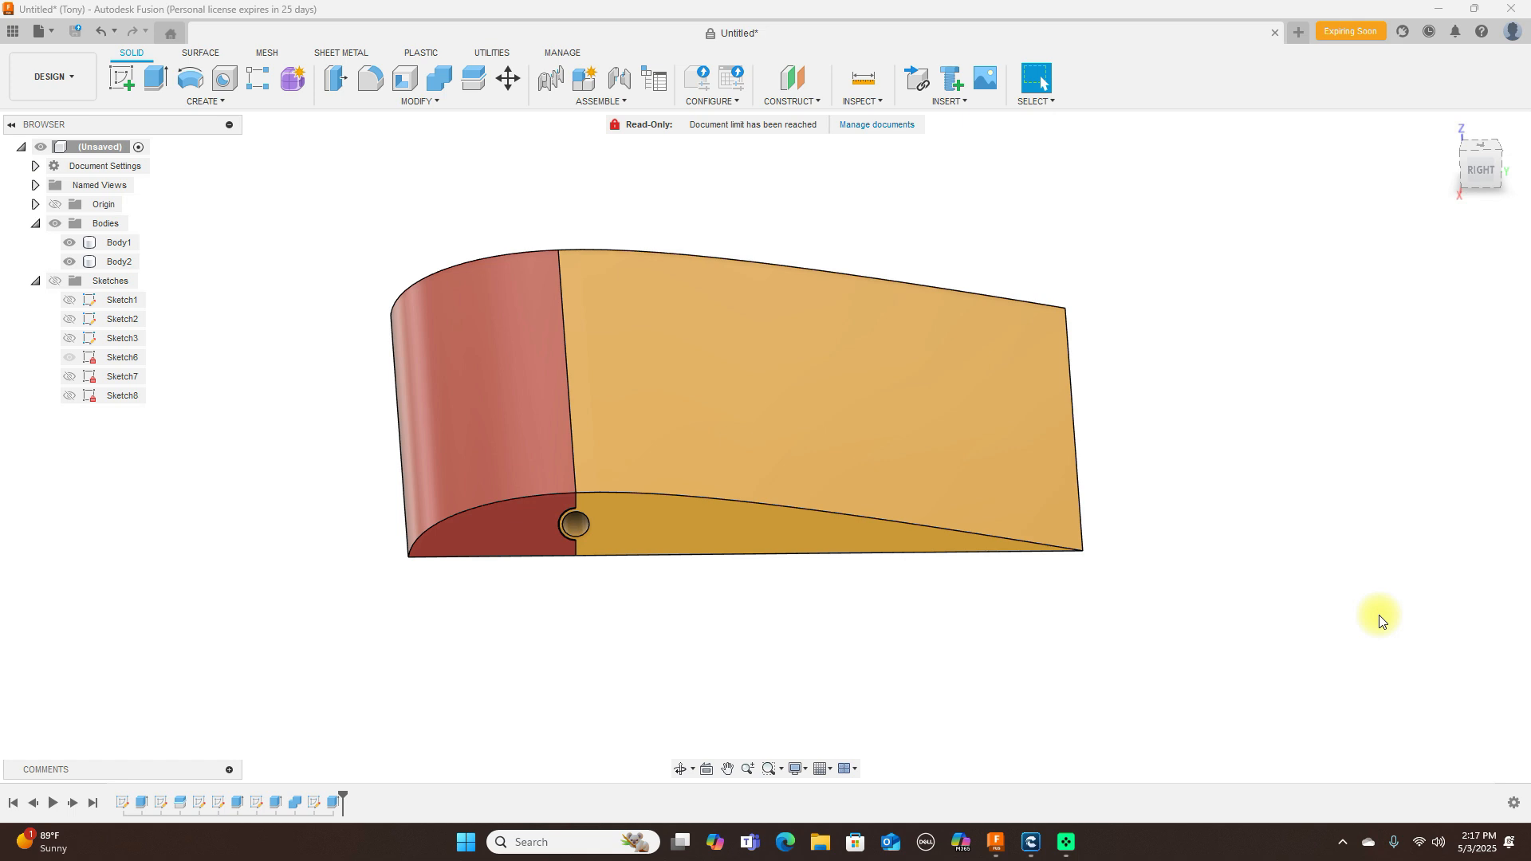
# Hide Body1 to examine the grooved rear edge of the red nose body, and show Body1 again.
pyautogui.click(1496, 174)
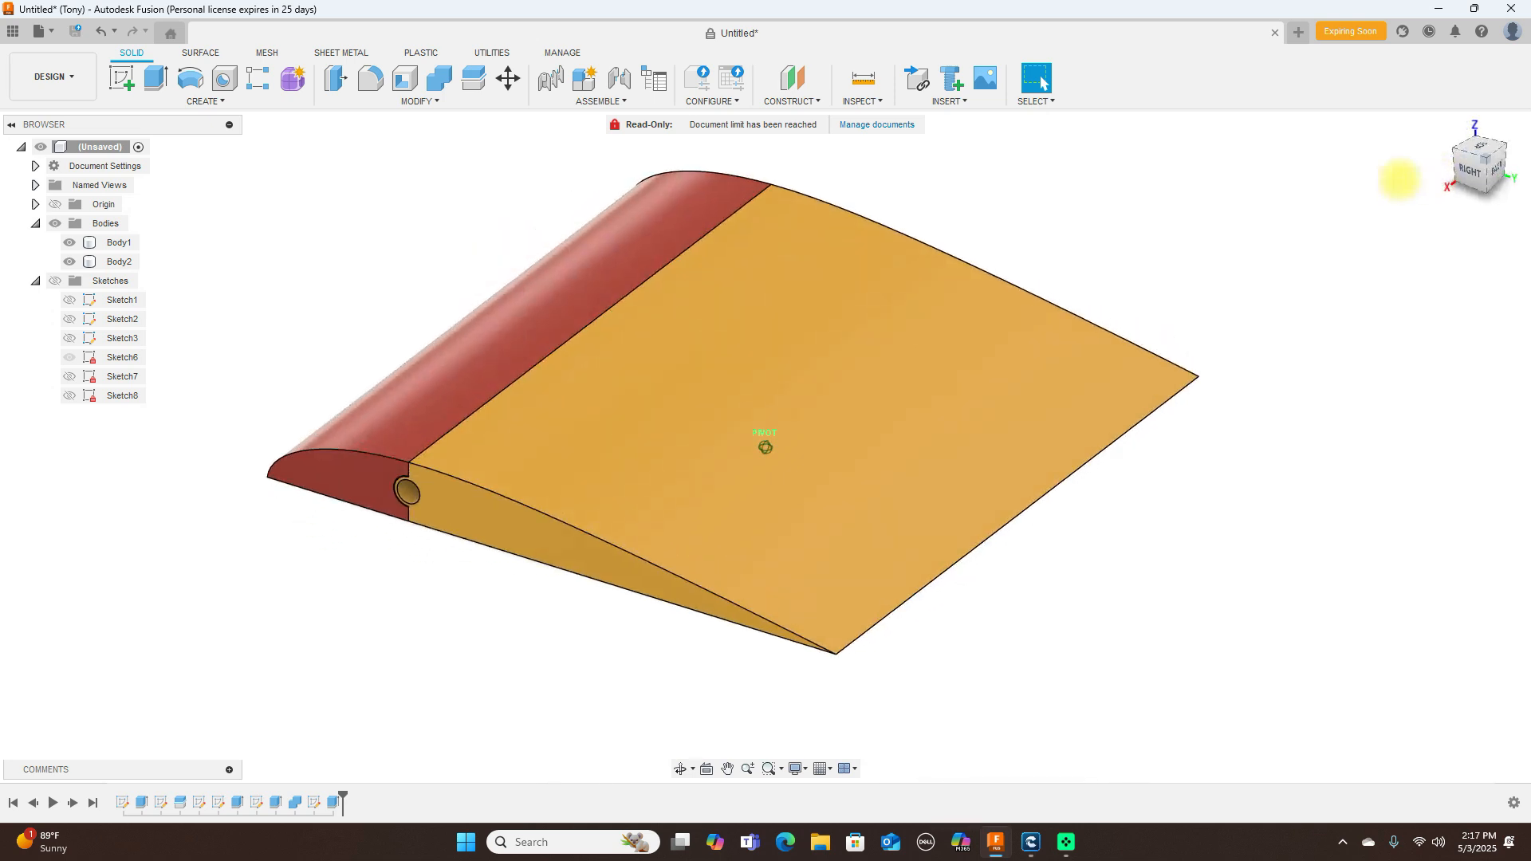
pyautogui.moveTo(1496, 173); pyautogui.dragTo(1484, 183)
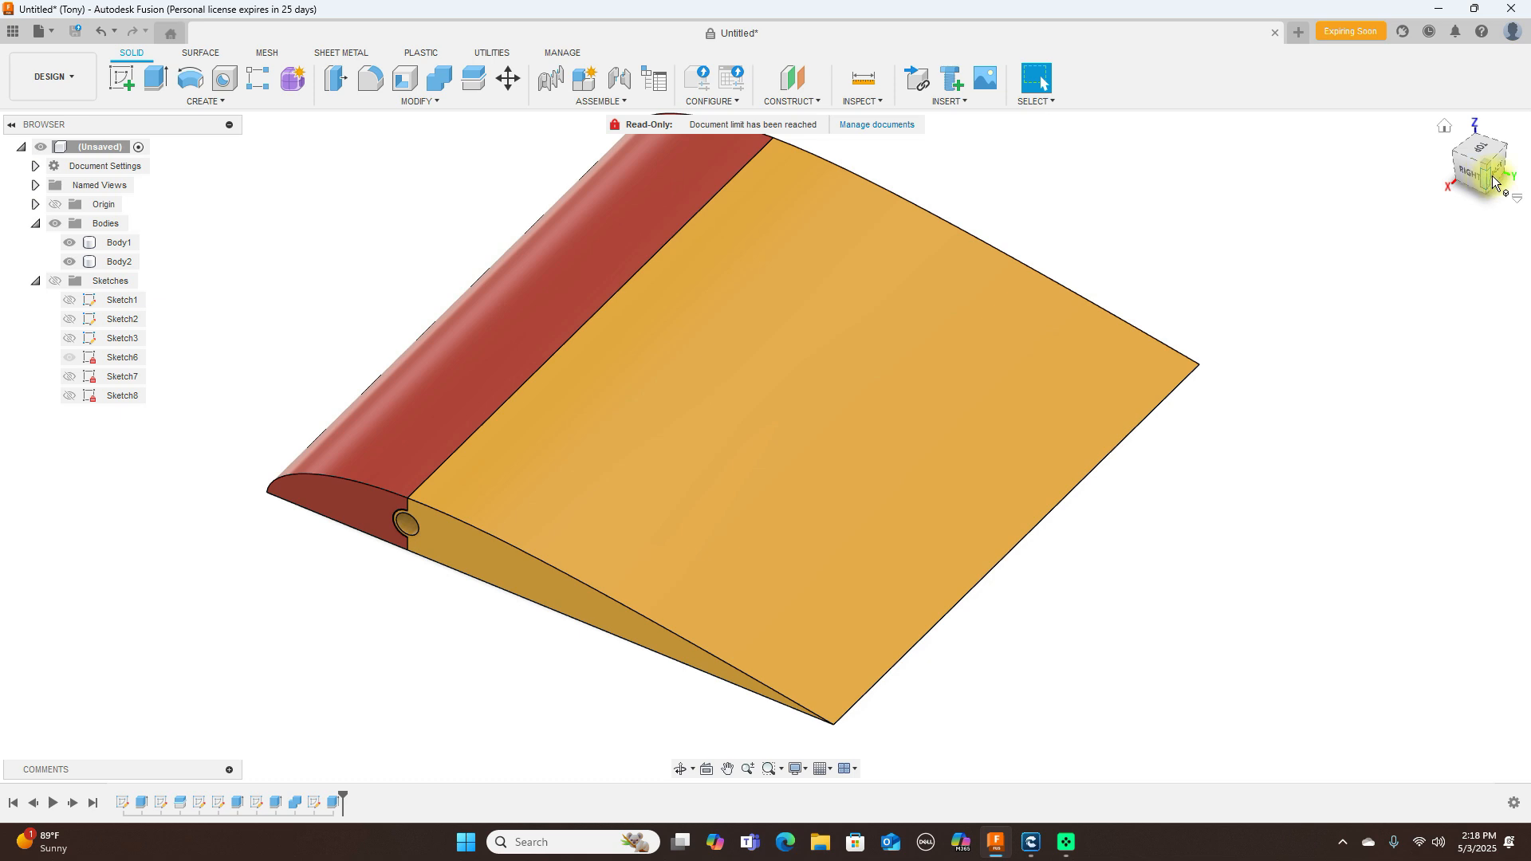
pyautogui.scroll(-1, 1289, 250)
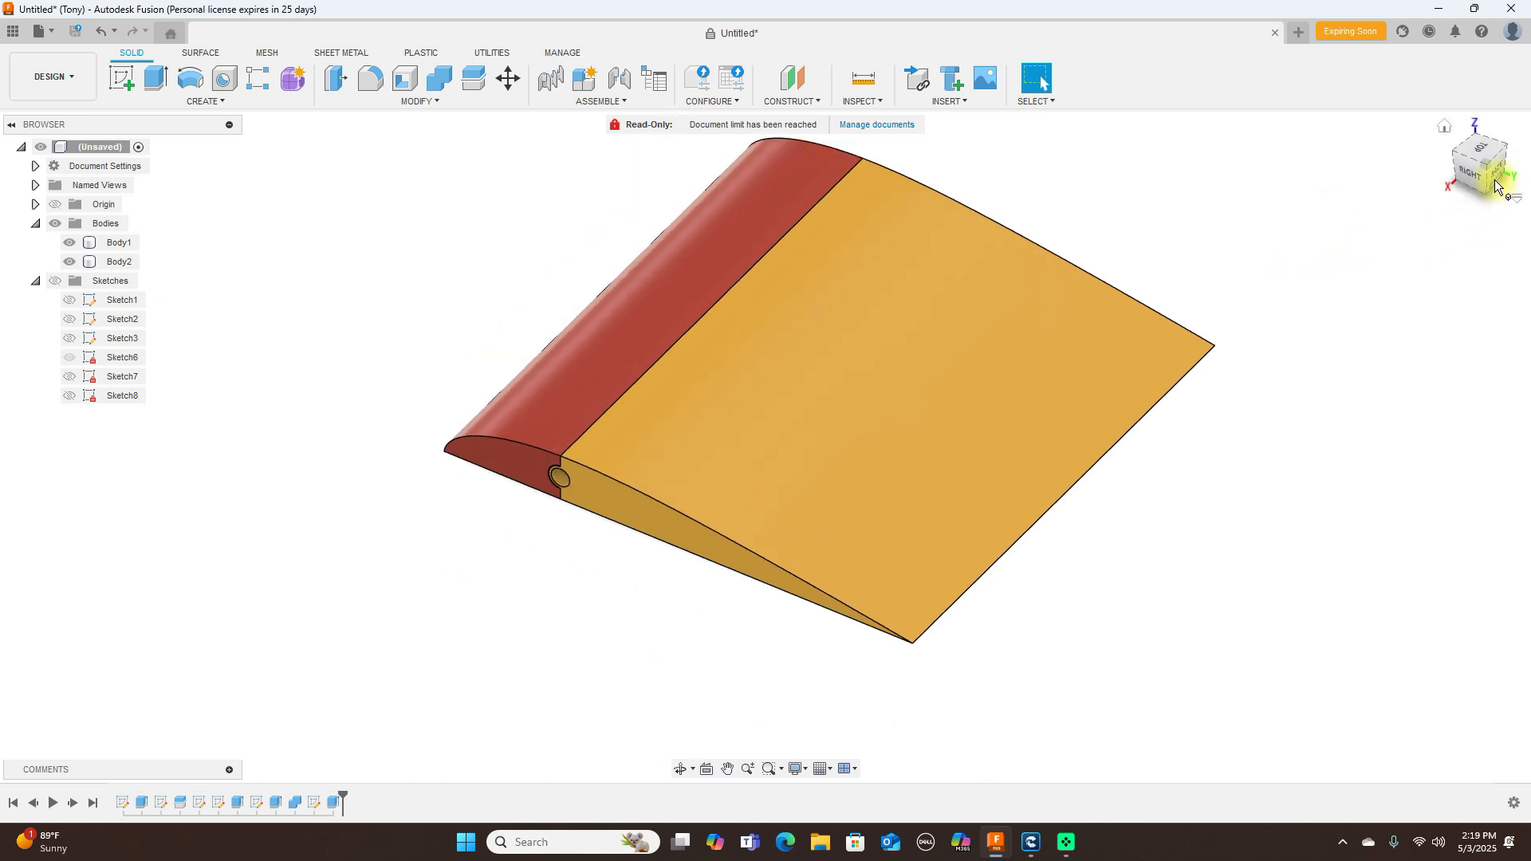
pyautogui.click(1469, 171)
pyautogui.moveTo(40, 132)
pyautogui.mouseDown()
pyautogui.moveTo(14, 162)
pyautogui.moveTo(1513, 189)
pyautogui.mouseUp()
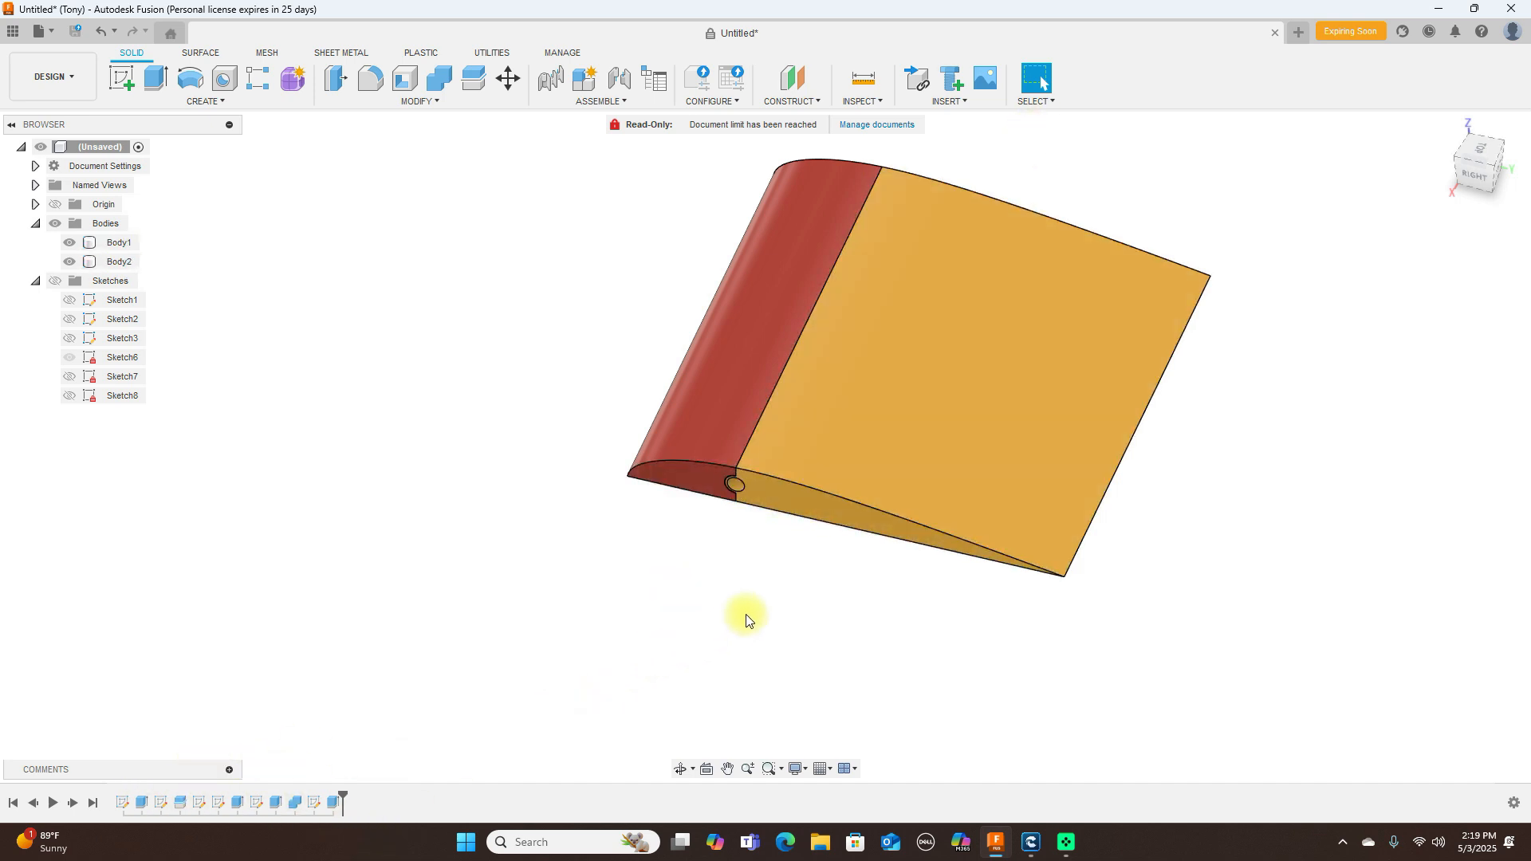
pyautogui.click(68, 243)
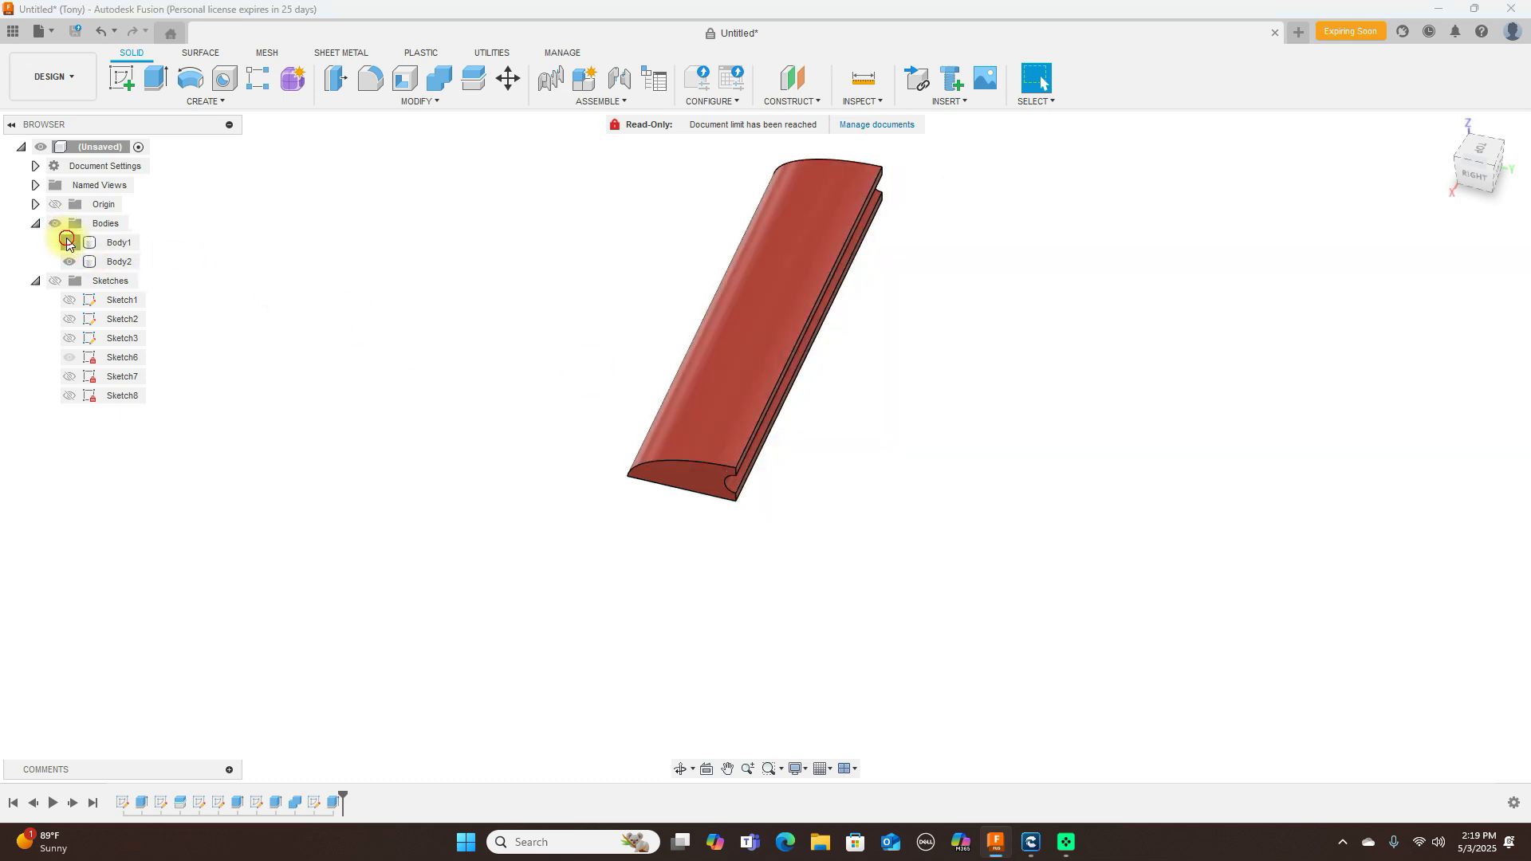
pyautogui.click(68, 242)
# Hide Body2 to examine the round tube along the front edge of the yellow body, and show Body2 again.
pyautogui.click(70, 261)
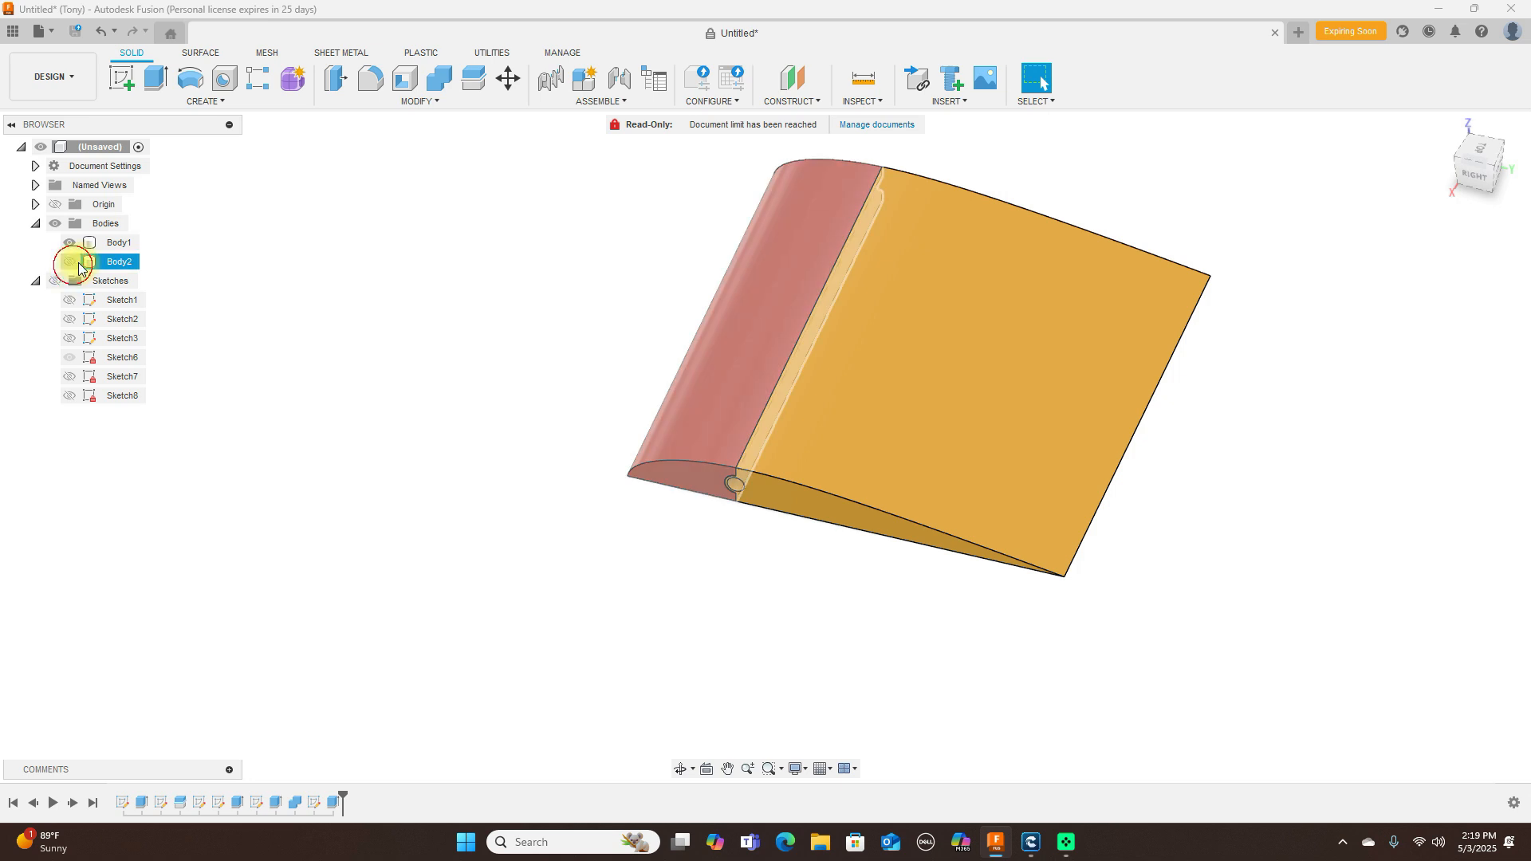
pyautogui.moveTo(1493, 170); pyautogui.dragTo(75, 119)
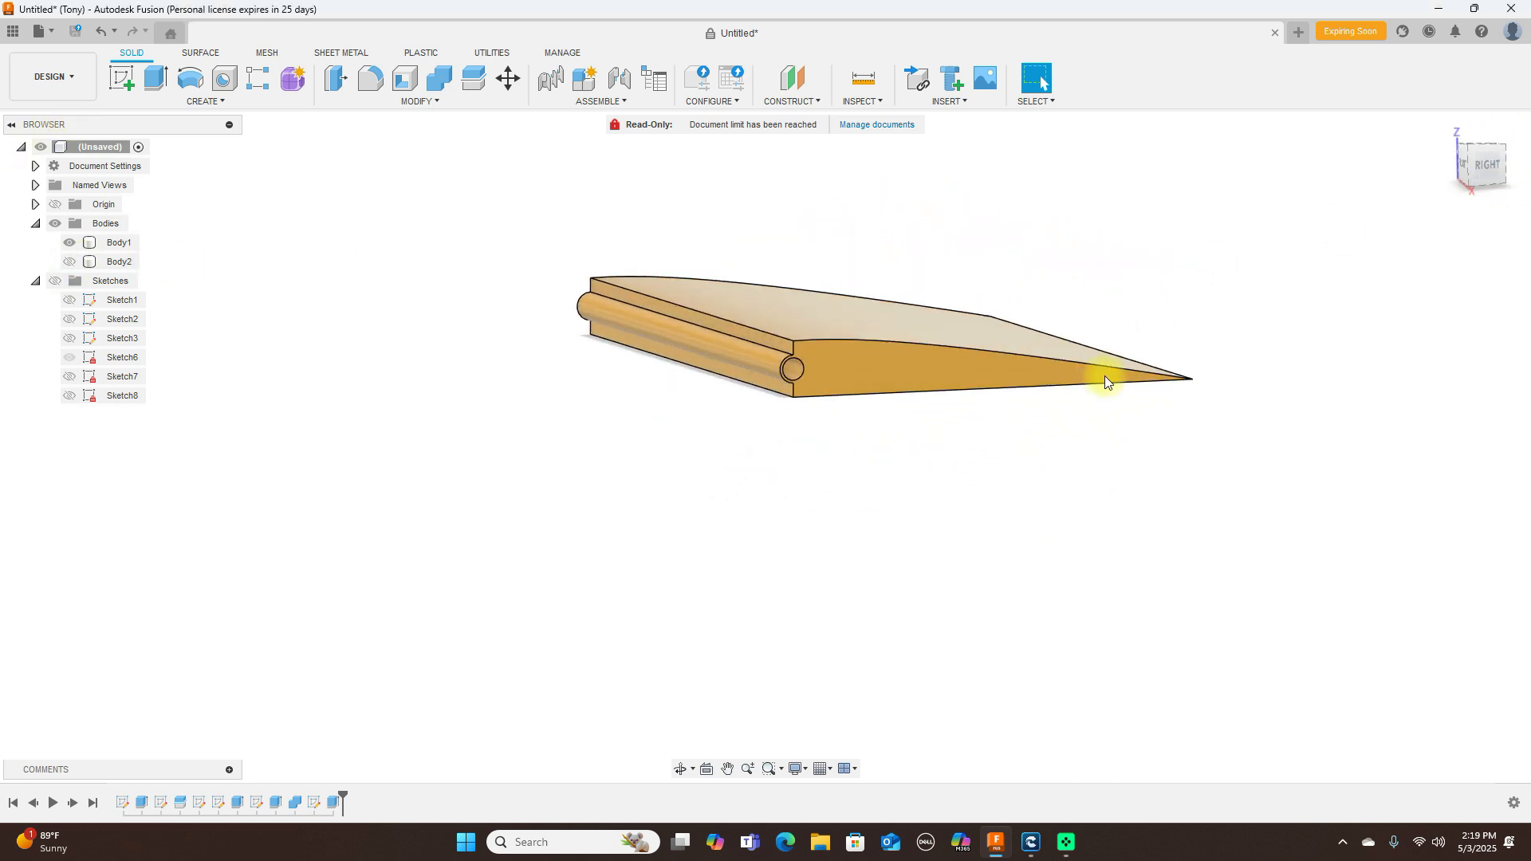
pyautogui.moveTo(1467, 161); pyautogui.dragTo(1486, 176)
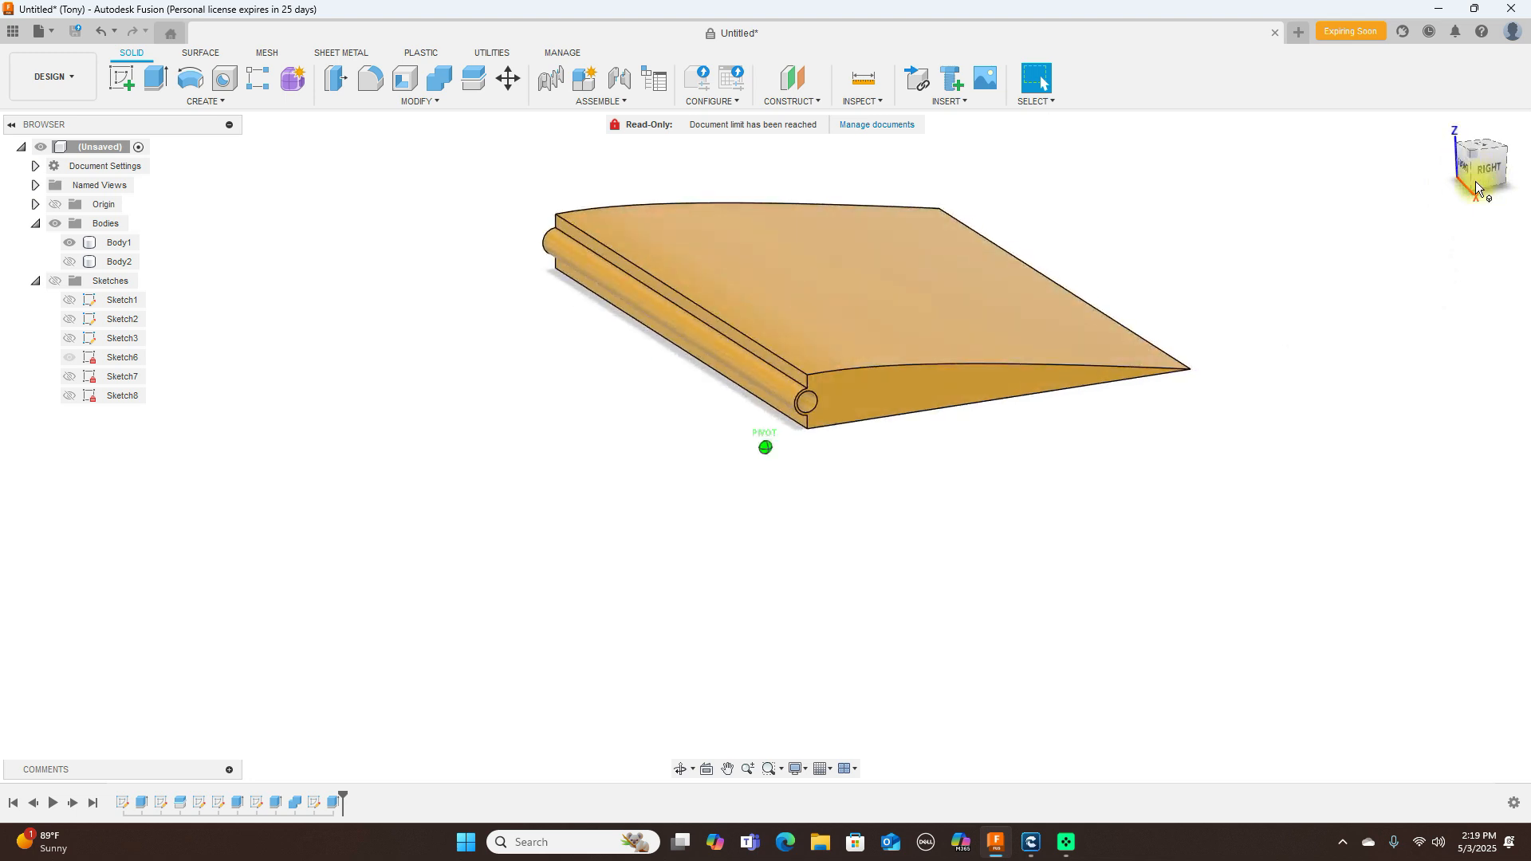
pyautogui.click(679, 265)
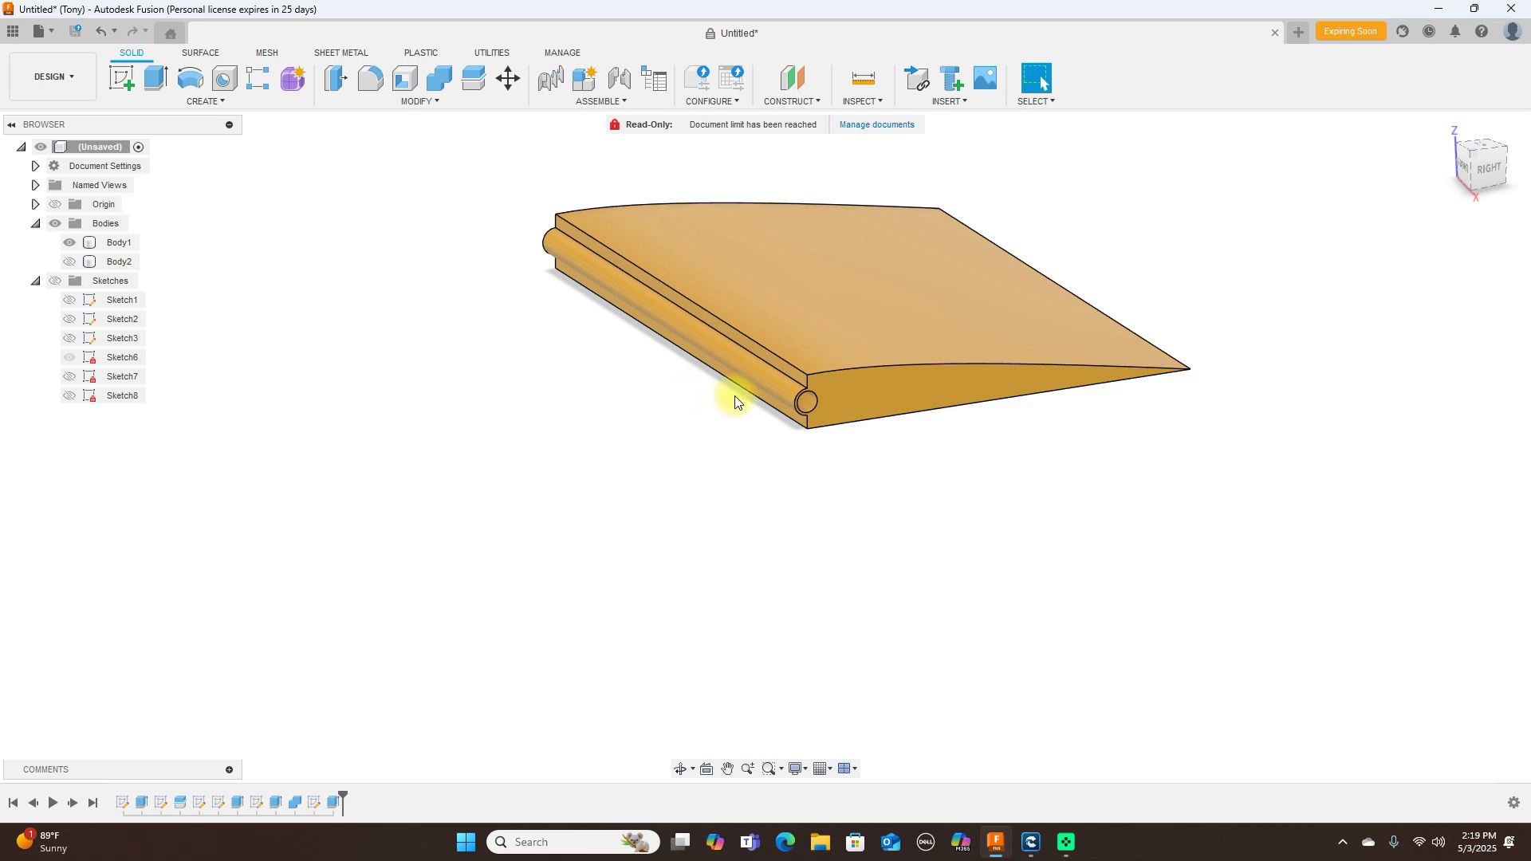
pyautogui.scroll(1, 735, 401)
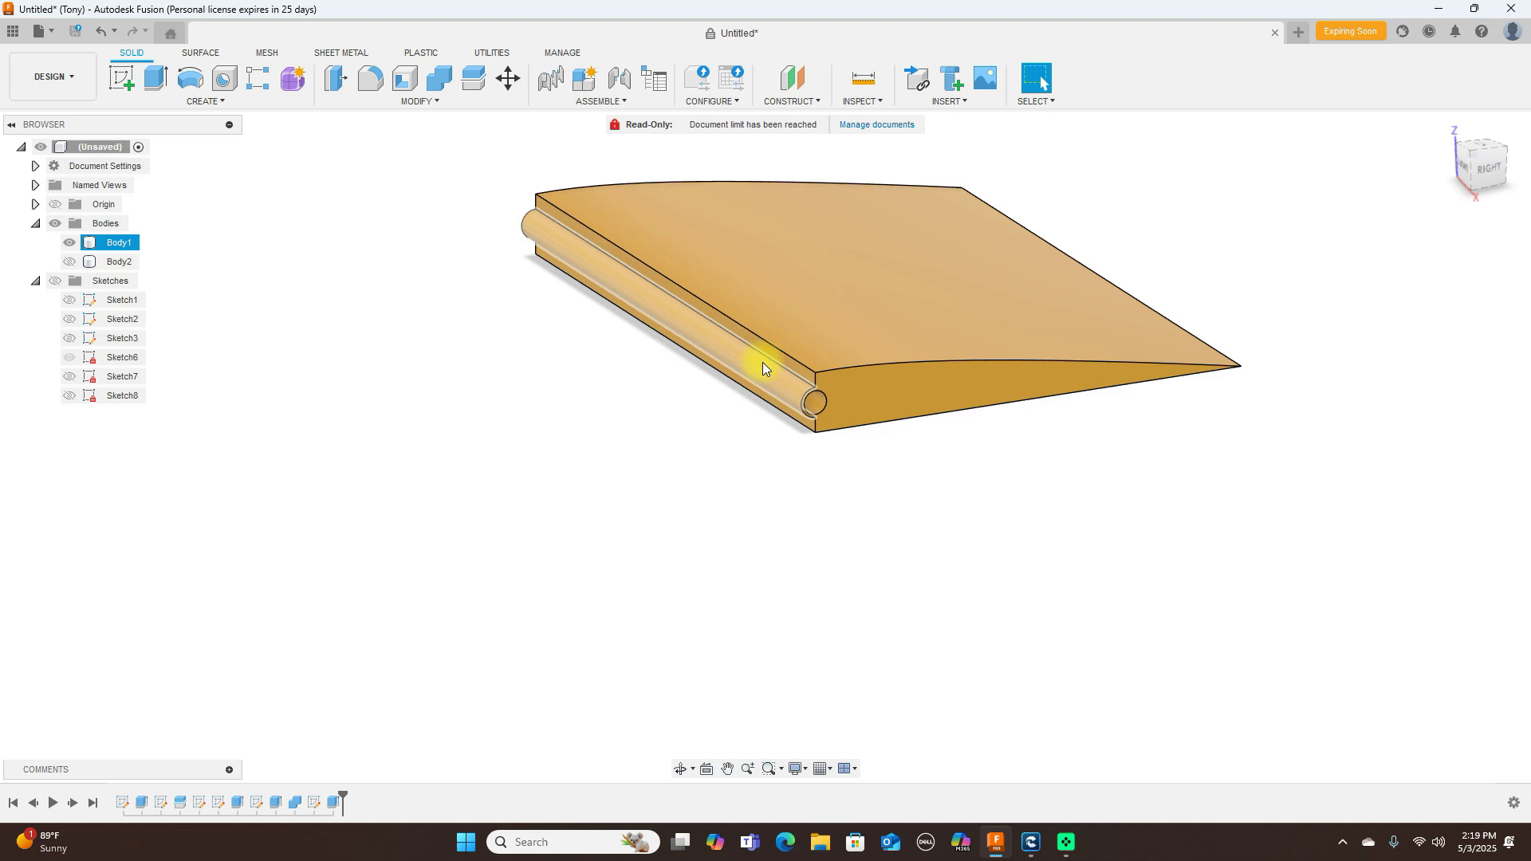
pyautogui.click(90, 261)
pyautogui.click(73, 260)
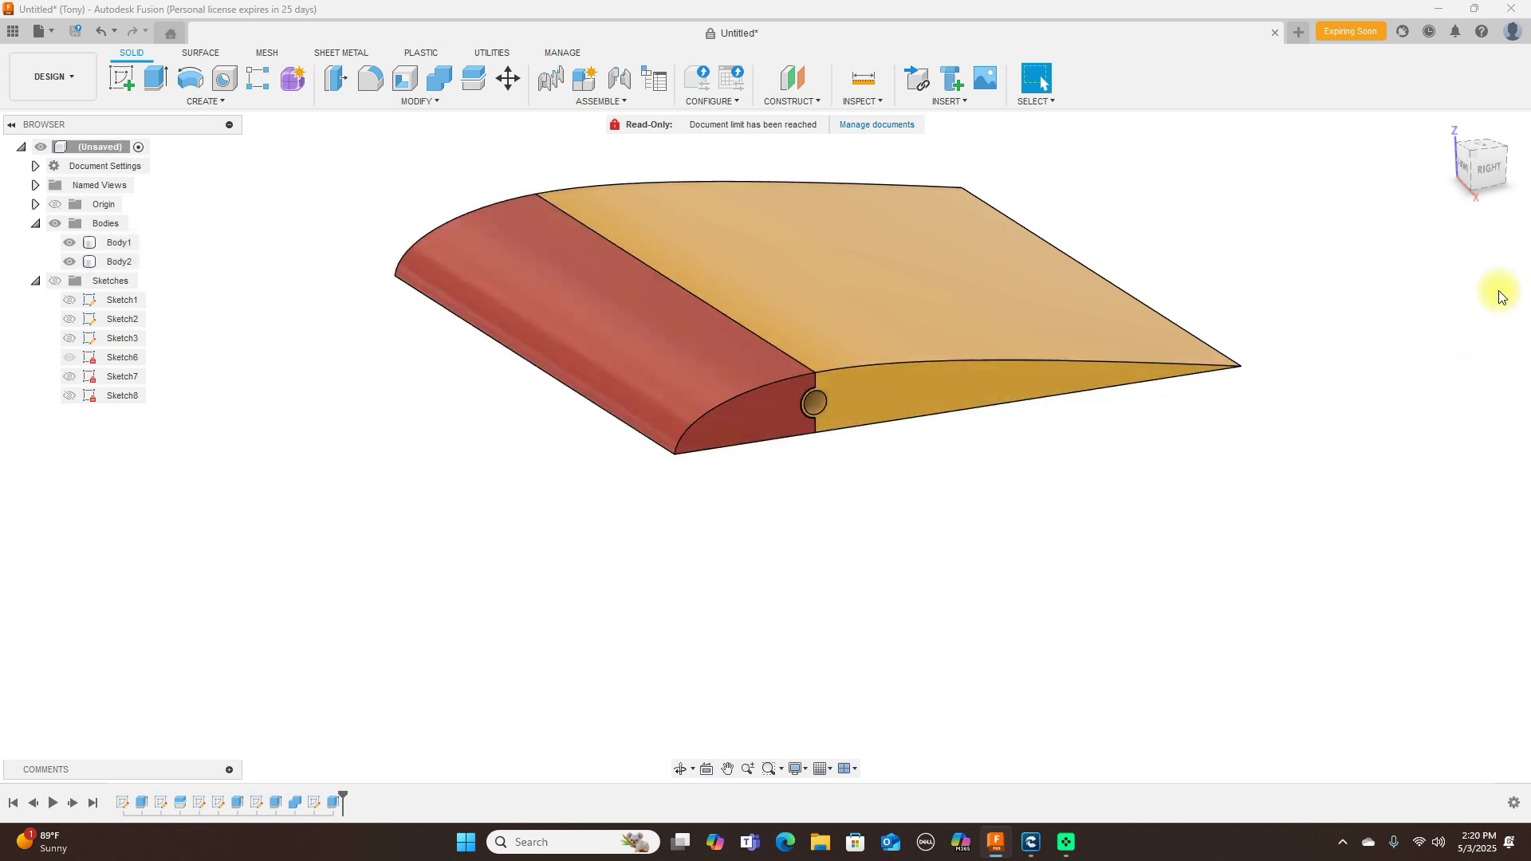
# Examine the joint between the red nose body and the yellow rear body from the end and from directly above.
pyautogui.click(1476, 169)
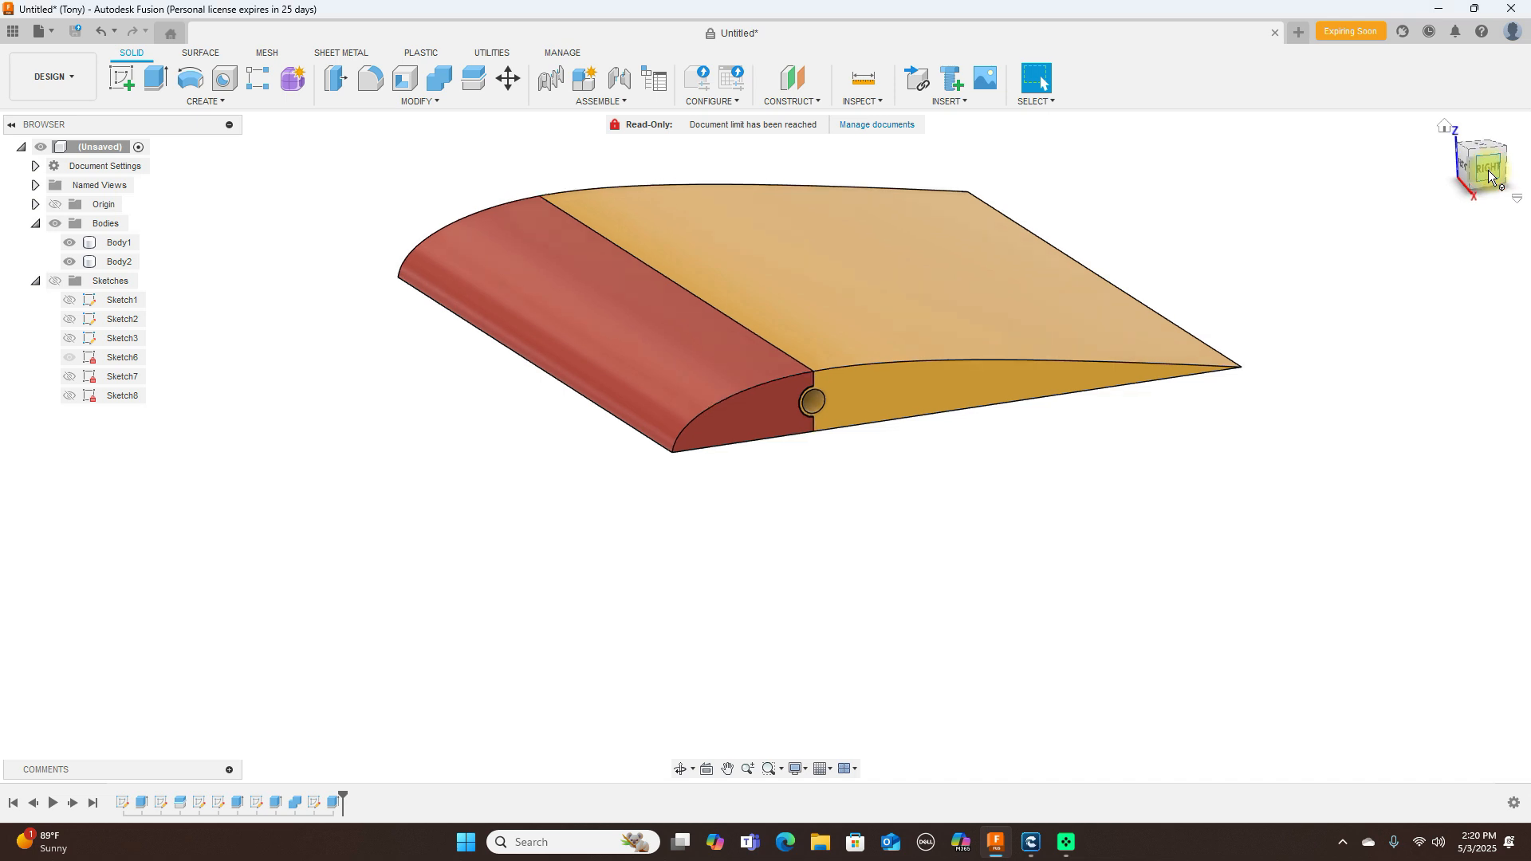
pyautogui.moveTo(1493, 156)
pyautogui.mouseDown()
pyautogui.moveTo(1394, 171)
pyautogui.moveTo(1353, 216)
pyautogui.moveTo(1286, 242)
pyautogui.mouseUp()
pyautogui.moveTo(1287, 241); pyautogui.dragTo(1282, 241, button='middle')
pyautogui.scroll(1, 1328, 224)
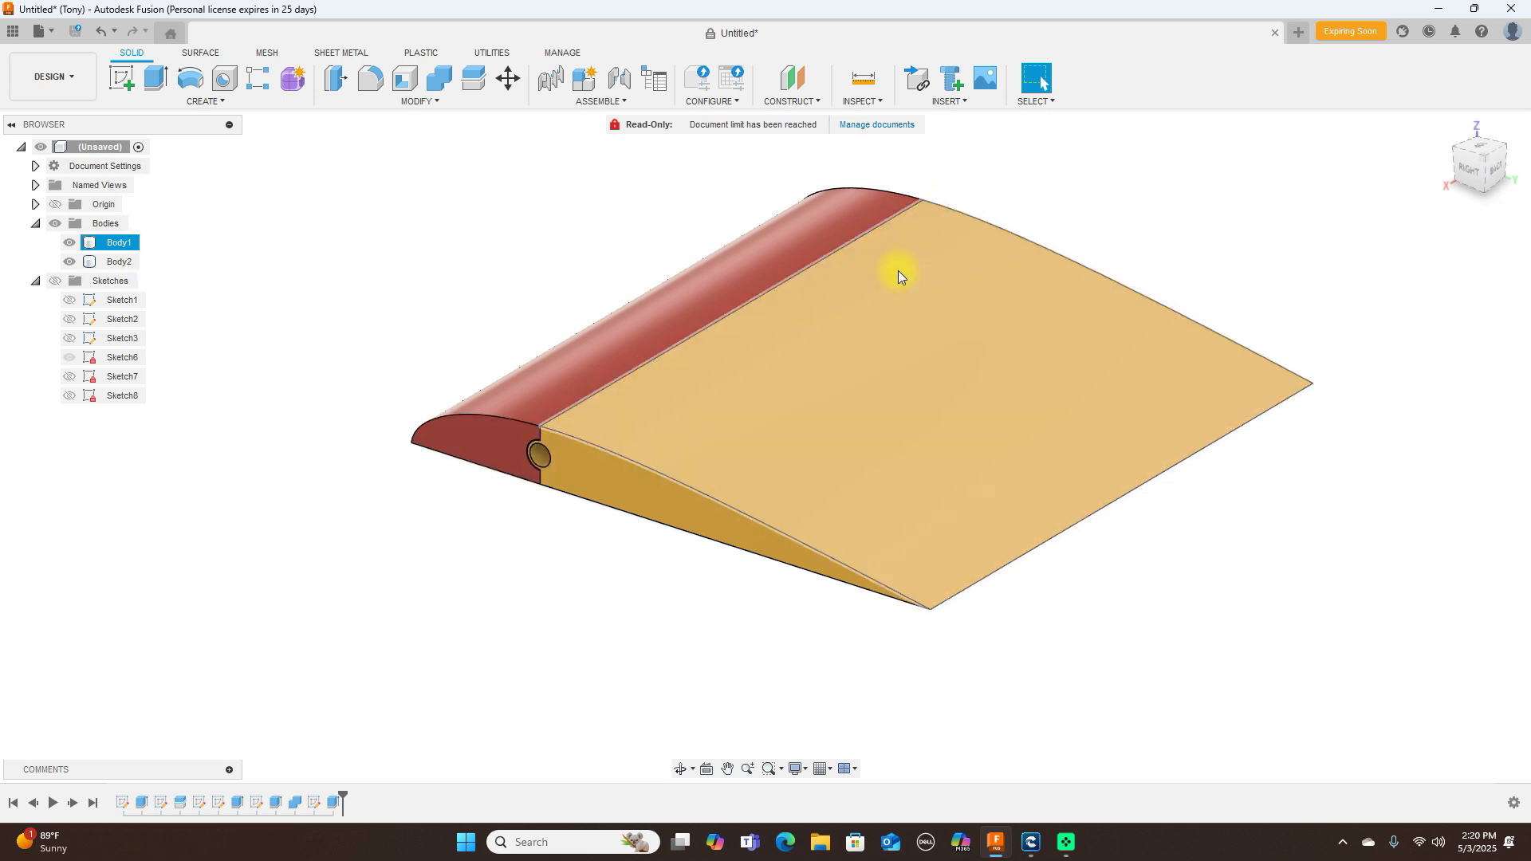
pyautogui.scroll(-3, 1336, 231)
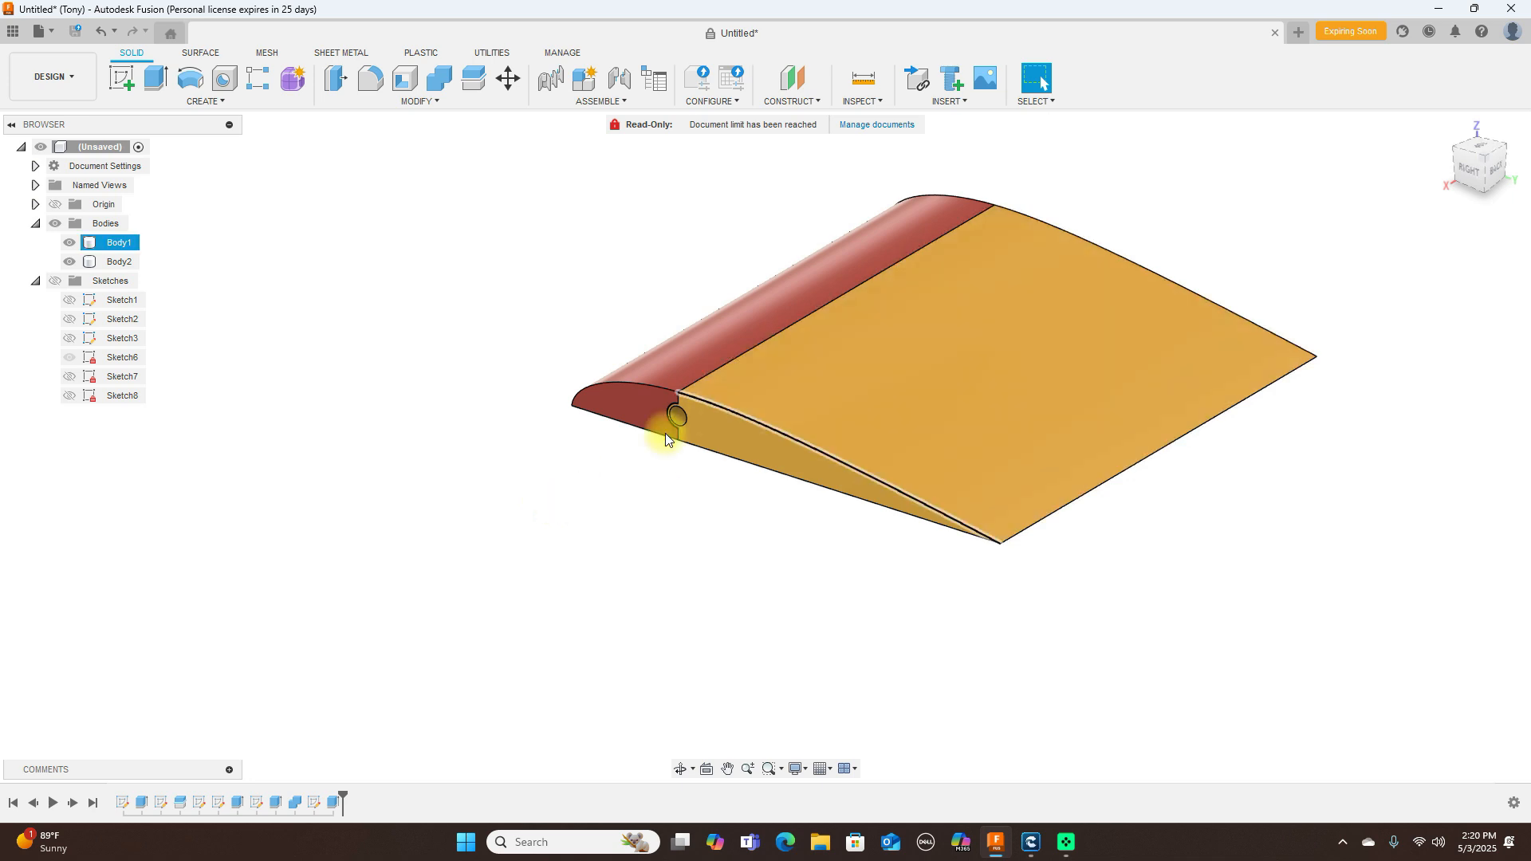
pyautogui.click(701, 410)
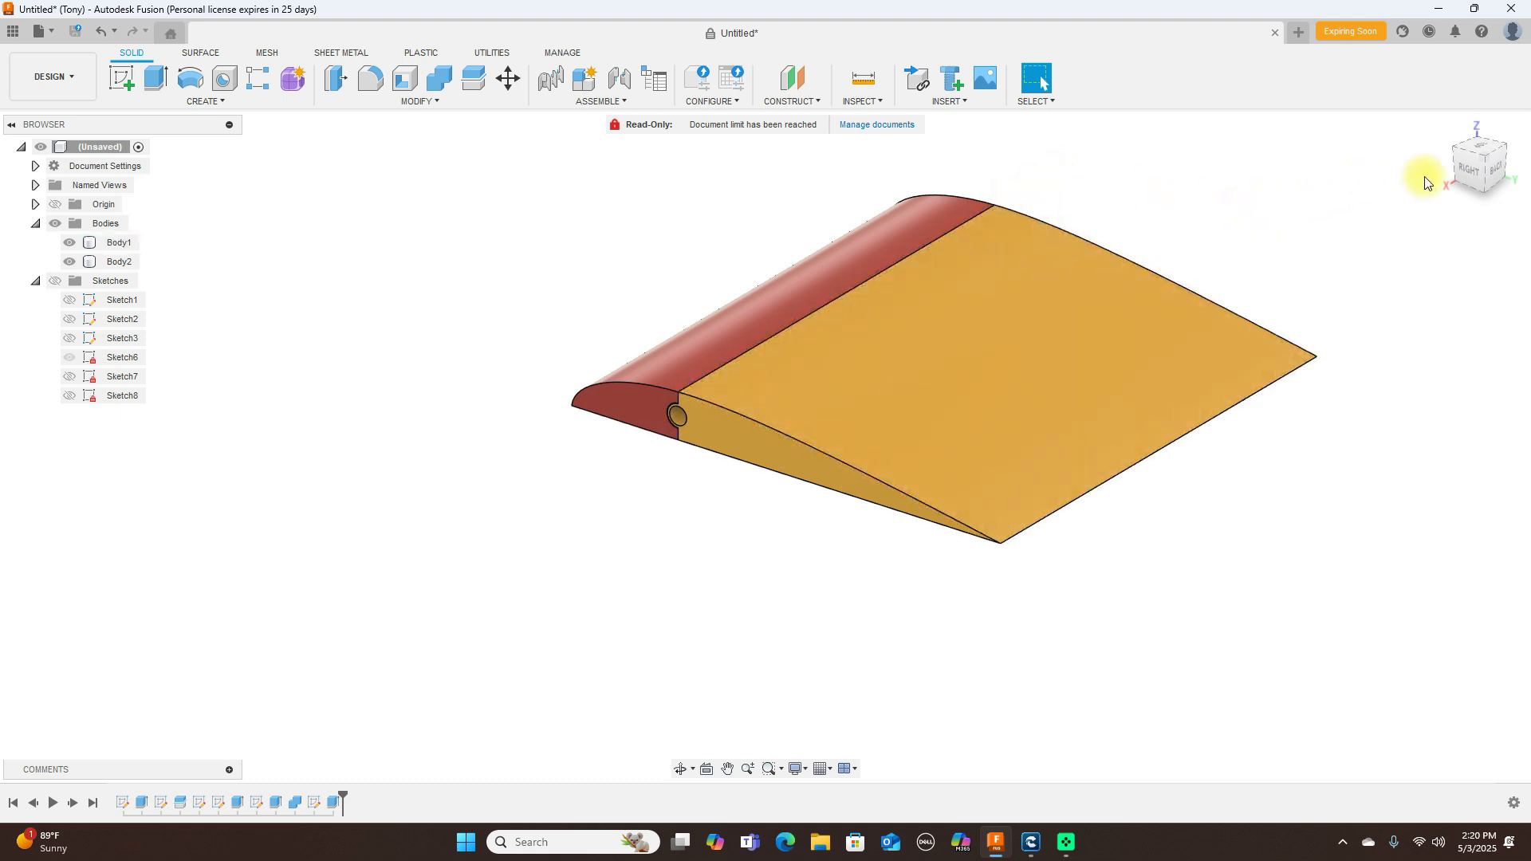
pyautogui.click(1496, 163)
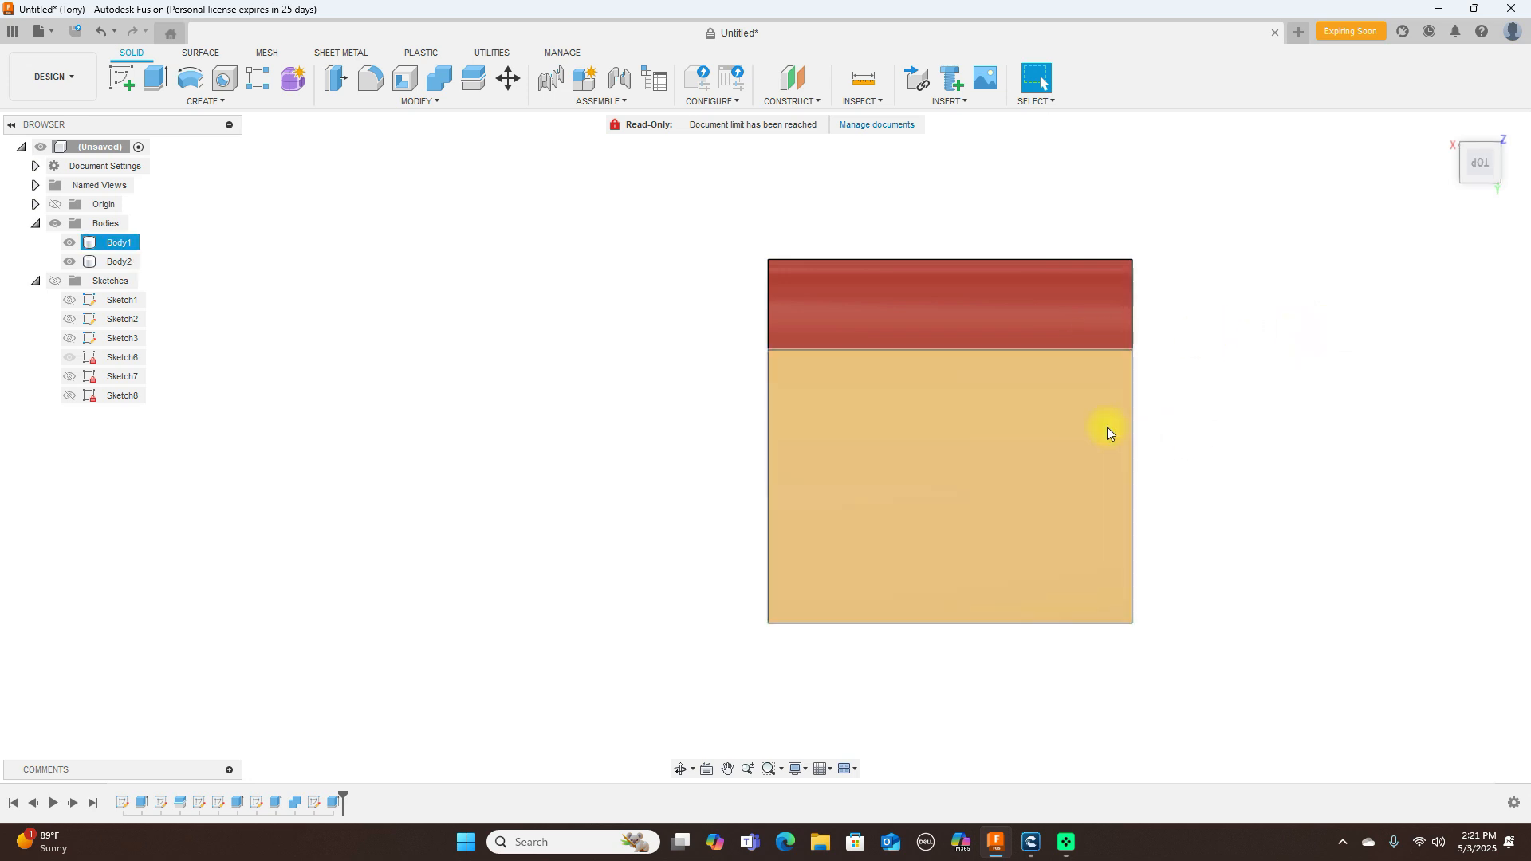
pyautogui.scroll(-2, 1183, 435)
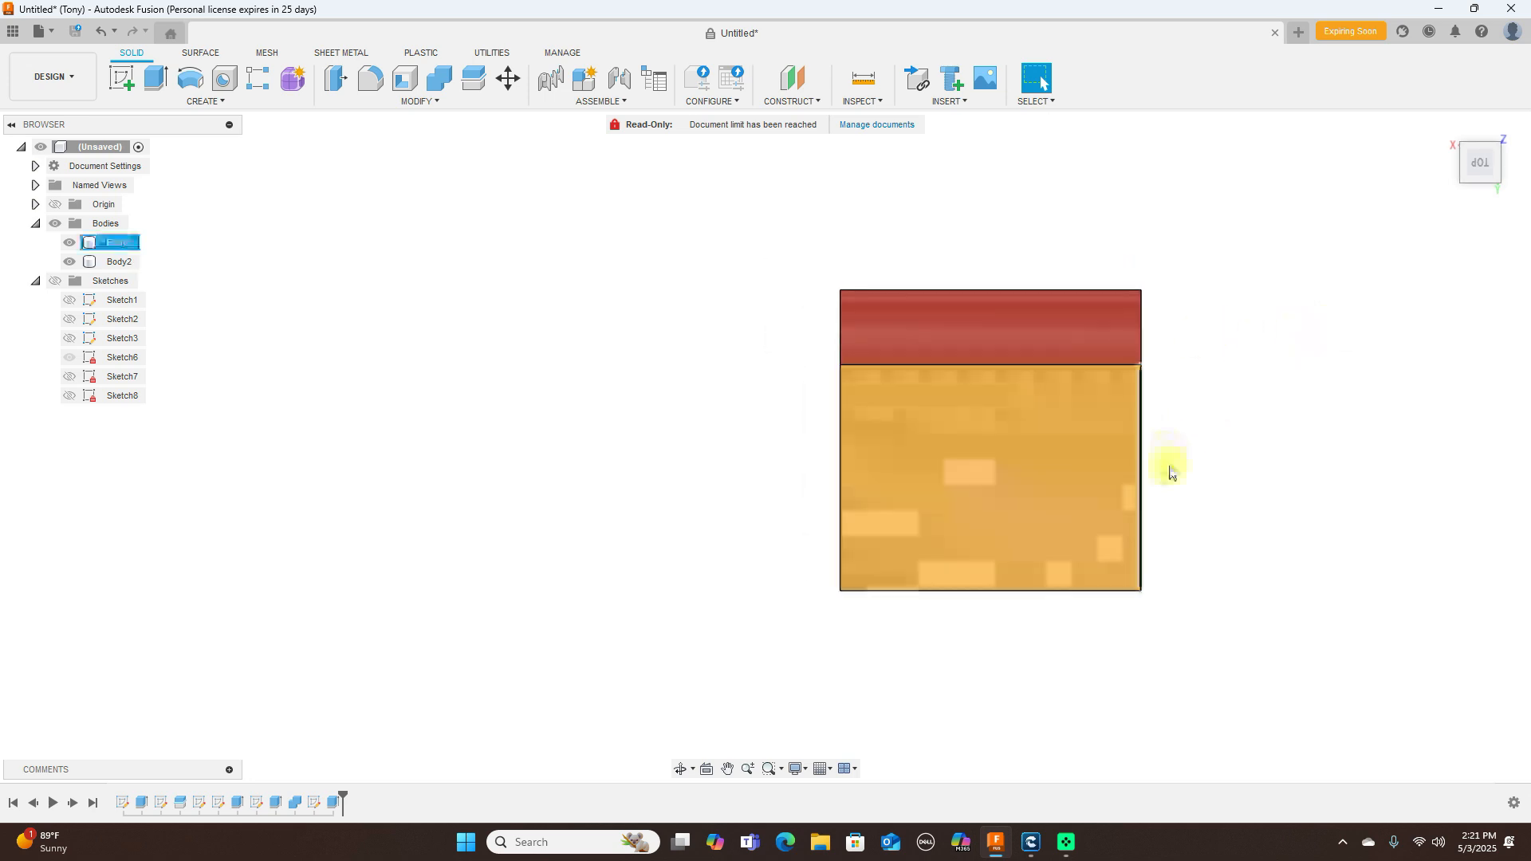
pyautogui.scroll(-1, 1308, 338)
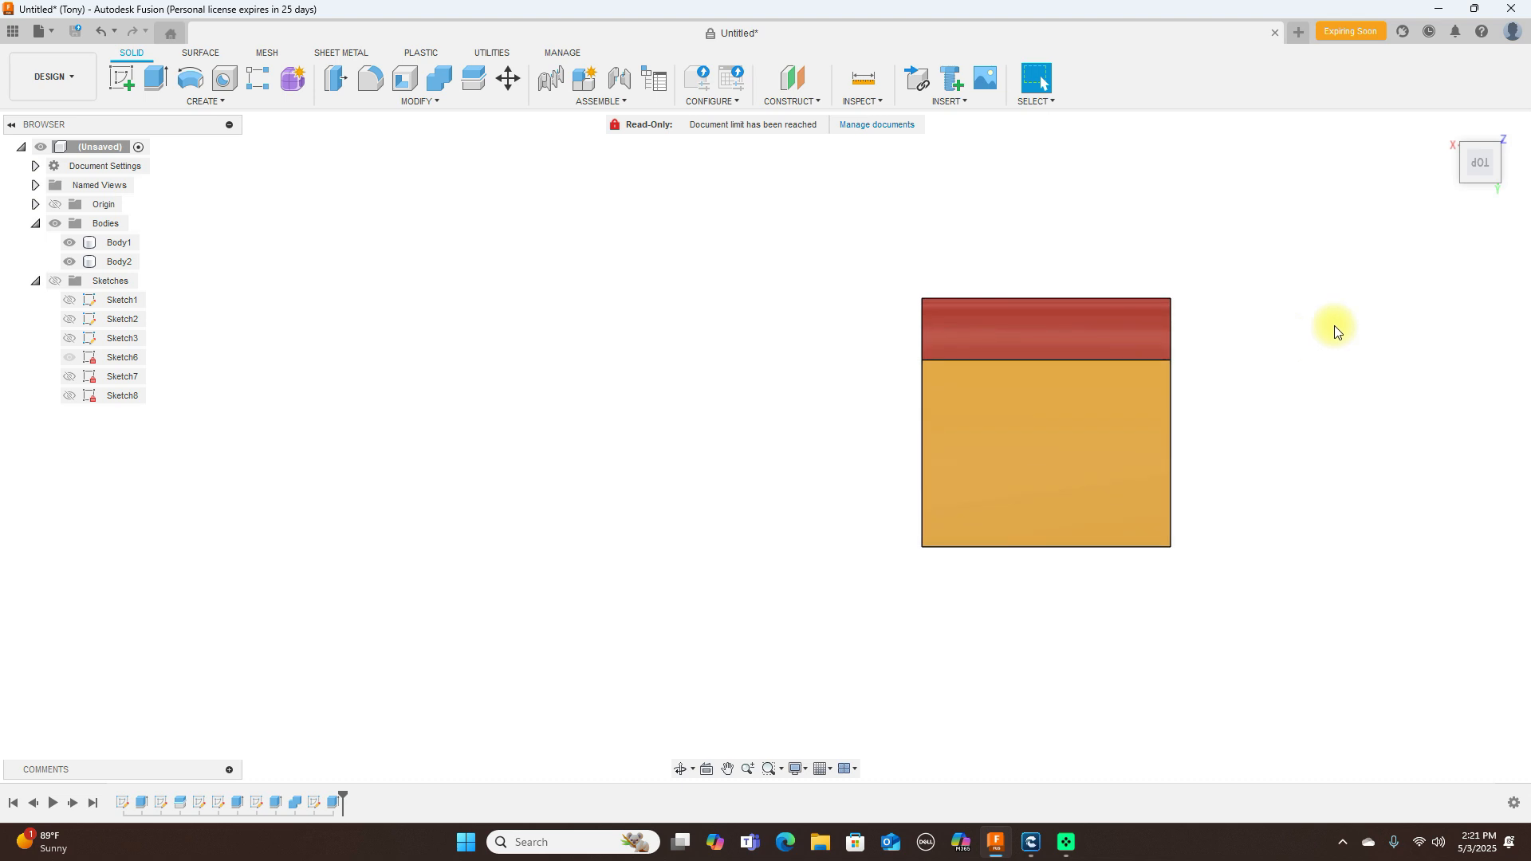
pyautogui.moveTo(1335, 331); pyautogui.dragTo(1149, 342, button='middle')
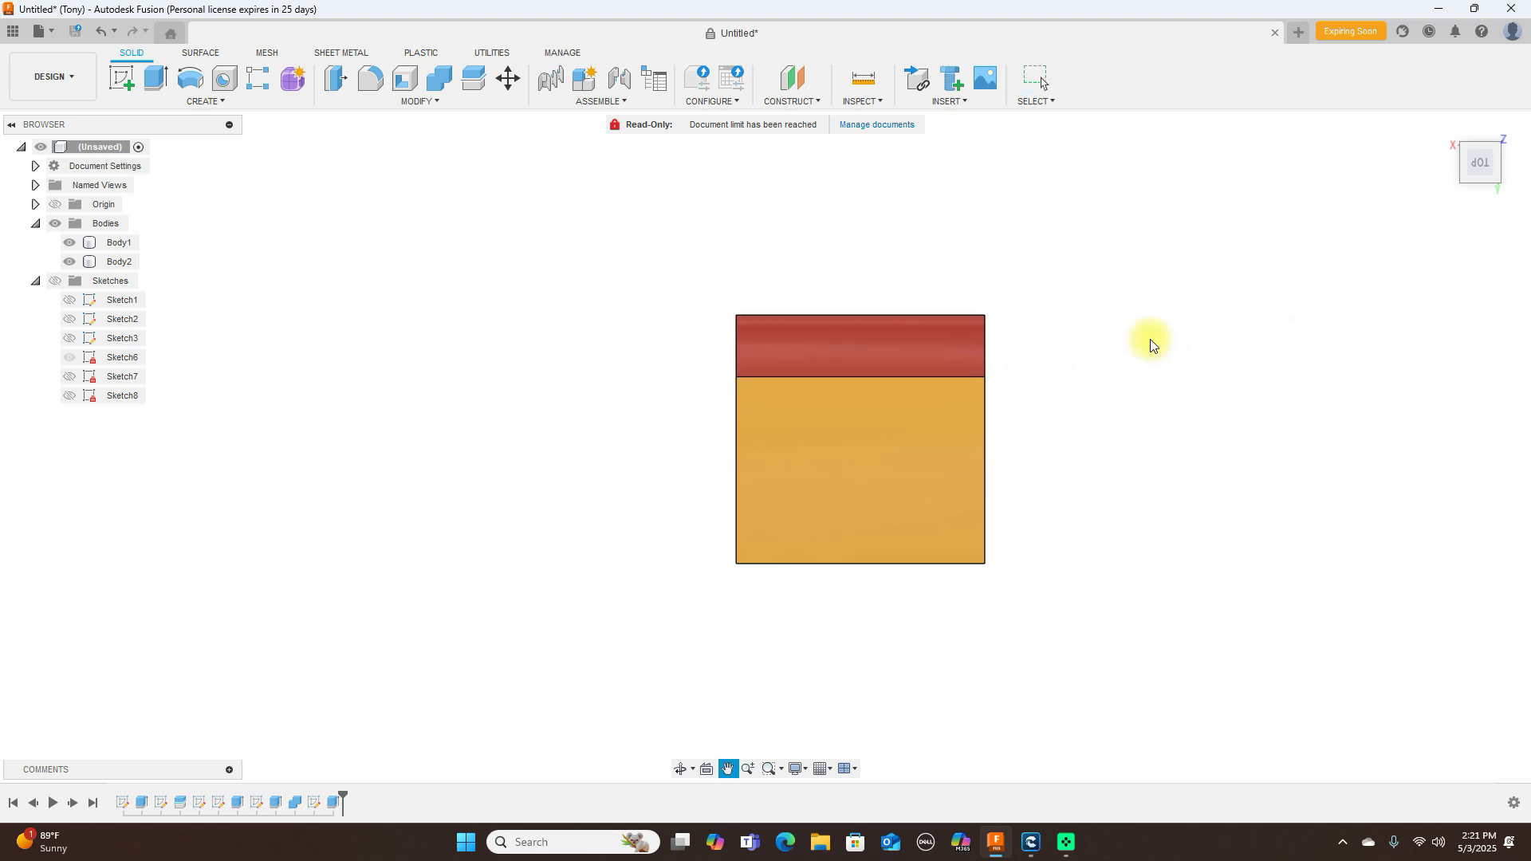
# Examine the upper surface of the combined wing section in angled and top views.
pyautogui.click(1461, 180)
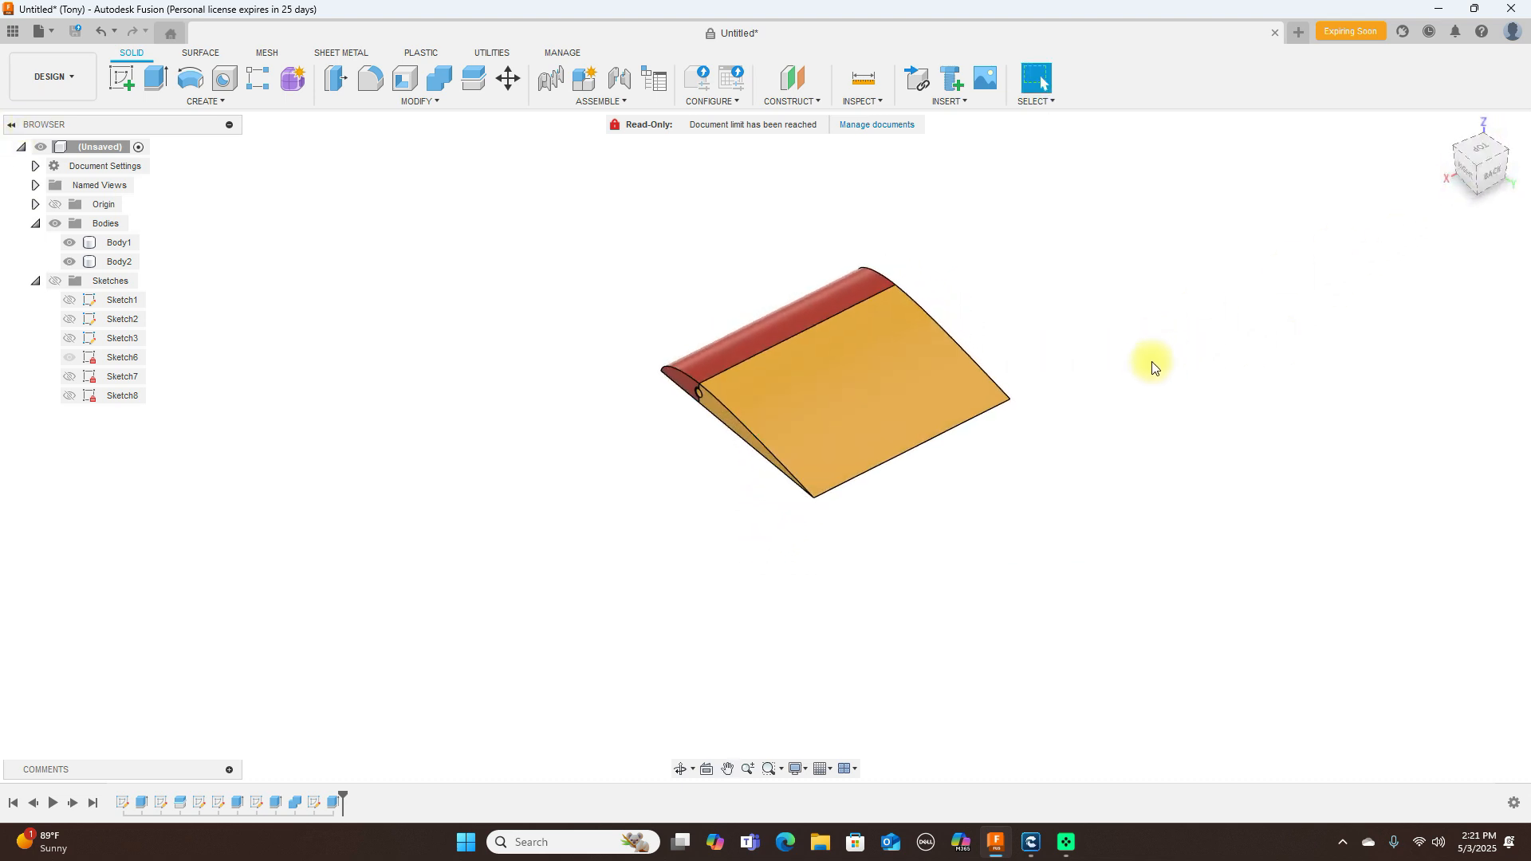
pyautogui.scroll(3, 1140, 363)
pyautogui.scroll(-1, 1132, 319)
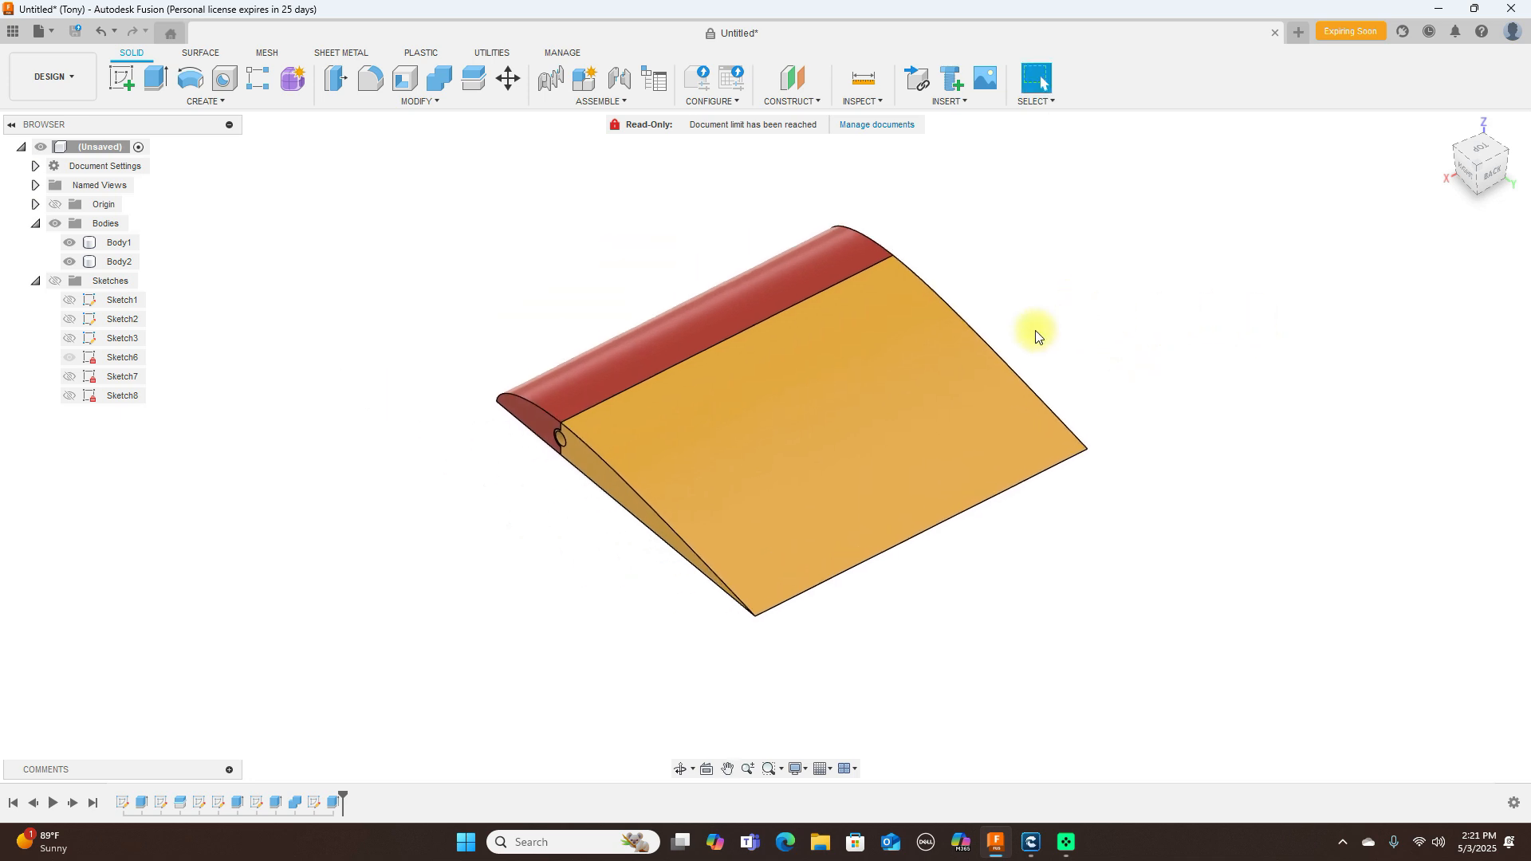
pyautogui.click(735, 390)
pyautogui.scroll(2, 735, 387)
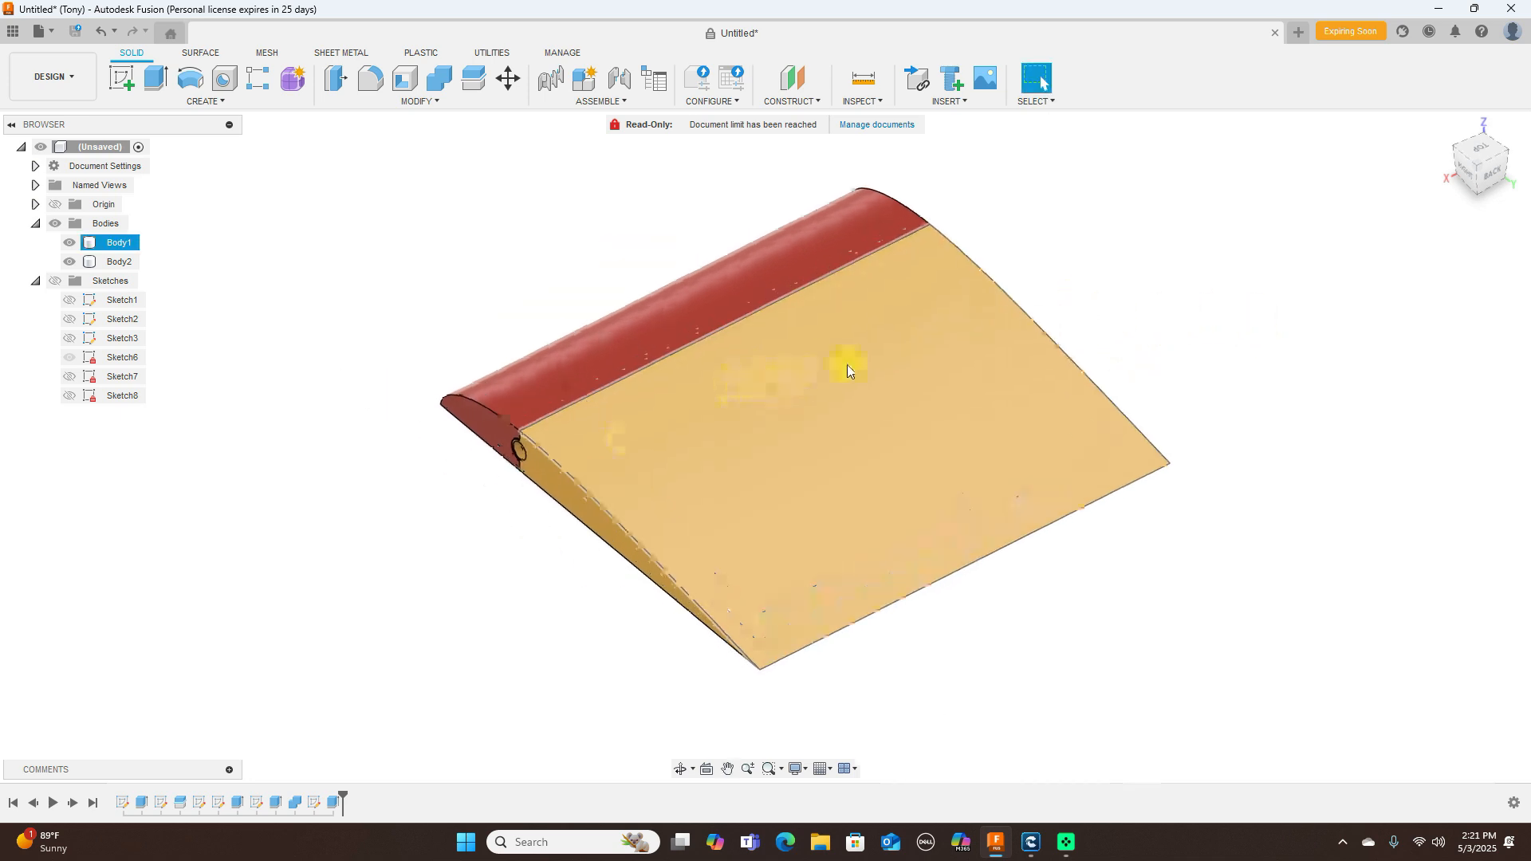
pyautogui.press('Escape')
pyautogui.moveTo(1474, 185)
pyautogui.mouseDown()
pyautogui.moveTo(27, 150)
pyautogui.moveTo(24, 180)
pyautogui.mouseUp()
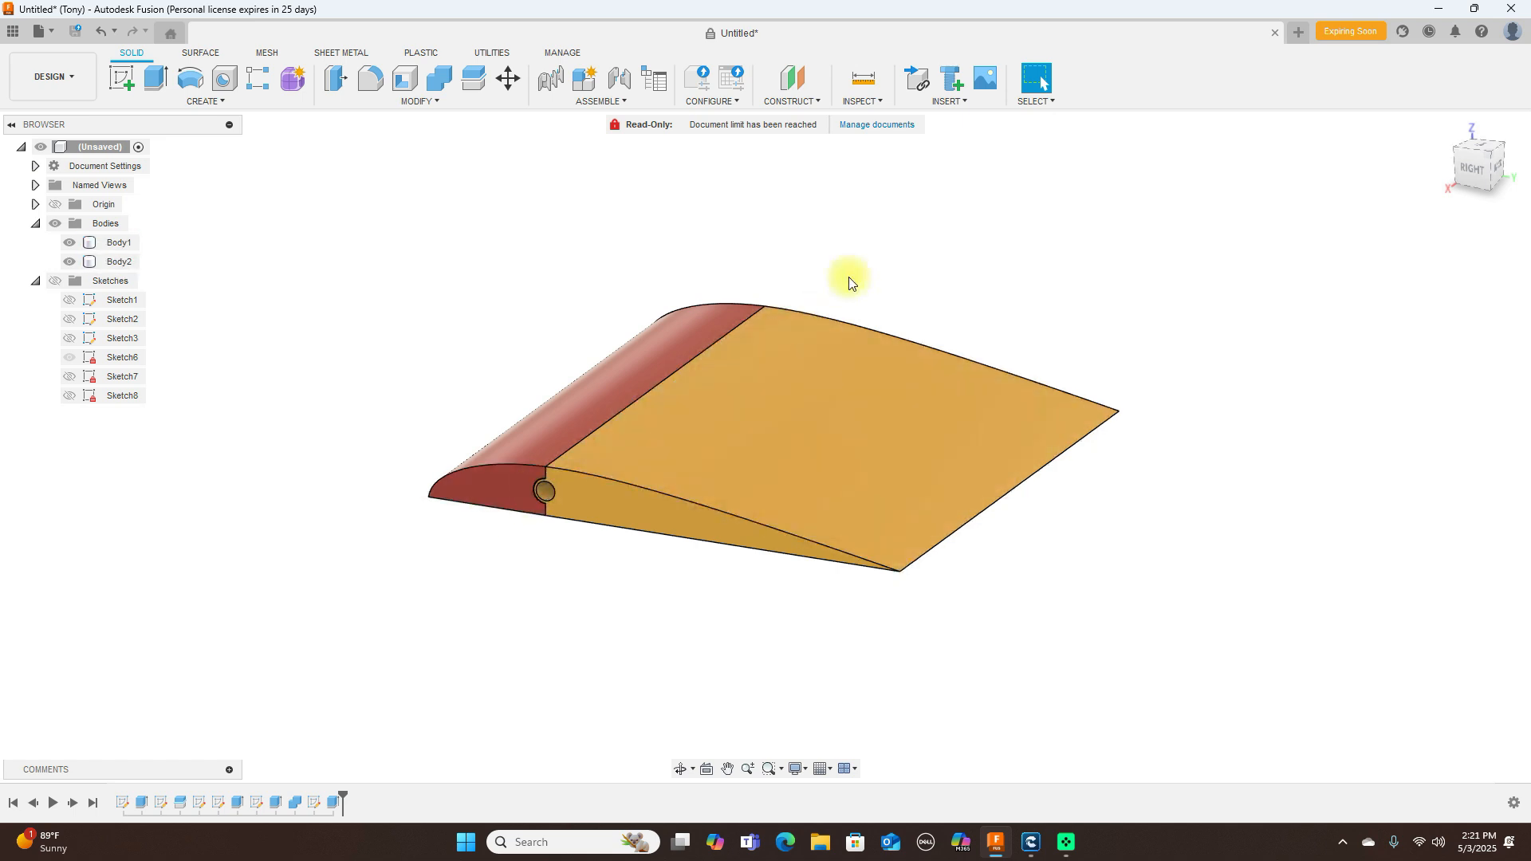
pyautogui.moveTo(1476, 169); pyautogui.dragTo(1305, 205)
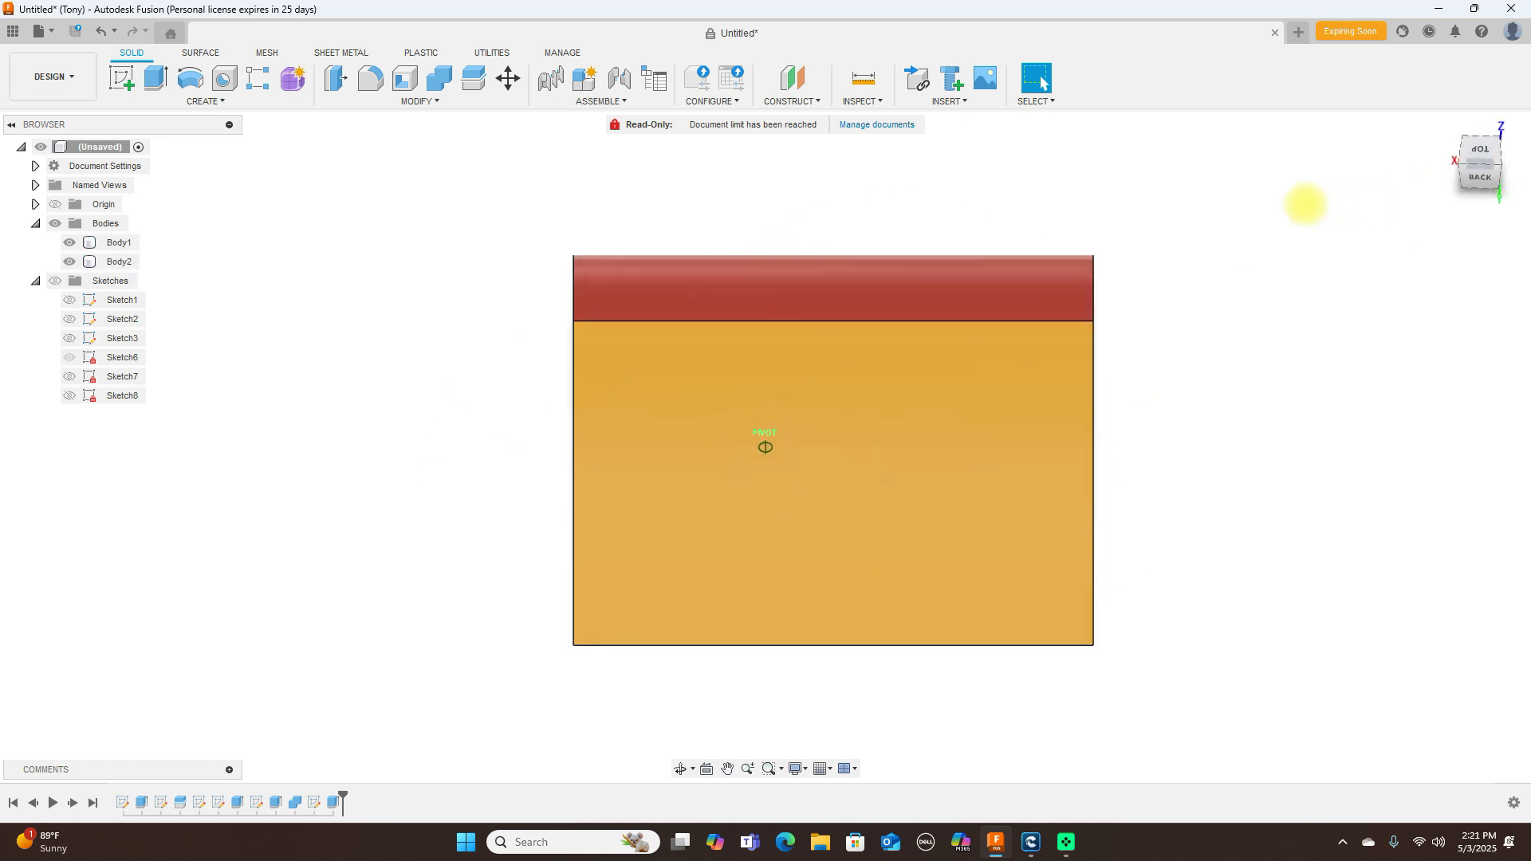
pyautogui.click(1479, 152)
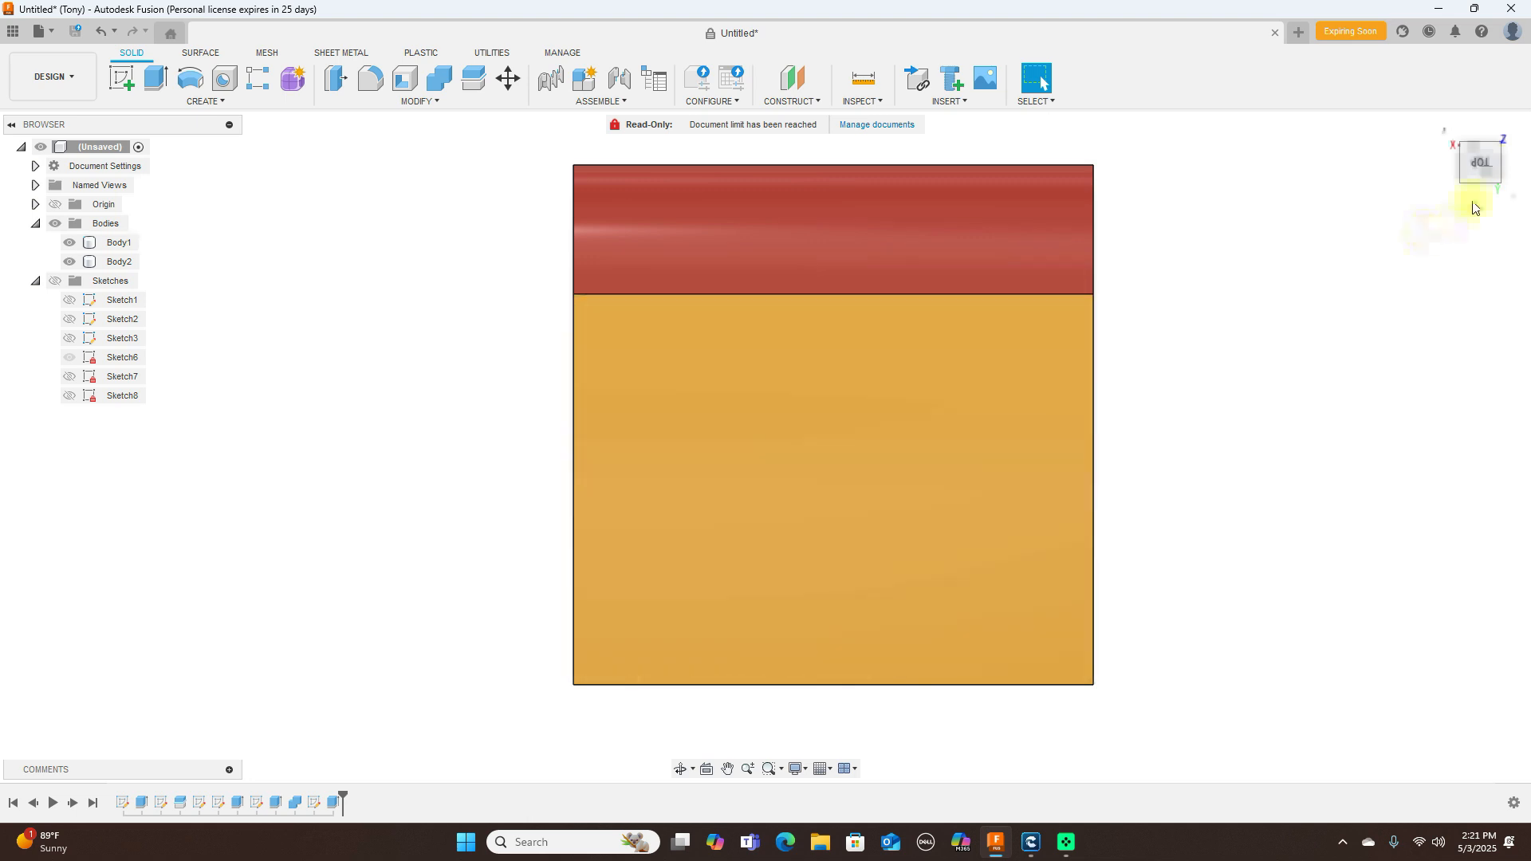
pyautogui.moveTo(1467, 167); pyautogui.dragTo(15, 142)
pyautogui.click(1217, 260)
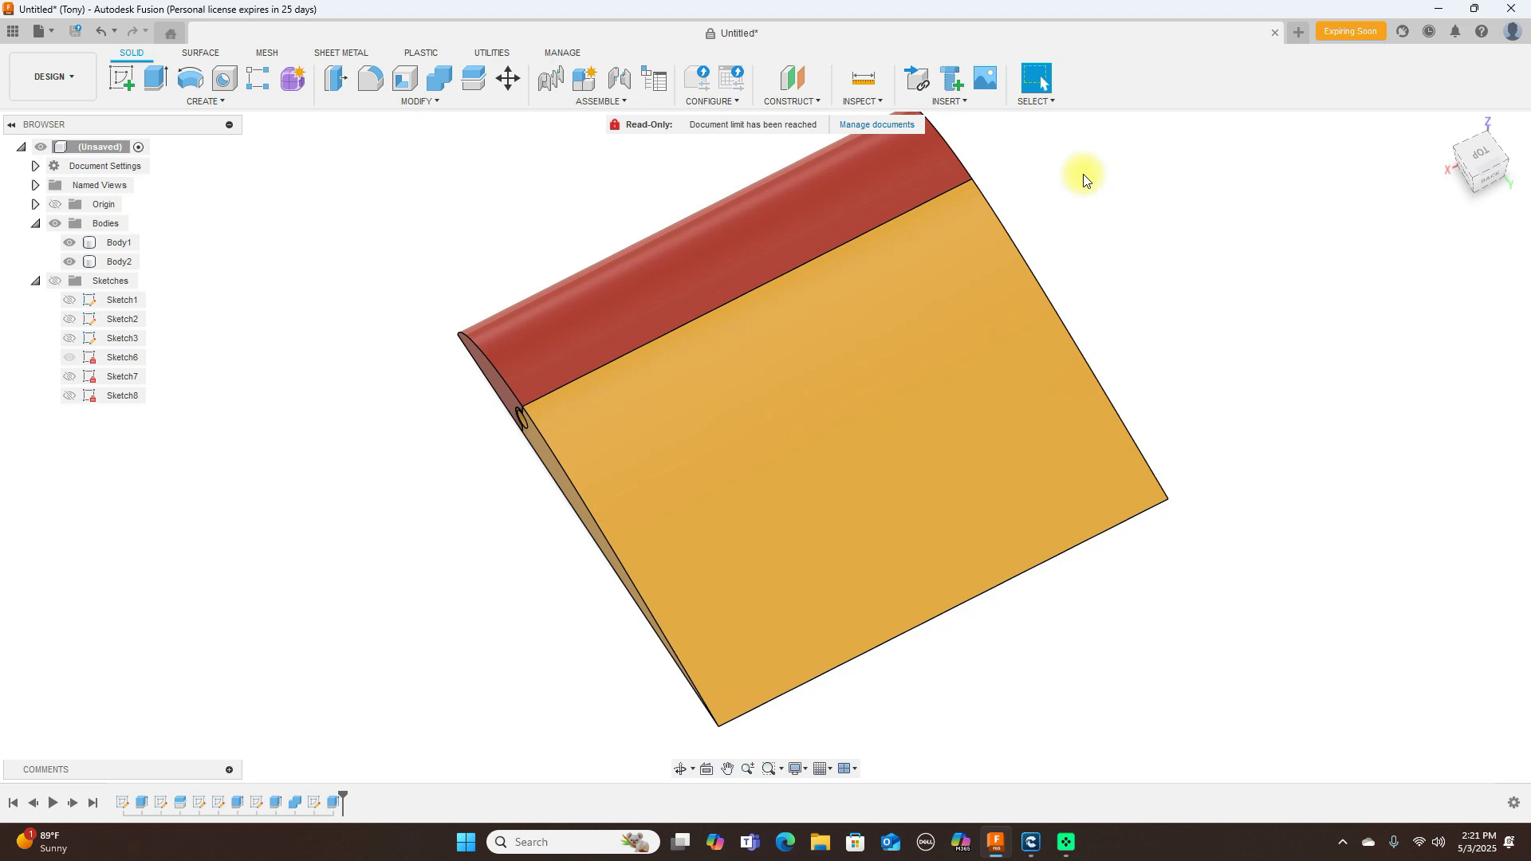
pyautogui.moveTo(1476, 177)
pyautogui.mouseDown()
pyautogui.moveTo(1513, 137)
pyautogui.moveTo(14, 142)
pyautogui.mouseUp()
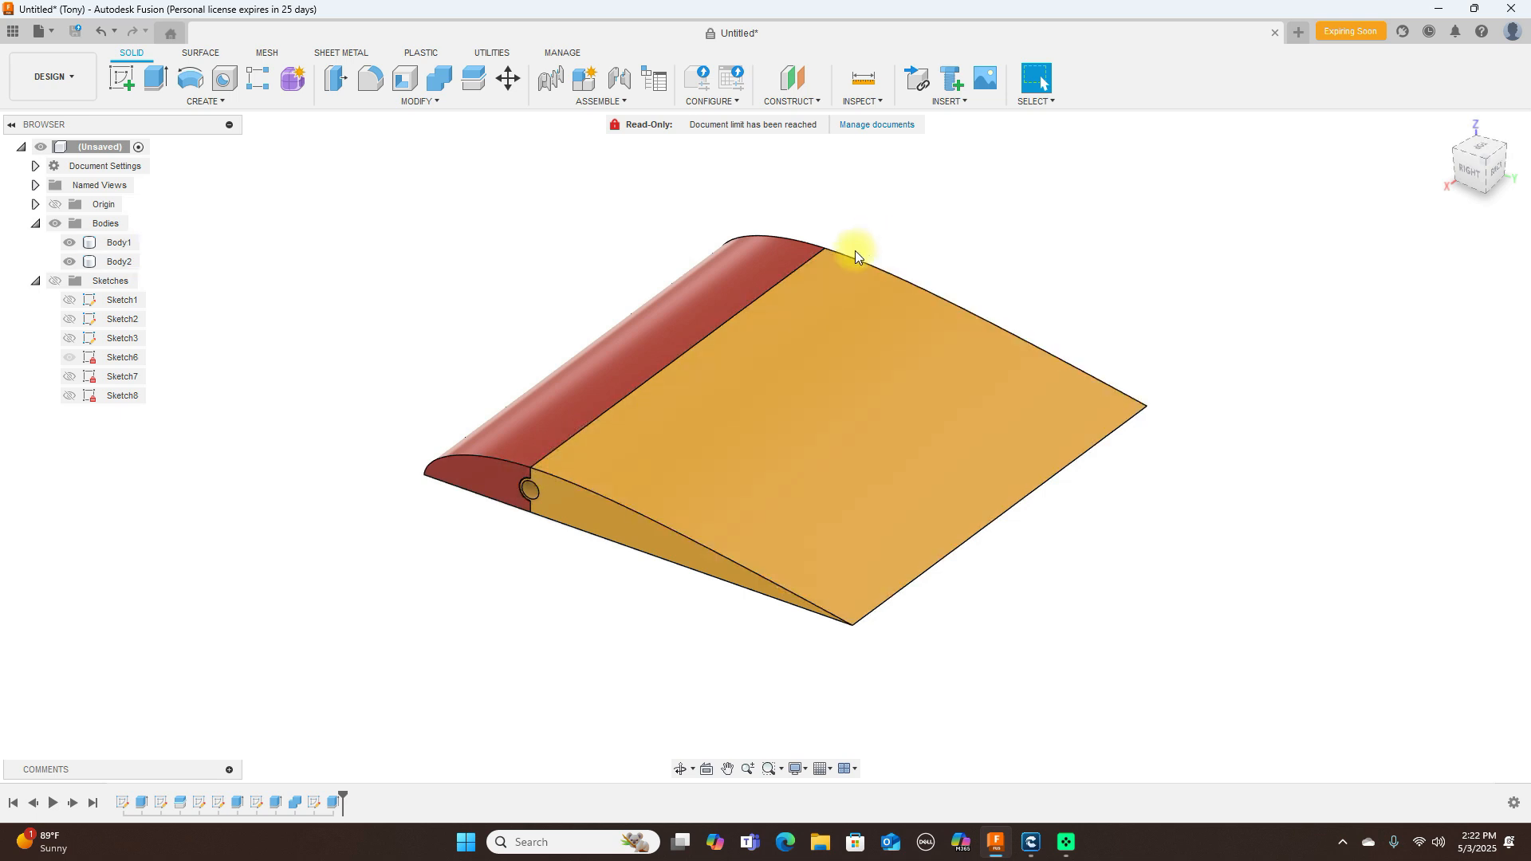
# Examine the round hole at the joint, the airfoil's end profile and the underside of the wing section.
pyautogui.scroll(3, 533, 488)
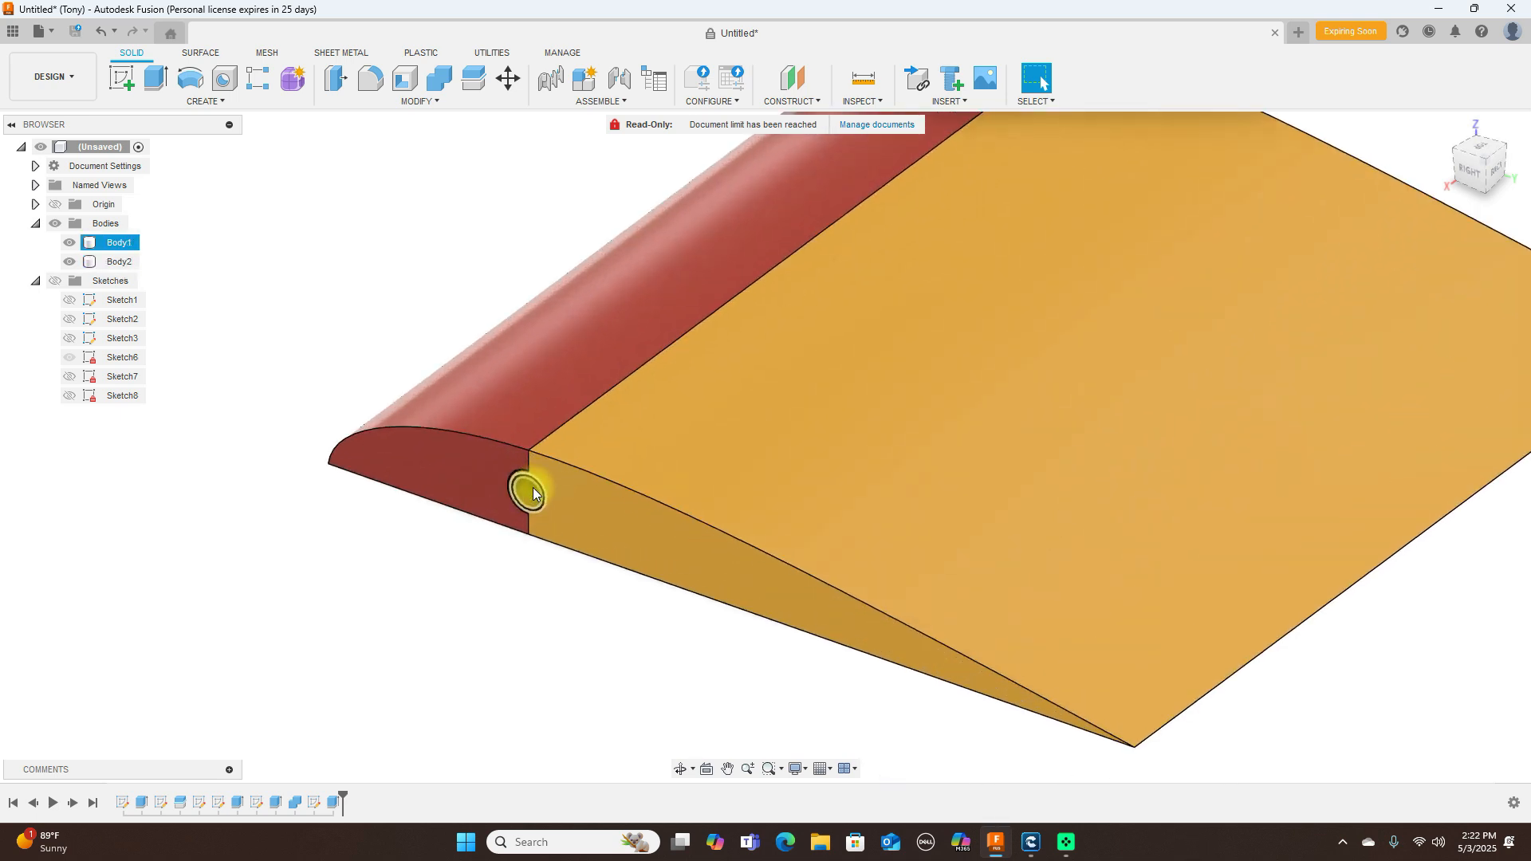
pyautogui.scroll(-5, 526, 495)
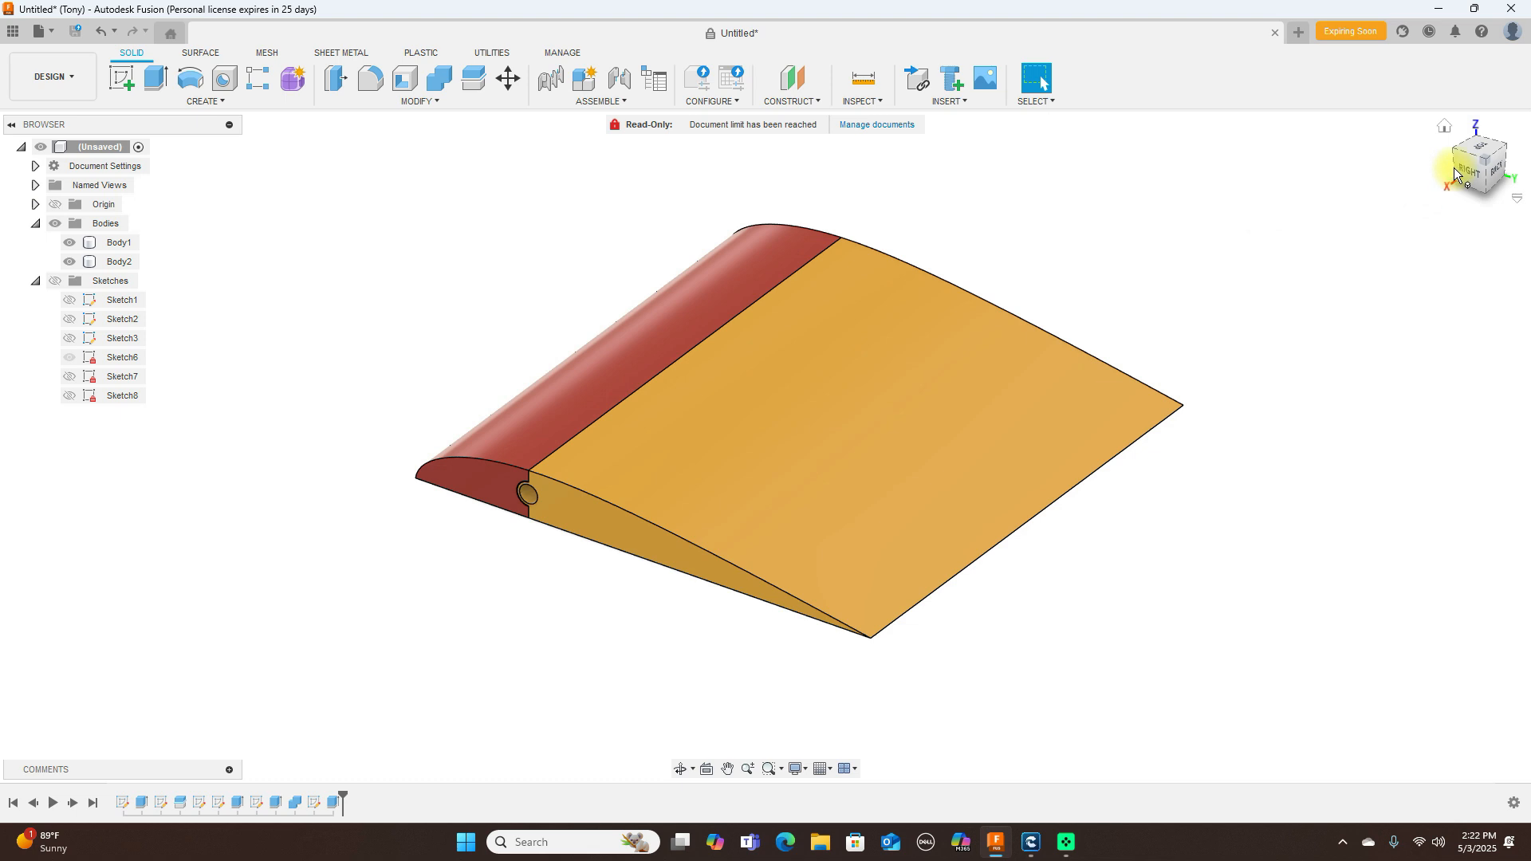
pyautogui.click(1459, 169)
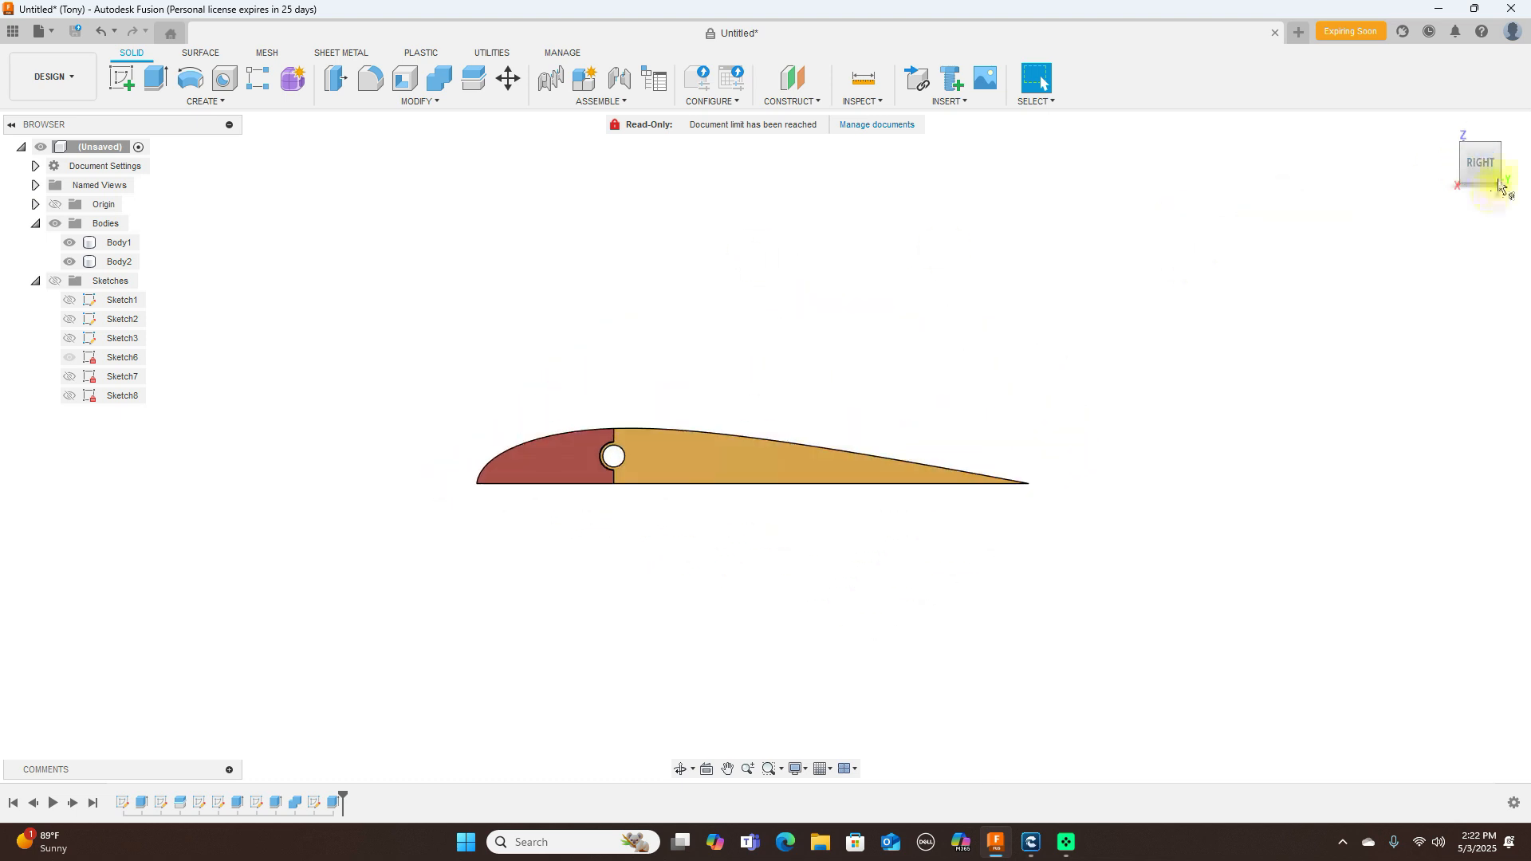
pyautogui.click(1504, 149)
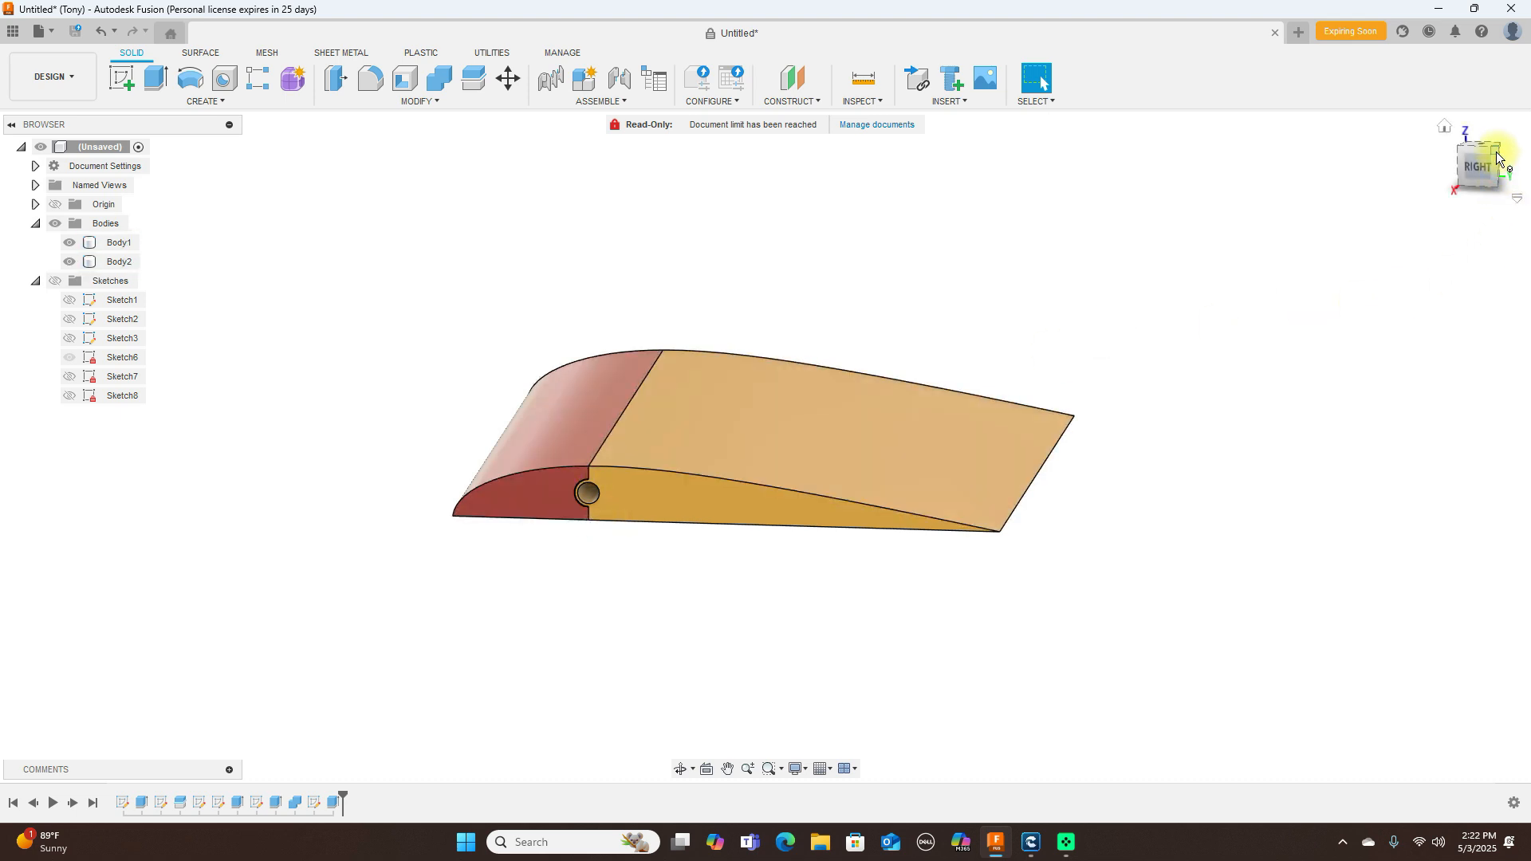
pyautogui.moveTo(1496, 157); pyautogui.dragTo(1431, 236)
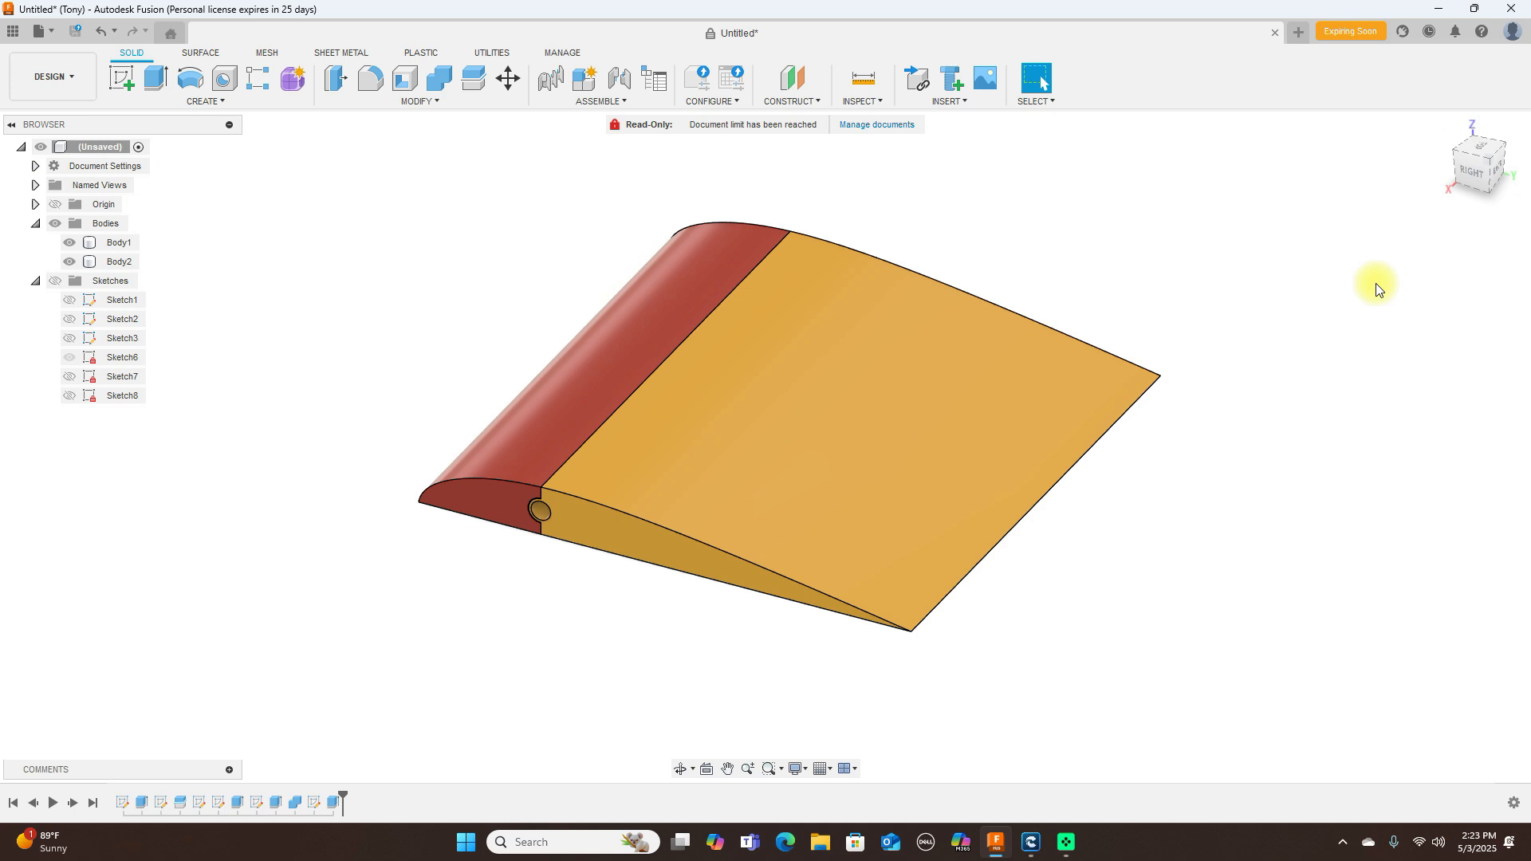
pyautogui.click(973, 448)
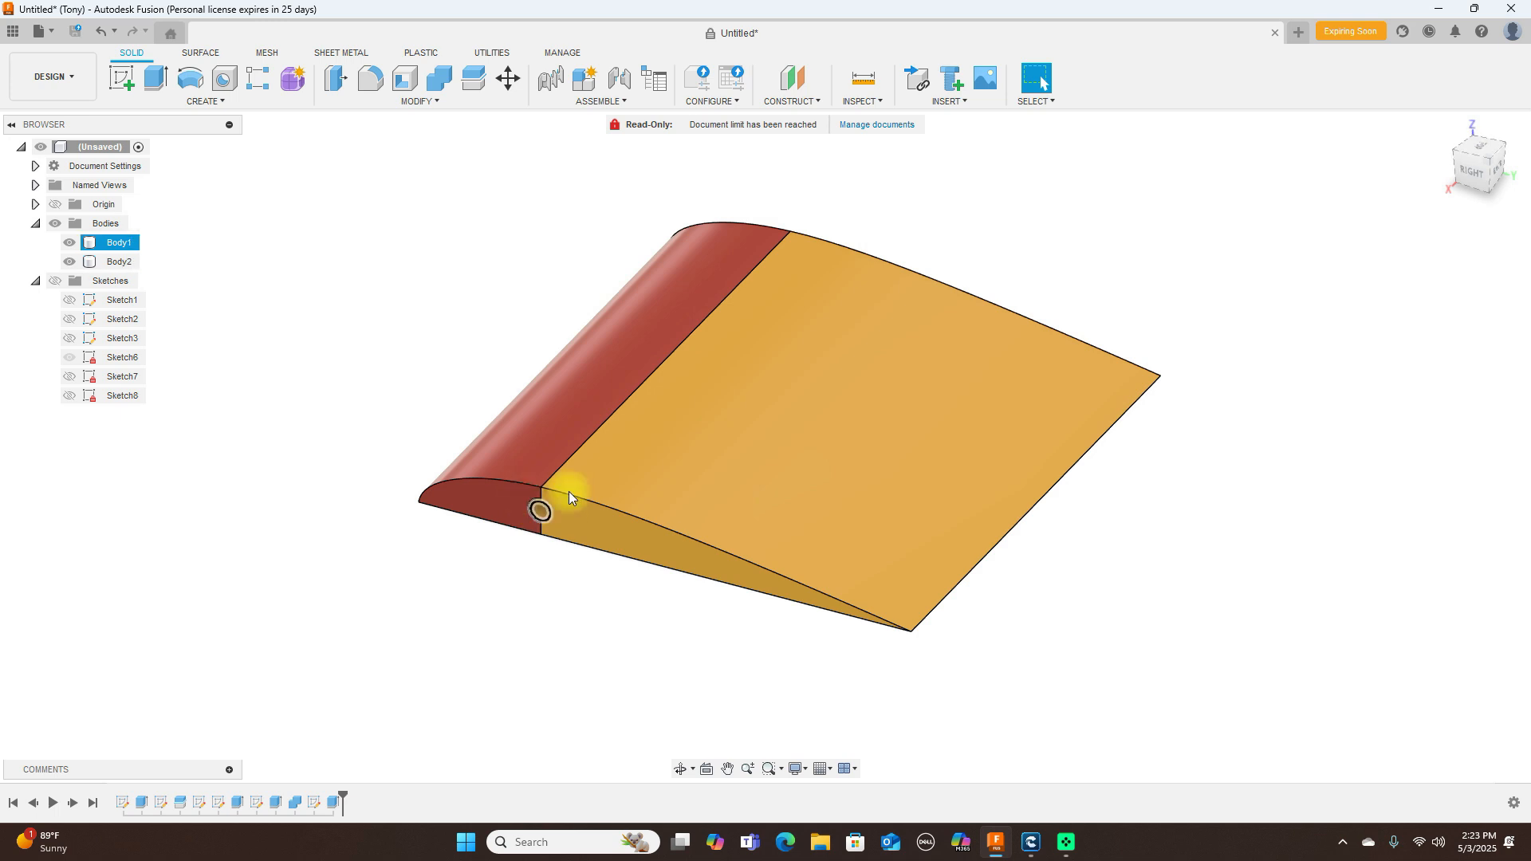
pyautogui.click(1491, 169)
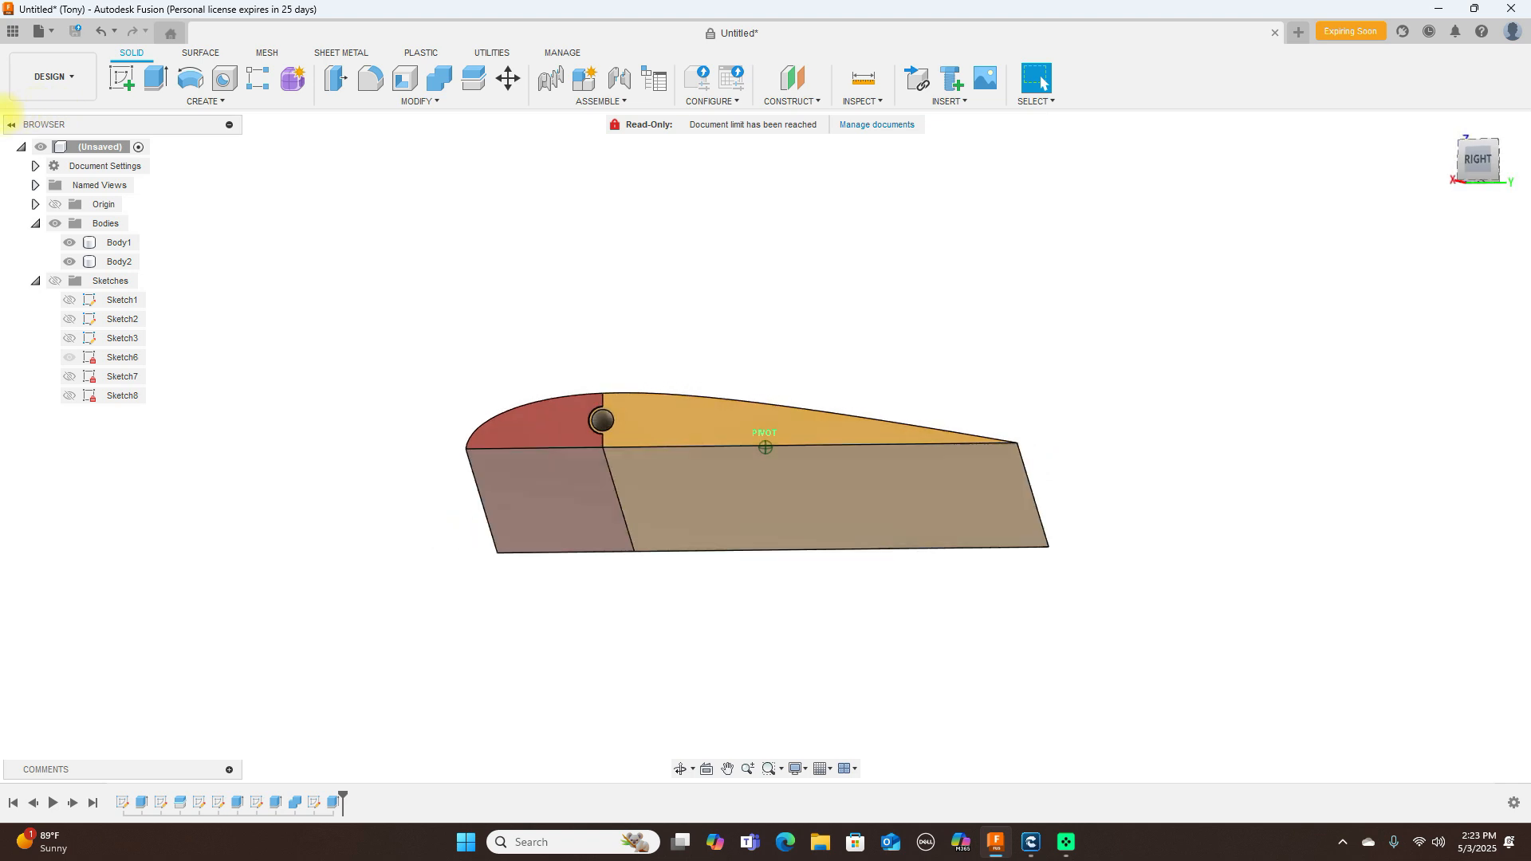
pyautogui.moveTo(34, 123)
pyautogui.keyDown('shift'); pyautogui.mouseDown(button='middle')
pyautogui.moveTo(1515, 143)
pyautogui.moveTo(1439, 151)
pyautogui.moveTo(1472, 162)
pyautogui.mouseUp(button='middle'); pyautogui.keyUp('shift')
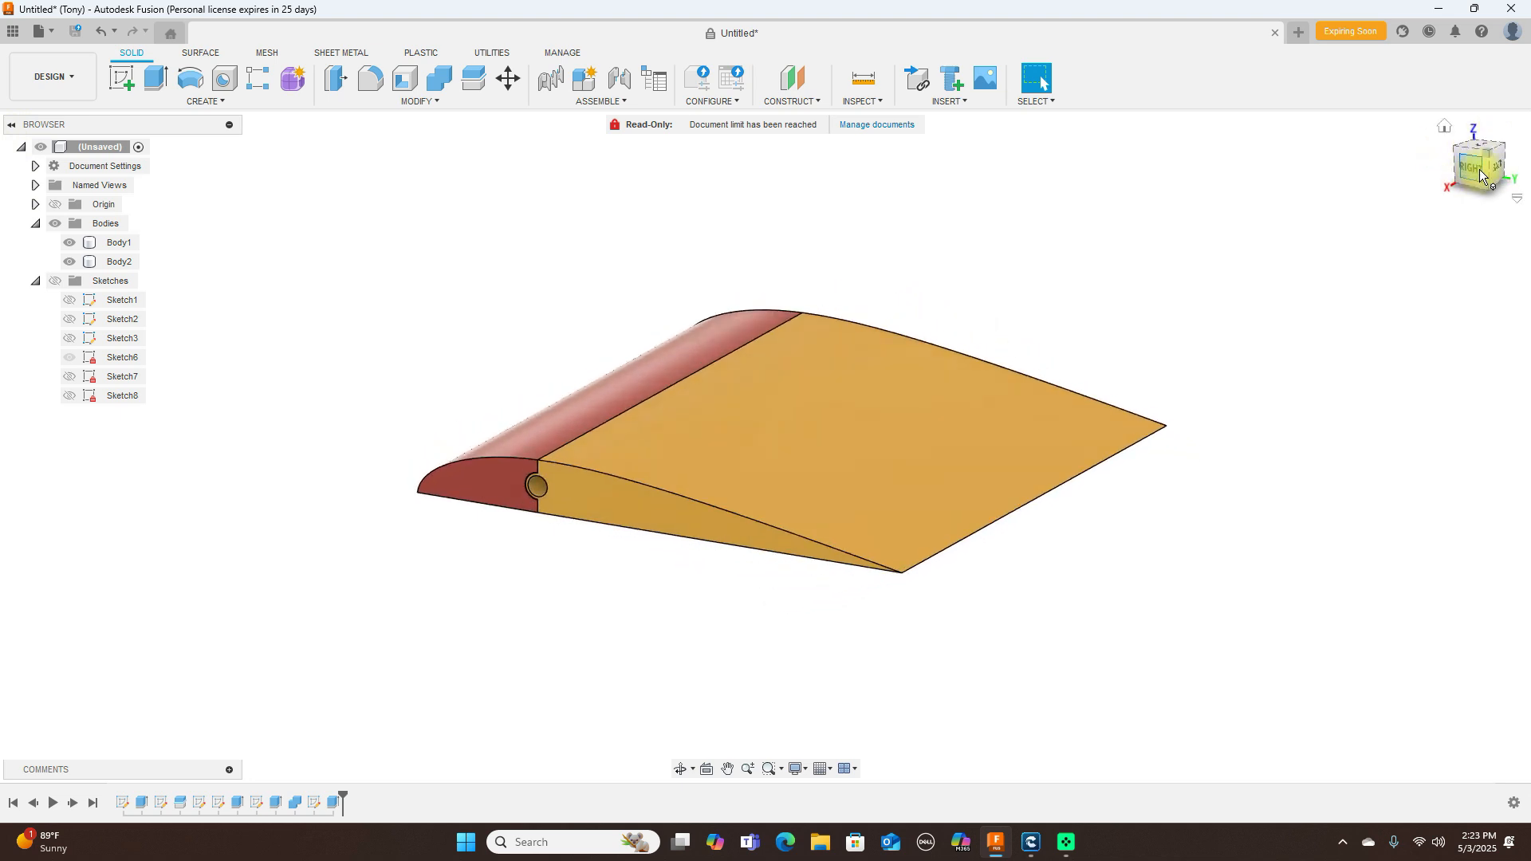
# Examine the two-body wing section's end profile, its joint and its upper surface from the end, at an angle and from above.
pyautogui.click(1477, 175)
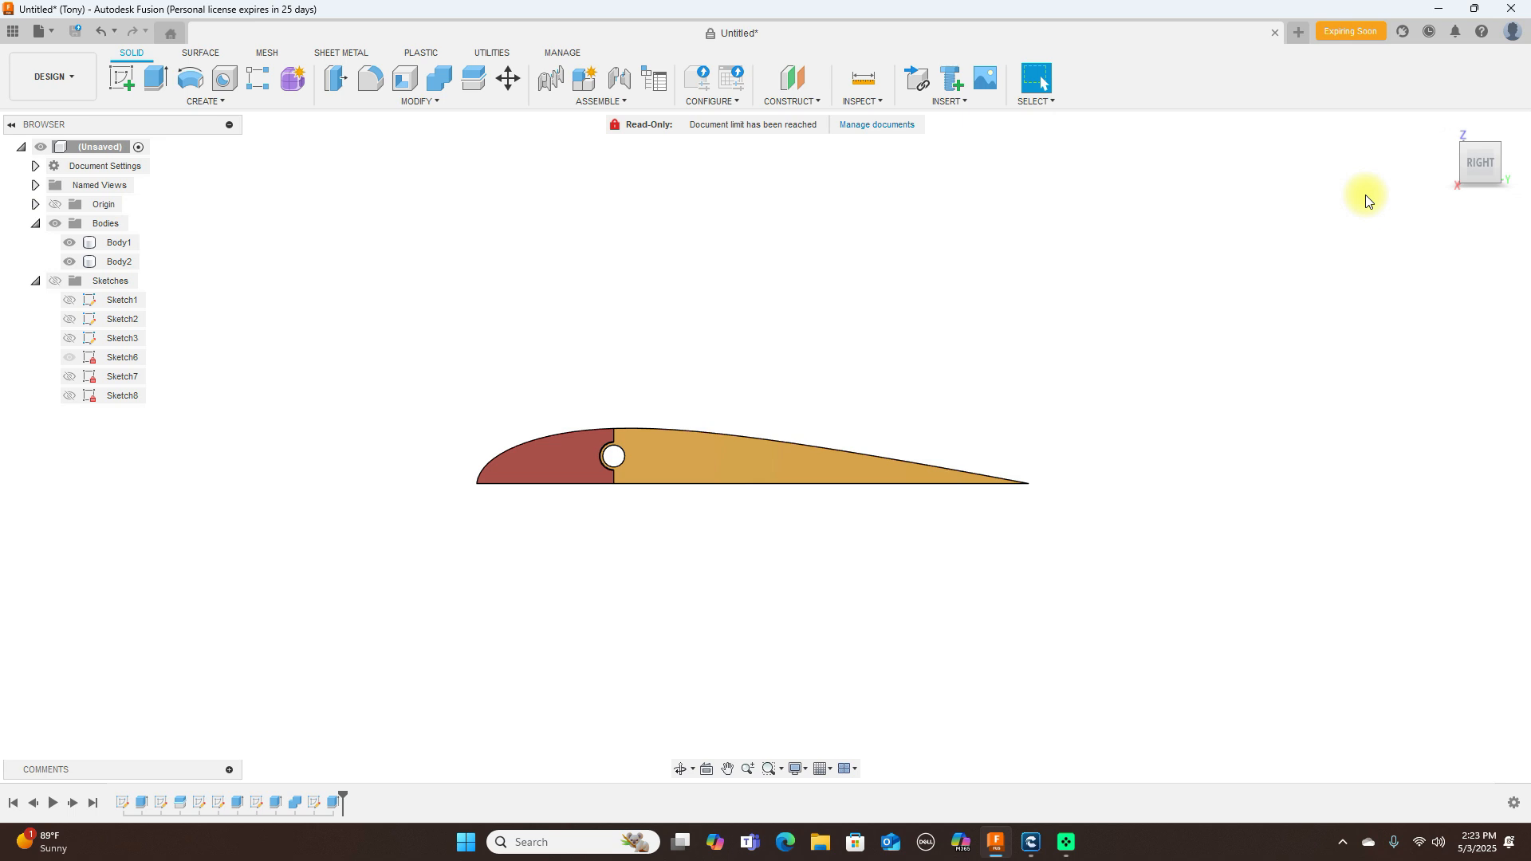
pyautogui.click(1495, 151)
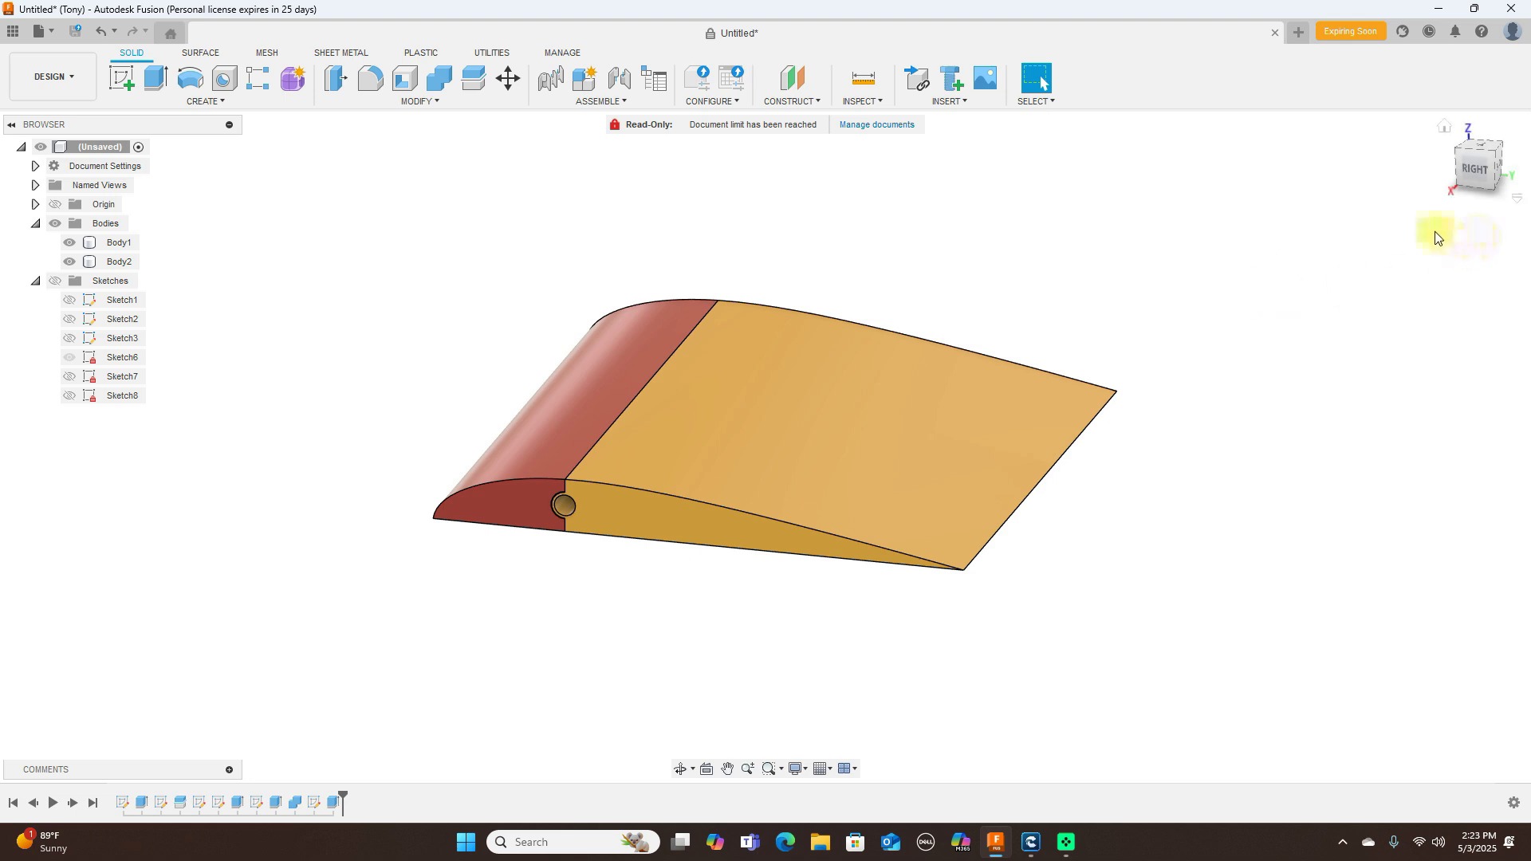
pyautogui.moveTo(1485, 183); pyautogui.dragTo(1488, 172)
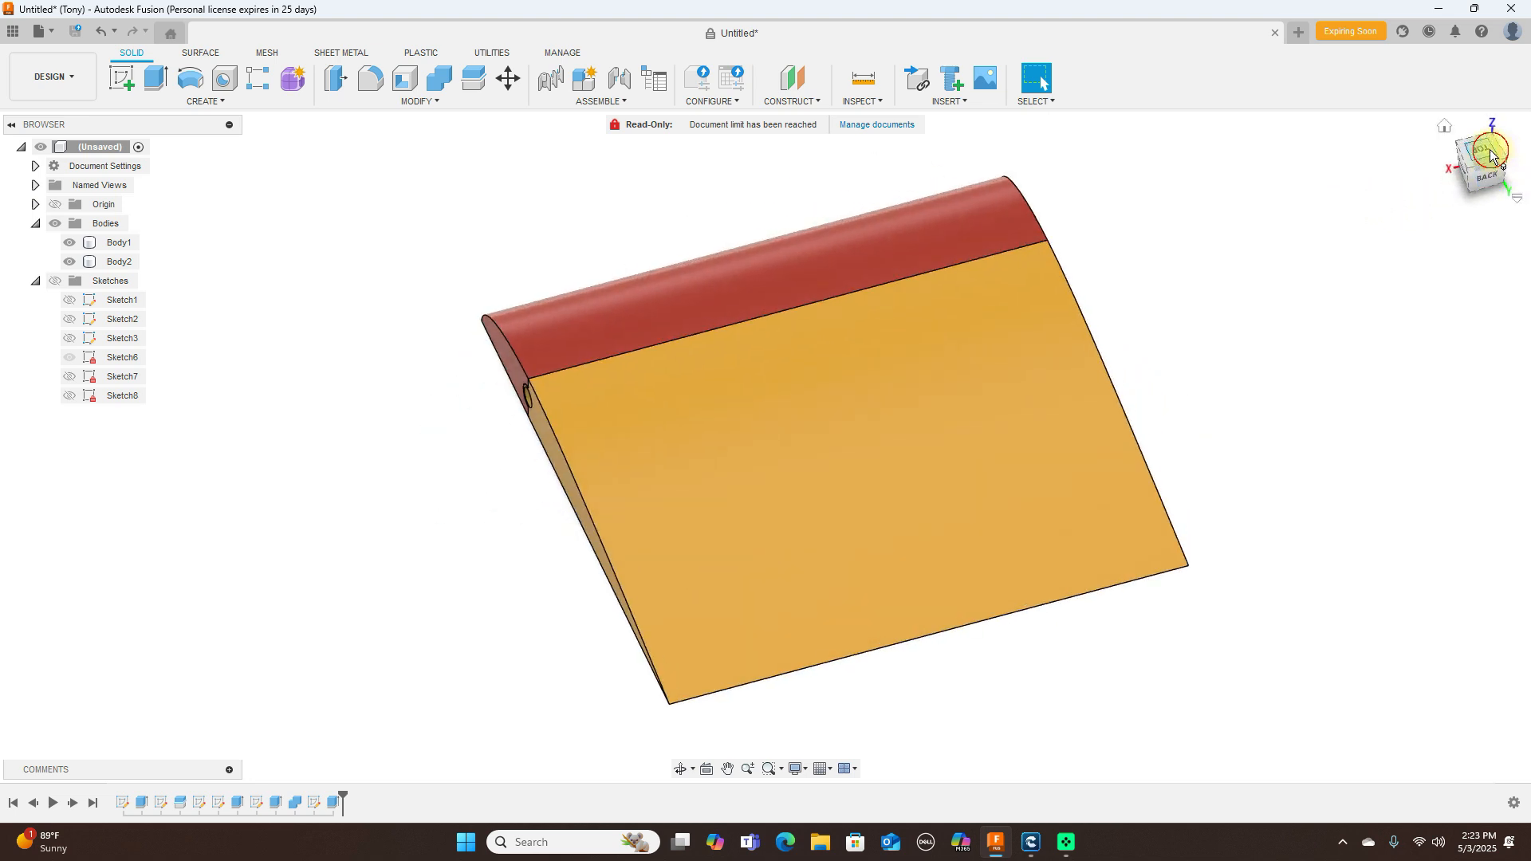
pyautogui.click(1473, 163)
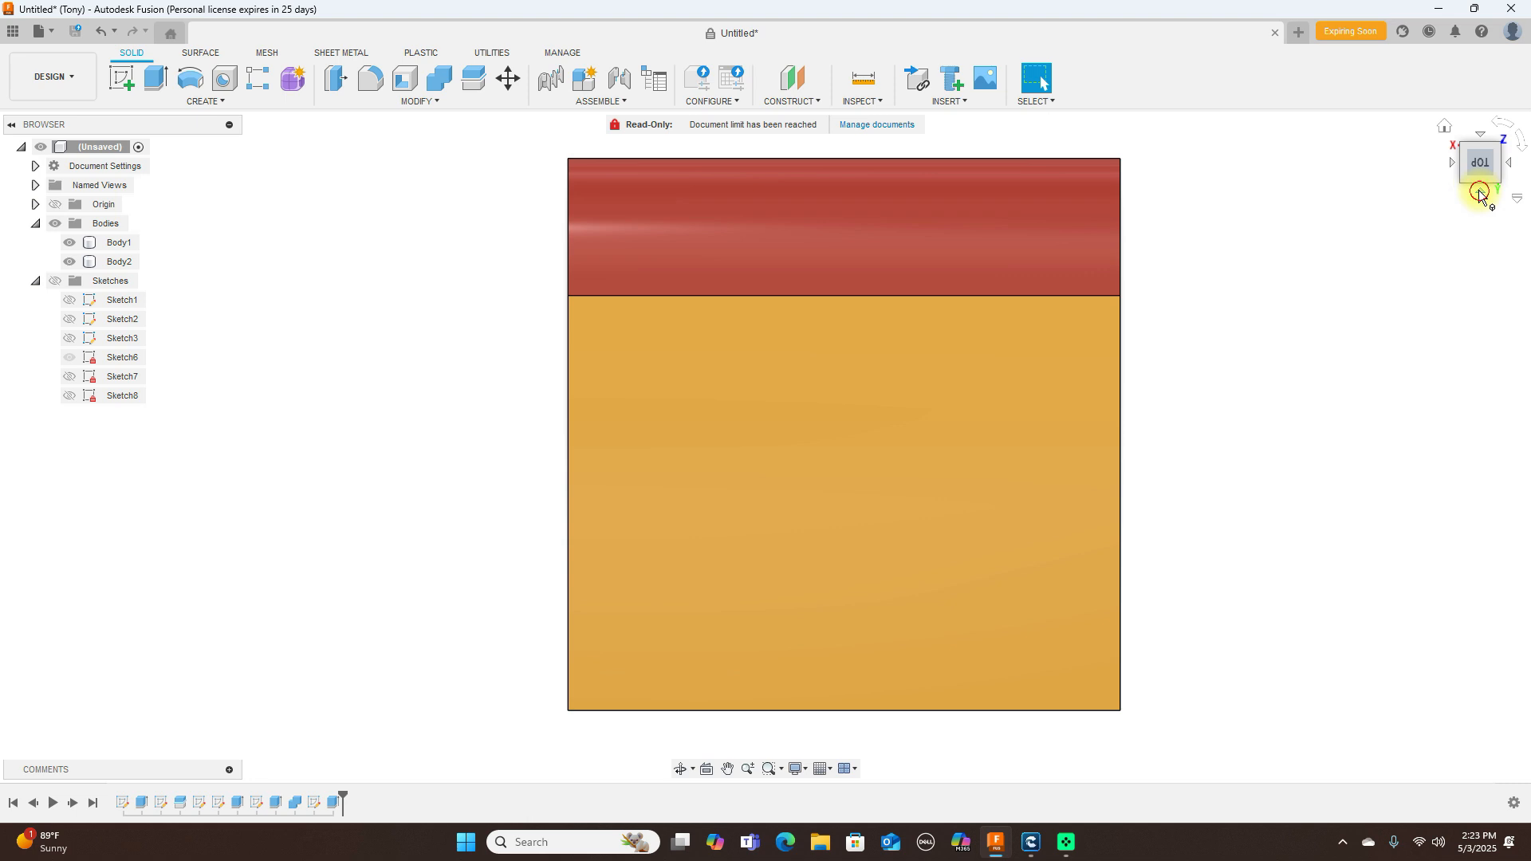
pyautogui.click(1478, 189)
pyautogui.click(1453, 161)
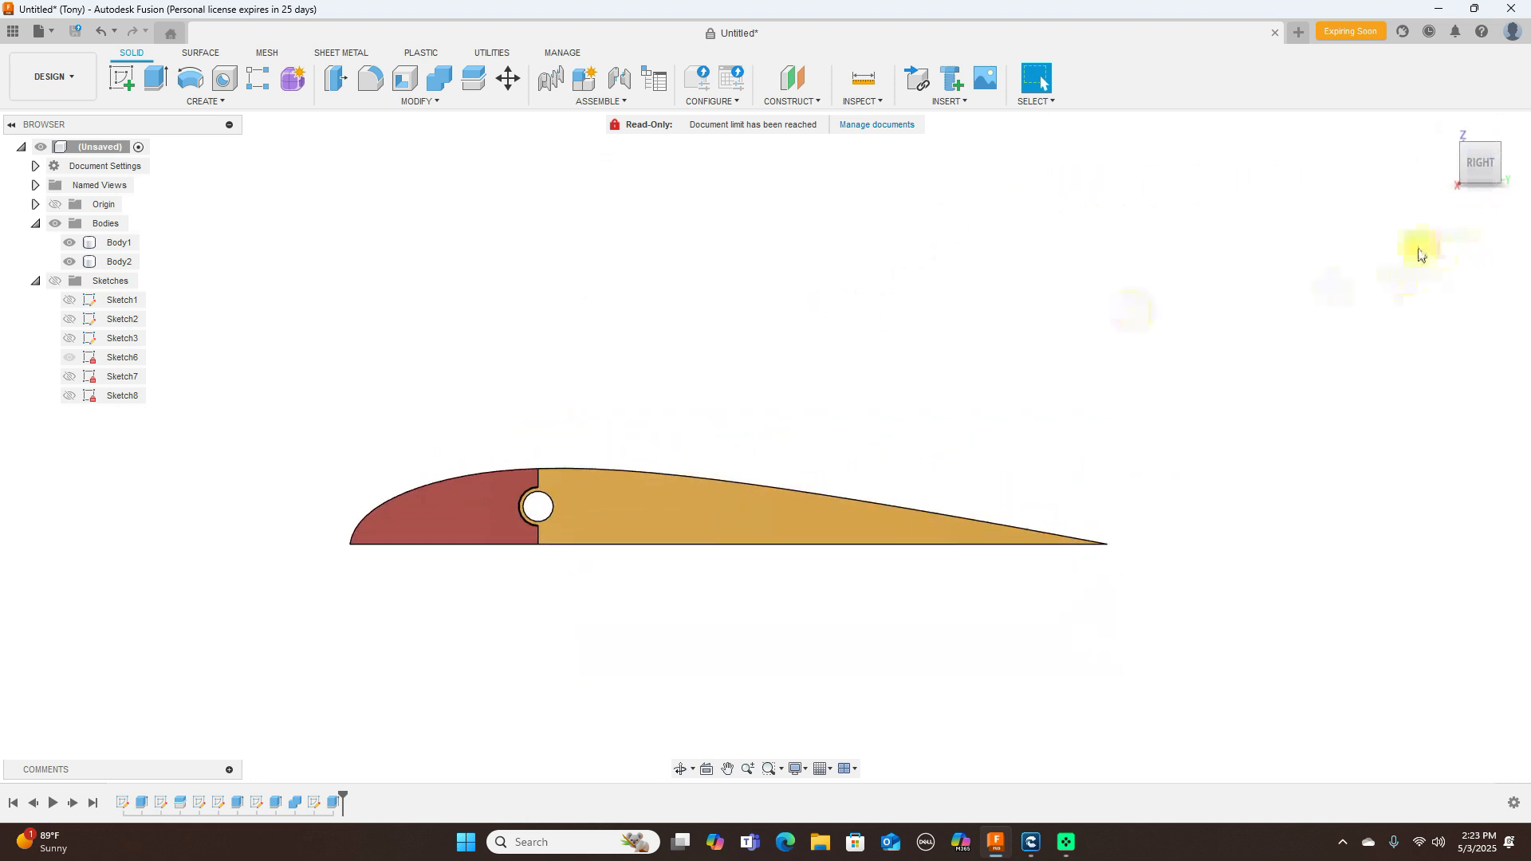
pyautogui.click(1479, 163)
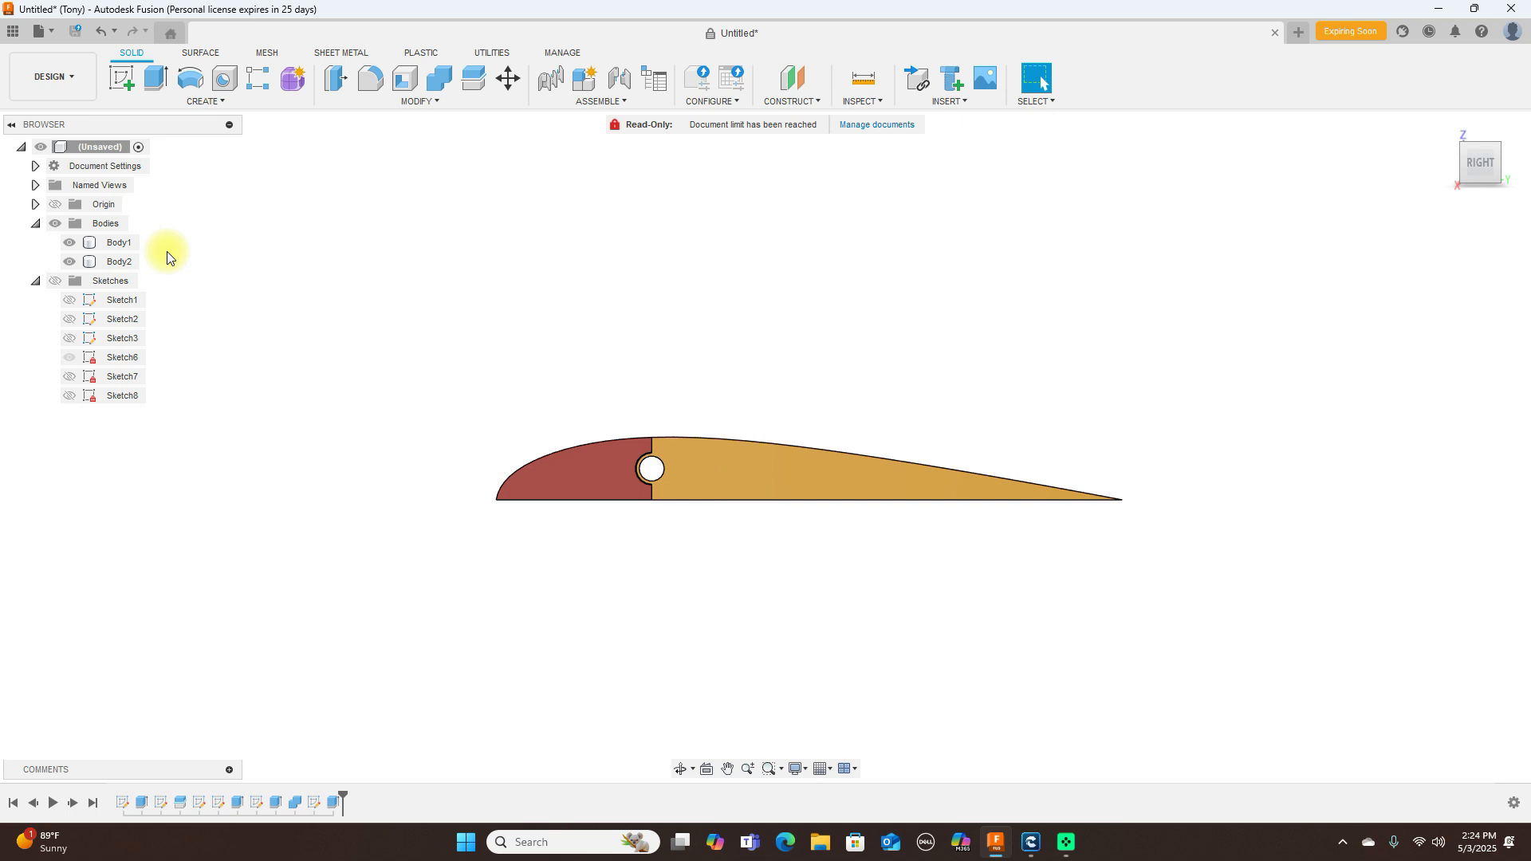
# Hide Body1 and Body2, and show the sketches with the airfoil profile in Sketch1 turned on.
pyautogui.moveTo(1490, 160); pyautogui.dragTo(1458, 182)
pyautogui.click(112, 246)
pyautogui.click(69, 262)
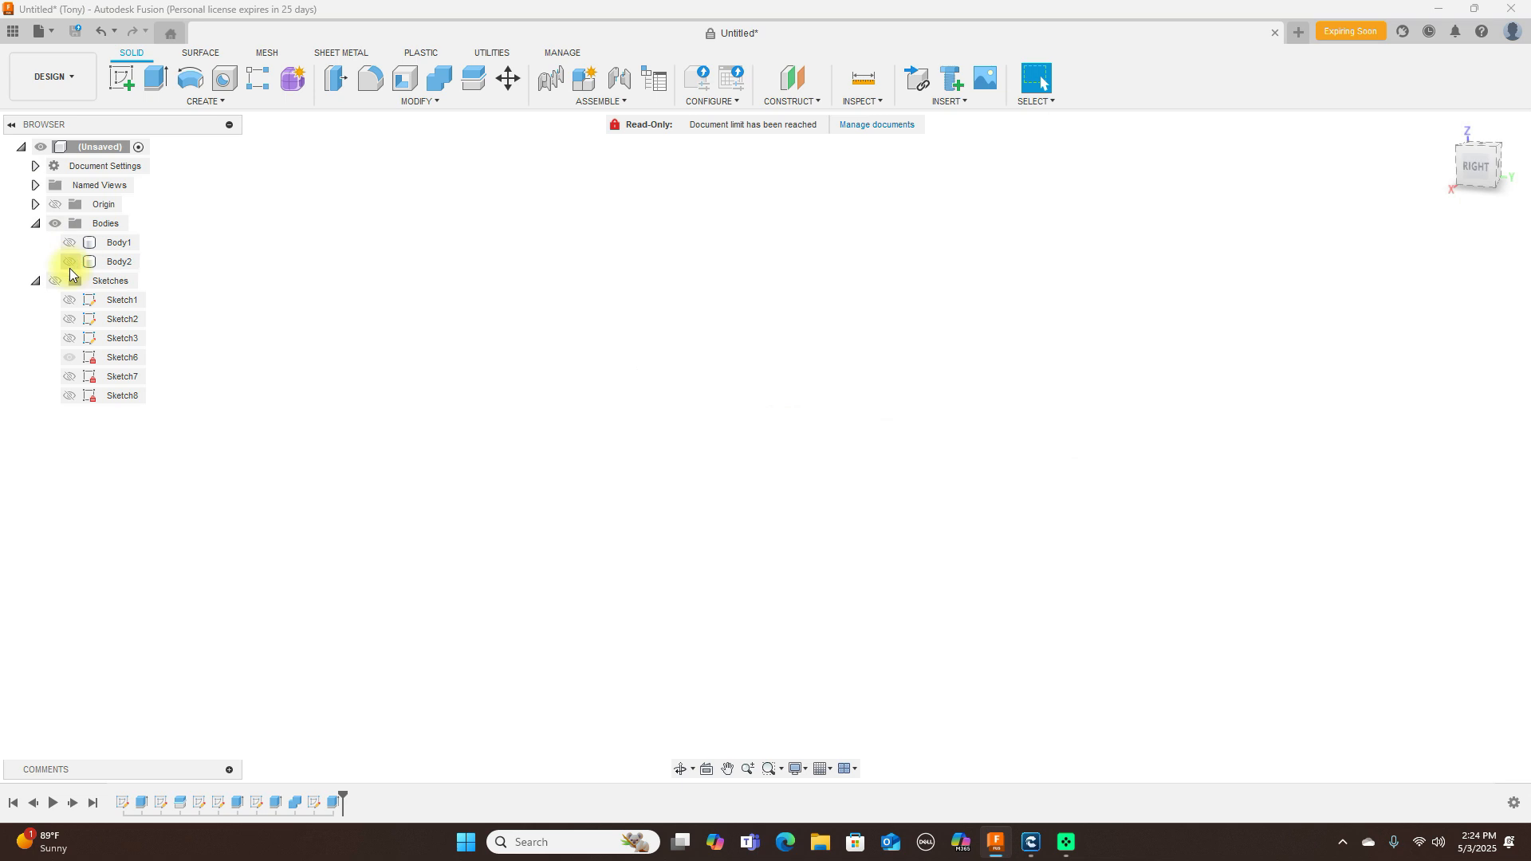
pyautogui.click(54, 281)
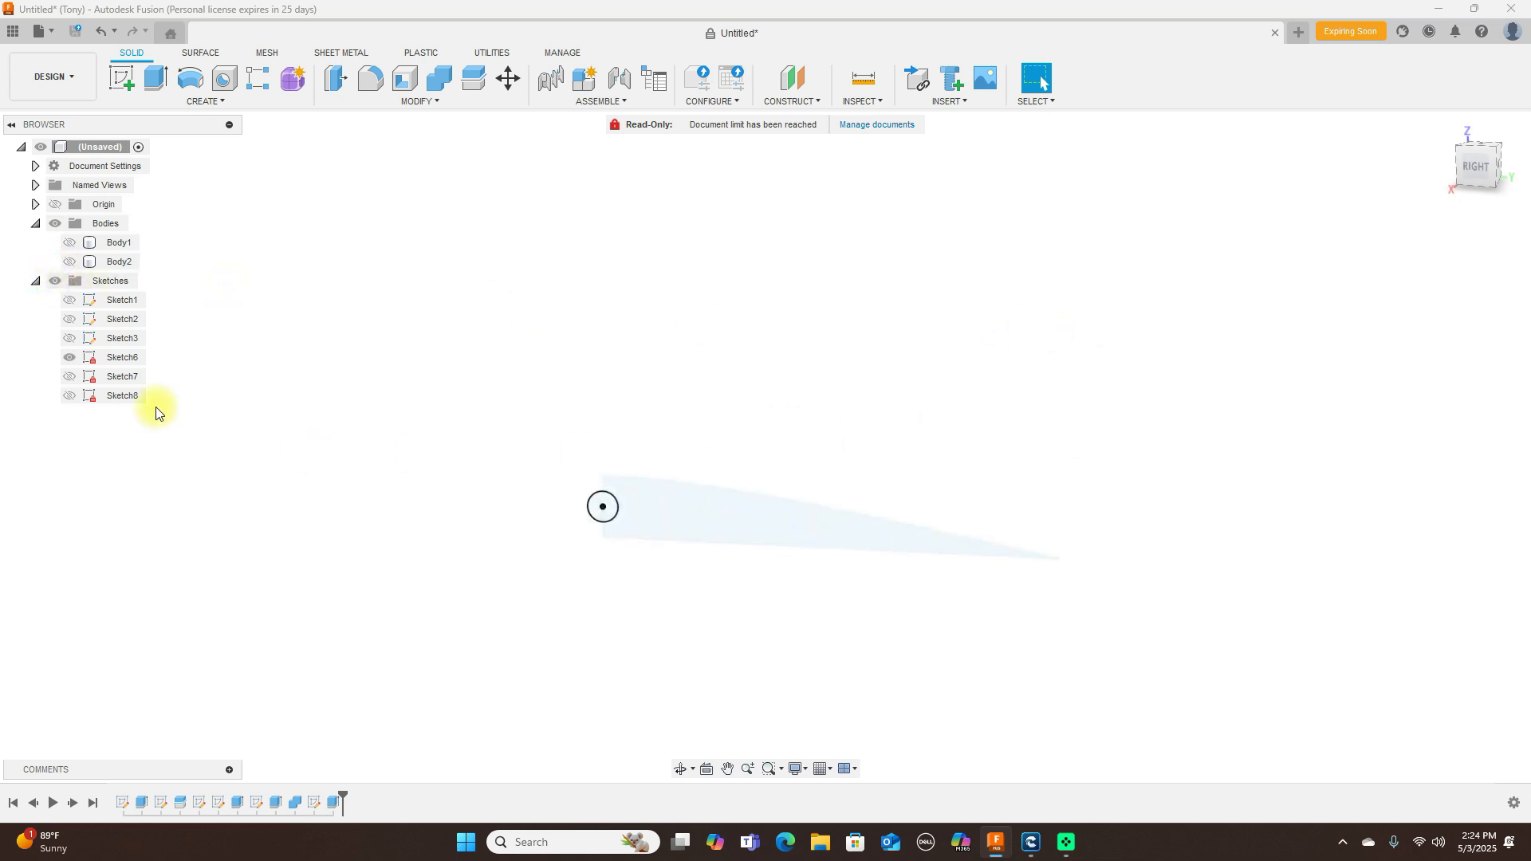
pyautogui.click(70, 301)
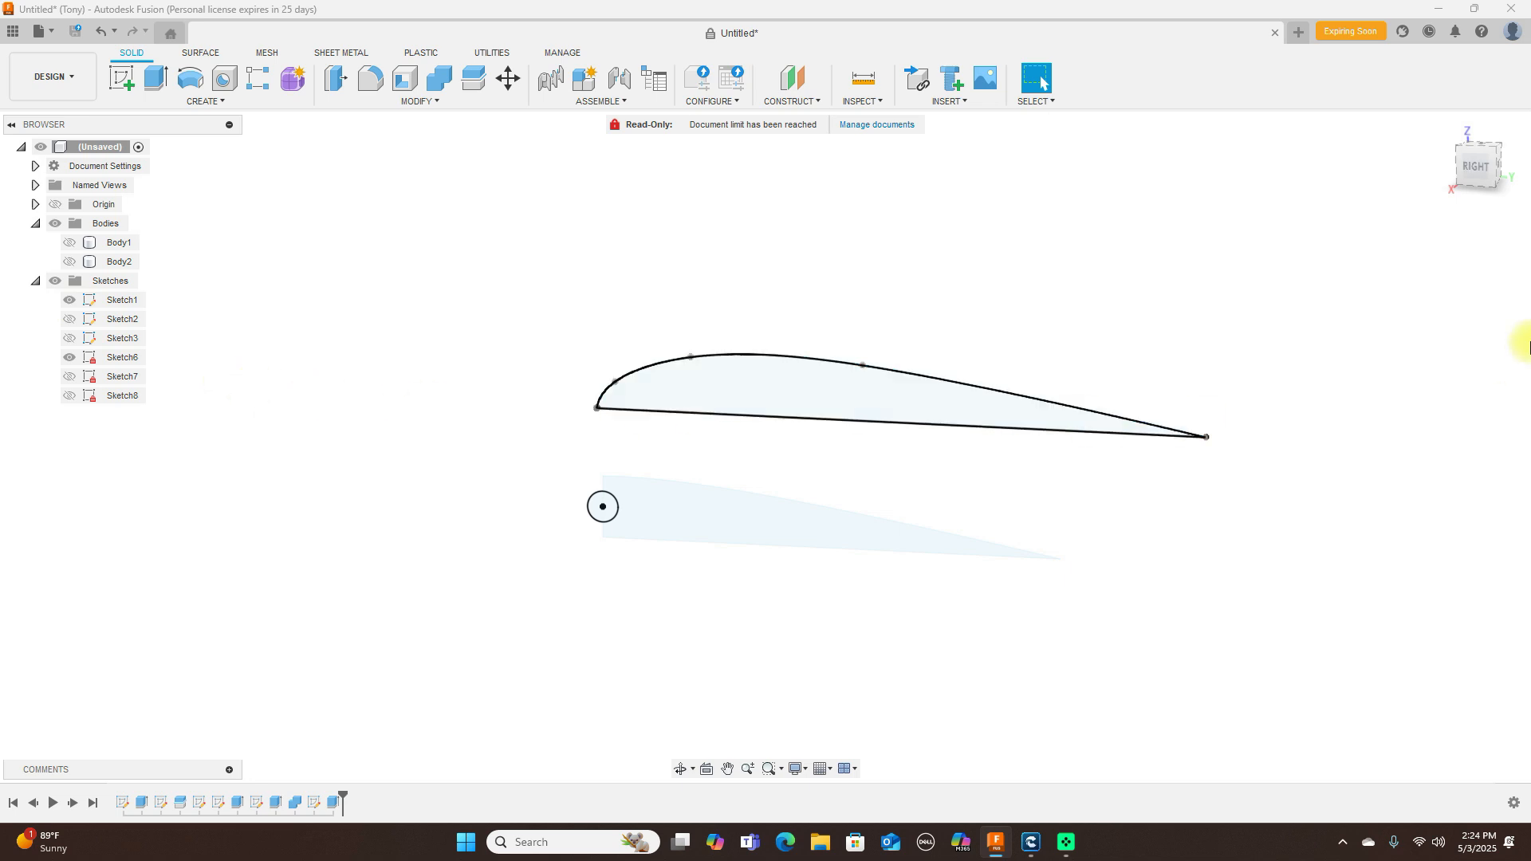
# Extrude the Sketch1 airfoil profile 140 mm to one side as a new body.
pyautogui.click(1489, 175)
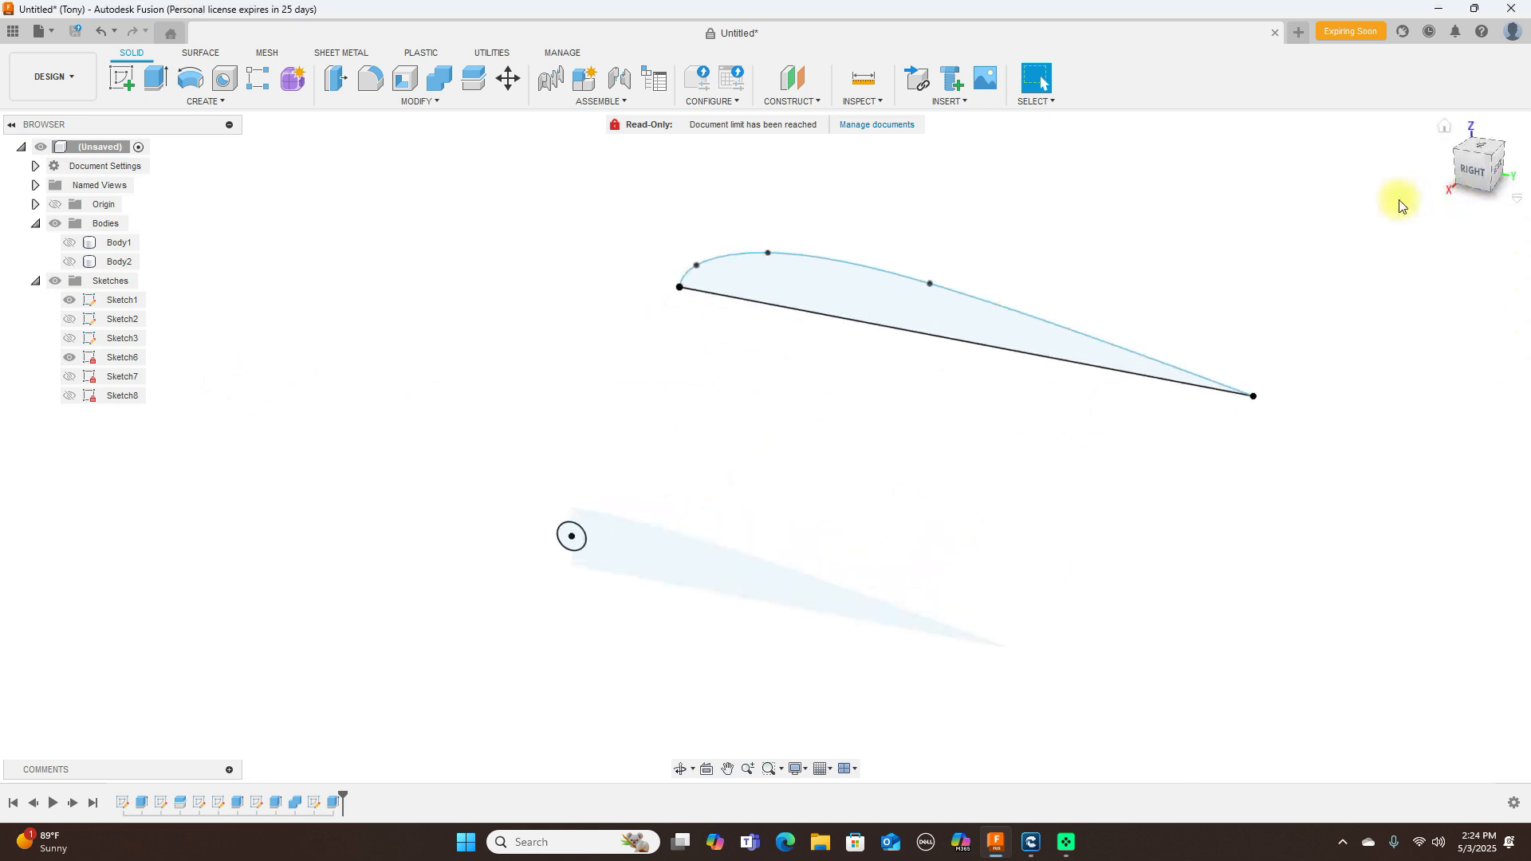
pyautogui.press('e')
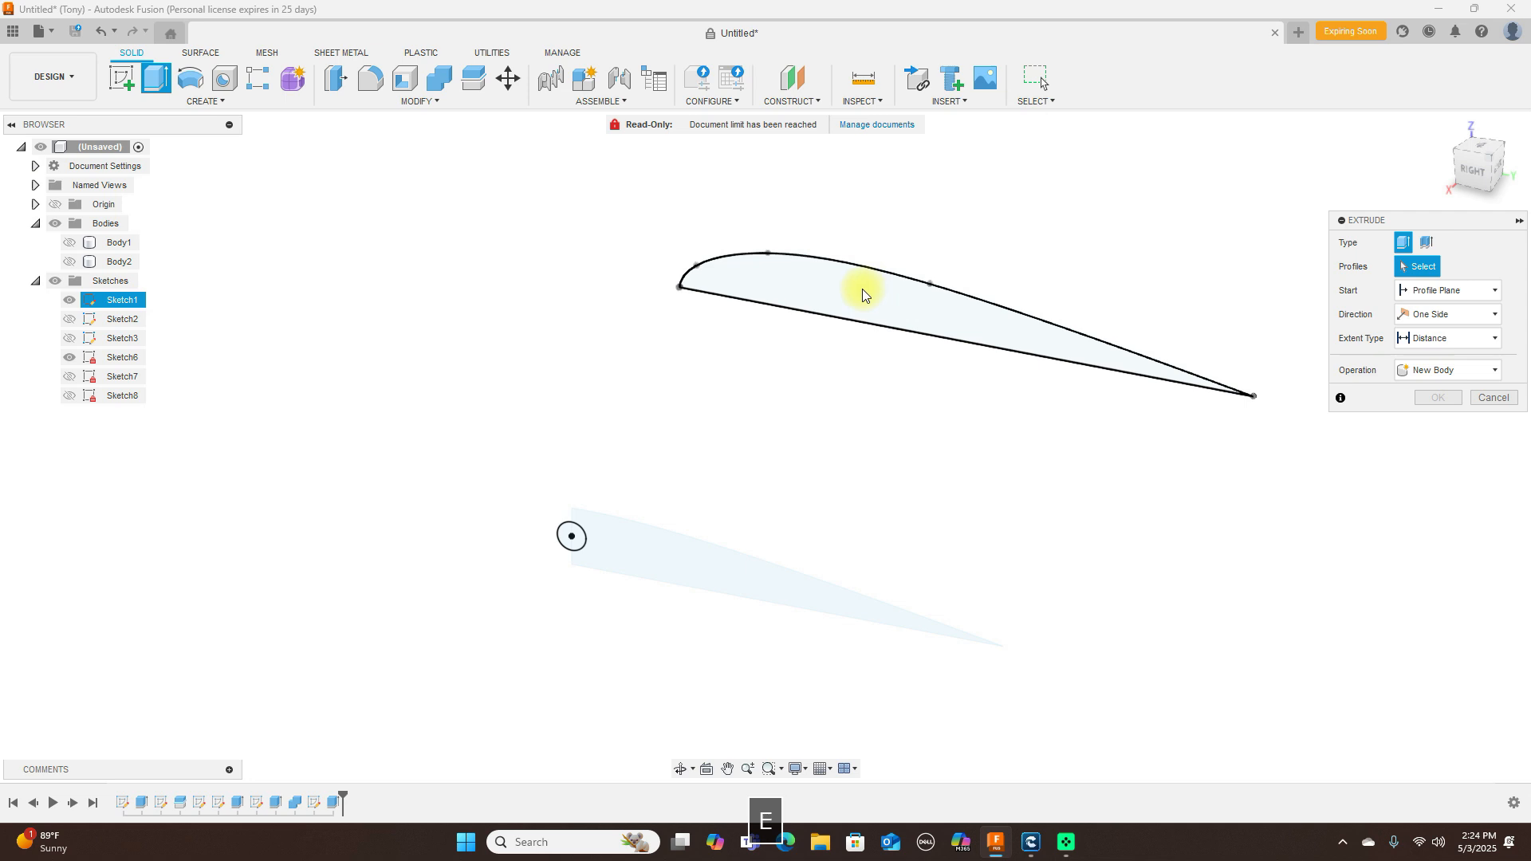
pyautogui.click(864, 292)
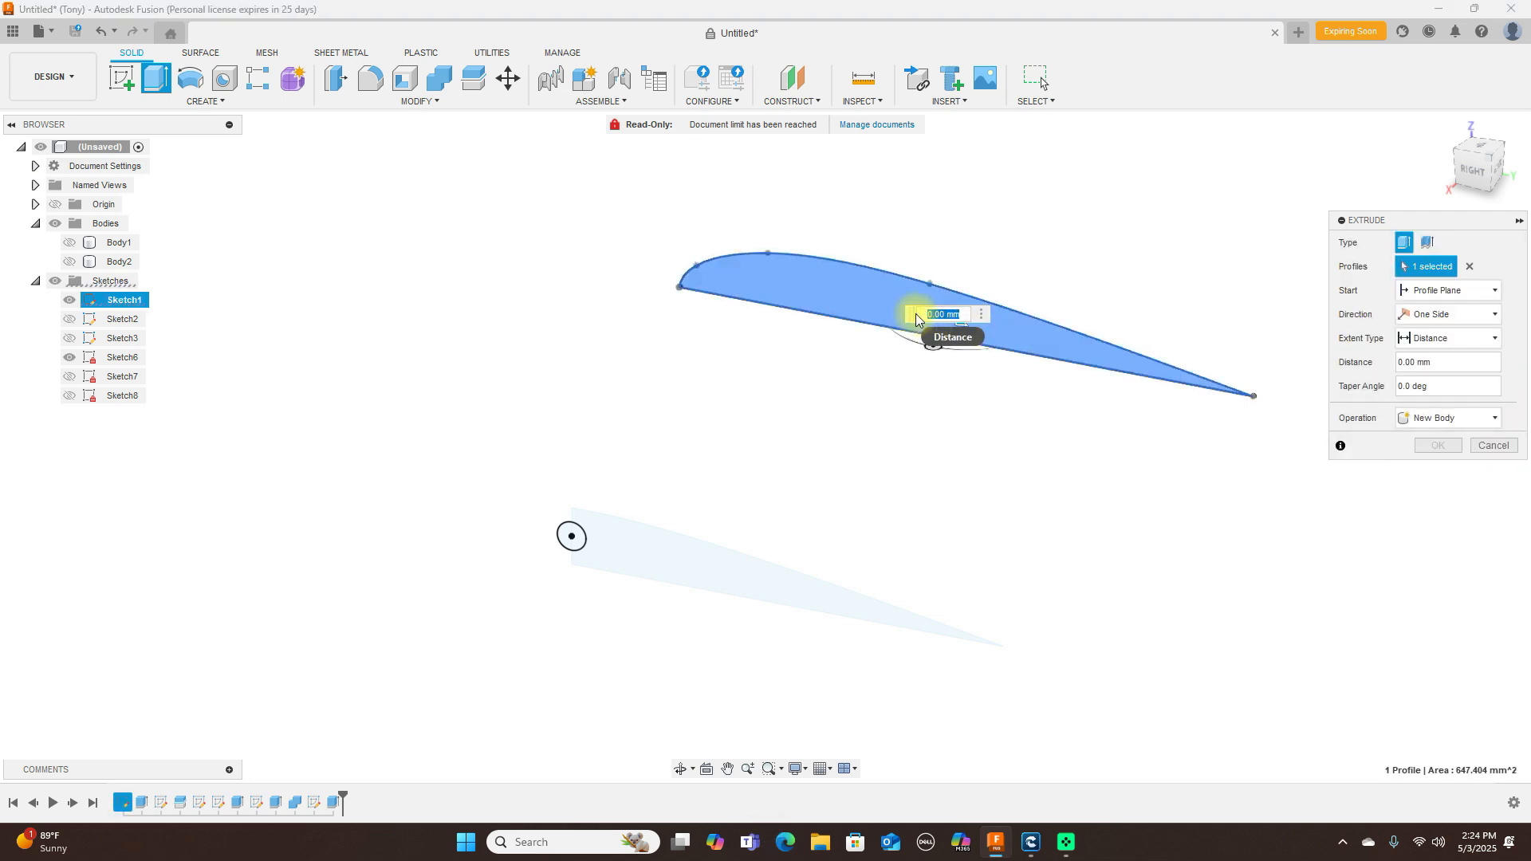
pyautogui.moveTo(961, 319); pyautogui.dragTo(547, 619)
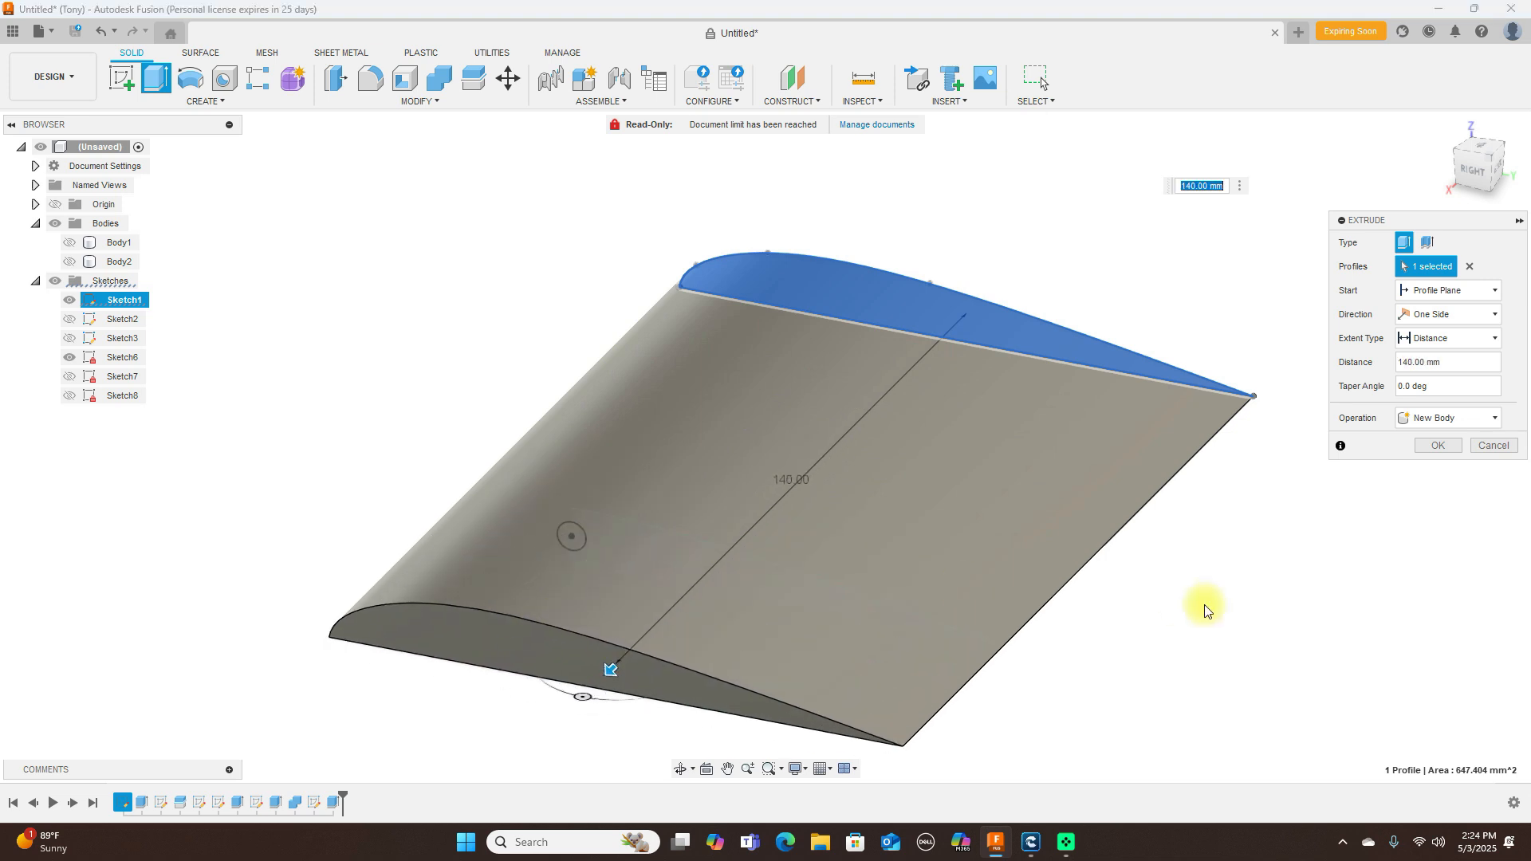
pyautogui.scroll(-2, 1203, 608)
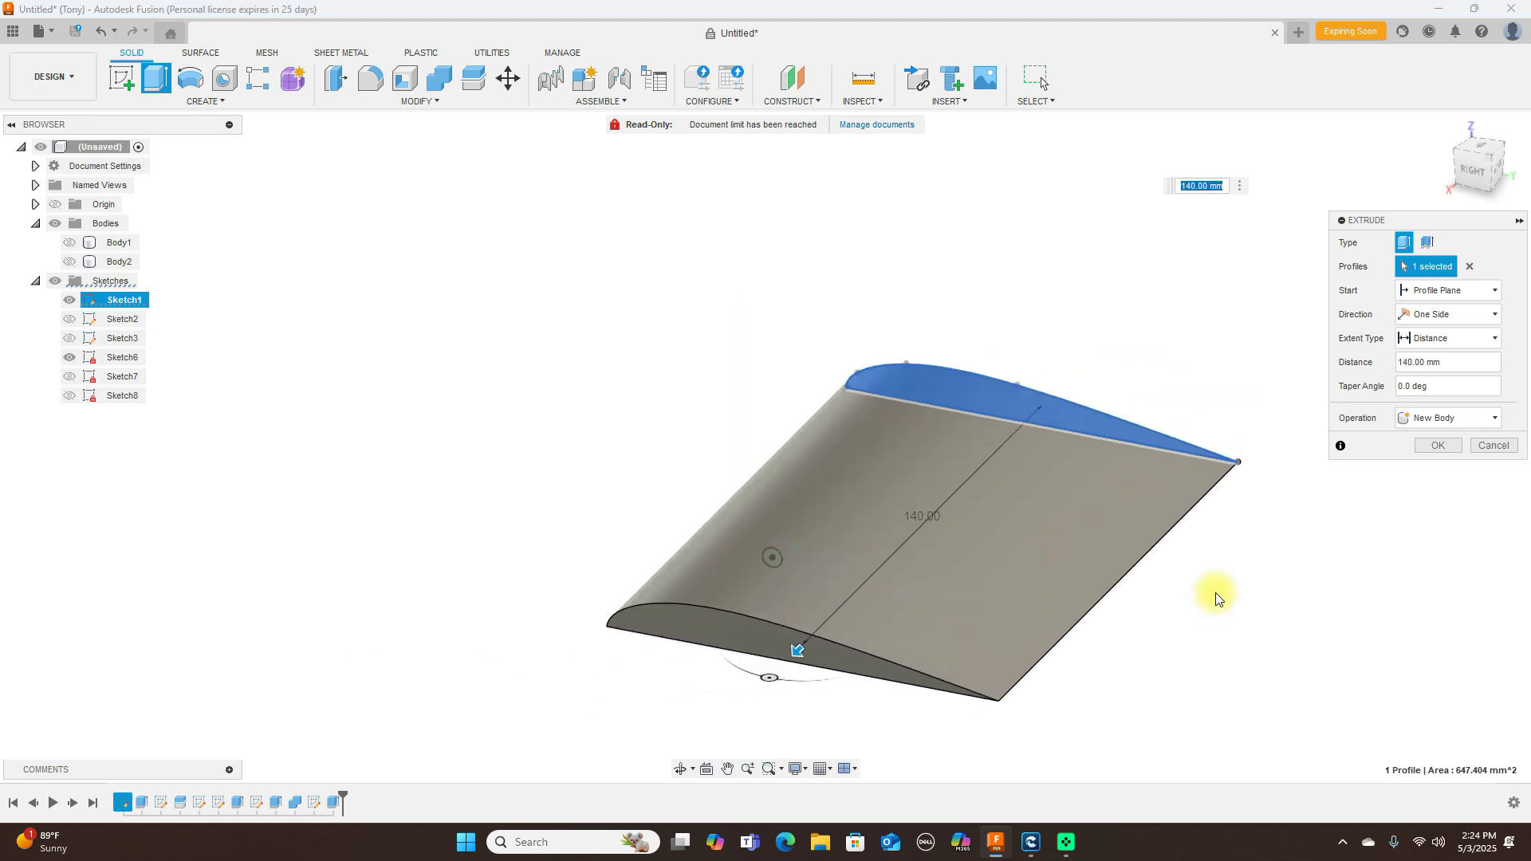
pyautogui.click(1459, 448)
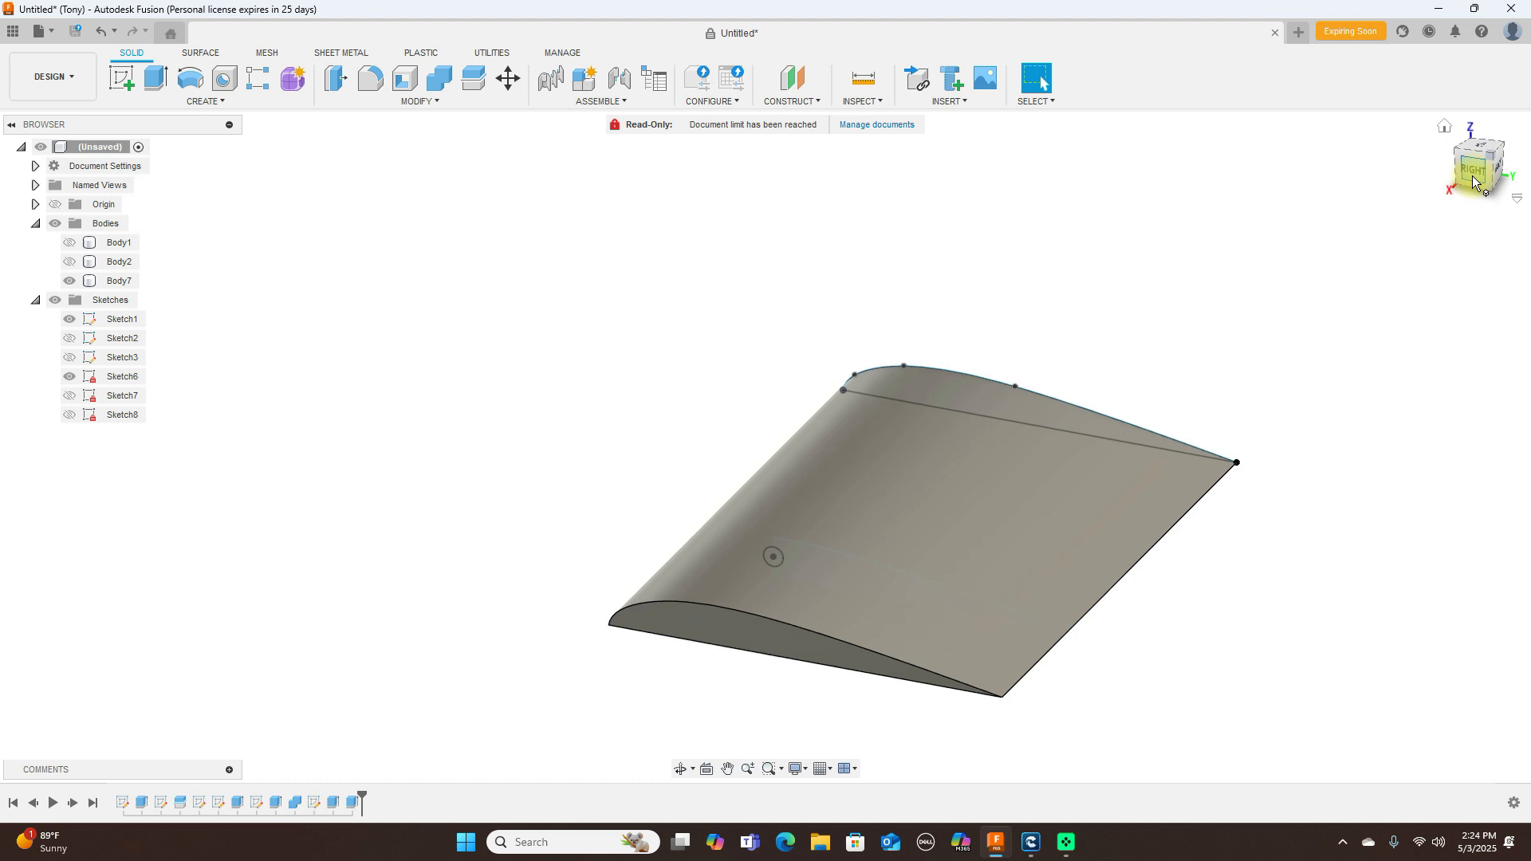
# Hide Sketch6 and show Sketch2 with its vertical line across the front part of the airfoil.
pyautogui.click(1473, 181)
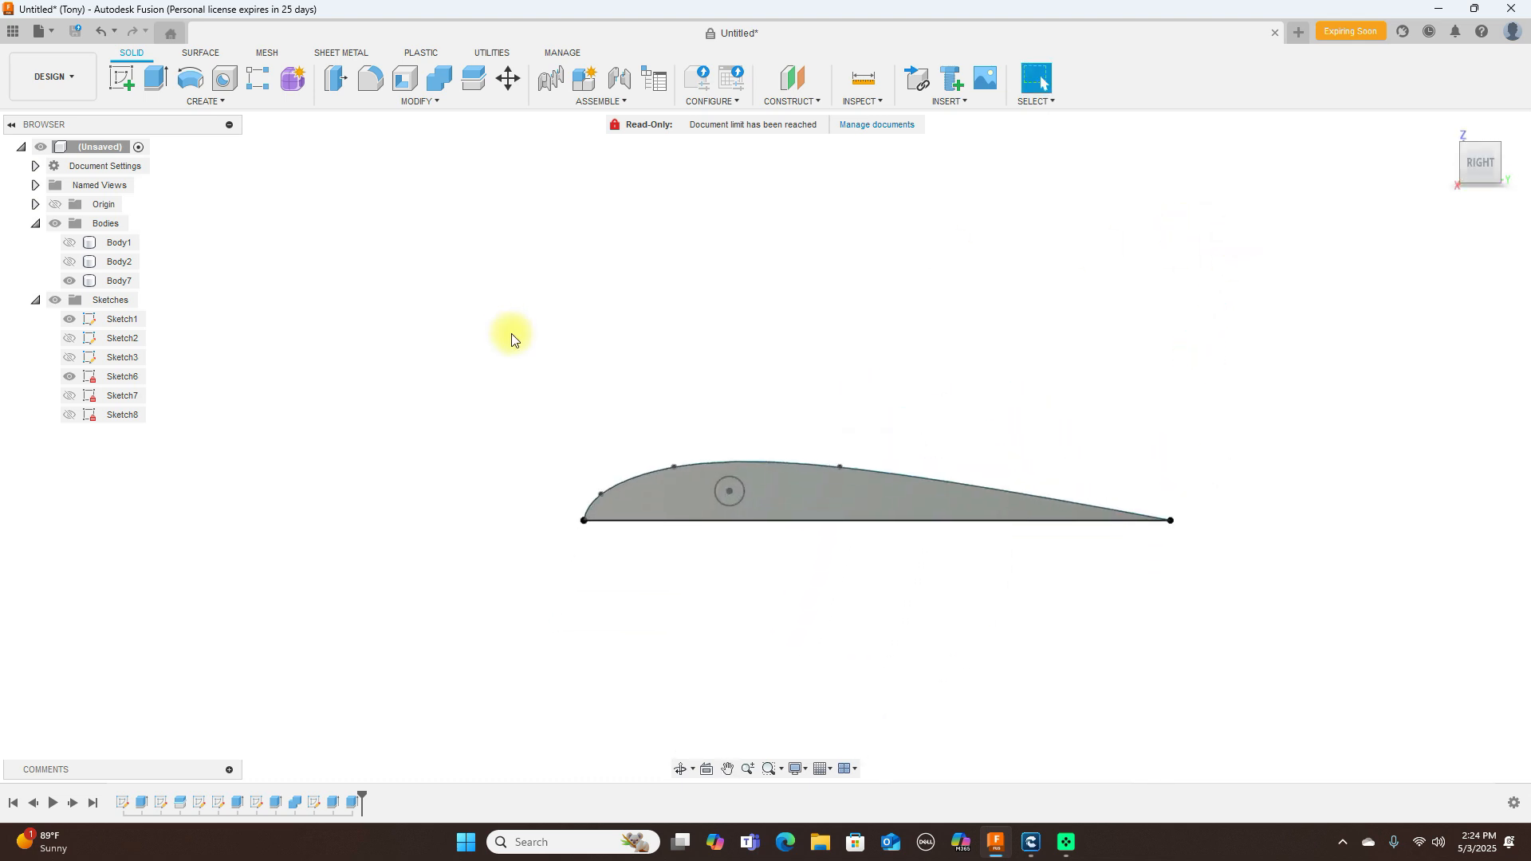
pyautogui.click(69, 376)
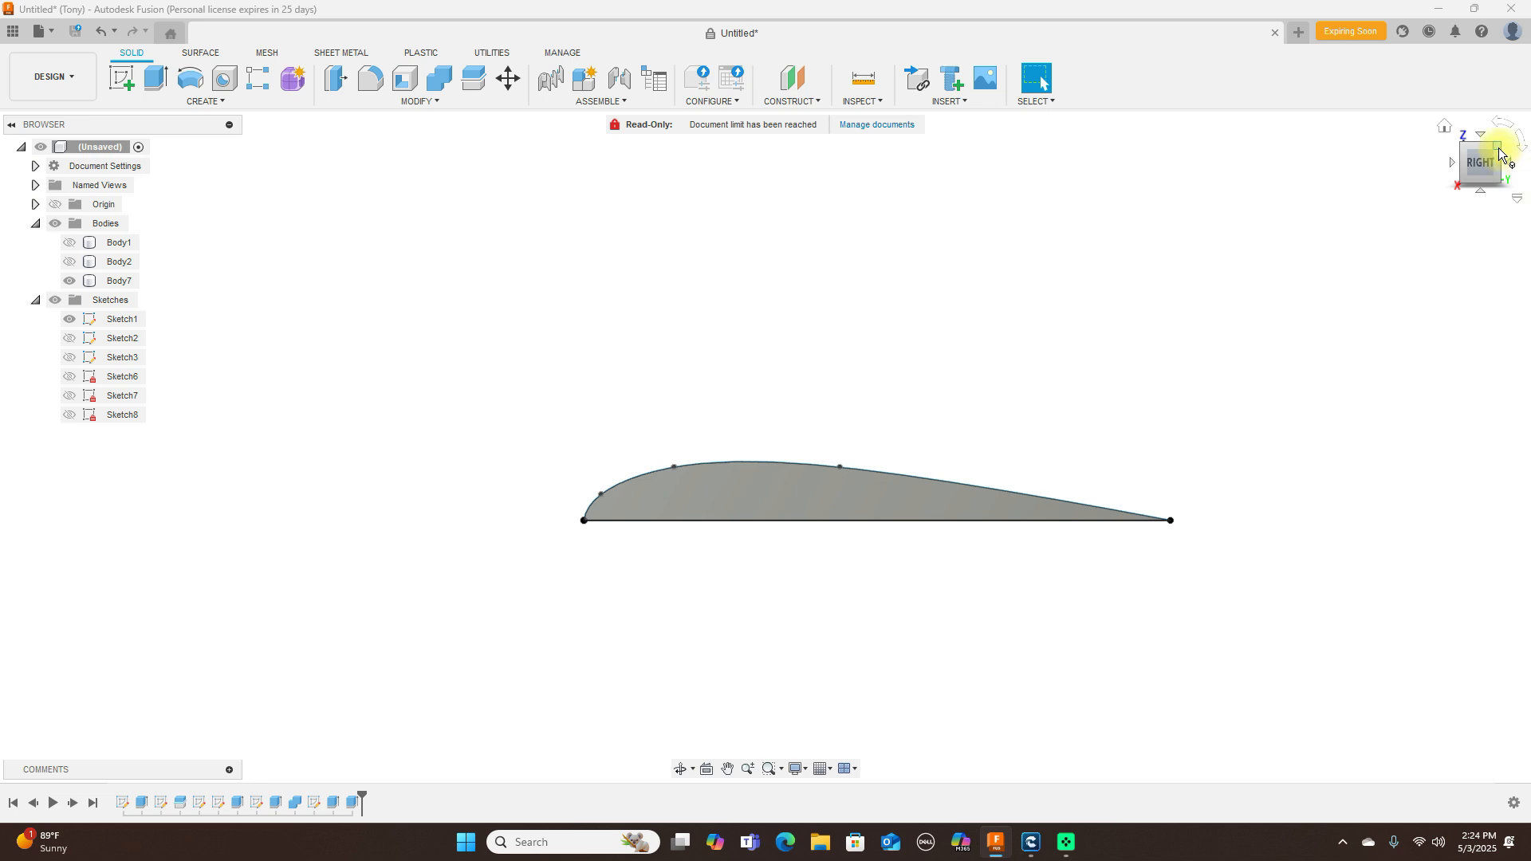
pyautogui.moveTo(1499, 156); pyautogui.dragTo(1484, 170)
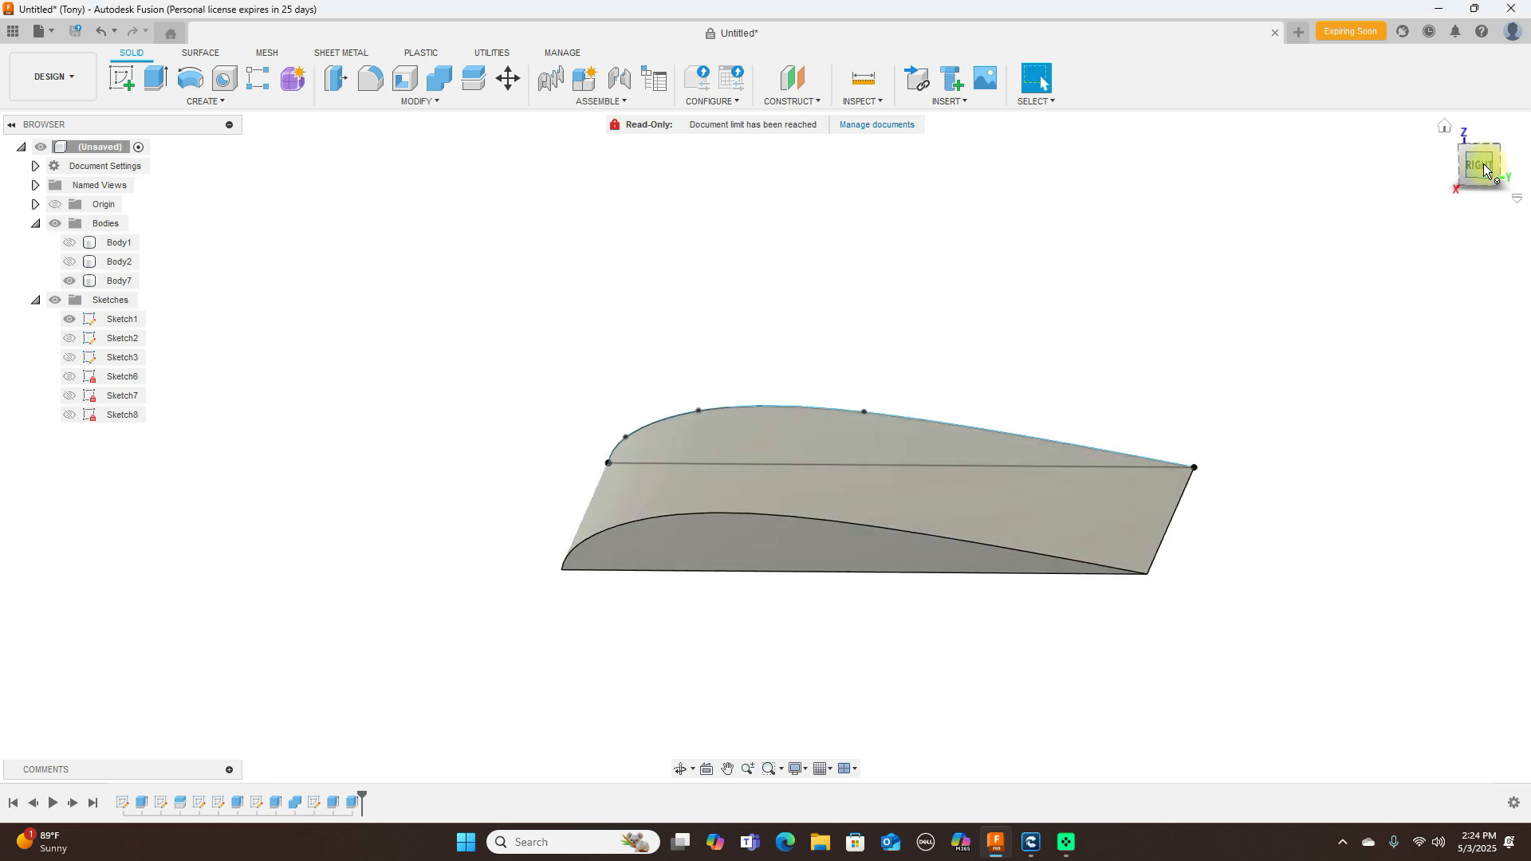
pyautogui.click(71, 343)
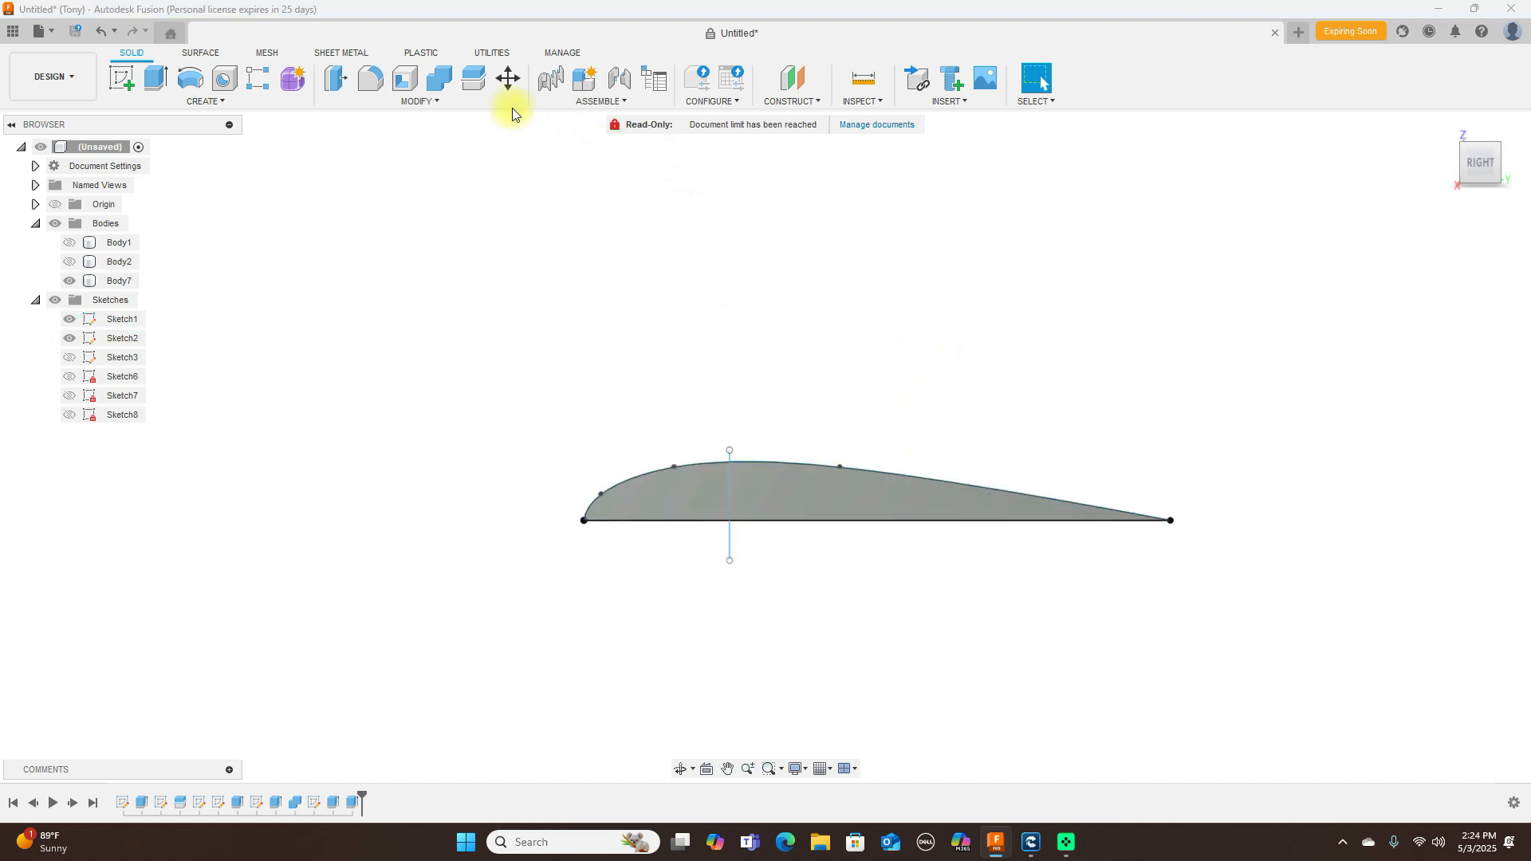
# Split the extruded airfoil body into a nose piece and a rear piece along the vertical line of Sketch2.
pyautogui.click(474, 80)
pyautogui.click(874, 500)
pyautogui.click(1455, 268)
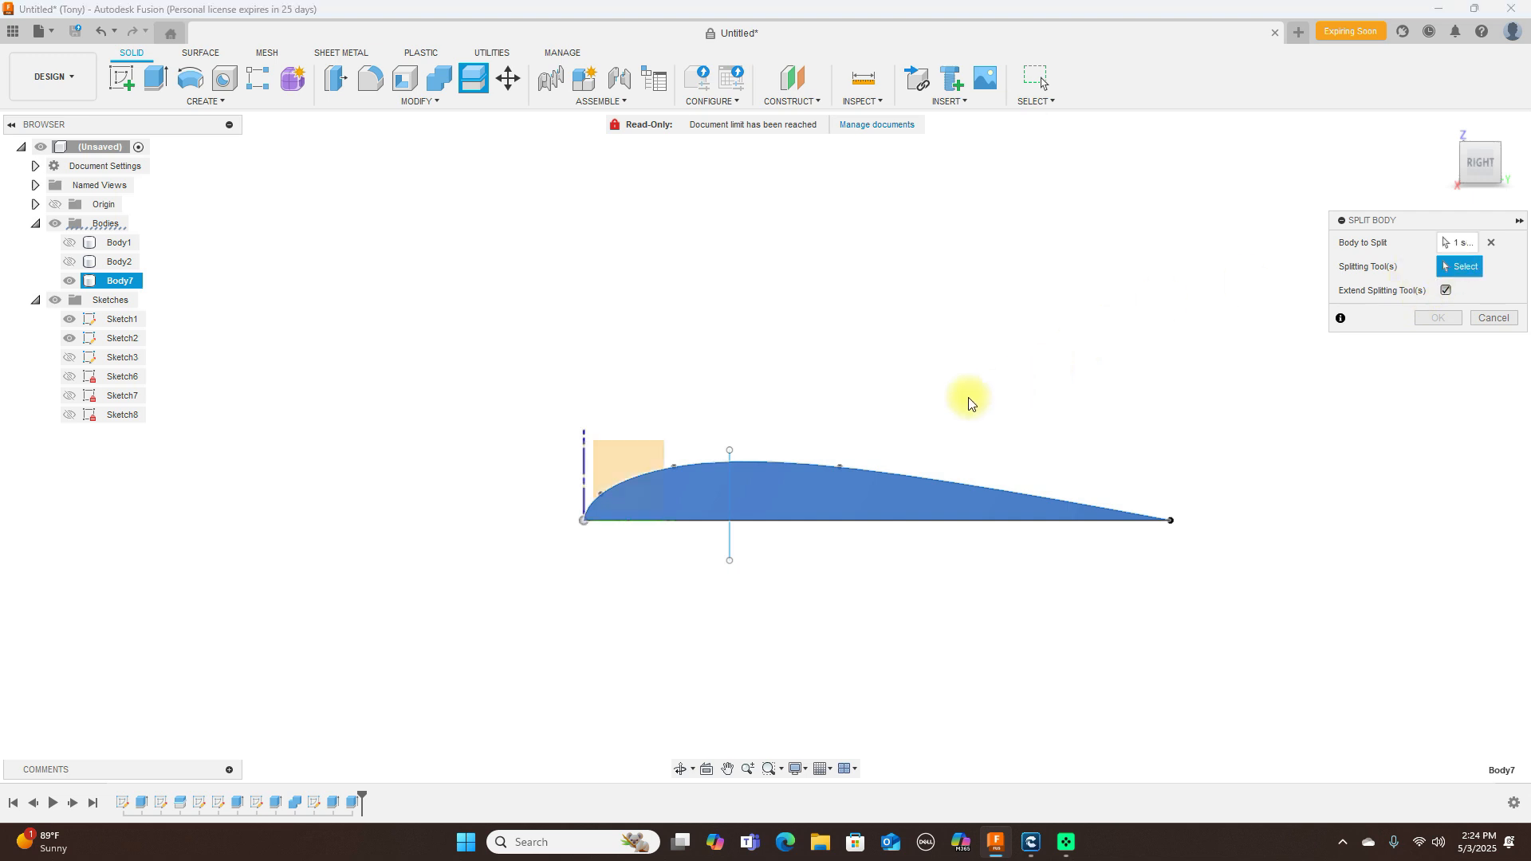
pyautogui.click(1437, 317)
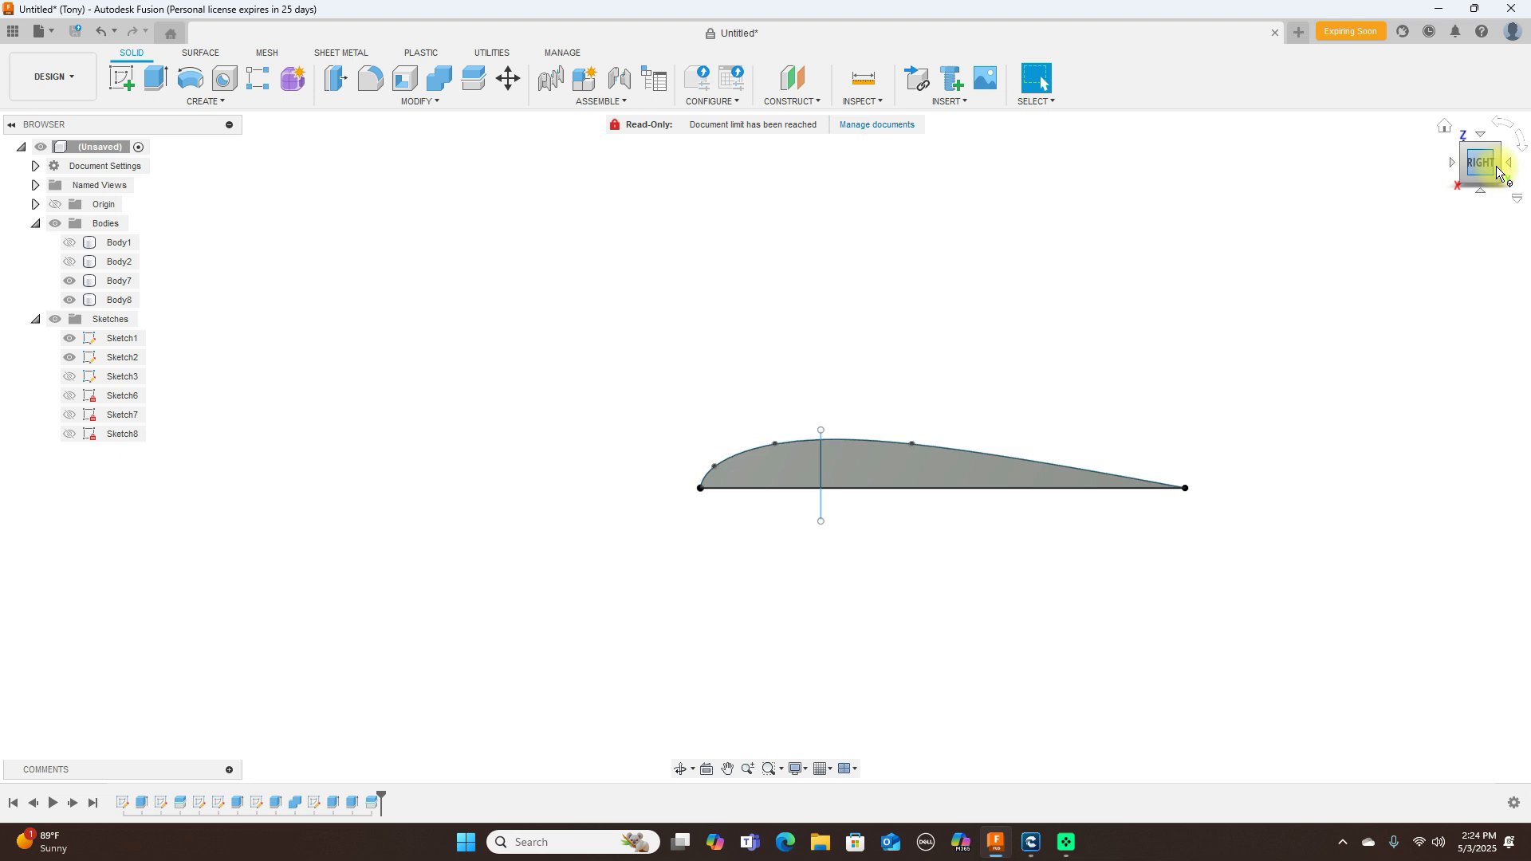
pyautogui.moveTo(1488, 176); pyautogui.dragTo(1476, 154)
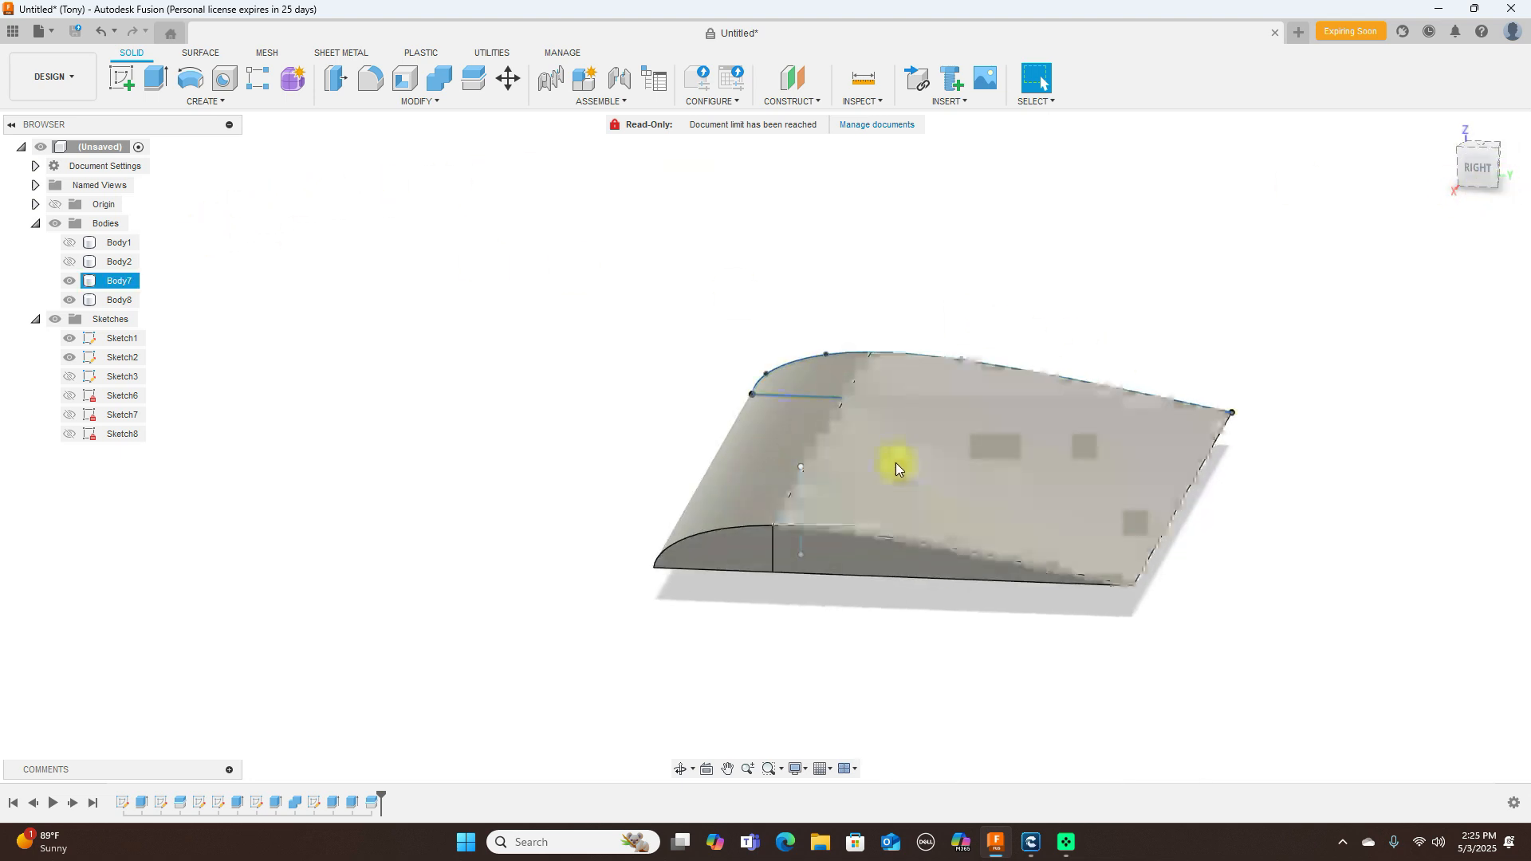
# Check the two split pieces by selecting the rear body and by hiding the nose body and showing it again.
pyautogui.press('Escape')
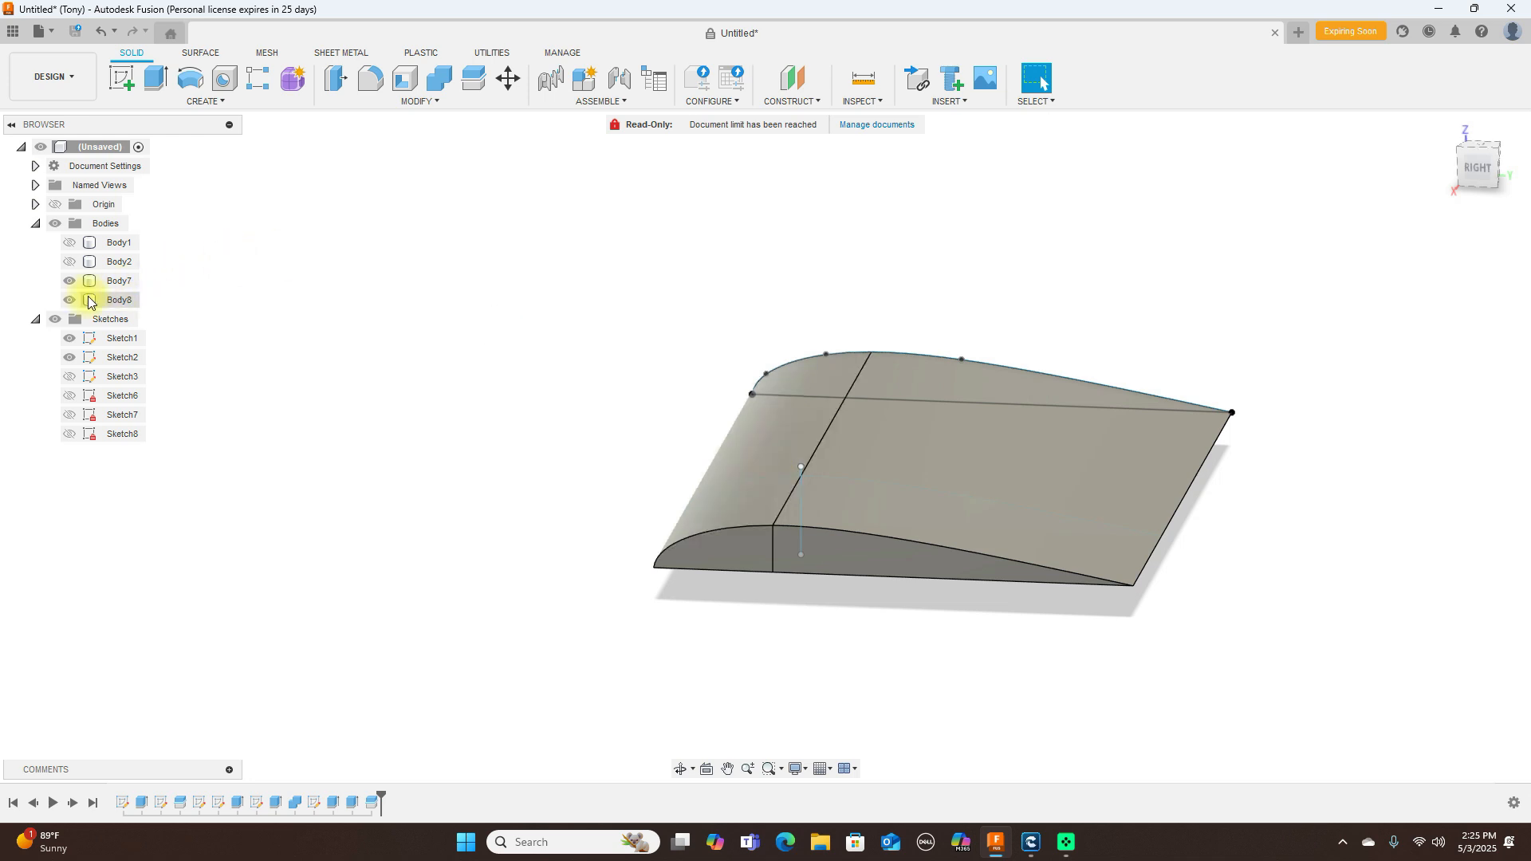
pyautogui.click(954, 471)
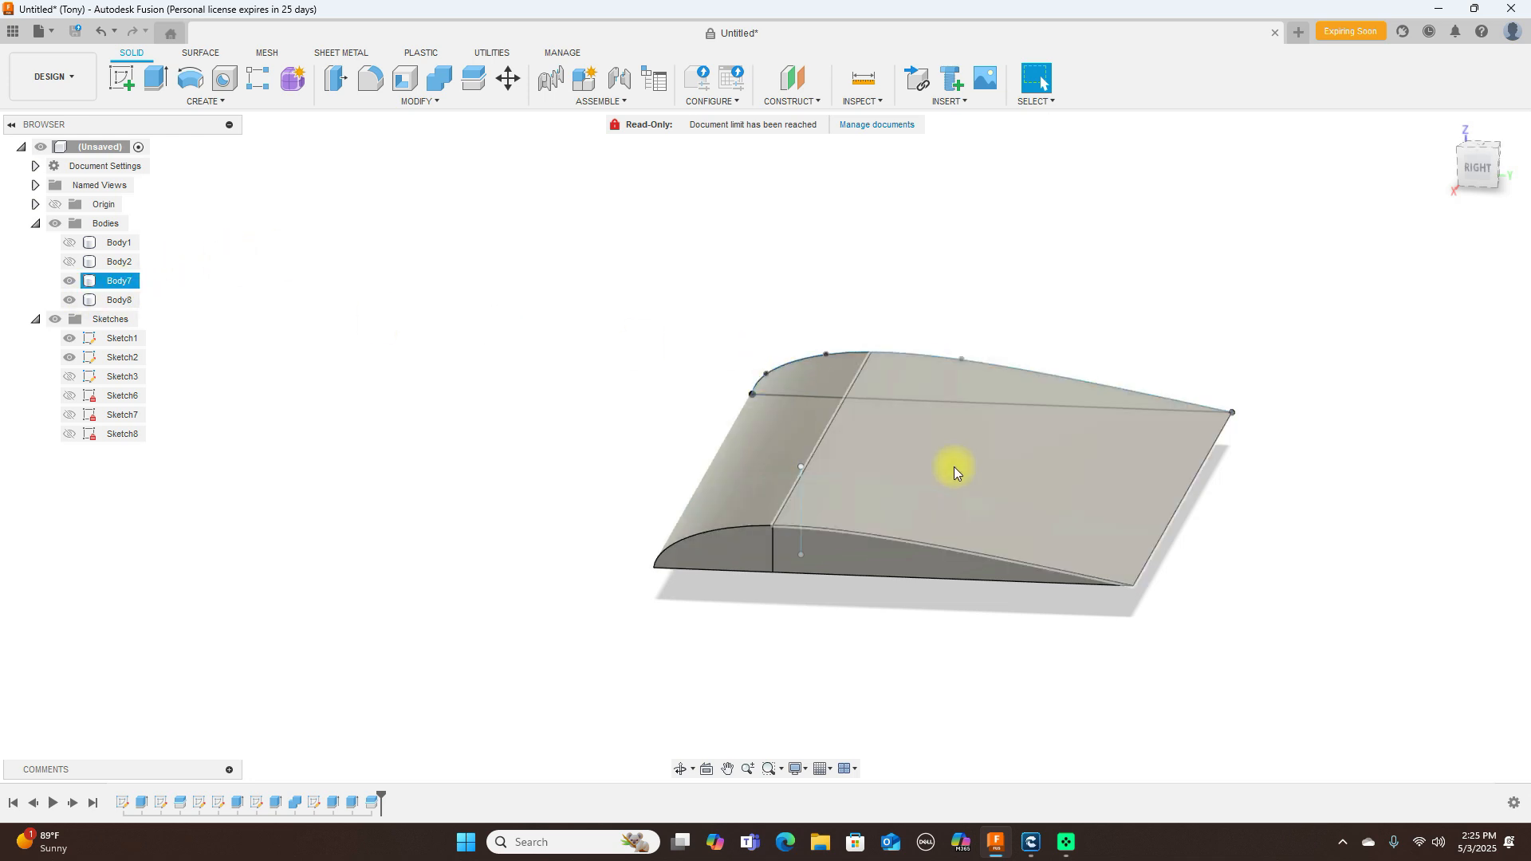
pyautogui.click(644, 335)
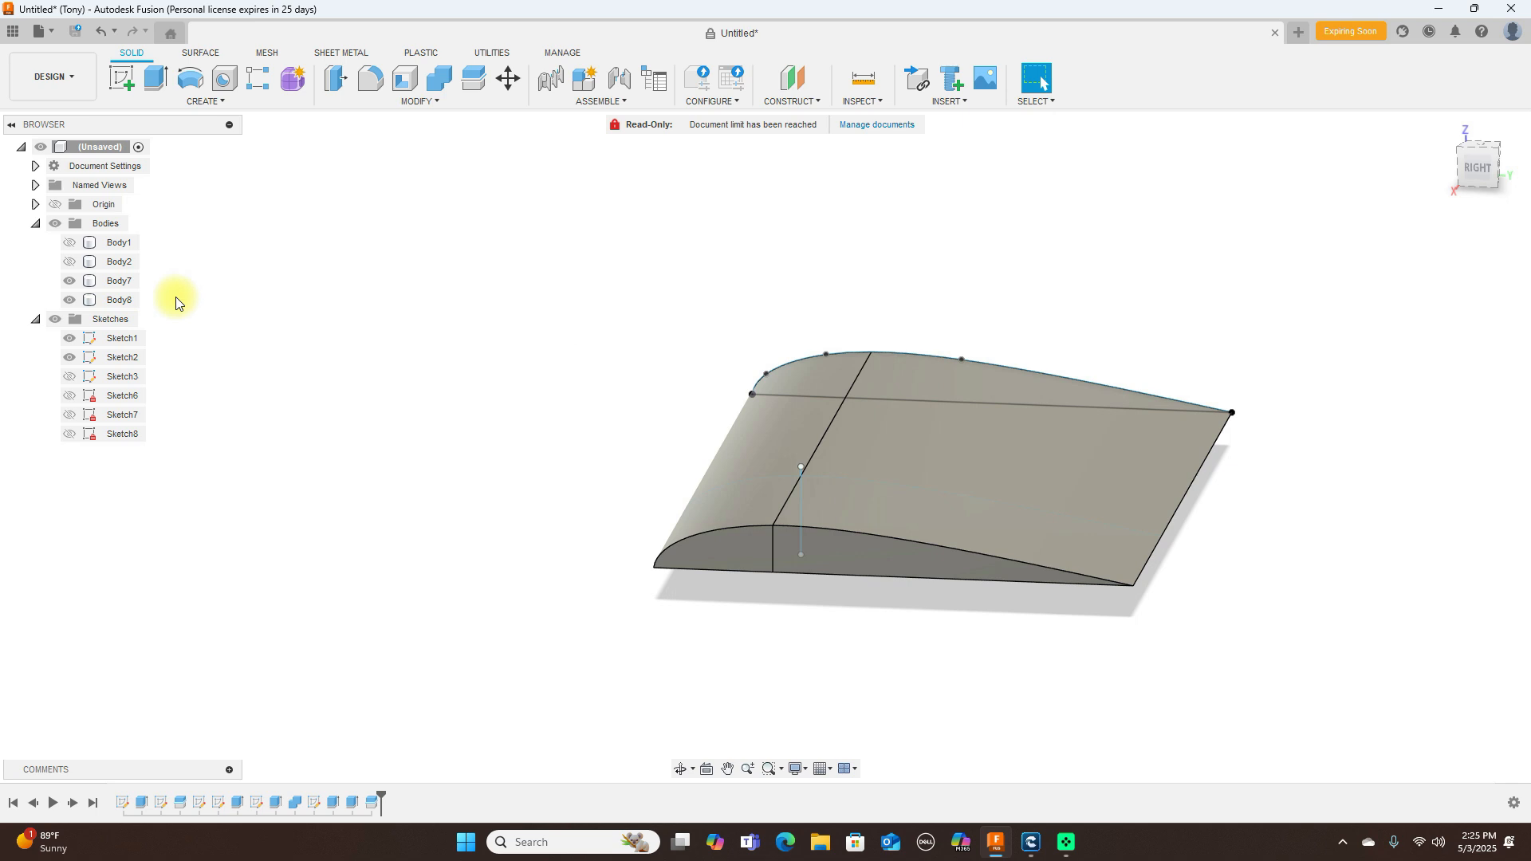
pyautogui.click(70, 301)
pyautogui.click(70, 300)
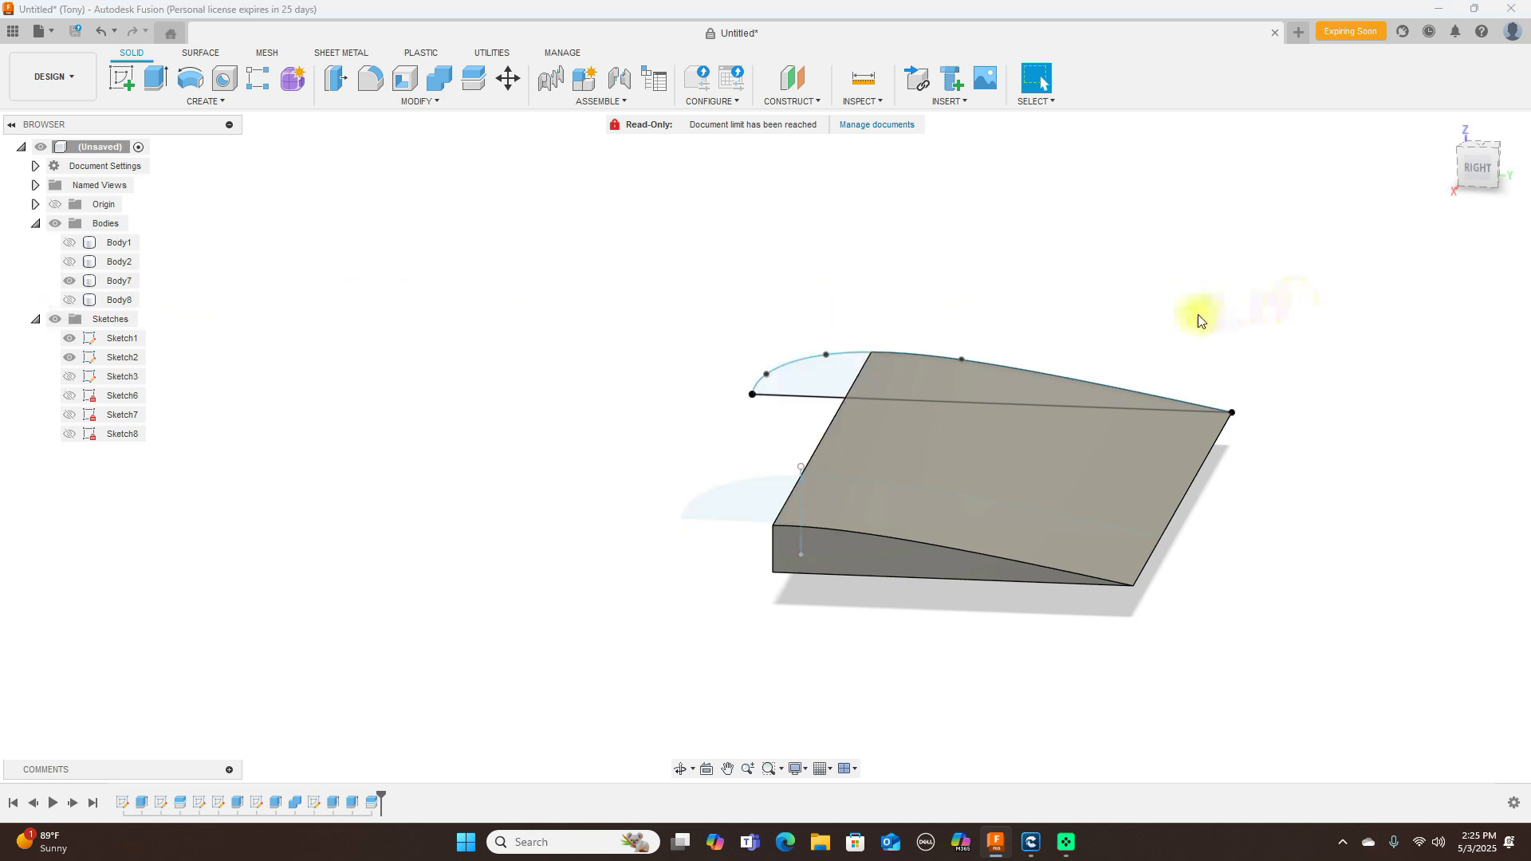
pyautogui.click(69, 300)
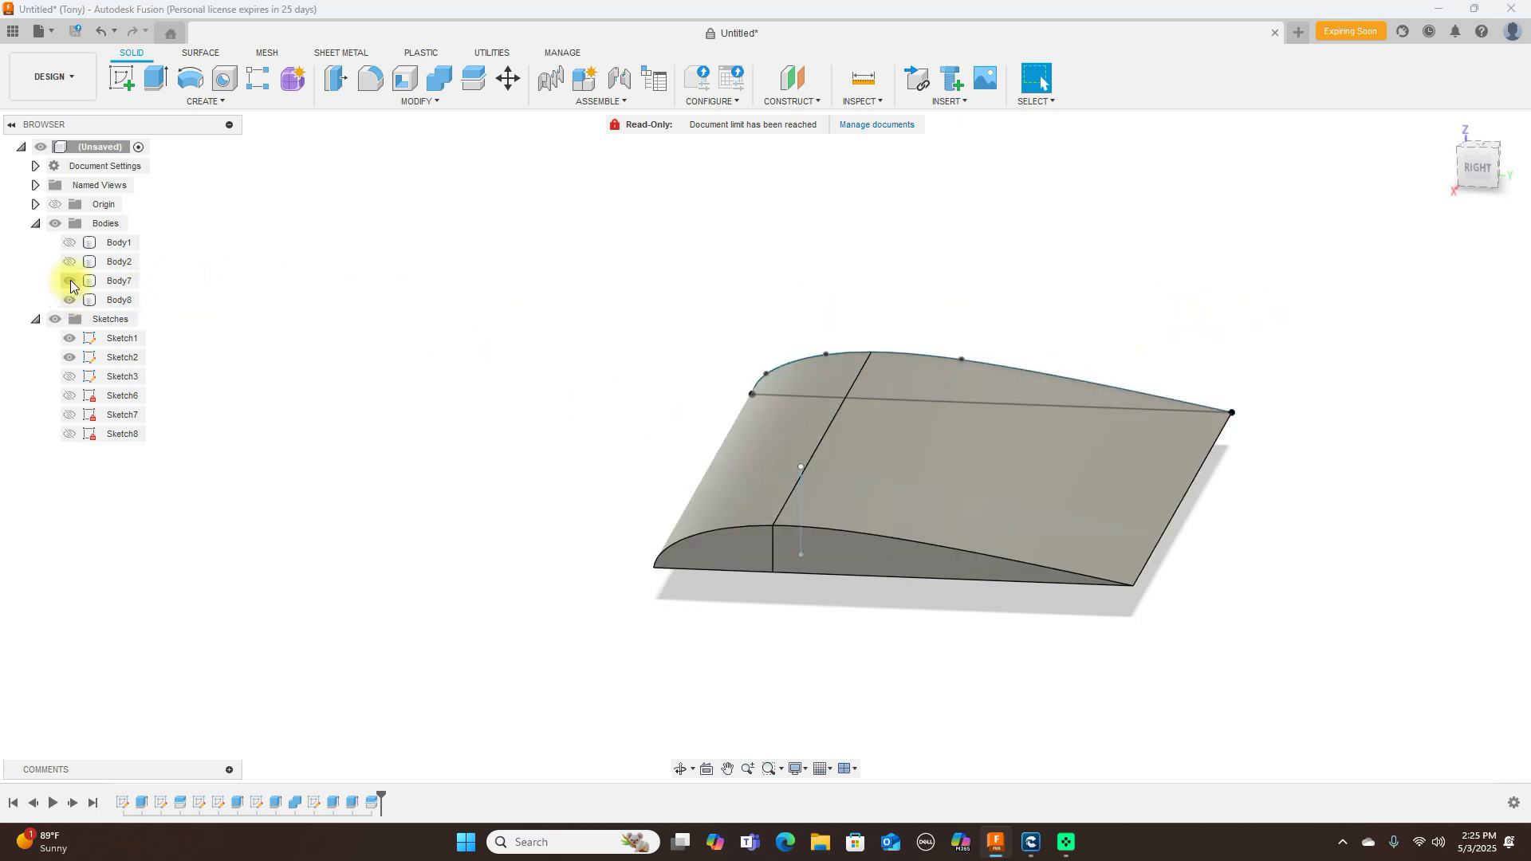
# Hide the rear body, Sketch1 and Sketch2 to isolate the nose body in the end view.
pyautogui.click(69, 280)
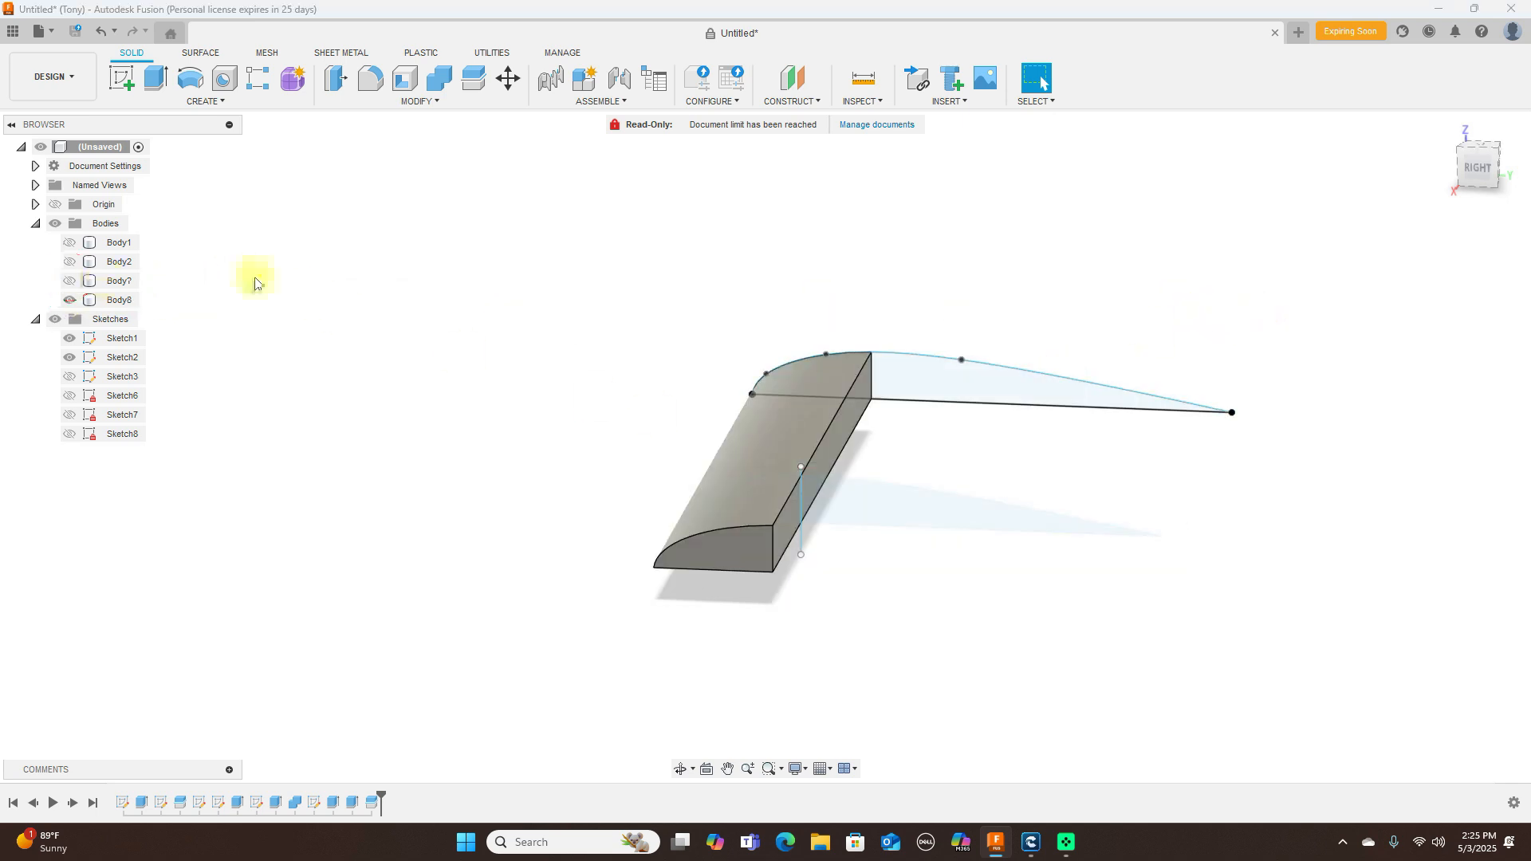
pyautogui.click(1496, 177)
pyautogui.click(1485, 167)
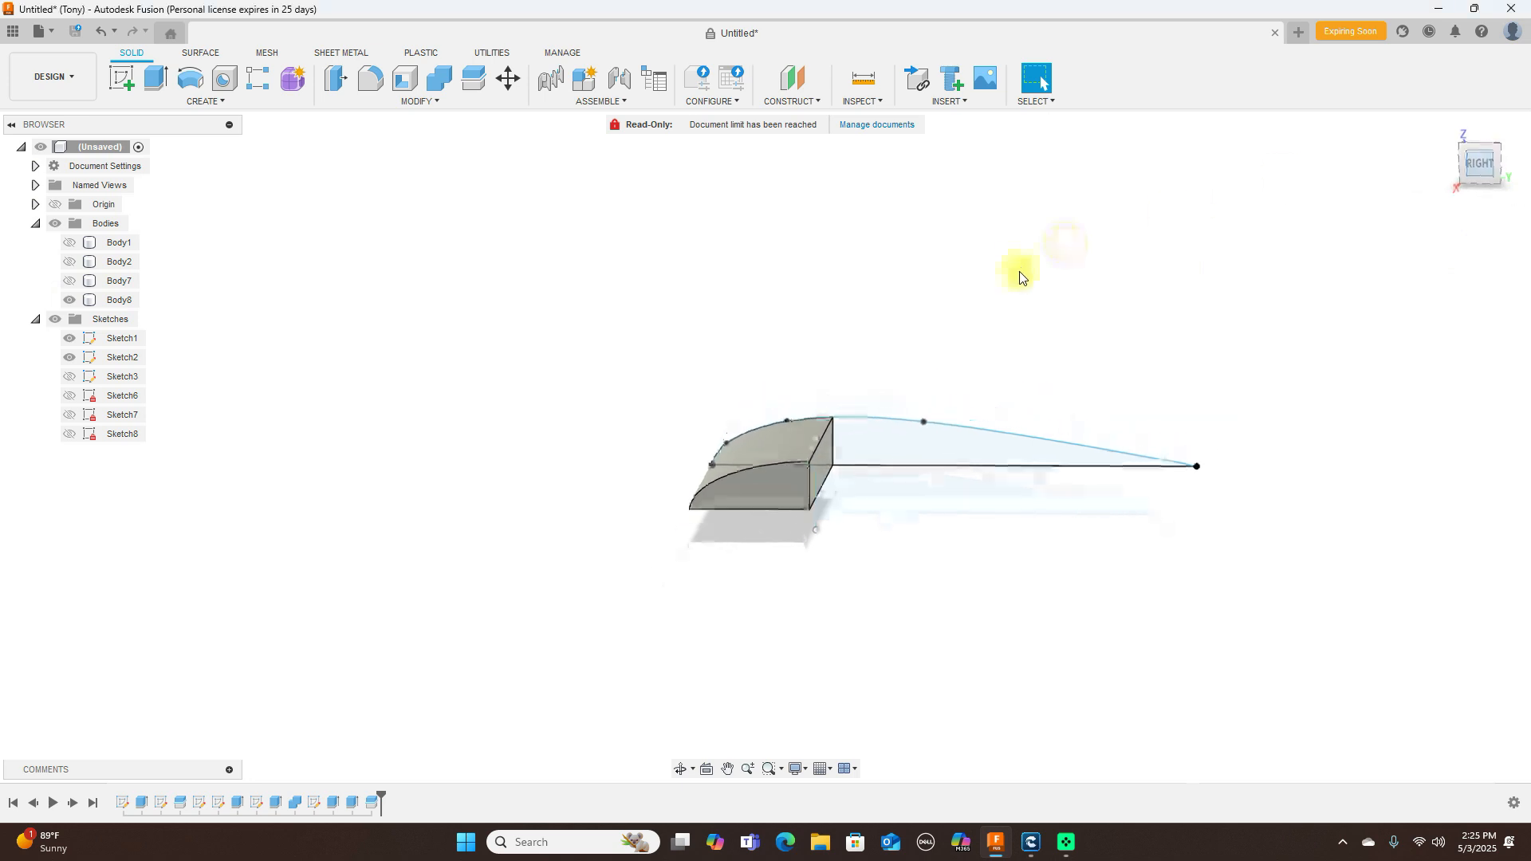
pyautogui.click(67, 338)
pyautogui.click(68, 356)
pyautogui.scroll(2, 929, 327)
pyautogui.moveTo(763, 409)
pyautogui.mouseDown(button='middle')
pyautogui.moveTo(909, 331)
pyautogui.moveTo(941, 289)
pyautogui.mouseUp(button='middle')
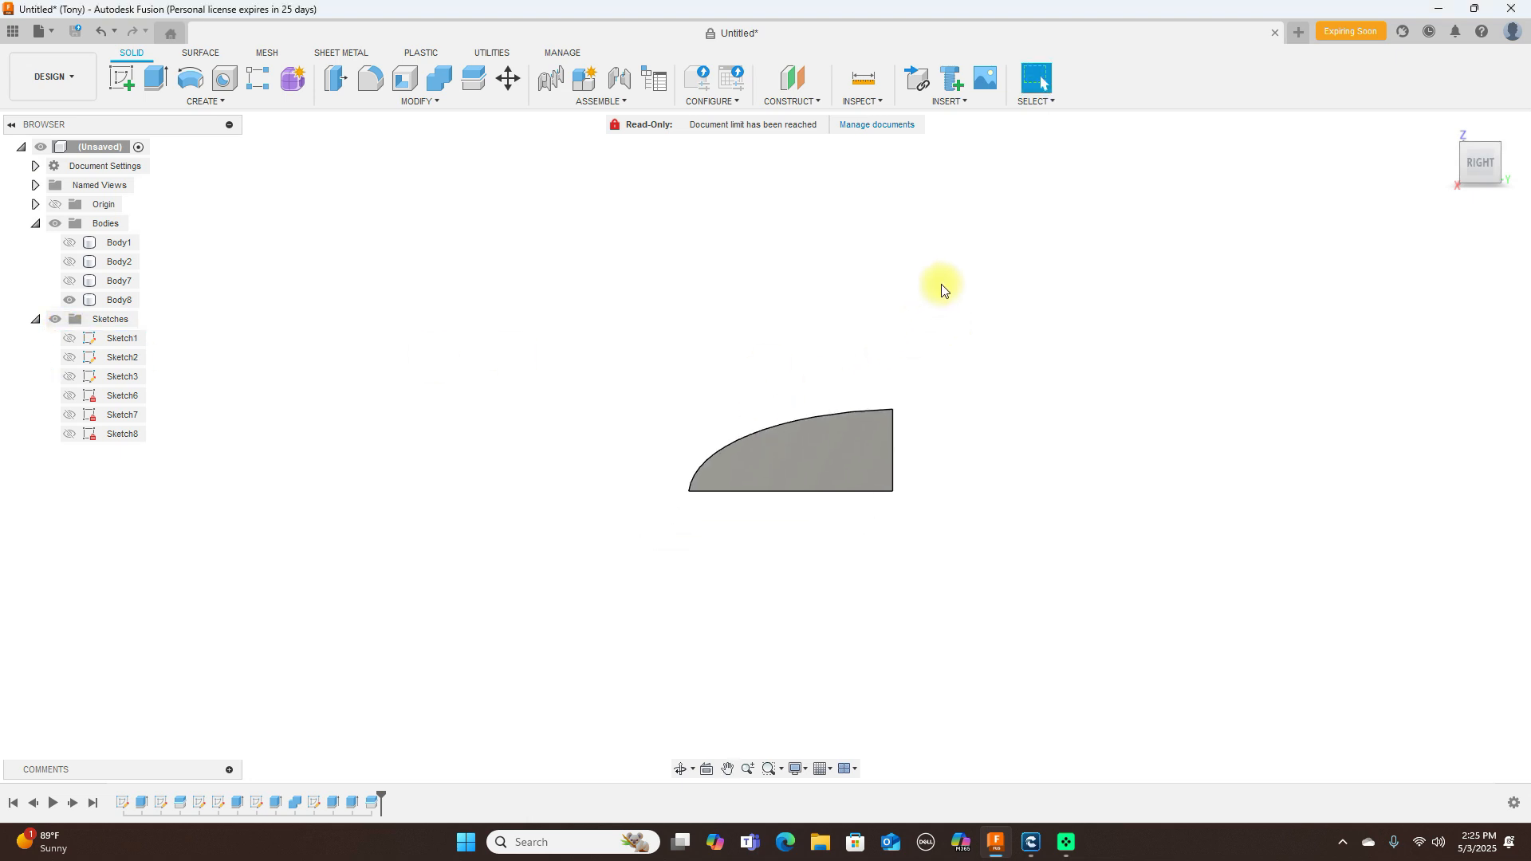
pyautogui.scroll(2, 940, 287)
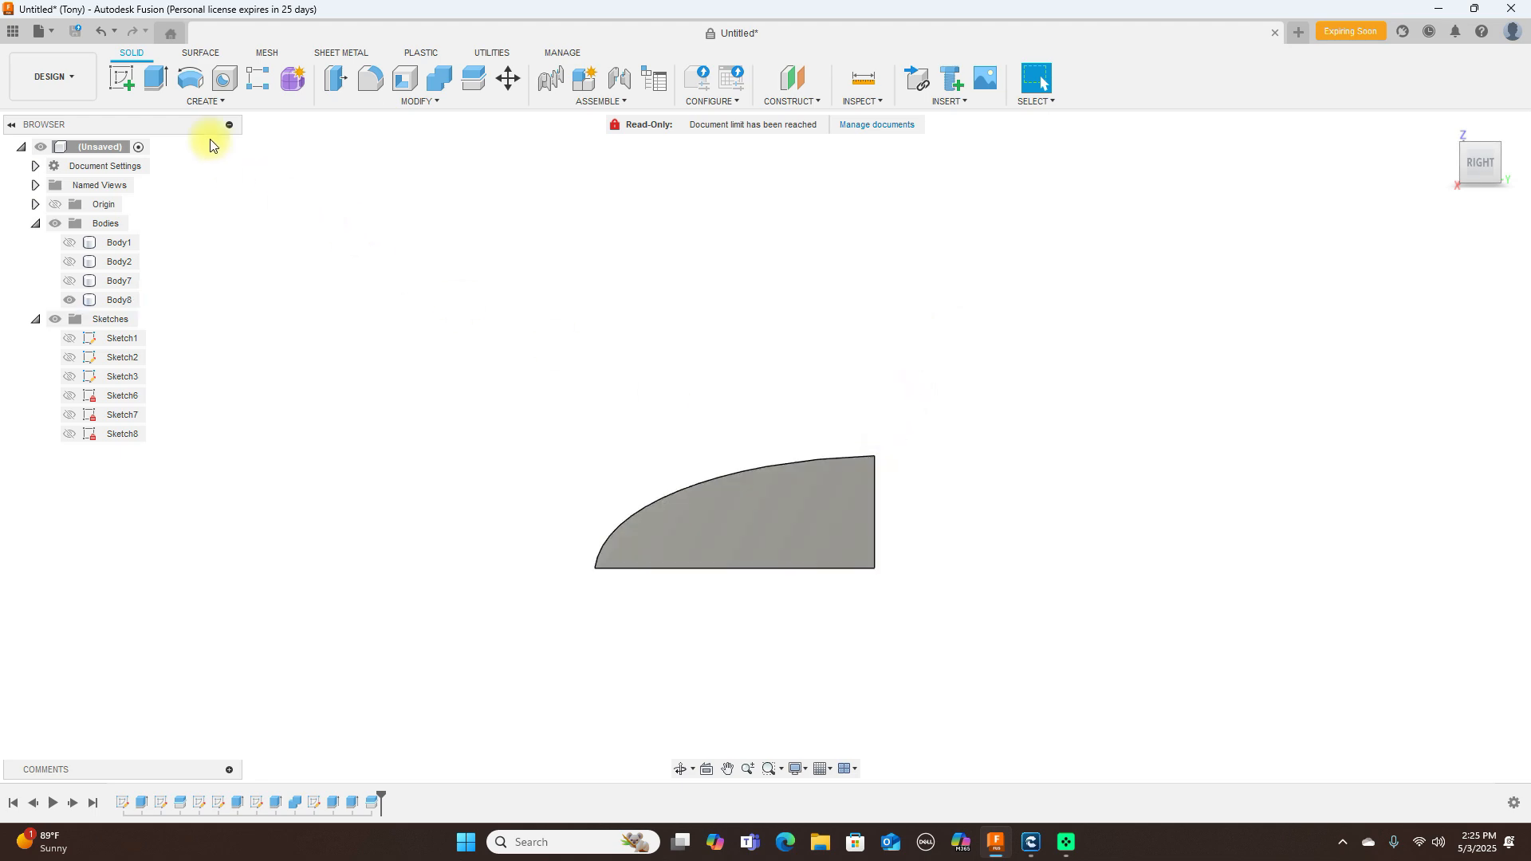
# Start a sketch on the nose's end face and draw the stepped upper lip of the slot from the rear vertical edge, its top line about 0.8 mm long.
pyautogui.click(124, 78)
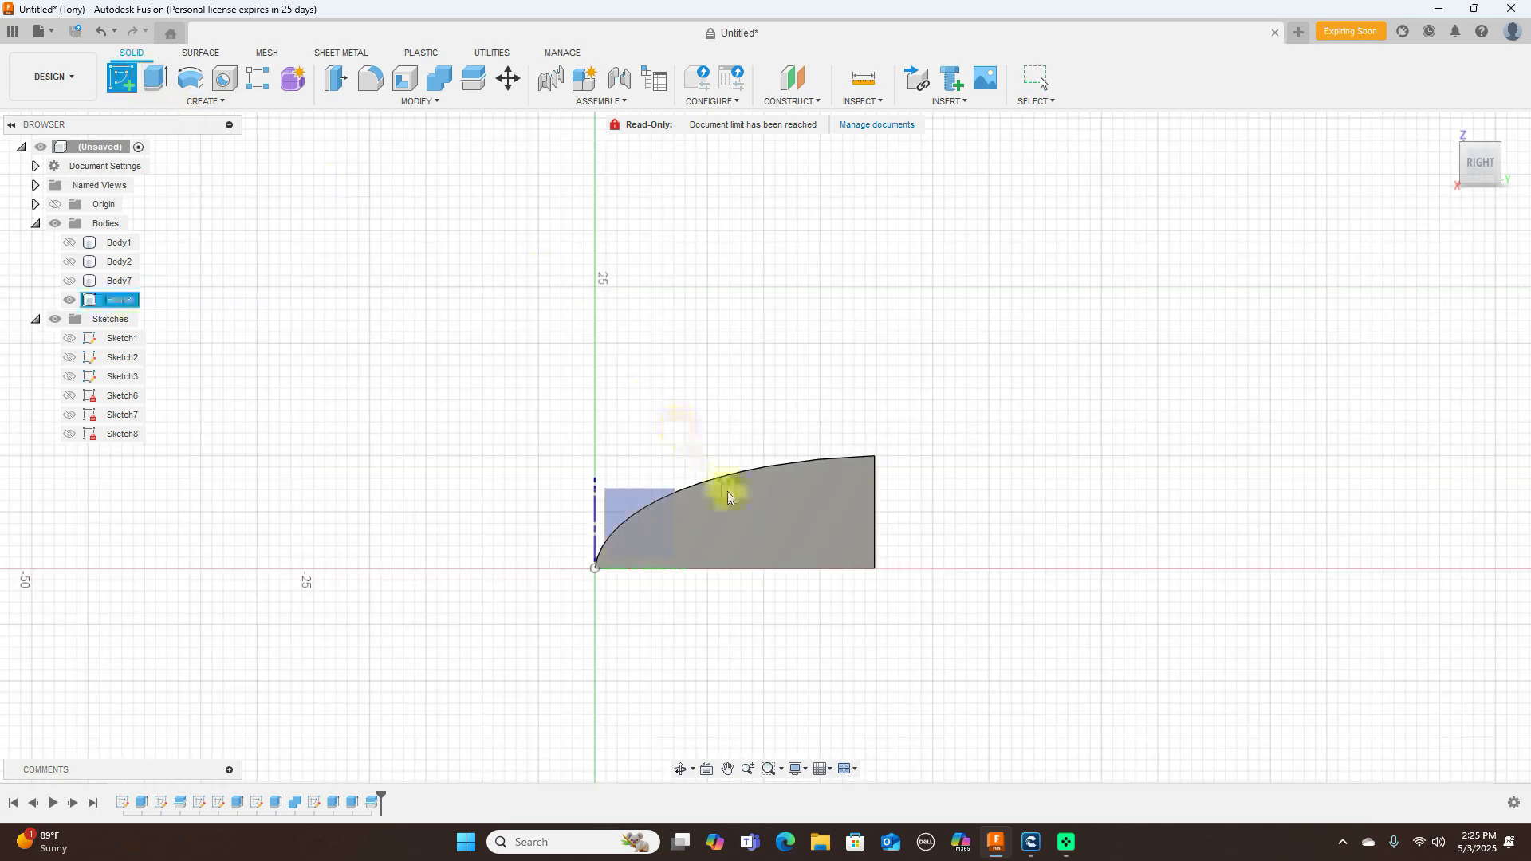
pyautogui.click(755, 519)
pyautogui.scroll(1, 1156, 342)
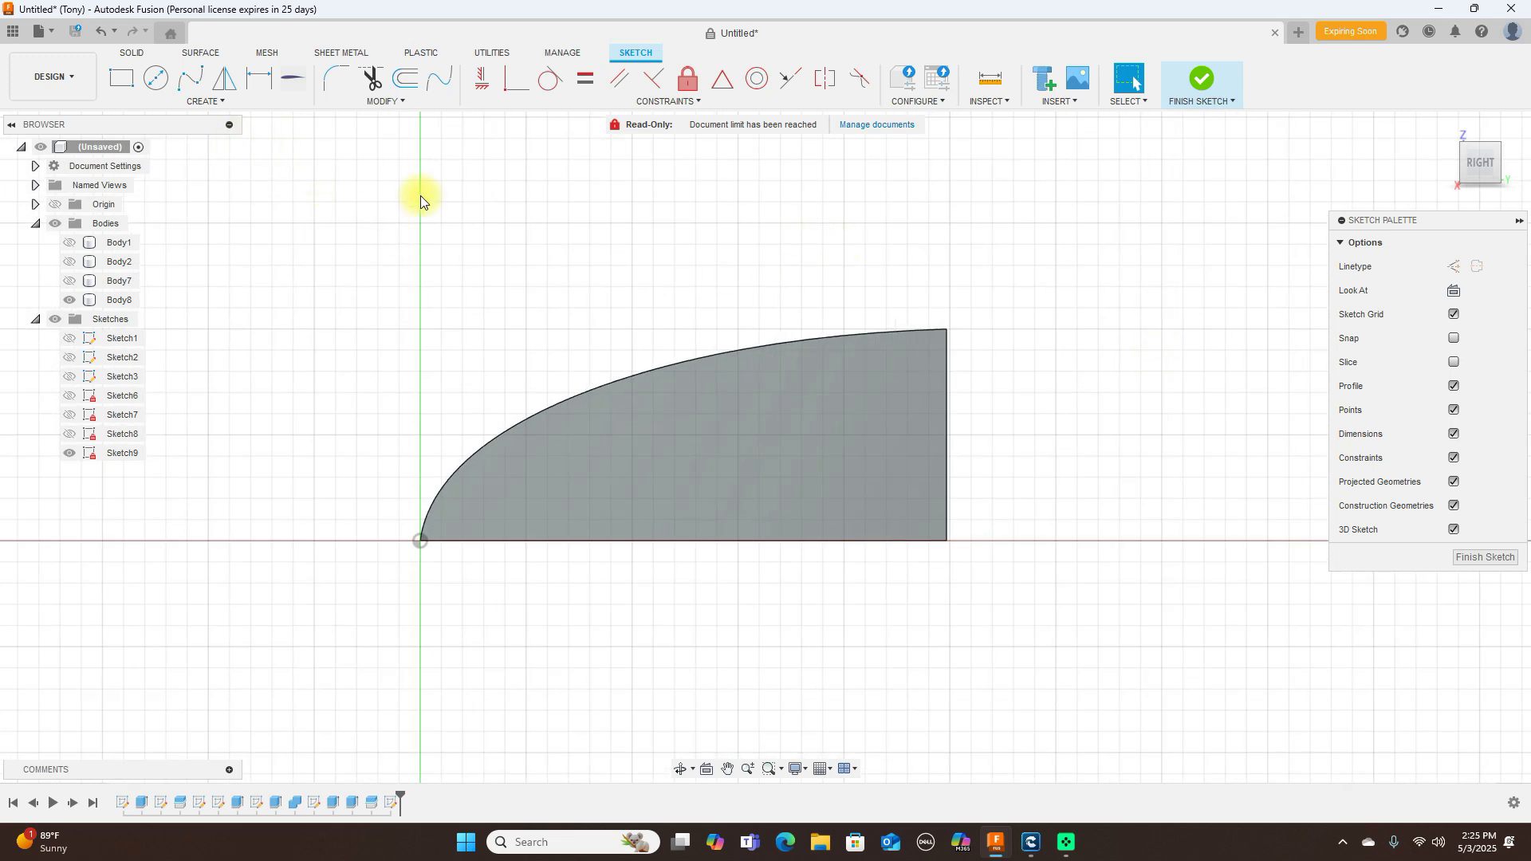
pyautogui.press('l')
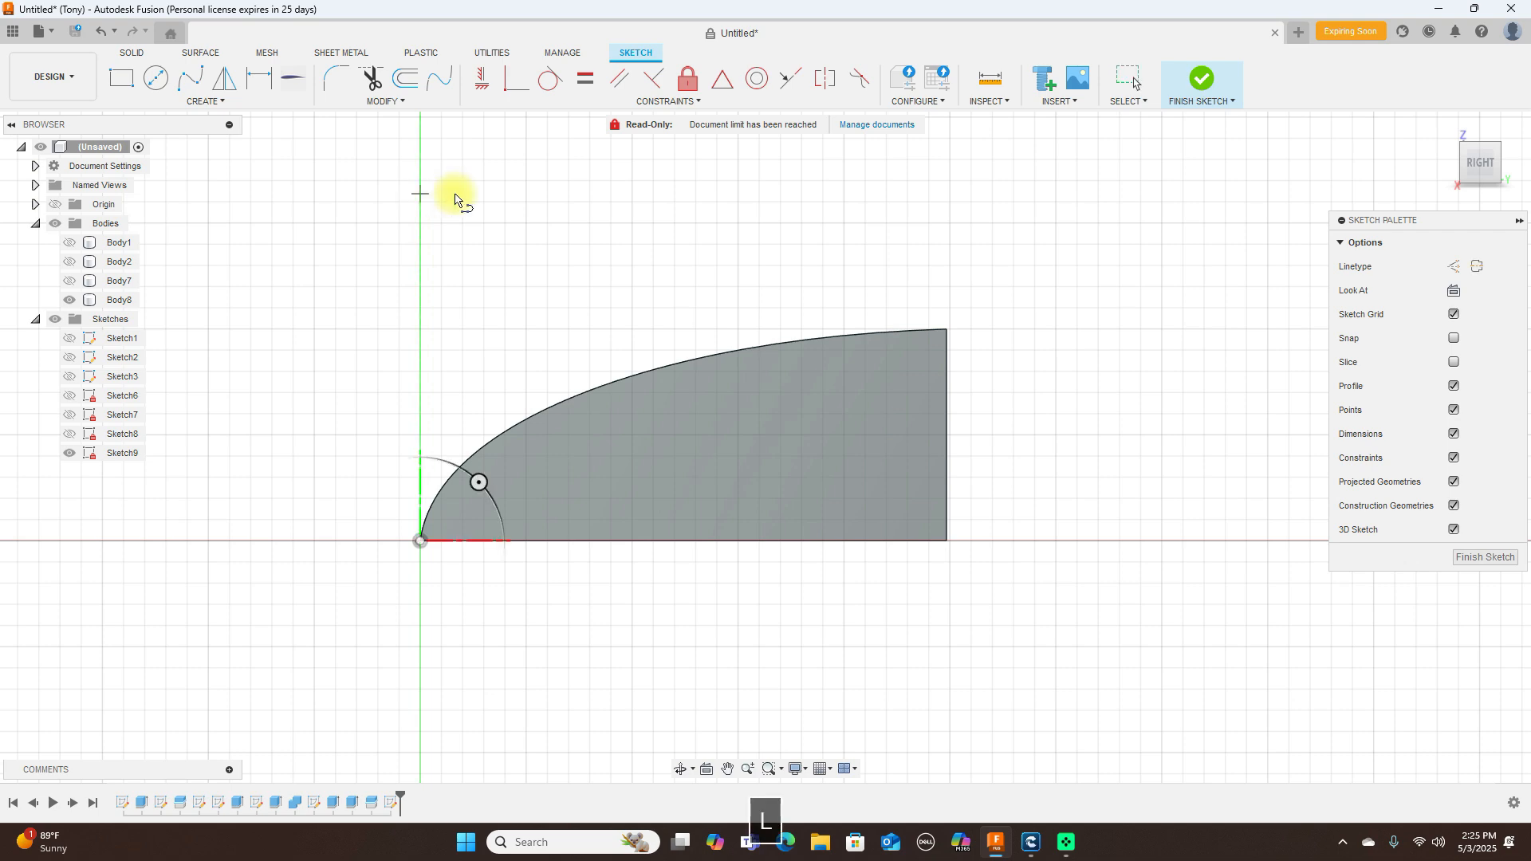
pyautogui.scroll(3, 965, 356)
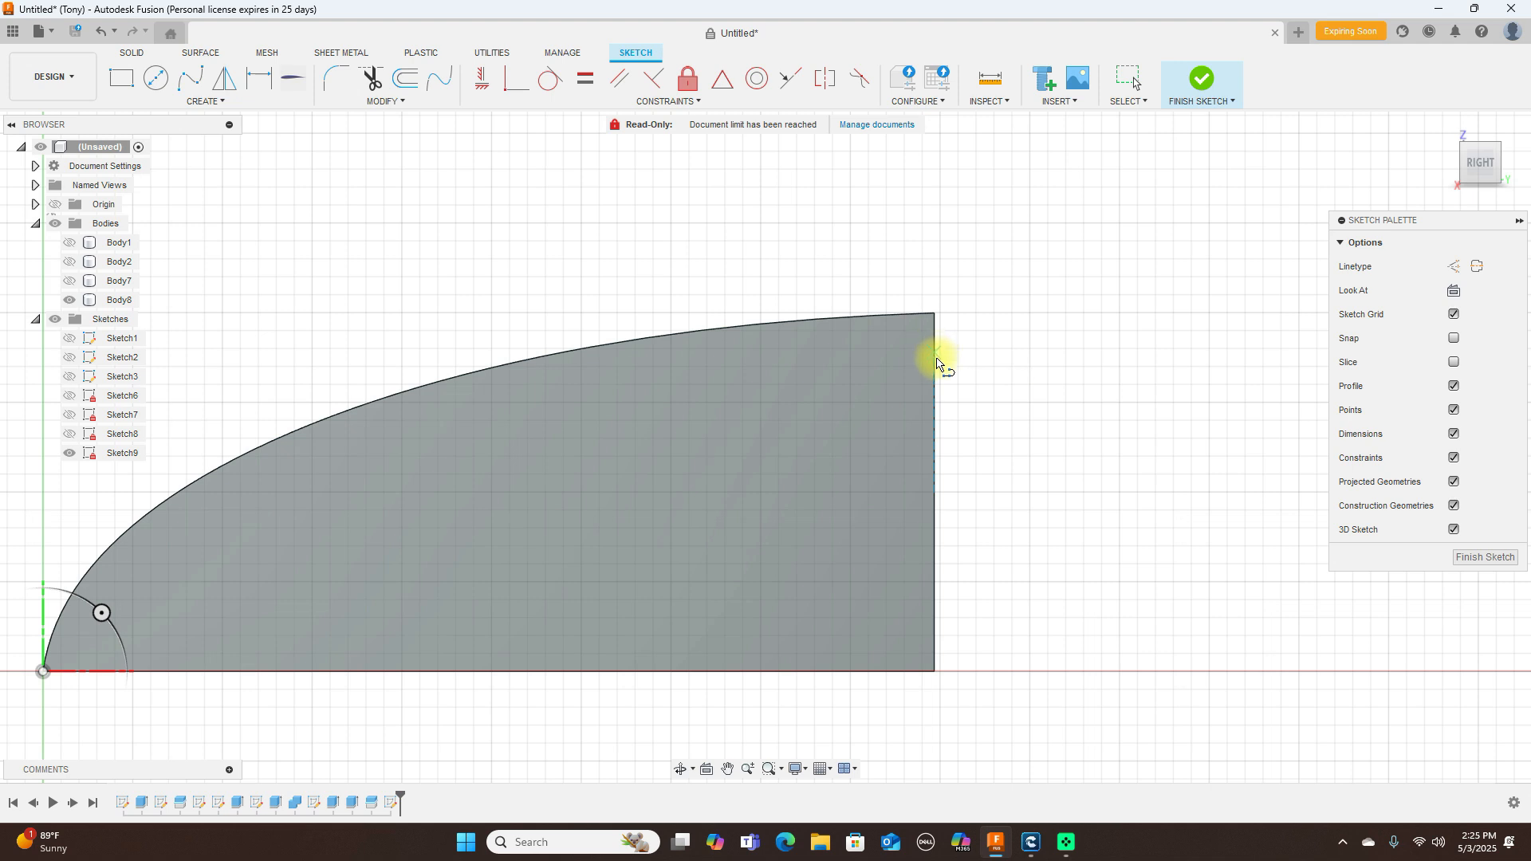
pyautogui.click(936, 364)
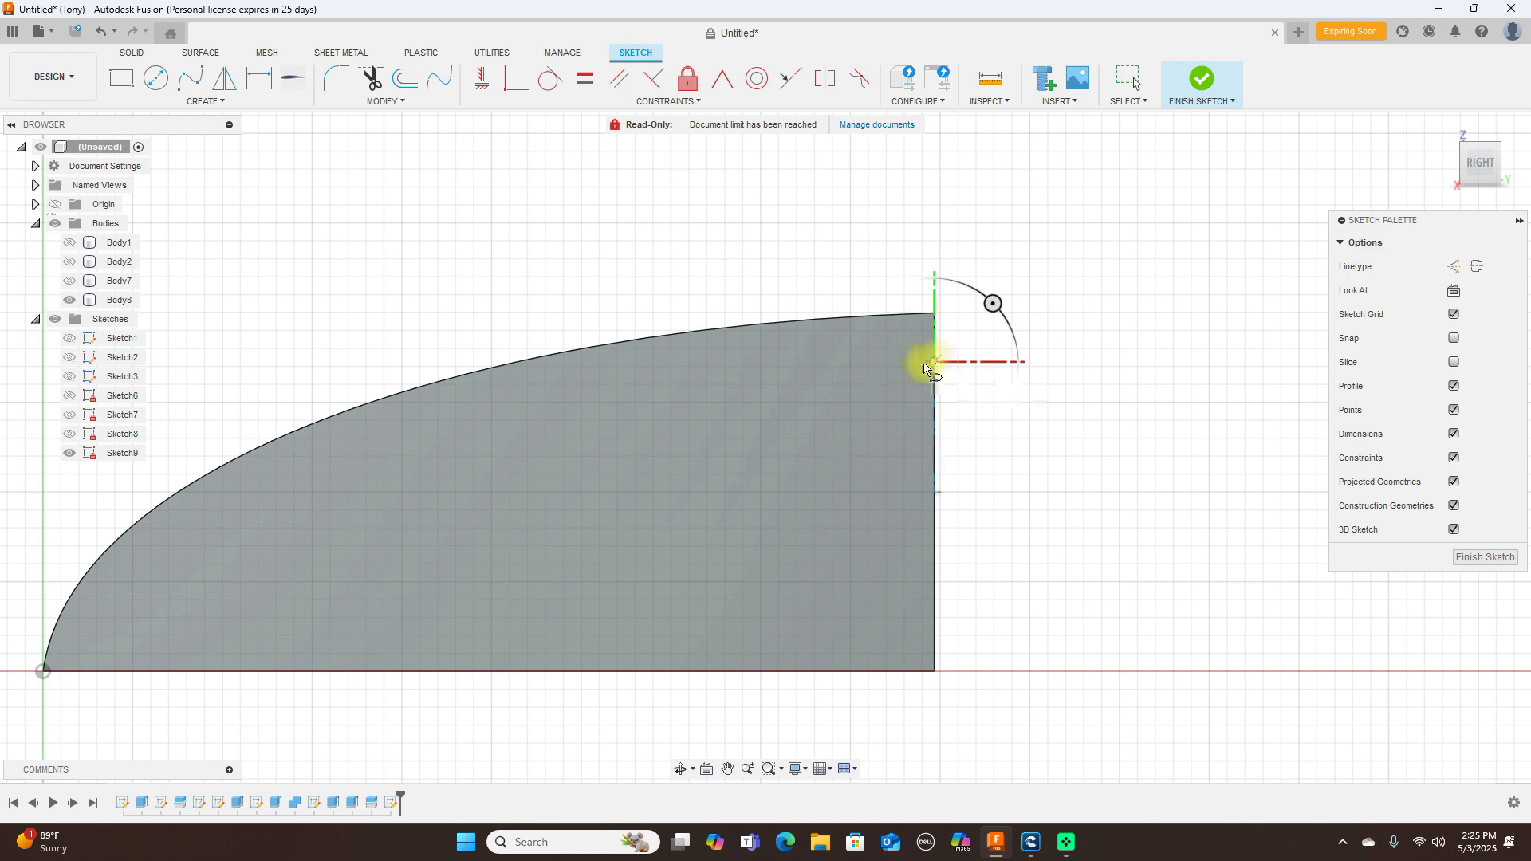
pyautogui.click(913, 364)
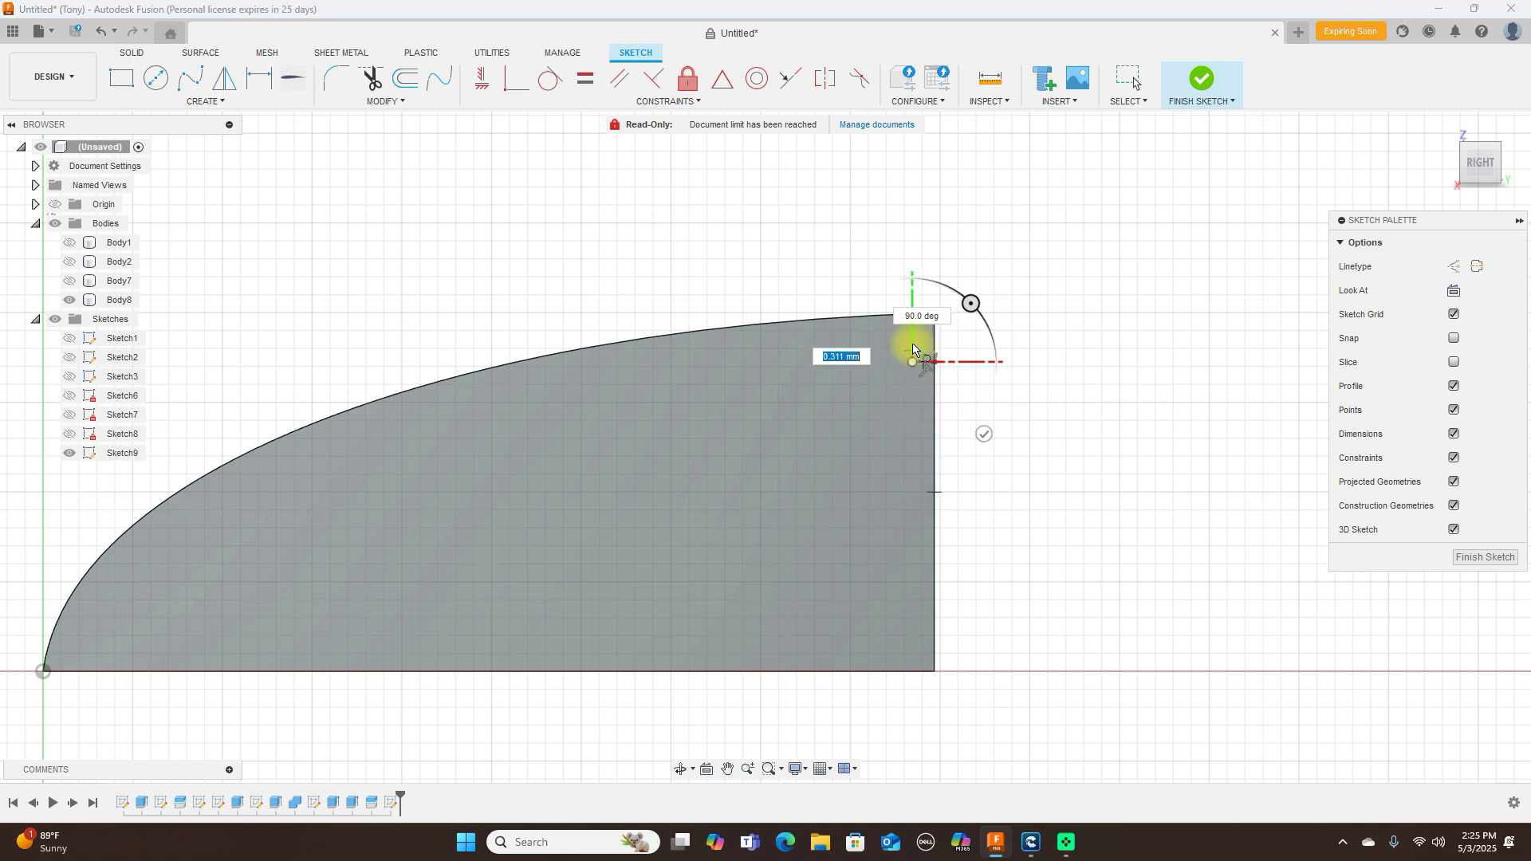
pyautogui.click(912, 342)
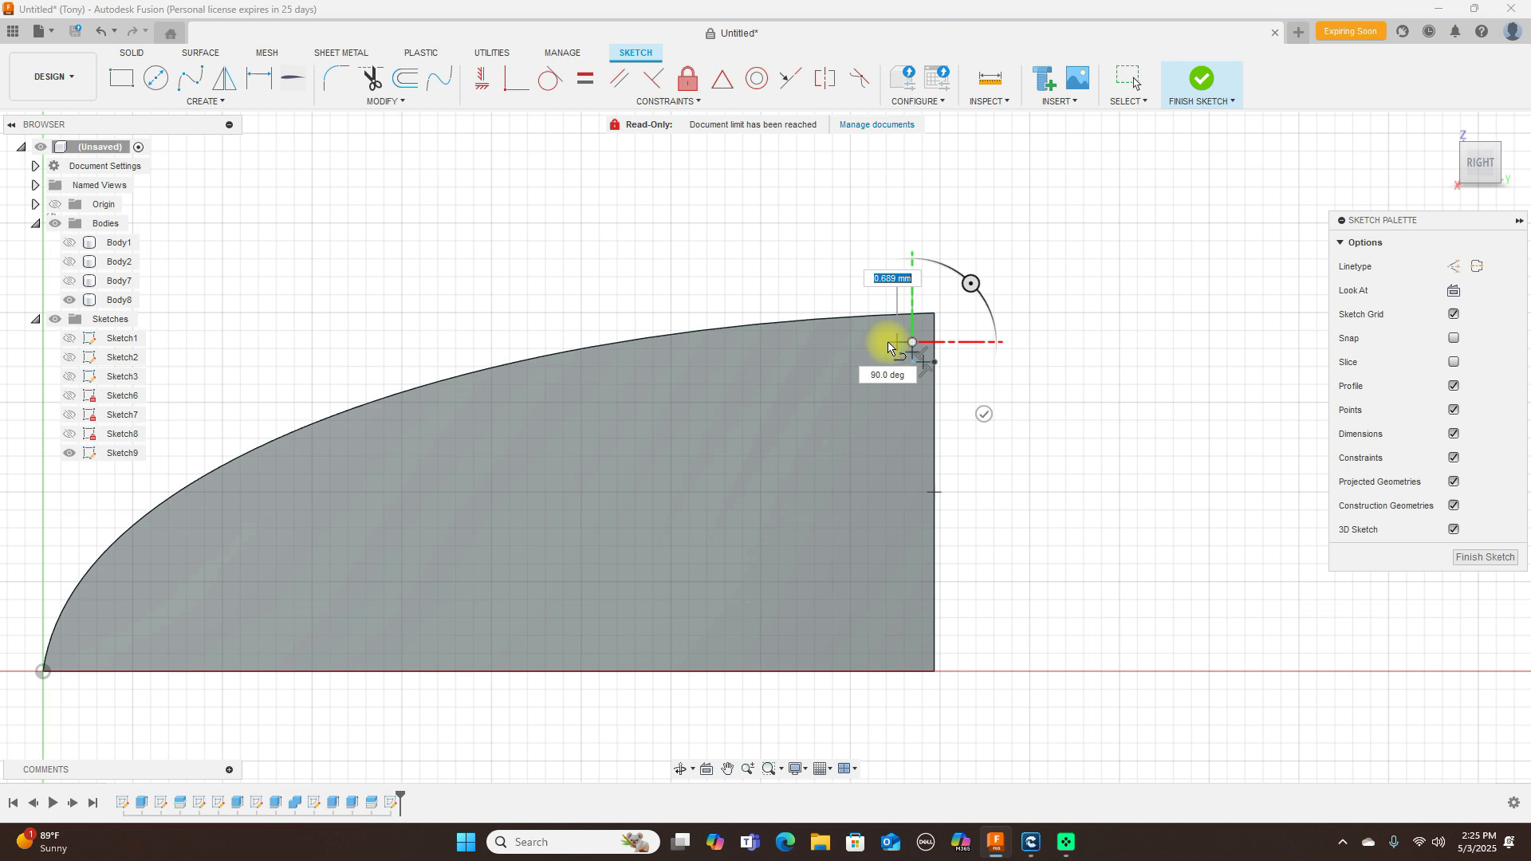
pyautogui.click(883, 343)
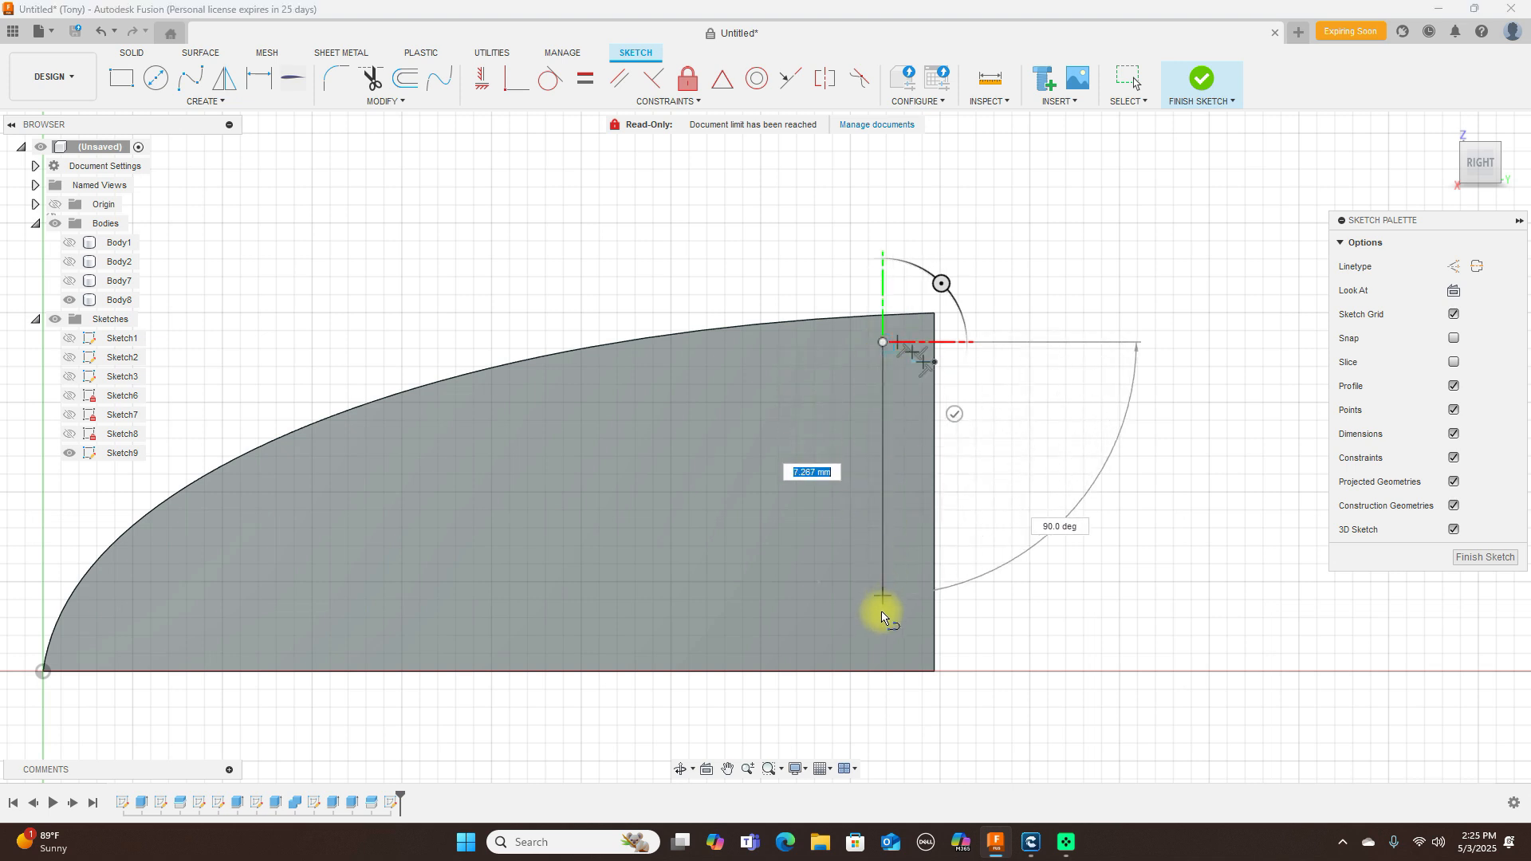
# Complete the slot profile with a long vertical inner side and a matching lower step ending on the rear edge, and raise its short top line slightly.
pyautogui.click(880, 656)
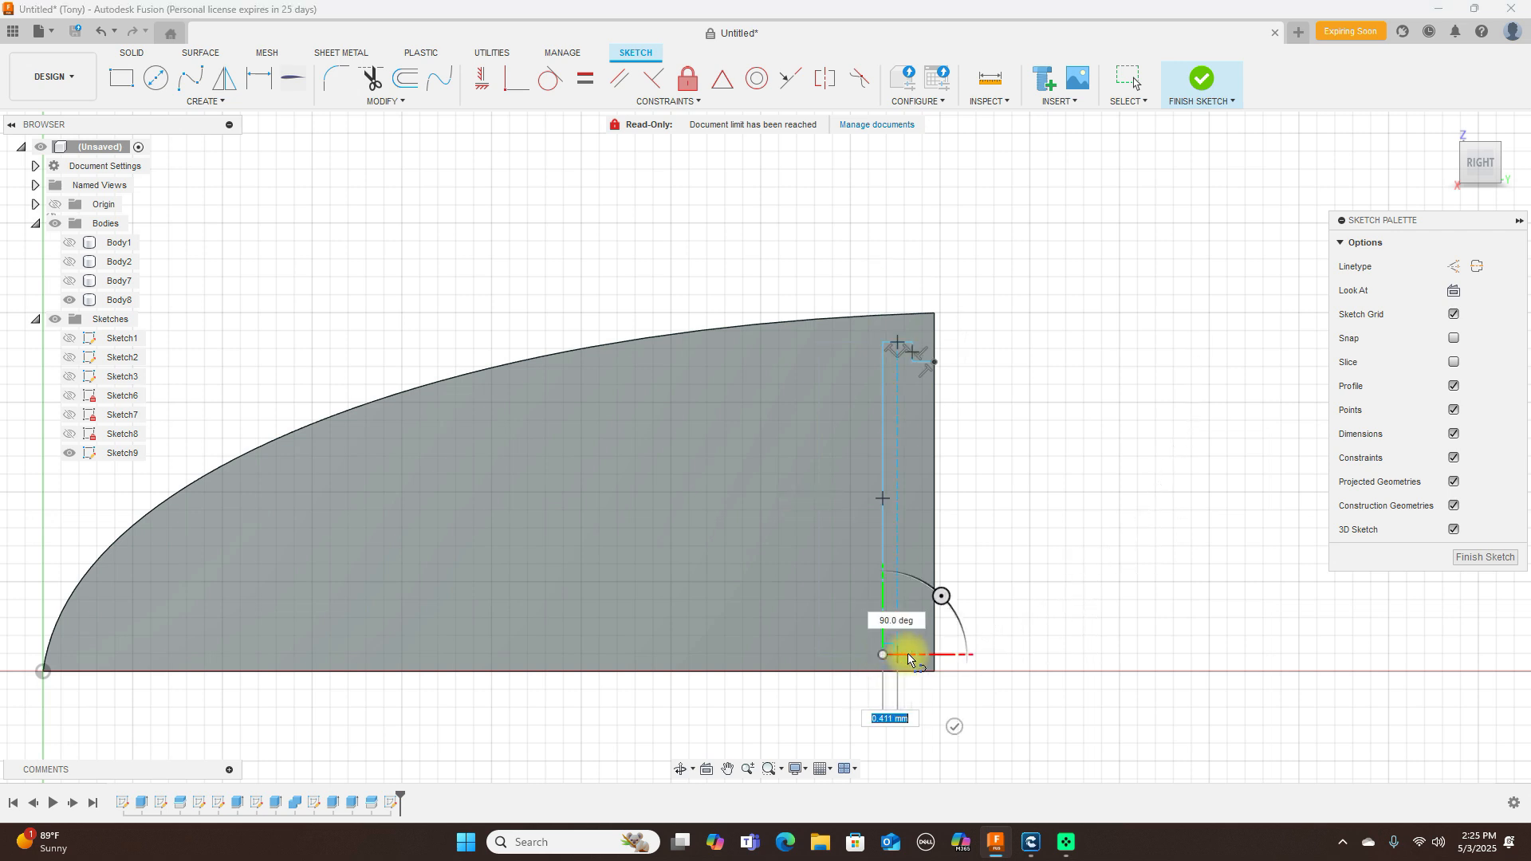
pyautogui.click(911, 655)
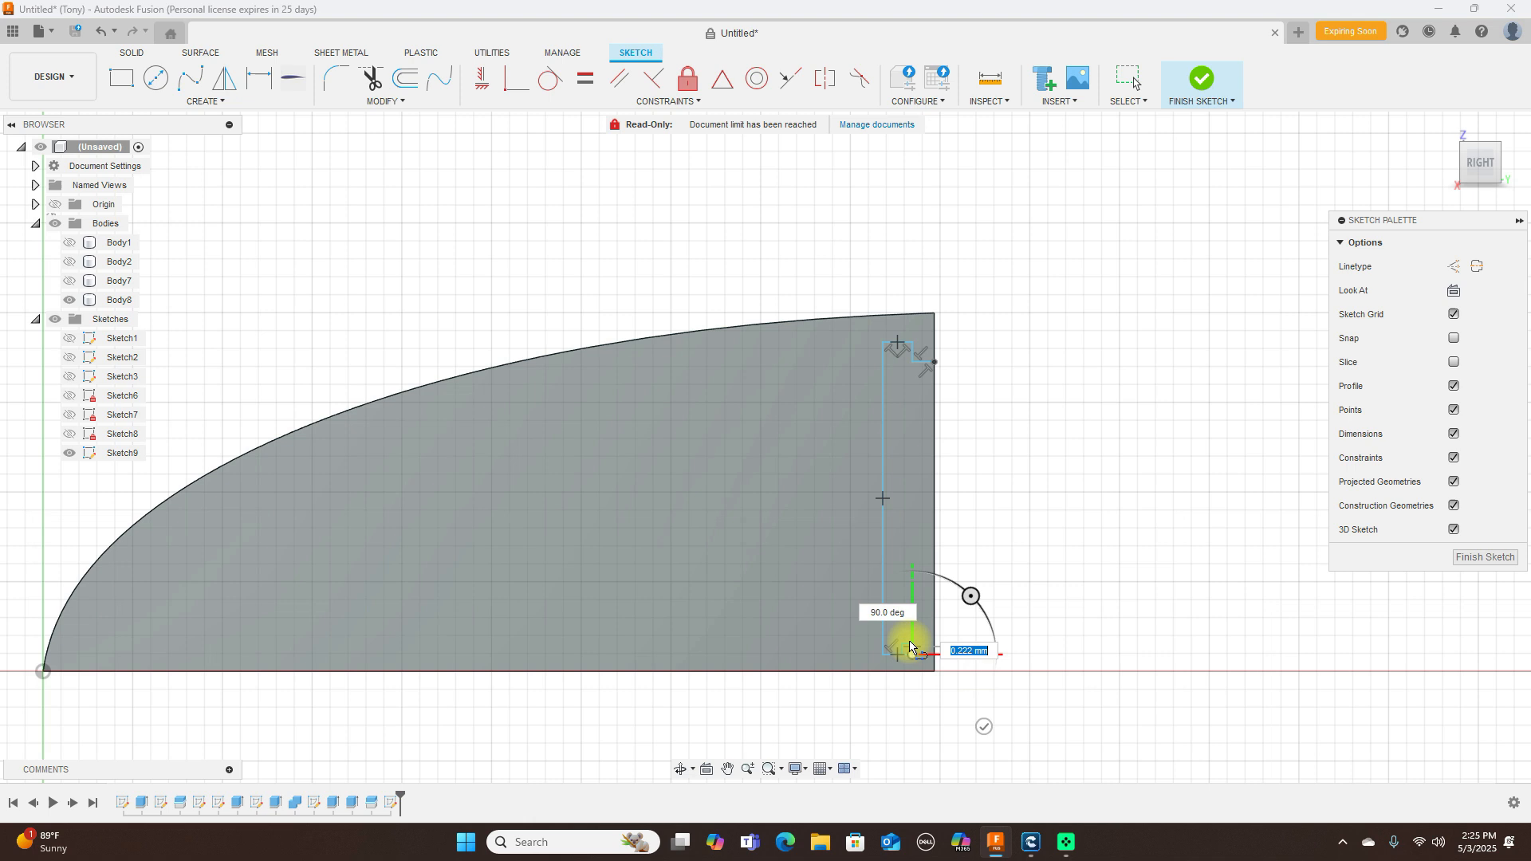
pyautogui.click(912, 632)
pyautogui.click(936, 635)
pyautogui.rightClick(939, 634)
pyautogui.click(991, 632)
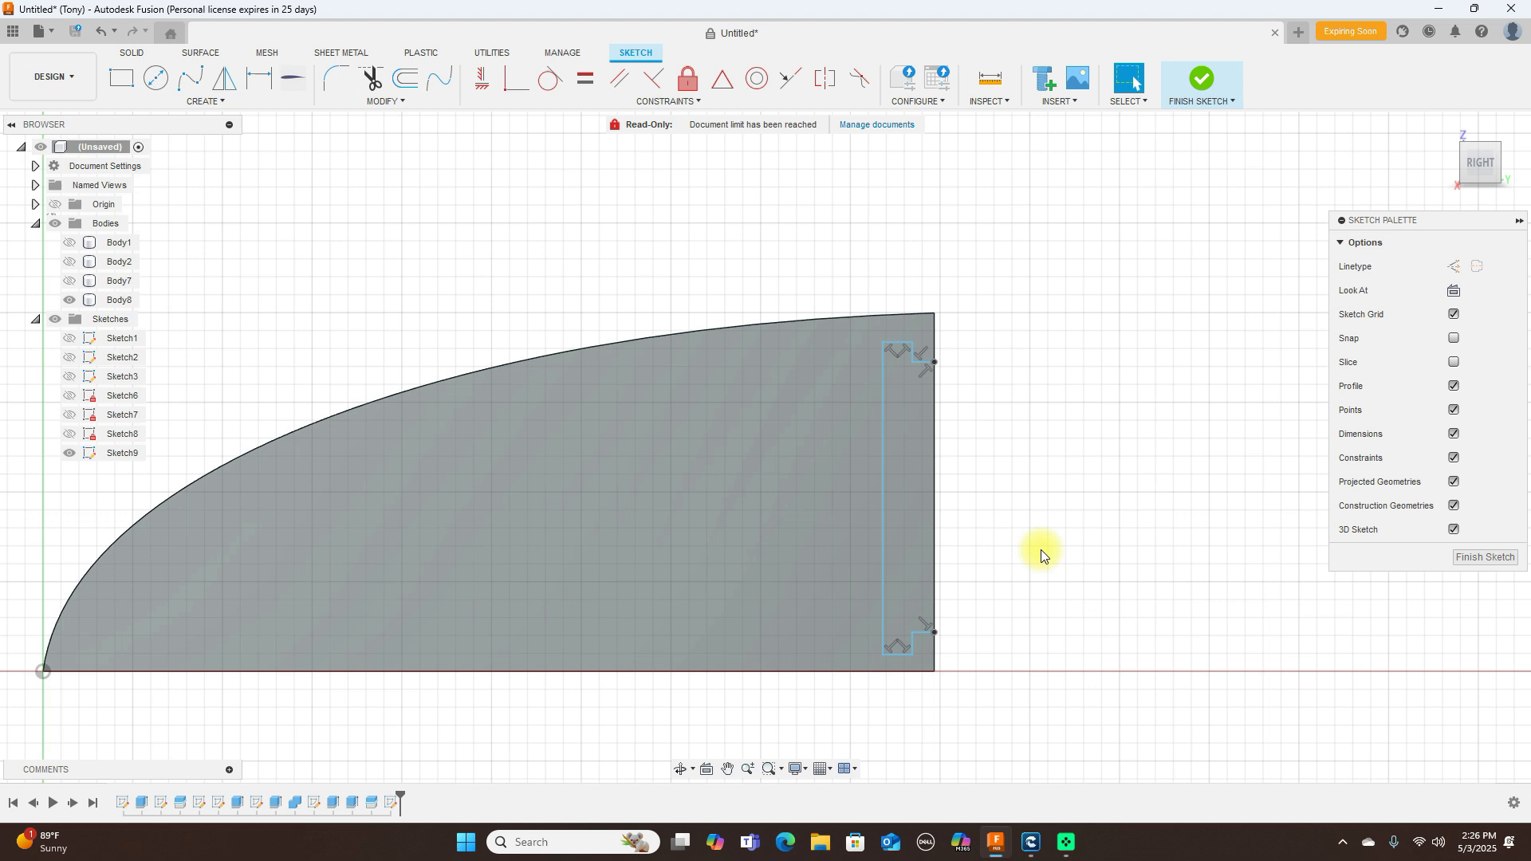
pyautogui.click(900, 339)
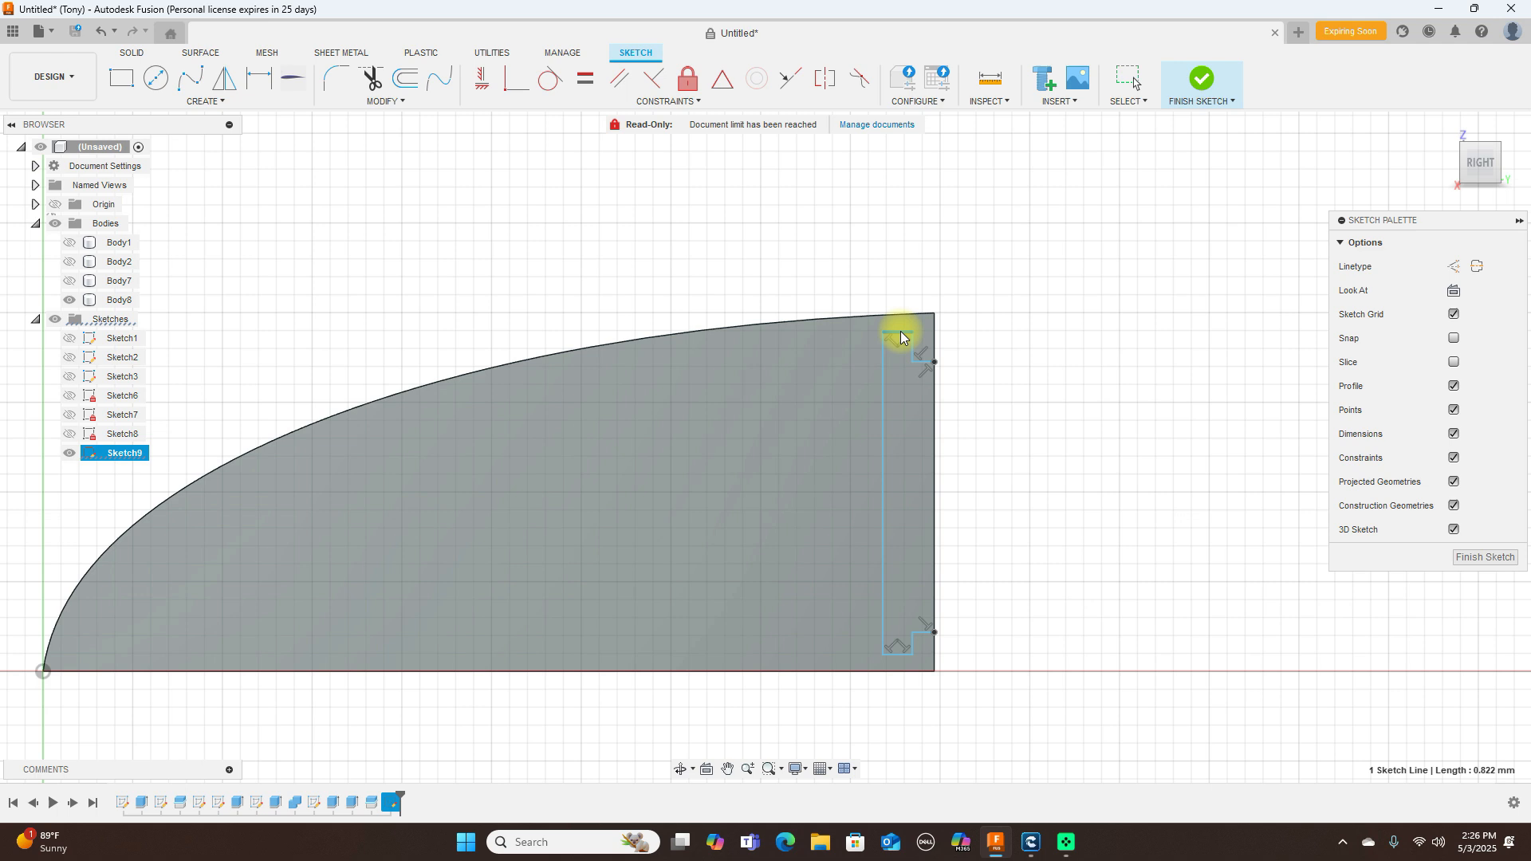
pyautogui.click(1202, 78)
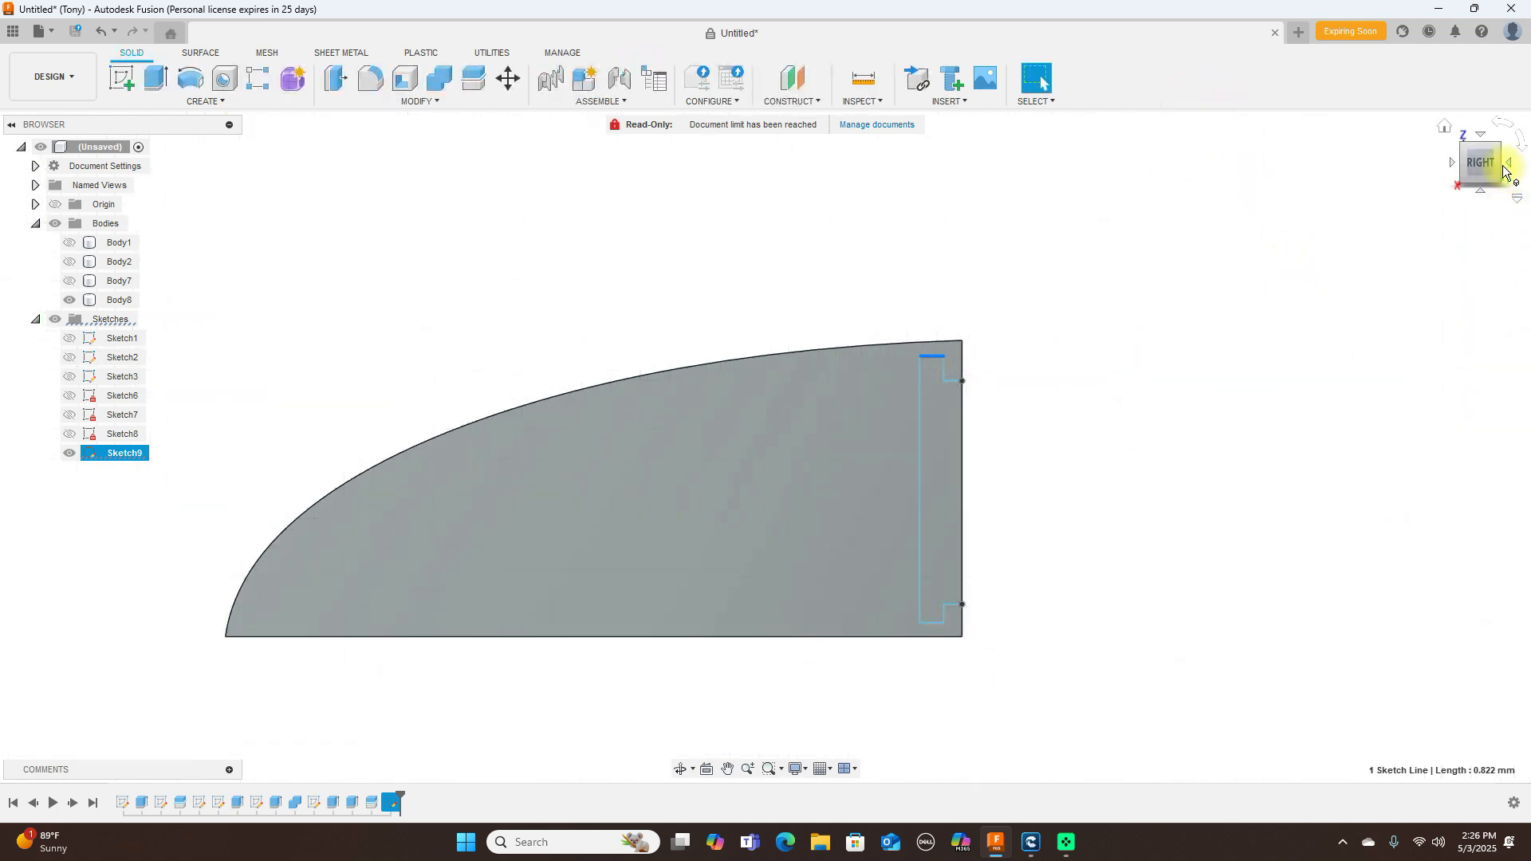
# Extrude the slot profile as a cut through the full length of the nose body.
pyautogui.click(1503, 173)
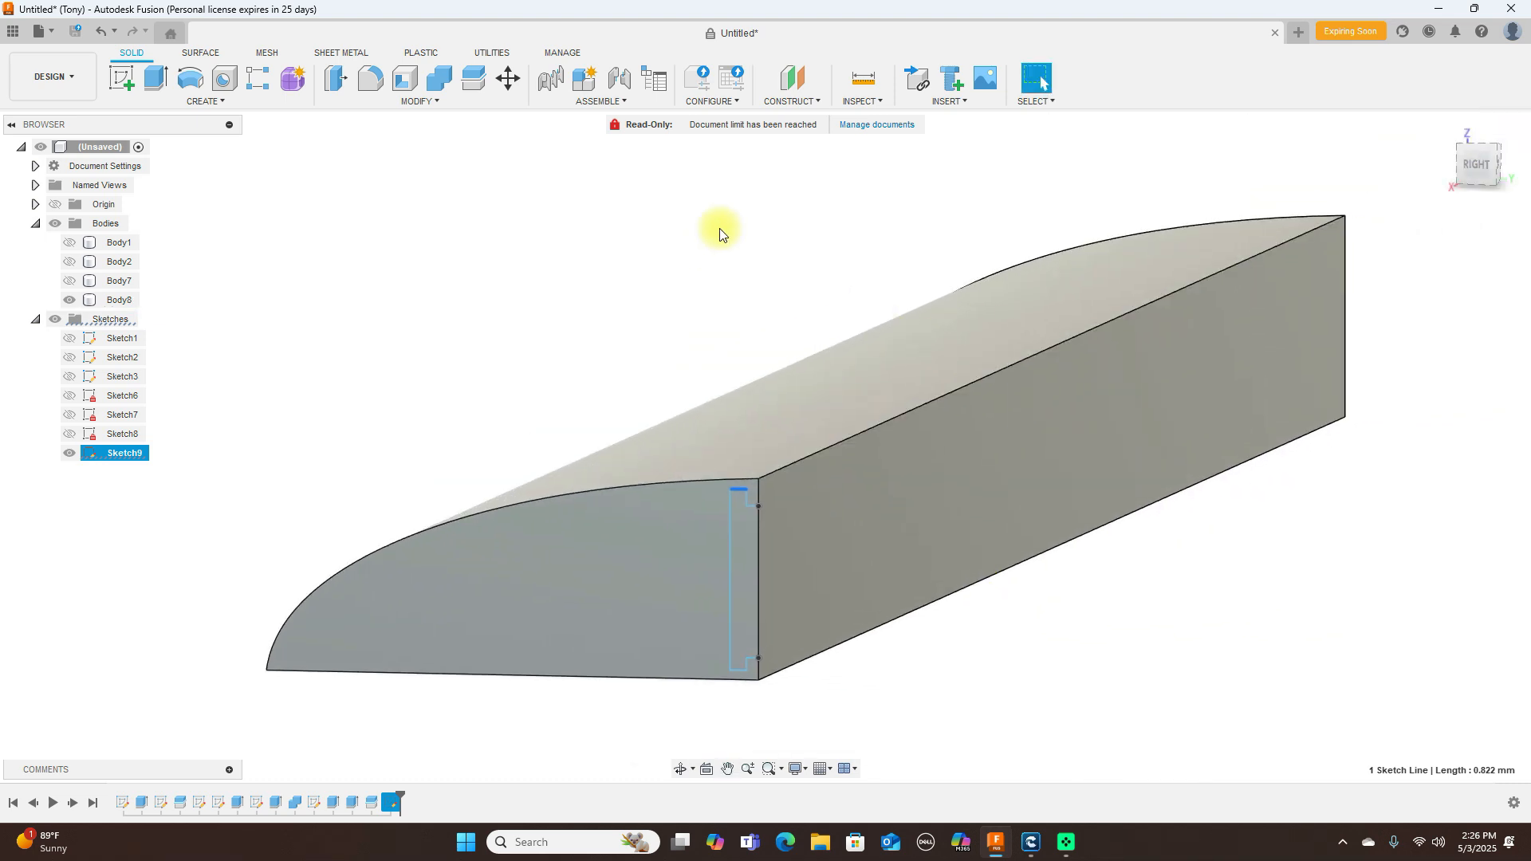
pyautogui.press('e')
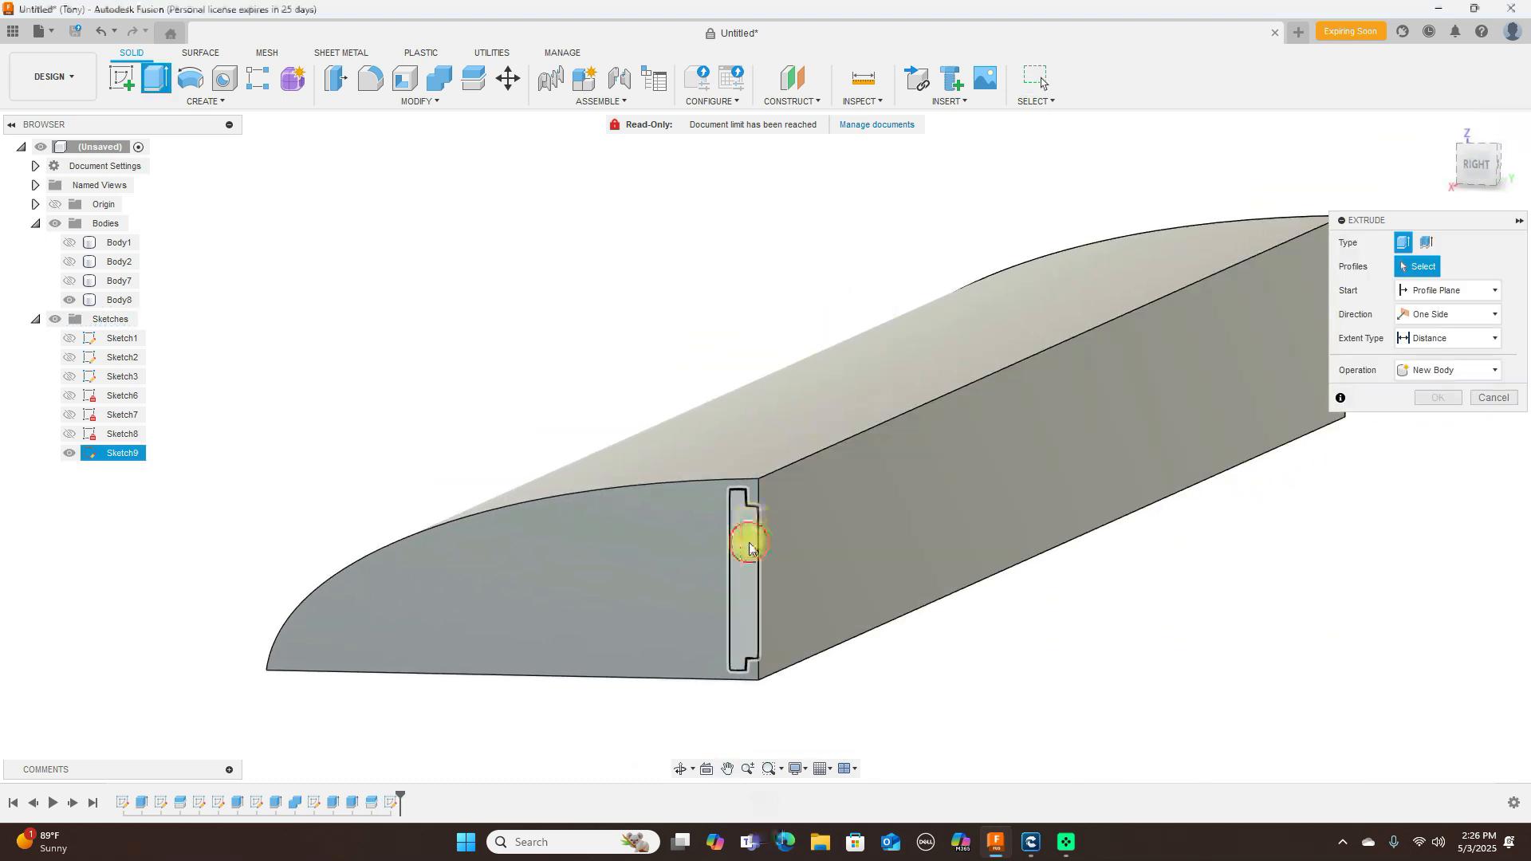
pyautogui.click(743, 536)
pyautogui.scroll(-2, 881, 229)
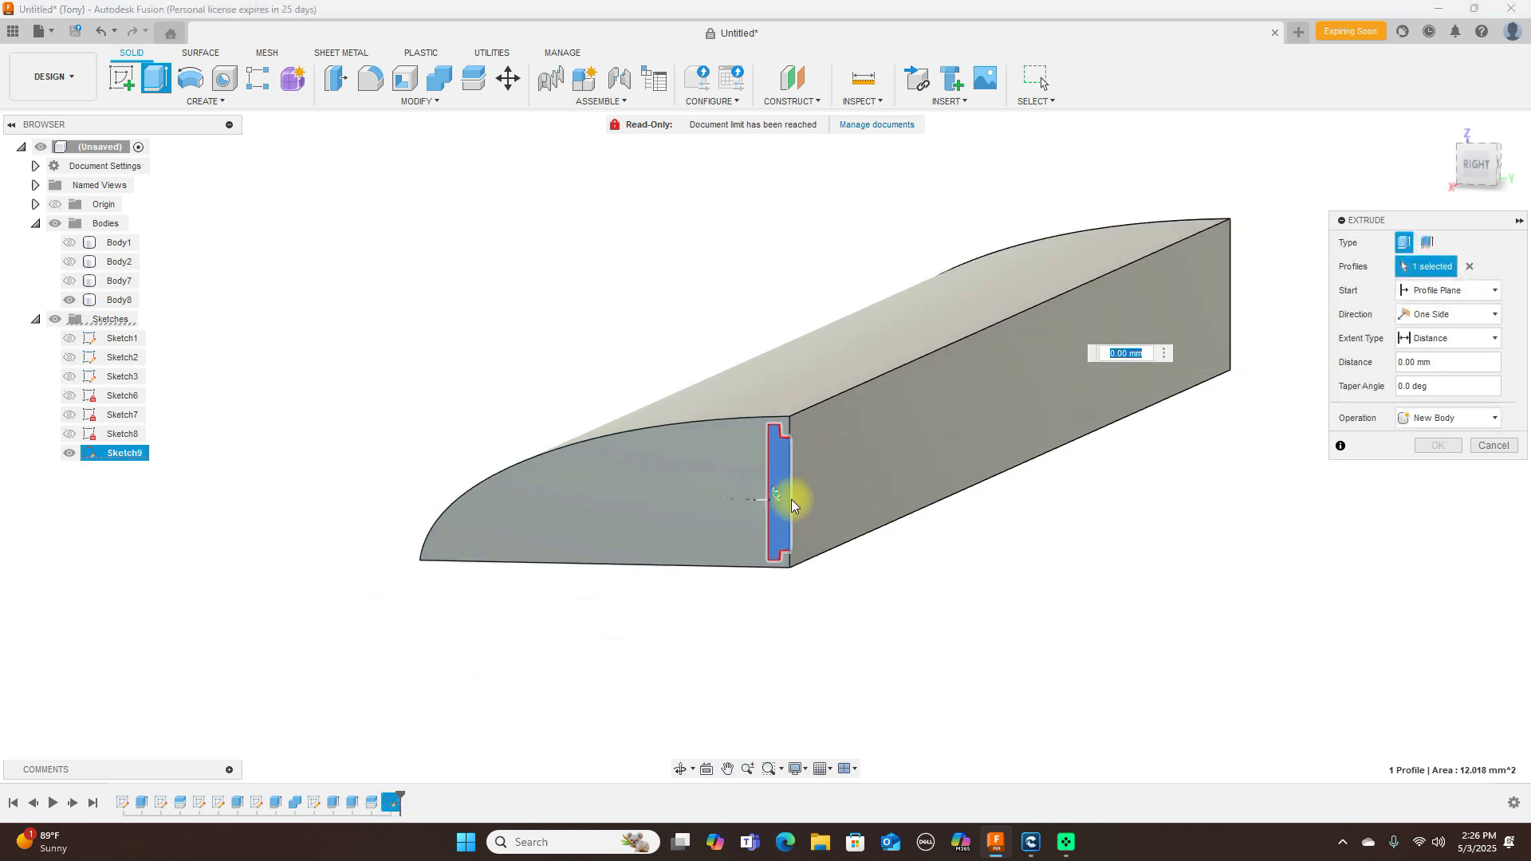
pyautogui.moveTo(777, 492); pyautogui.dragTo(1266, 272)
pyautogui.click(1426, 469)
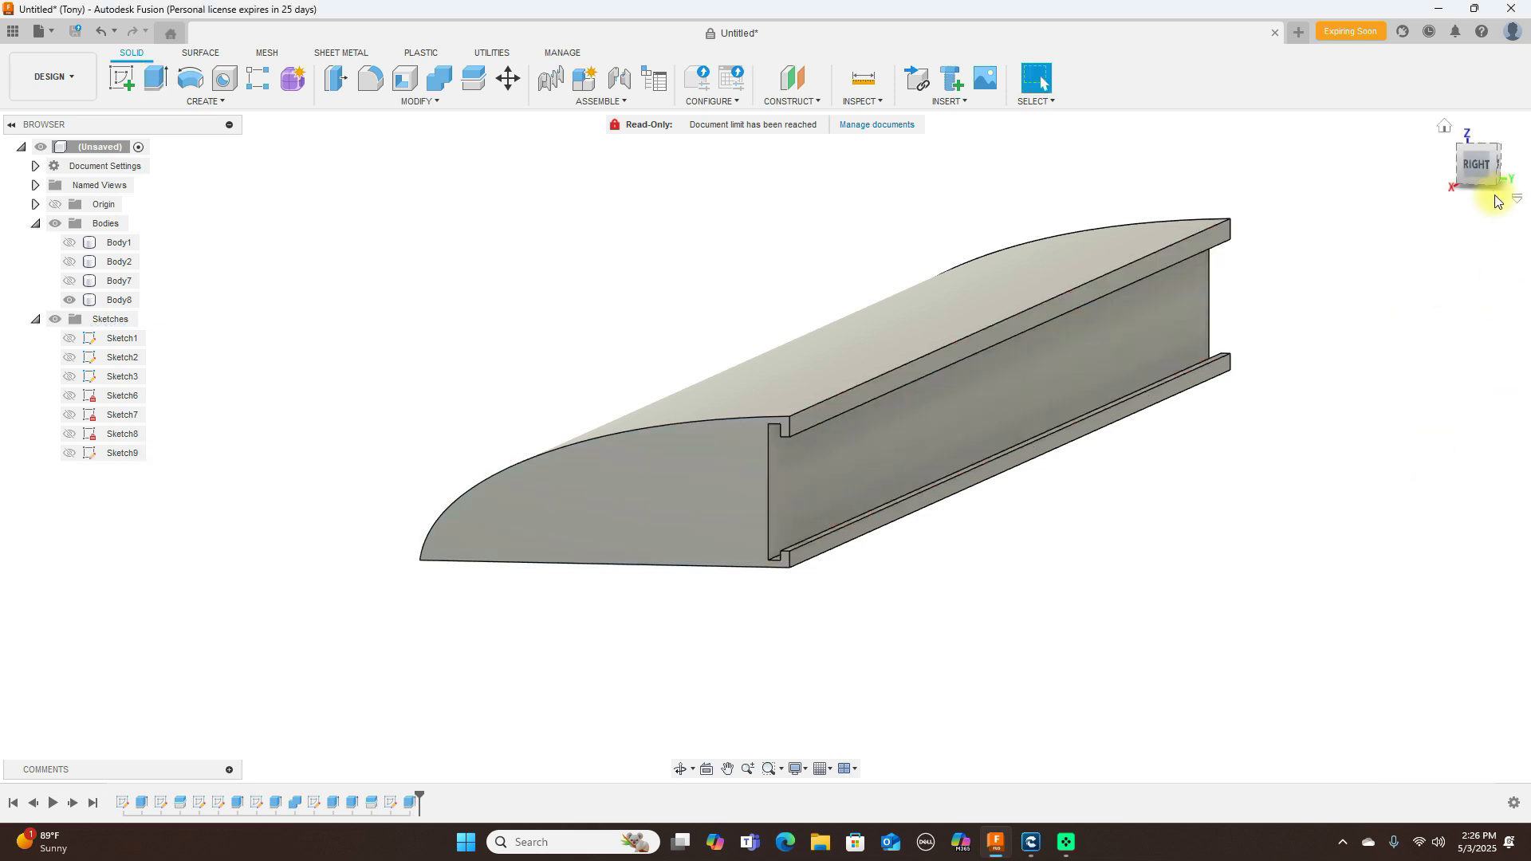
# Examine the cut slot and its two lips at the nose's end face, straight on and at an angle.
pyautogui.moveTo(1464, 171); pyautogui.dragTo(1496, 163)
pyautogui.click(779, 458)
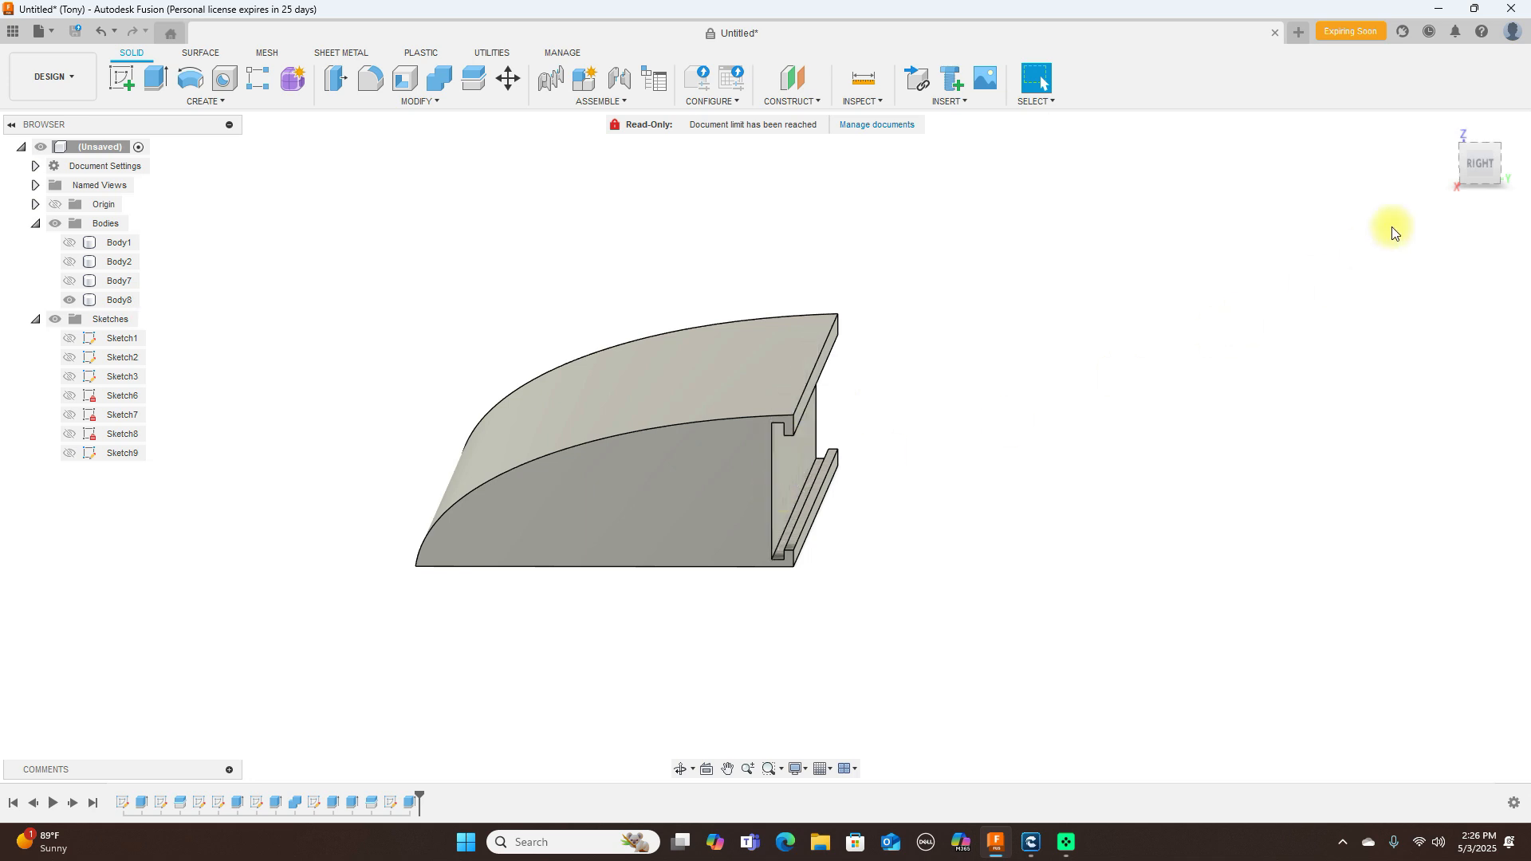
pyautogui.click(1471, 173)
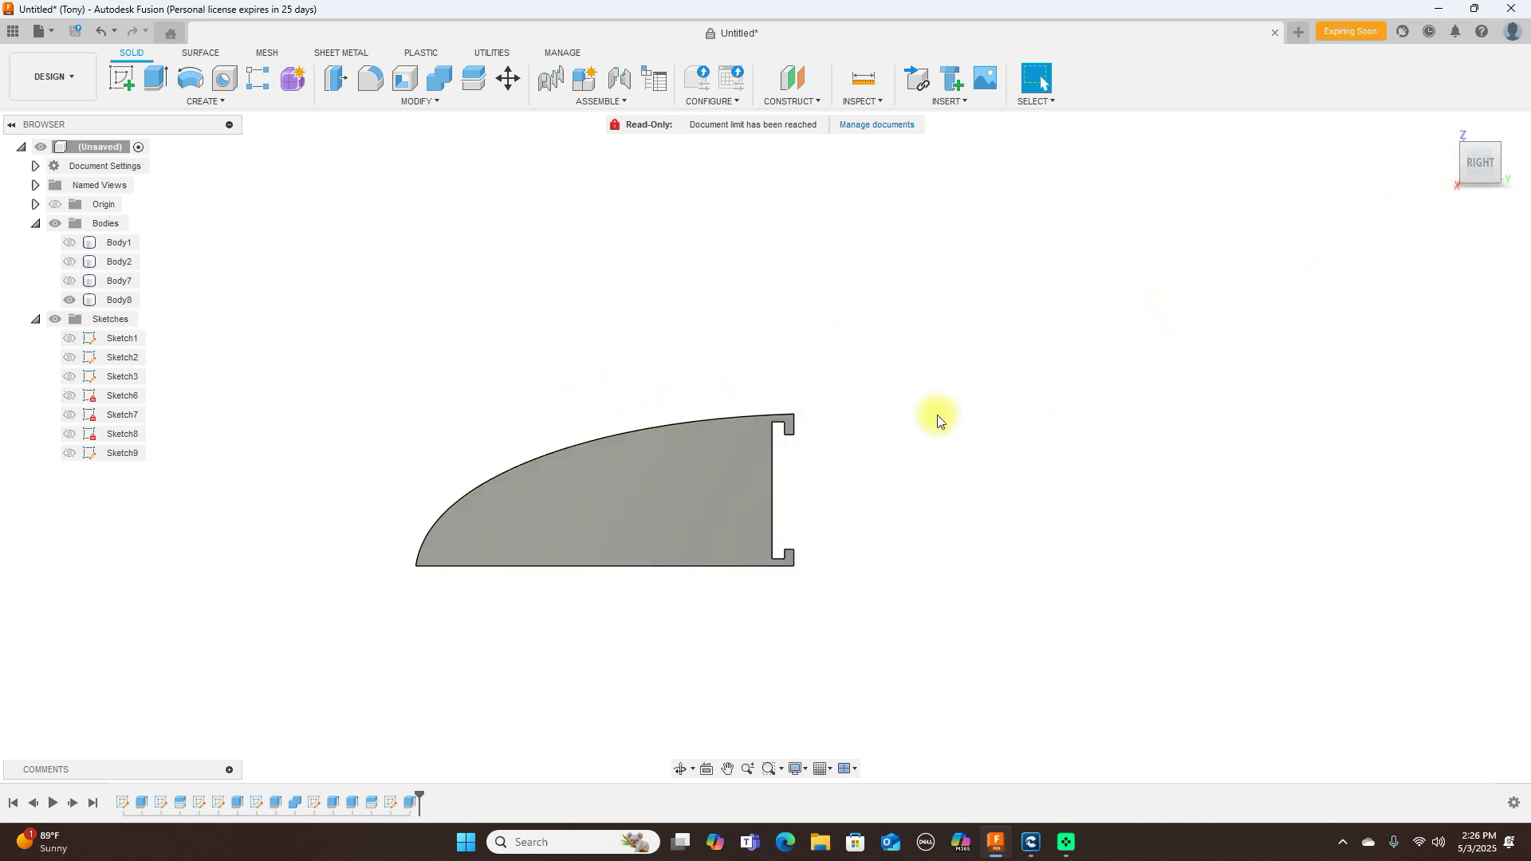
pyautogui.moveTo(923, 415); pyautogui.dragTo(1026, 381, button='middle')
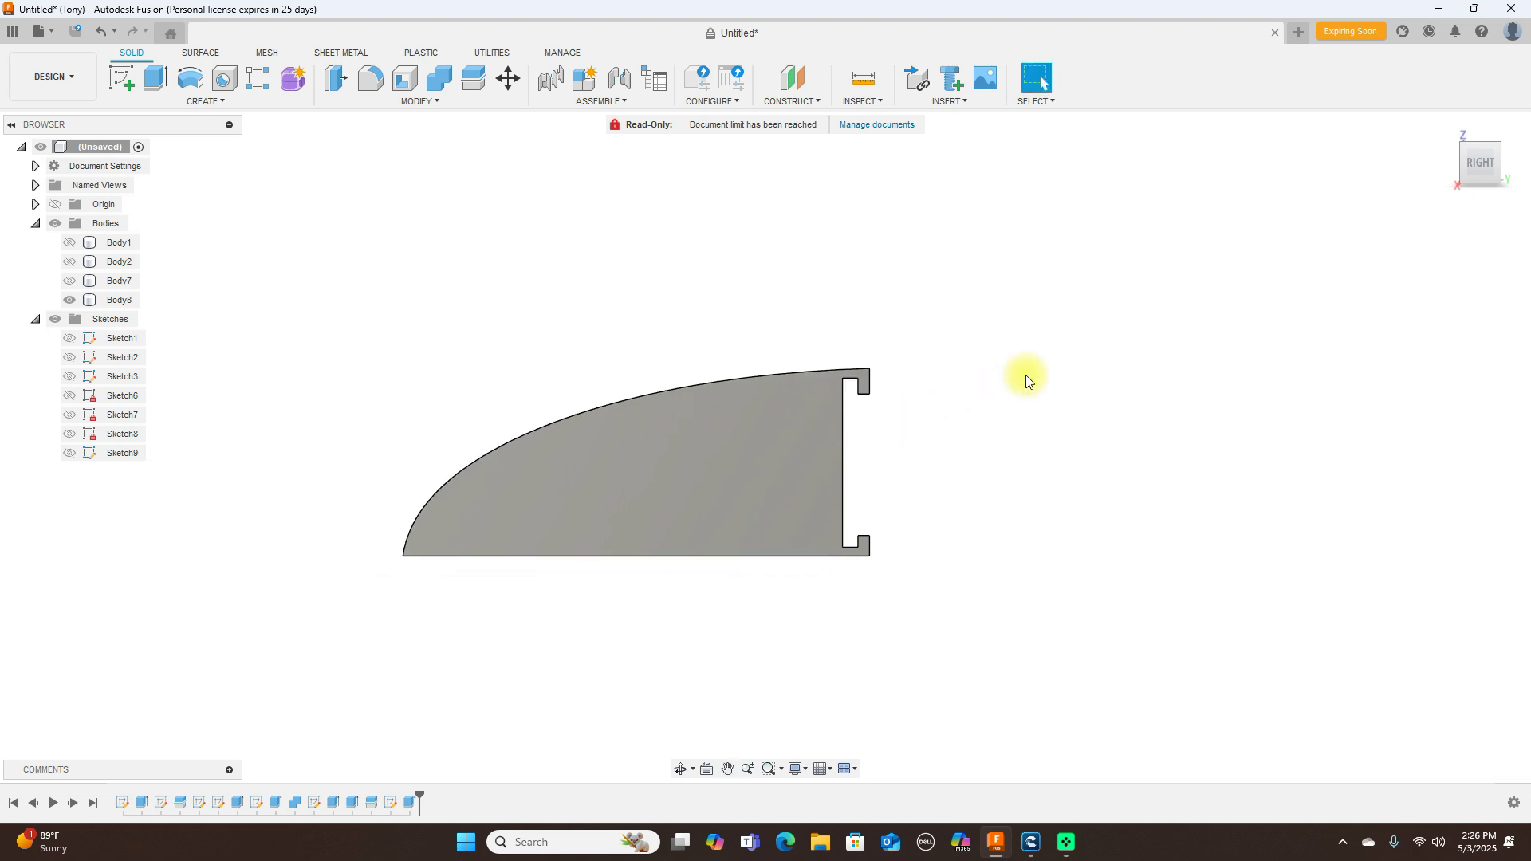
pyautogui.moveTo(1497, 166); pyautogui.dragTo(1486, 167)
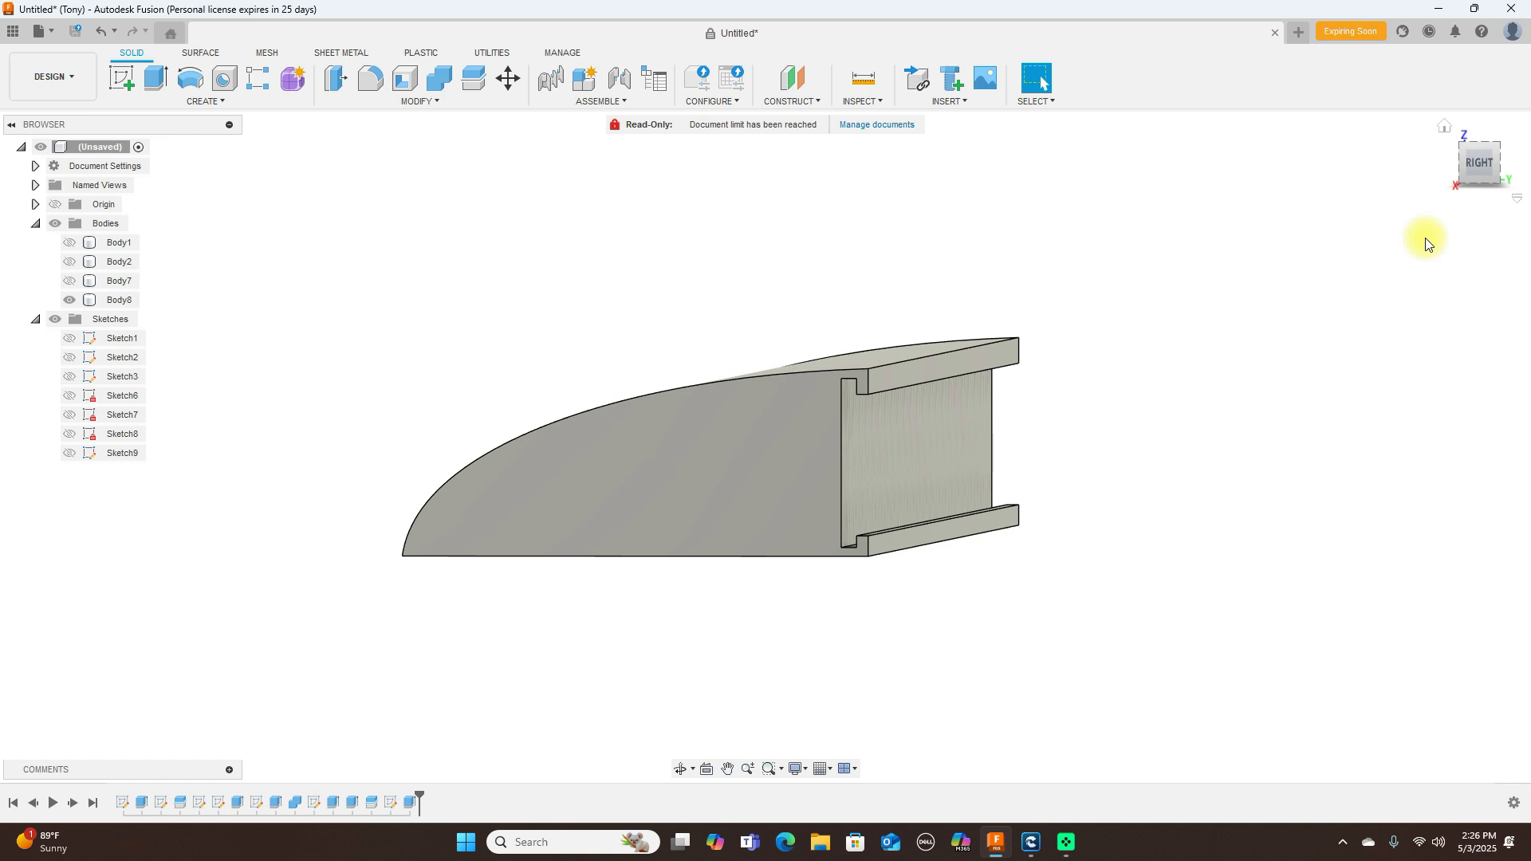
pyautogui.click(847, 375)
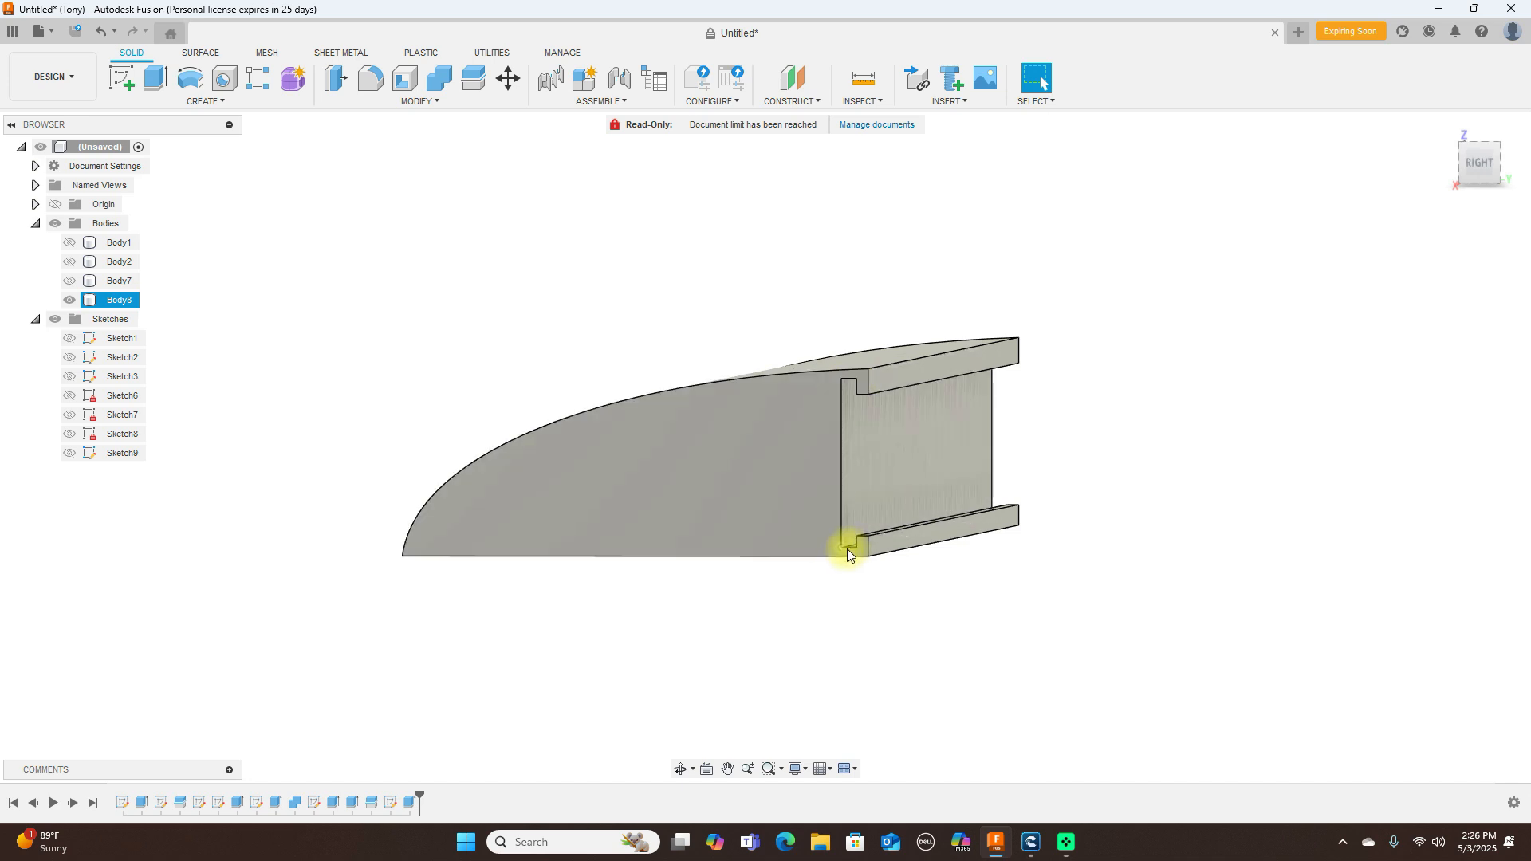
pyautogui.press('Escape')
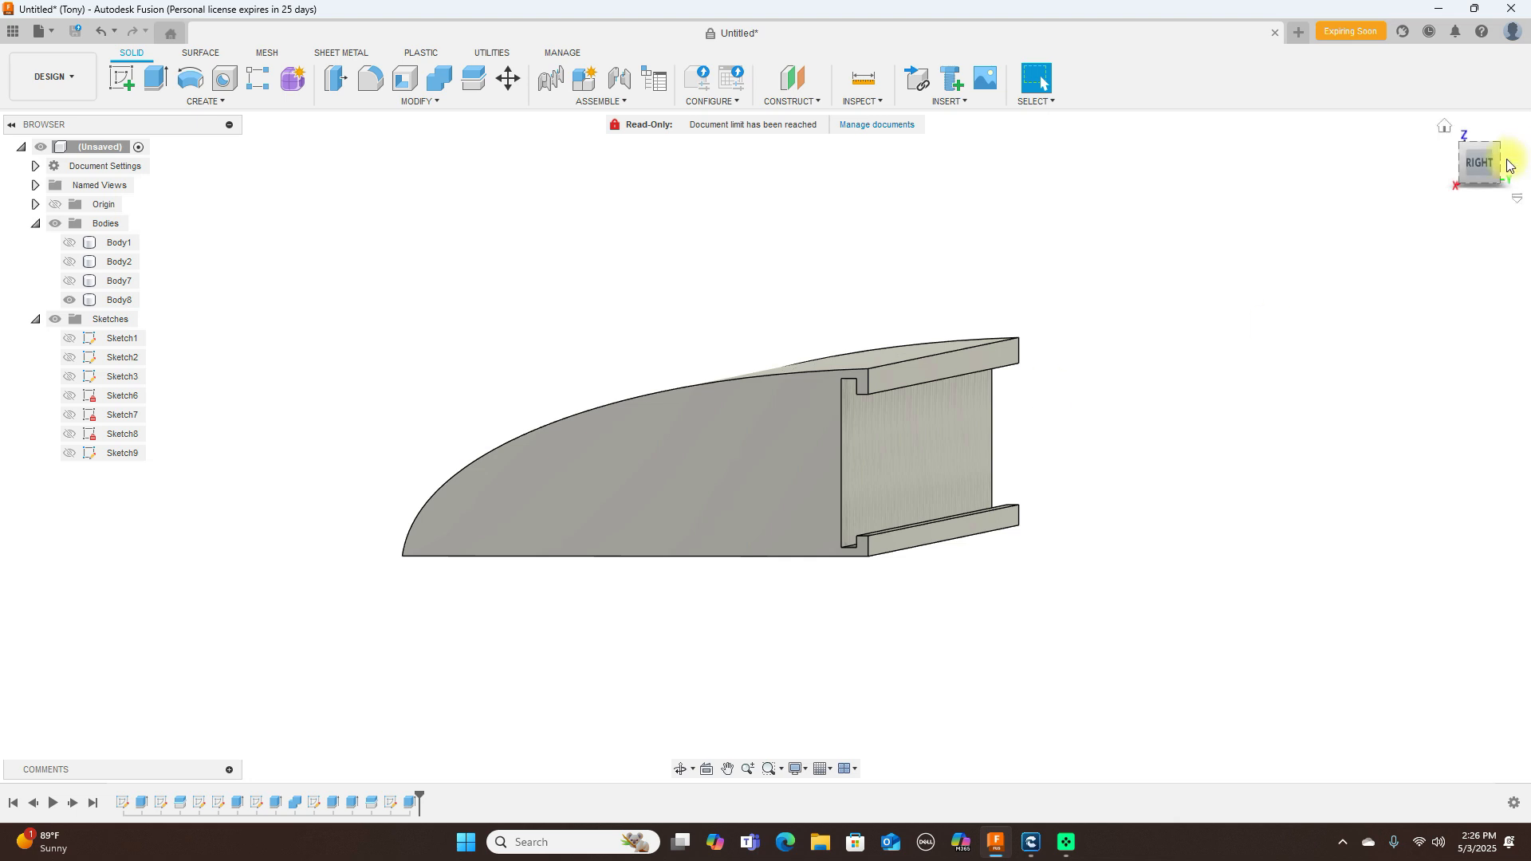
# Examine the slot along the whole length of the nose body and close up at the lower lip.
pyautogui.moveTo(1499, 171); pyautogui.dragTo(1198, 212)
pyautogui.moveTo(1198, 212); pyautogui.dragTo(861, 248, button='middle')
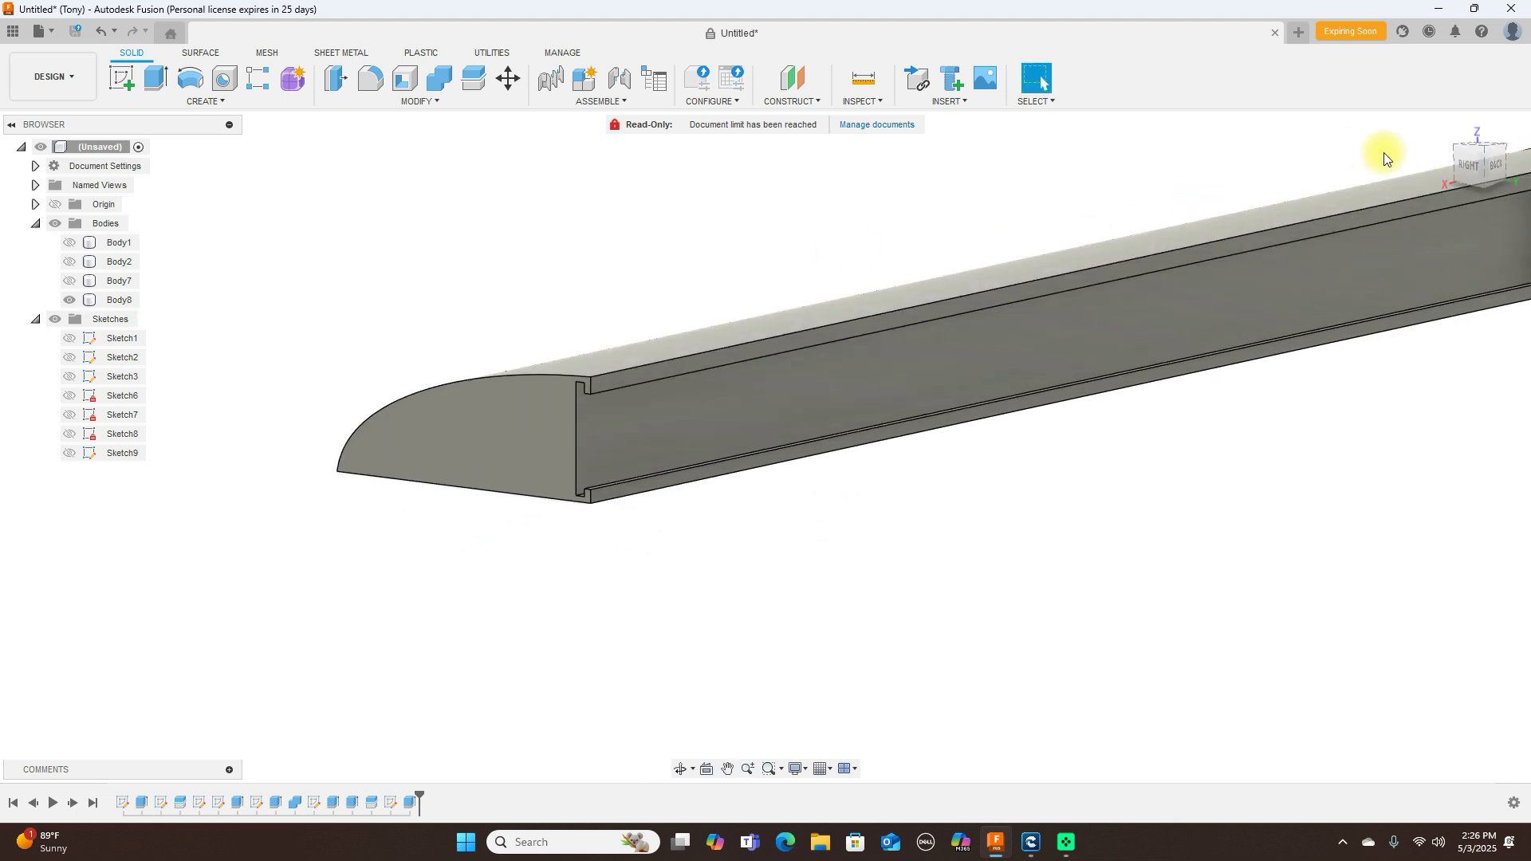
pyautogui.scroll(-1, 1341, 146)
pyautogui.moveTo(1330, 144); pyautogui.dragTo(1007, 237, button='middle')
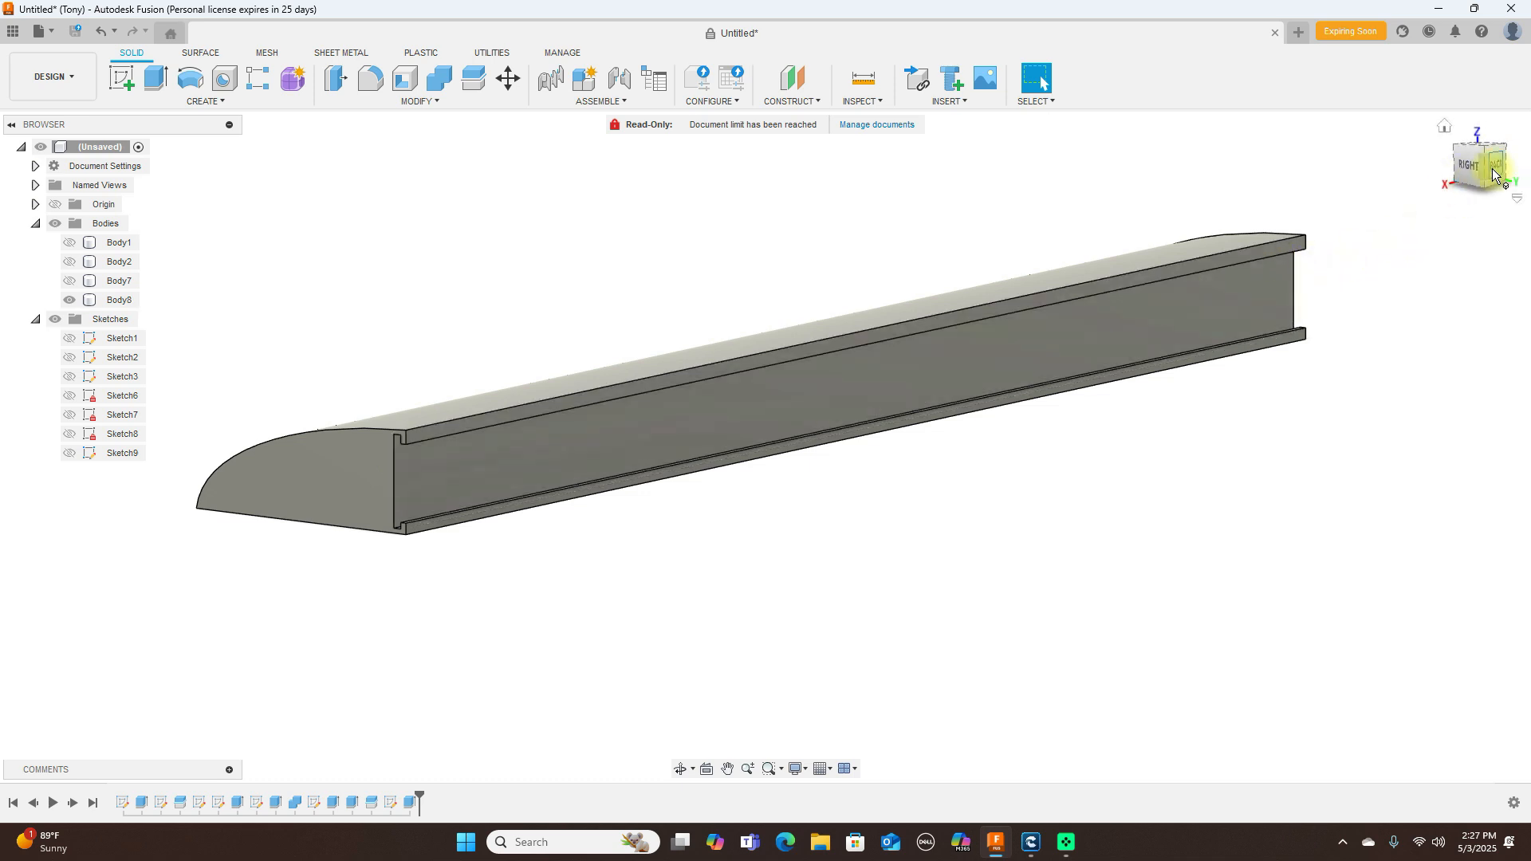
pyautogui.moveTo(1488, 170)
pyautogui.mouseDown()
pyautogui.moveTo(1524, 154)
pyautogui.moveTo(27, 147)
pyautogui.moveTo(865, 413)
pyautogui.moveTo(832, 440)
pyautogui.mouseUp()
pyautogui.moveTo(870, 425); pyautogui.dragTo(1198, 423, button='middle')
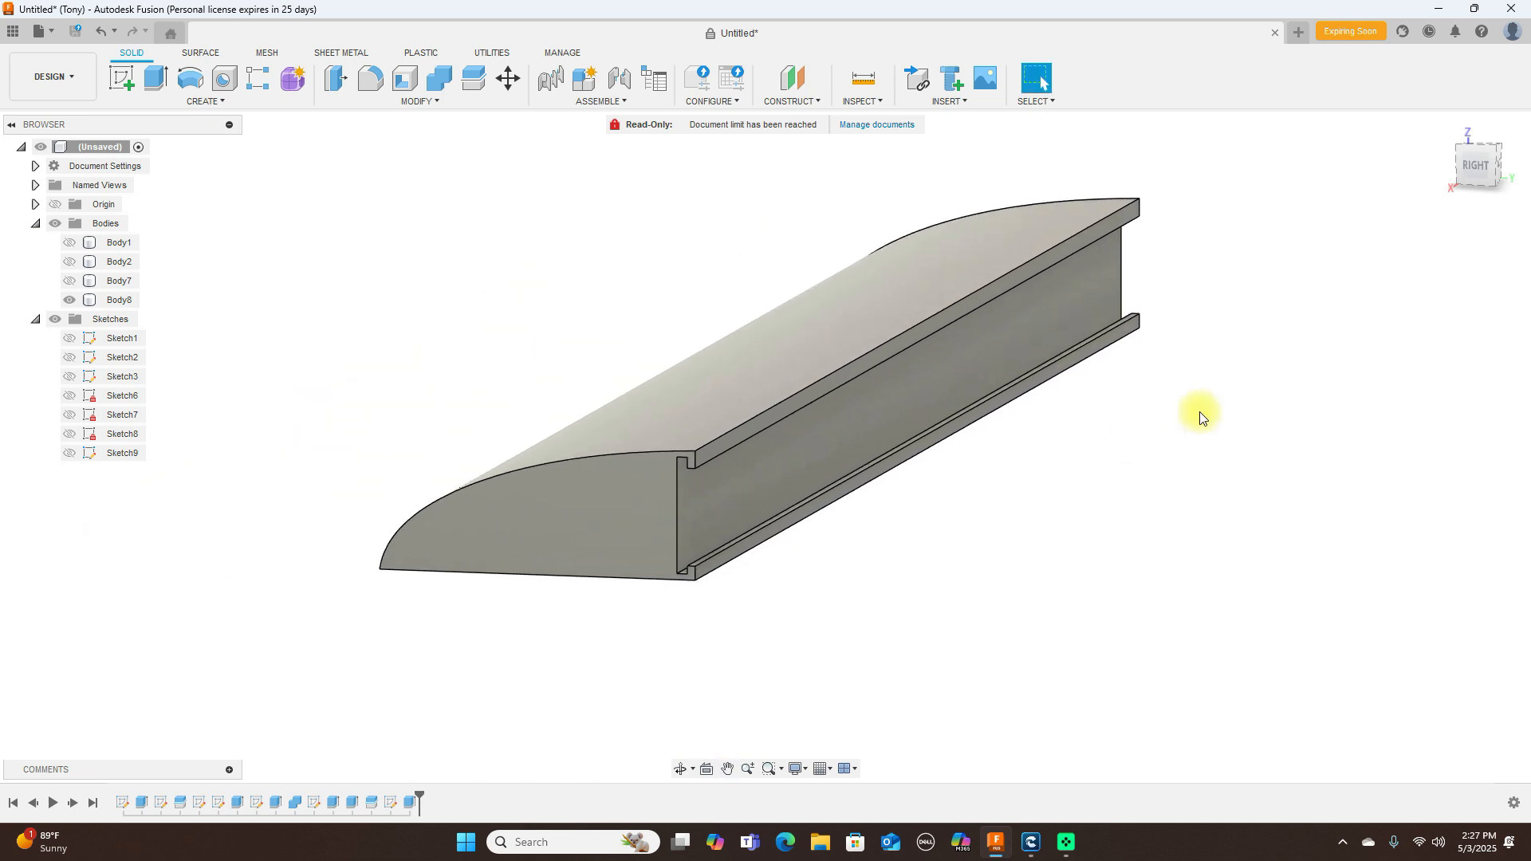
pyautogui.moveTo(1495, 171); pyautogui.dragTo(1482, 160)
pyautogui.scroll(2, 1207, 483)
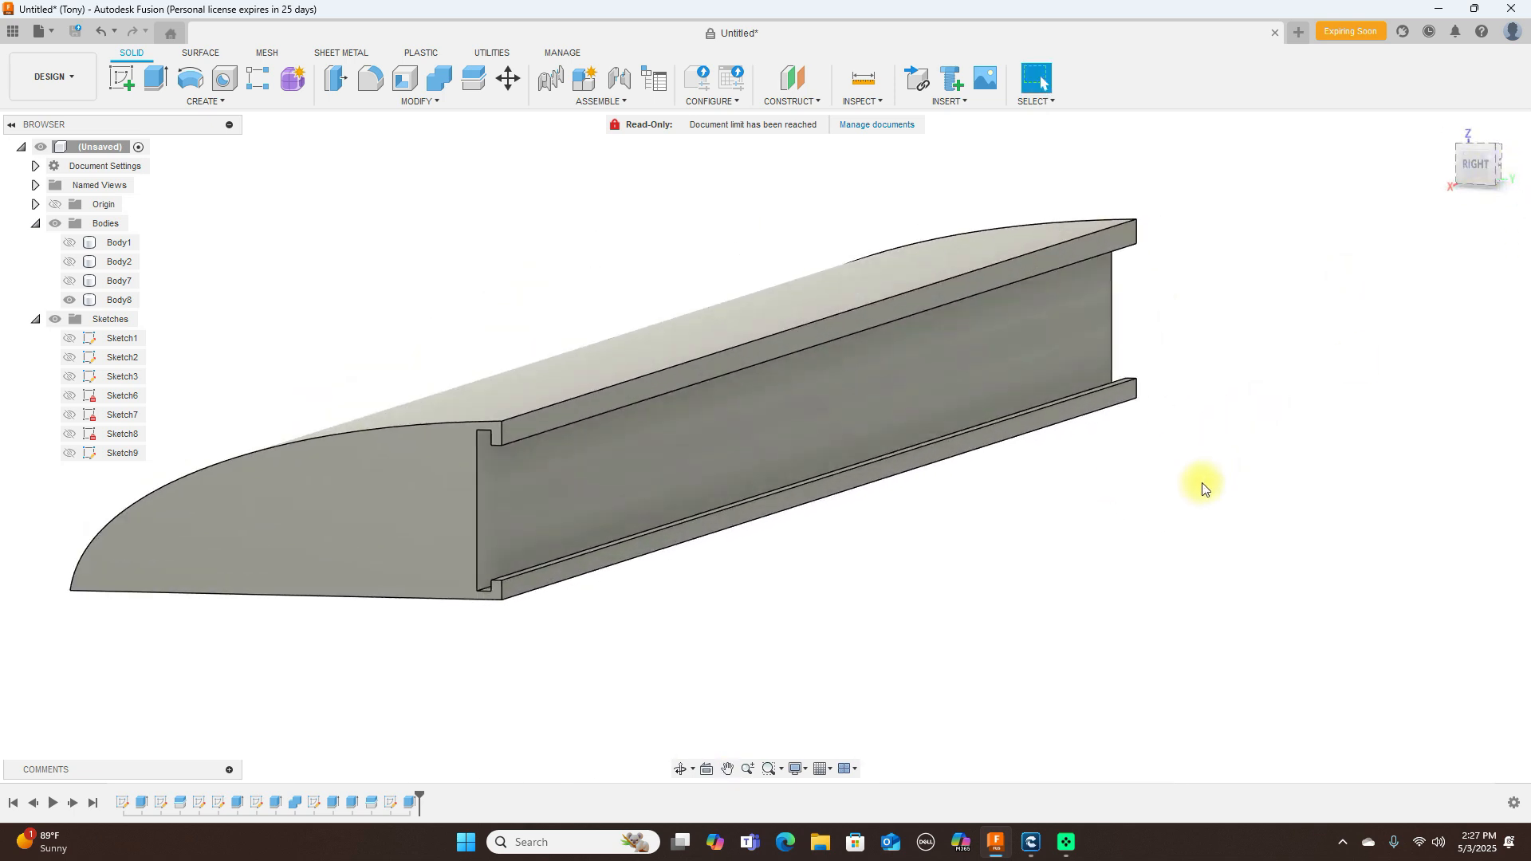
pyautogui.moveTo(1182, 535); pyautogui.dragTo(1308, 479, button='middle')
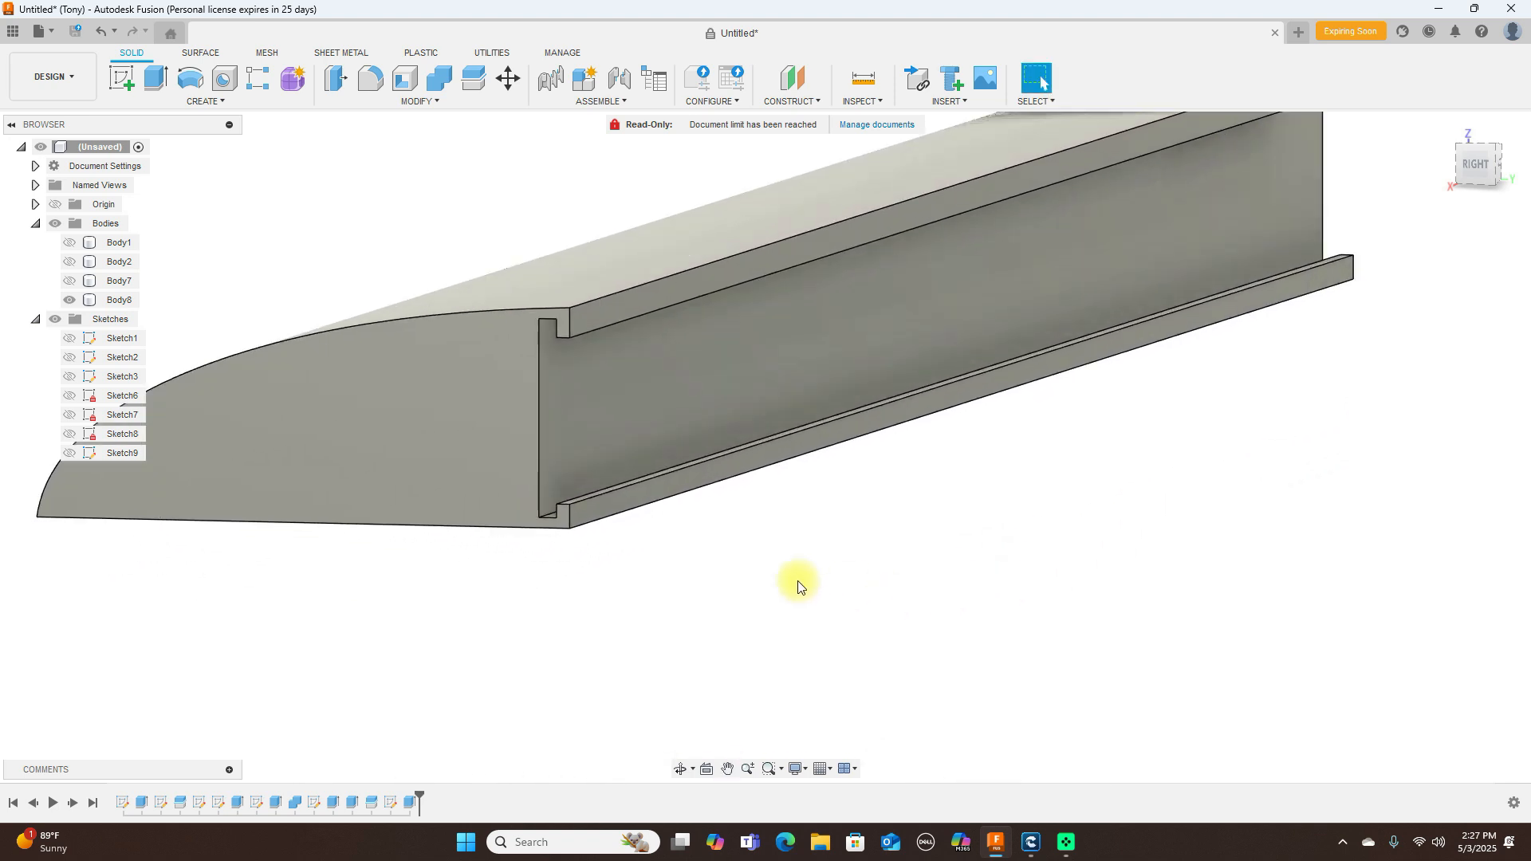
pyautogui.click(547, 513)
pyautogui.scroll(1, 550, 510)
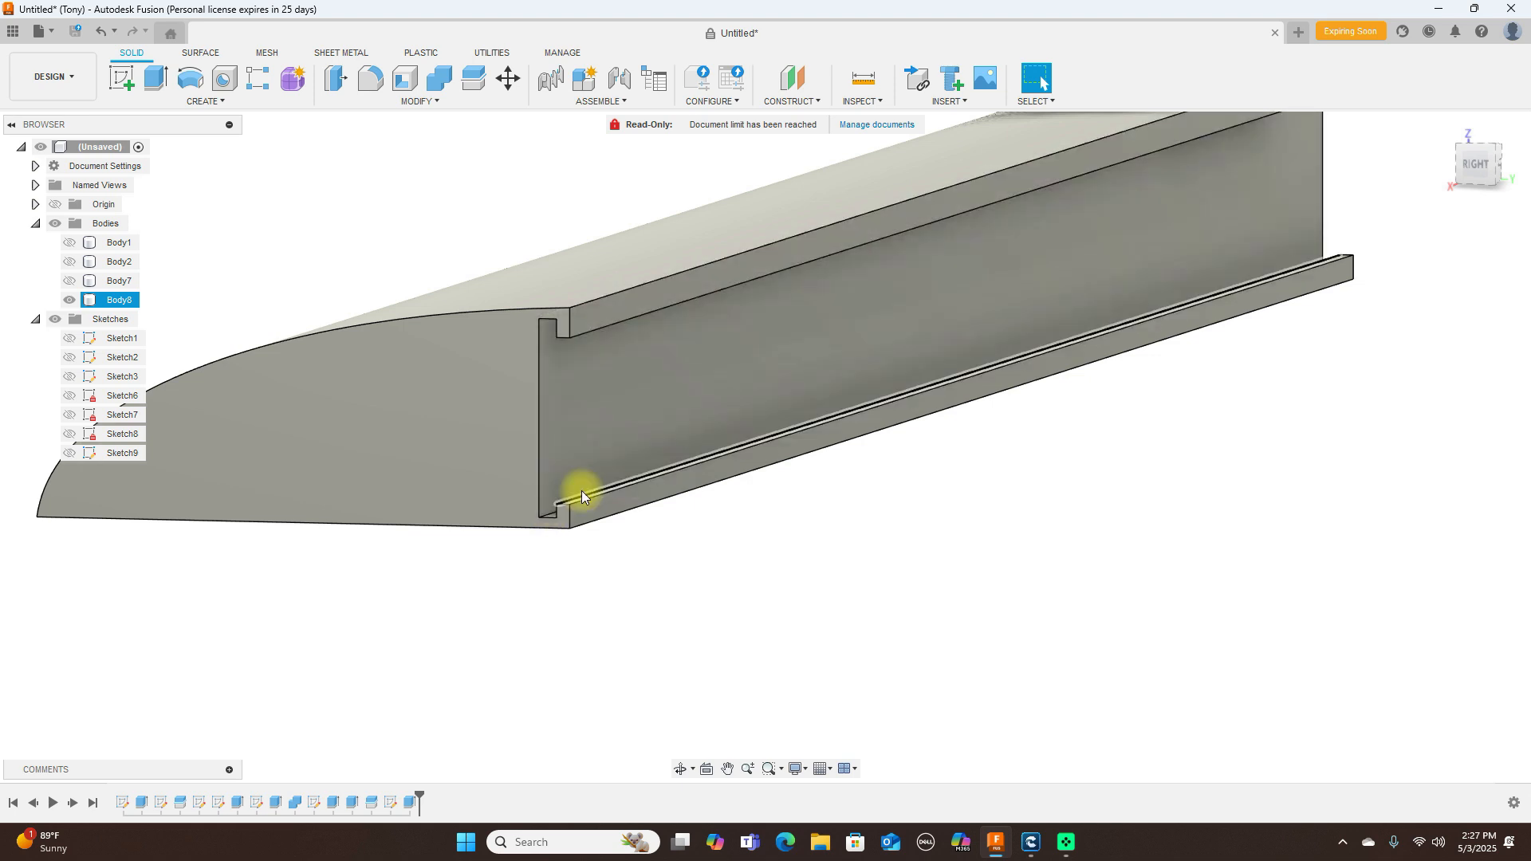
# Compare the upper and lower lips of the slot in the end view and check the open rear side of the nose.
pyautogui.click(1475, 164)
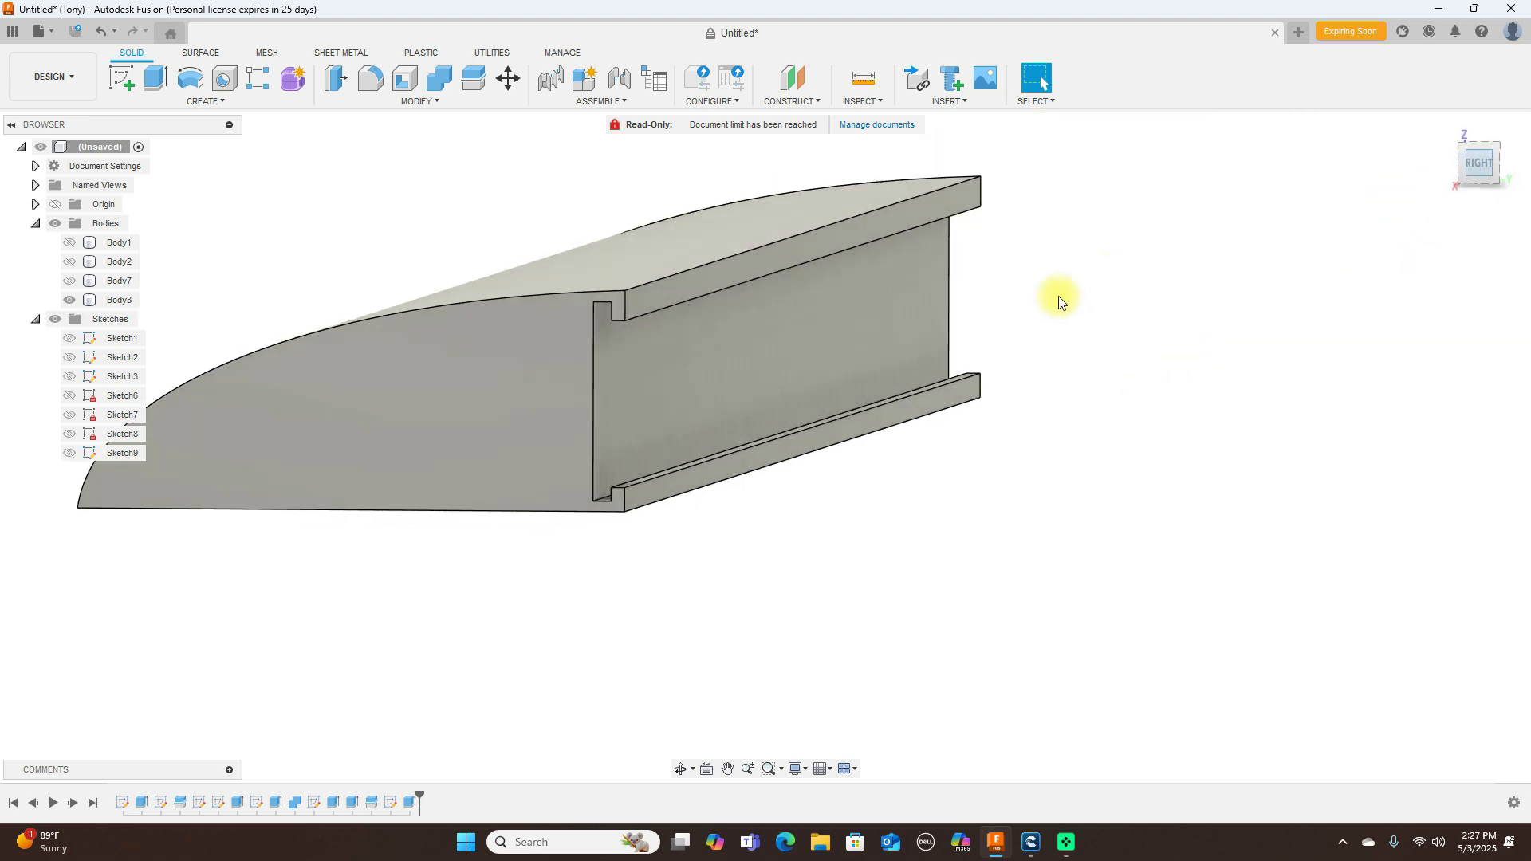
pyautogui.click(660, 478)
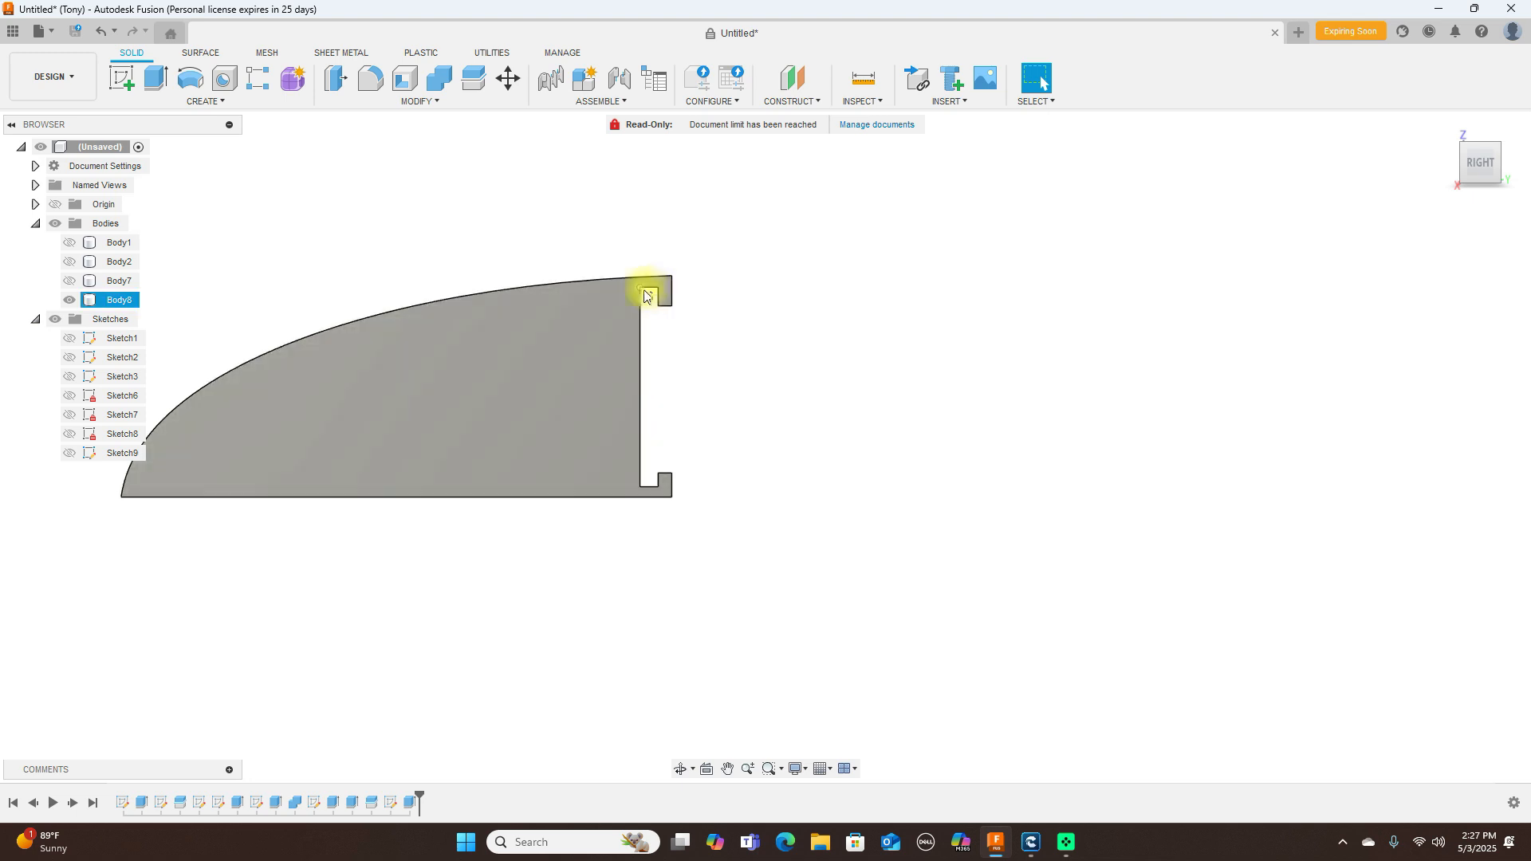
pyautogui.click(664, 295)
pyautogui.click(645, 295)
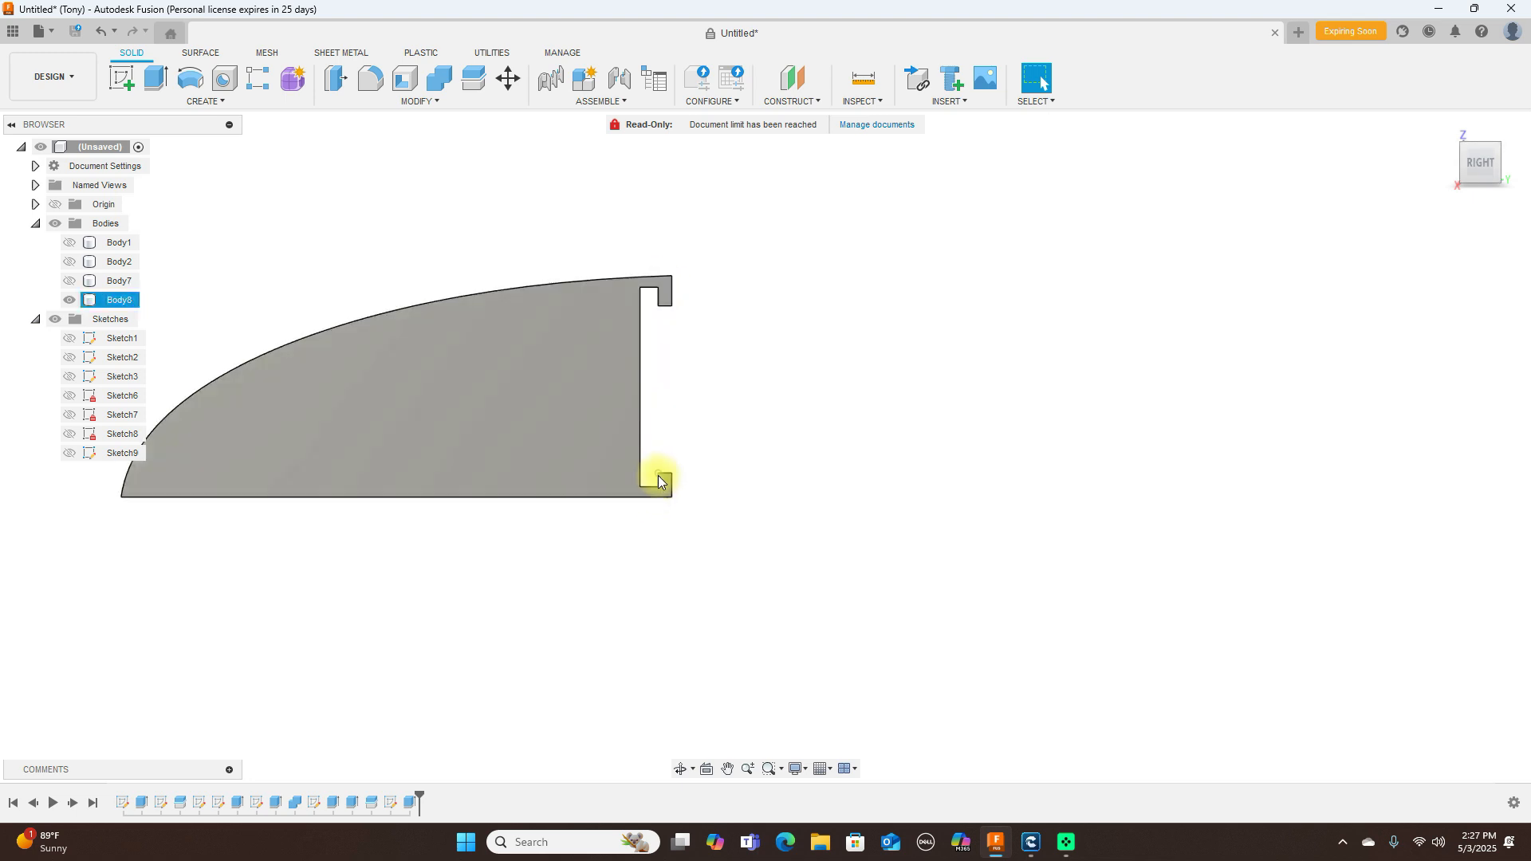
pyautogui.click(1503, 170)
pyautogui.click(670, 363)
pyautogui.click(1340, 498)
pyautogui.scroll(-3, 1338, 498)
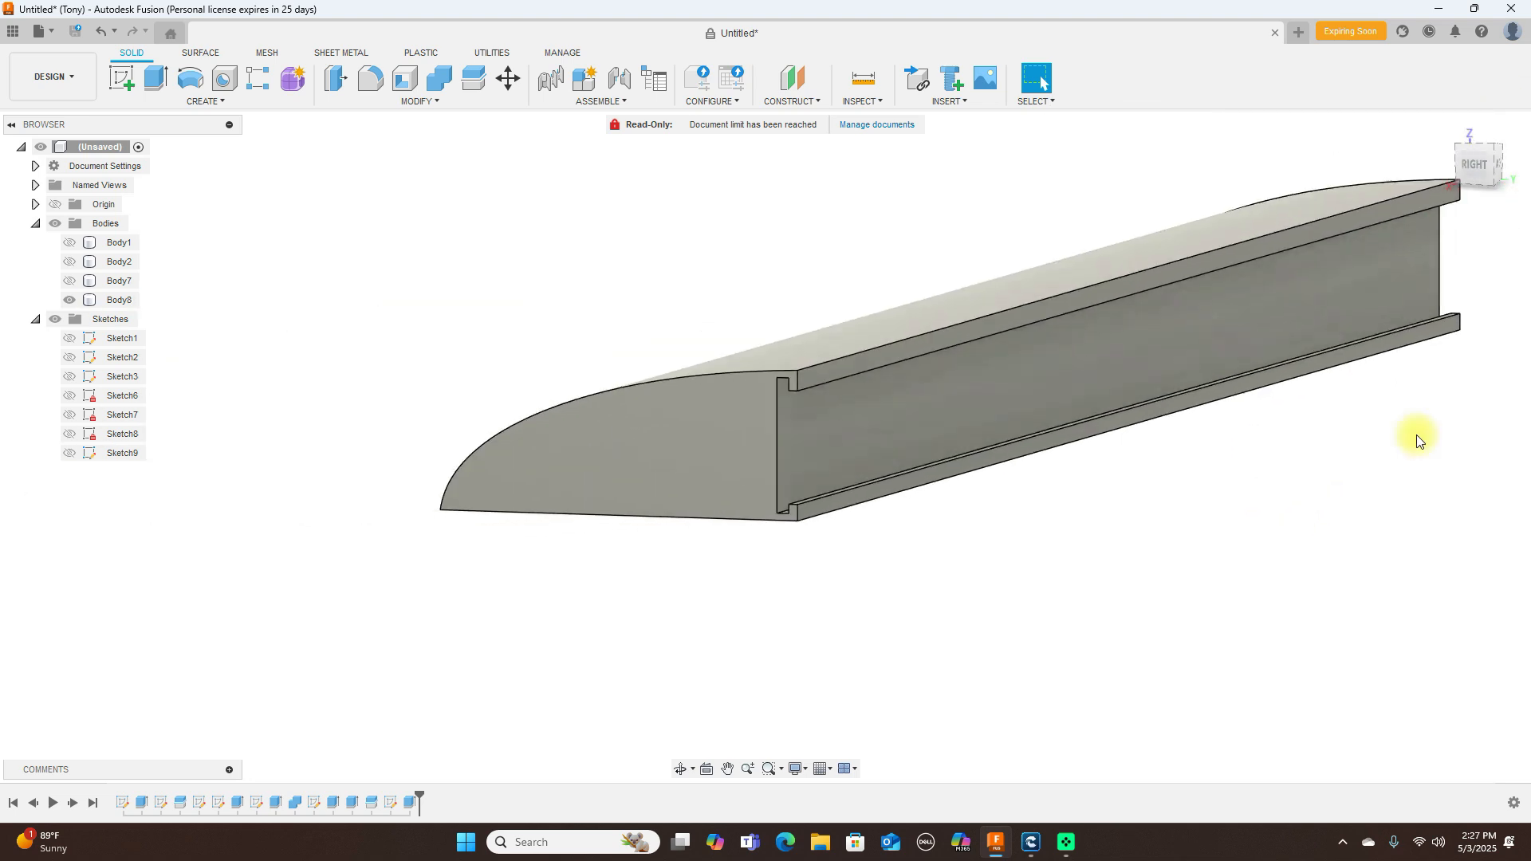
# Show the rear body again beside the slotted nose and view the joint straight from the end.
pyautogui.click(118, 280)
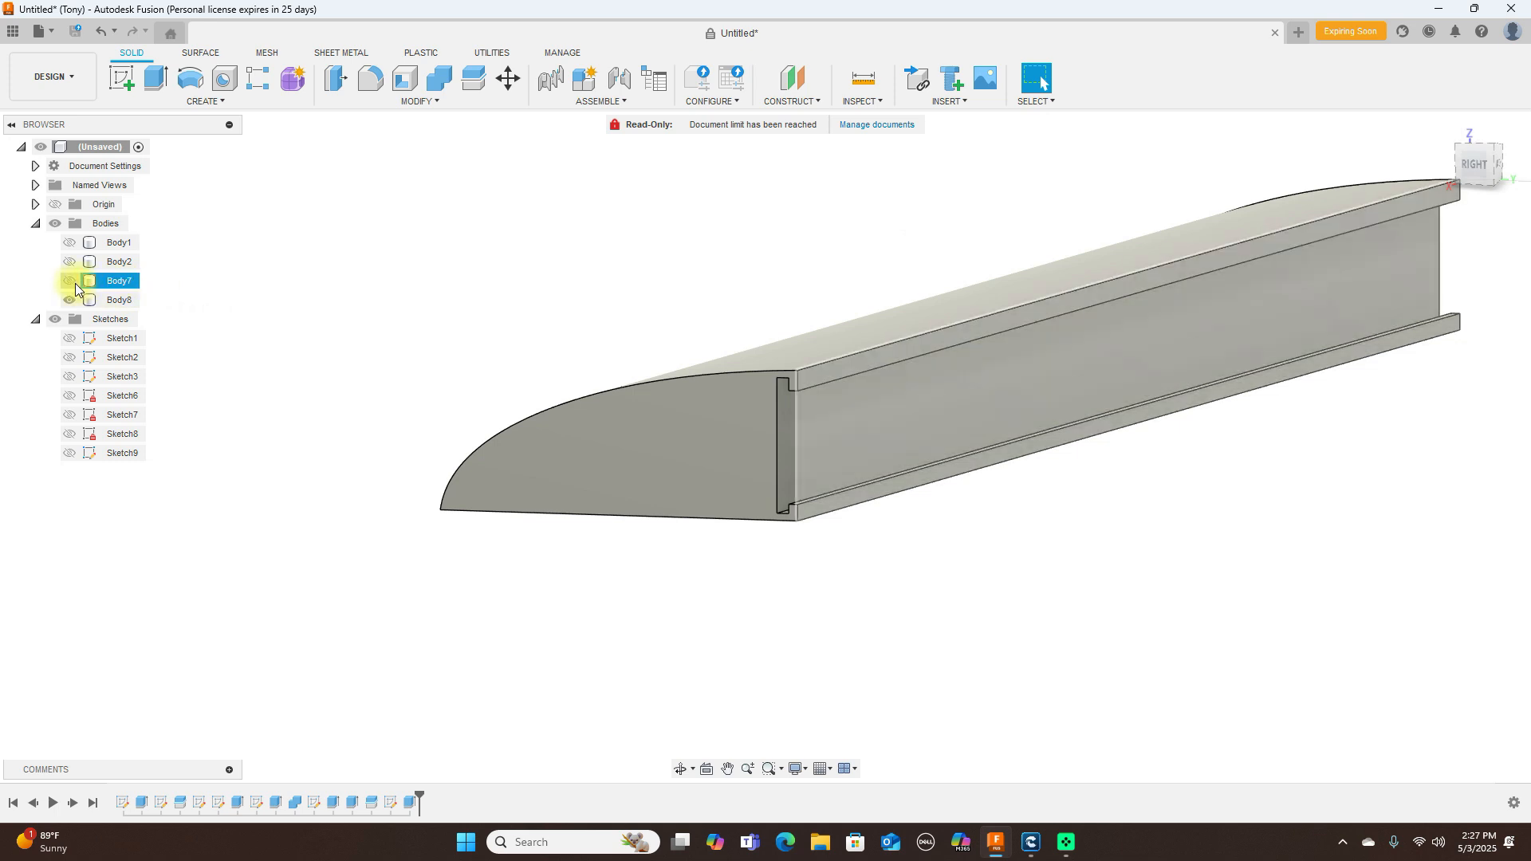
pyautogui.click(69, 281)
pyautogui.click(1506, 170)
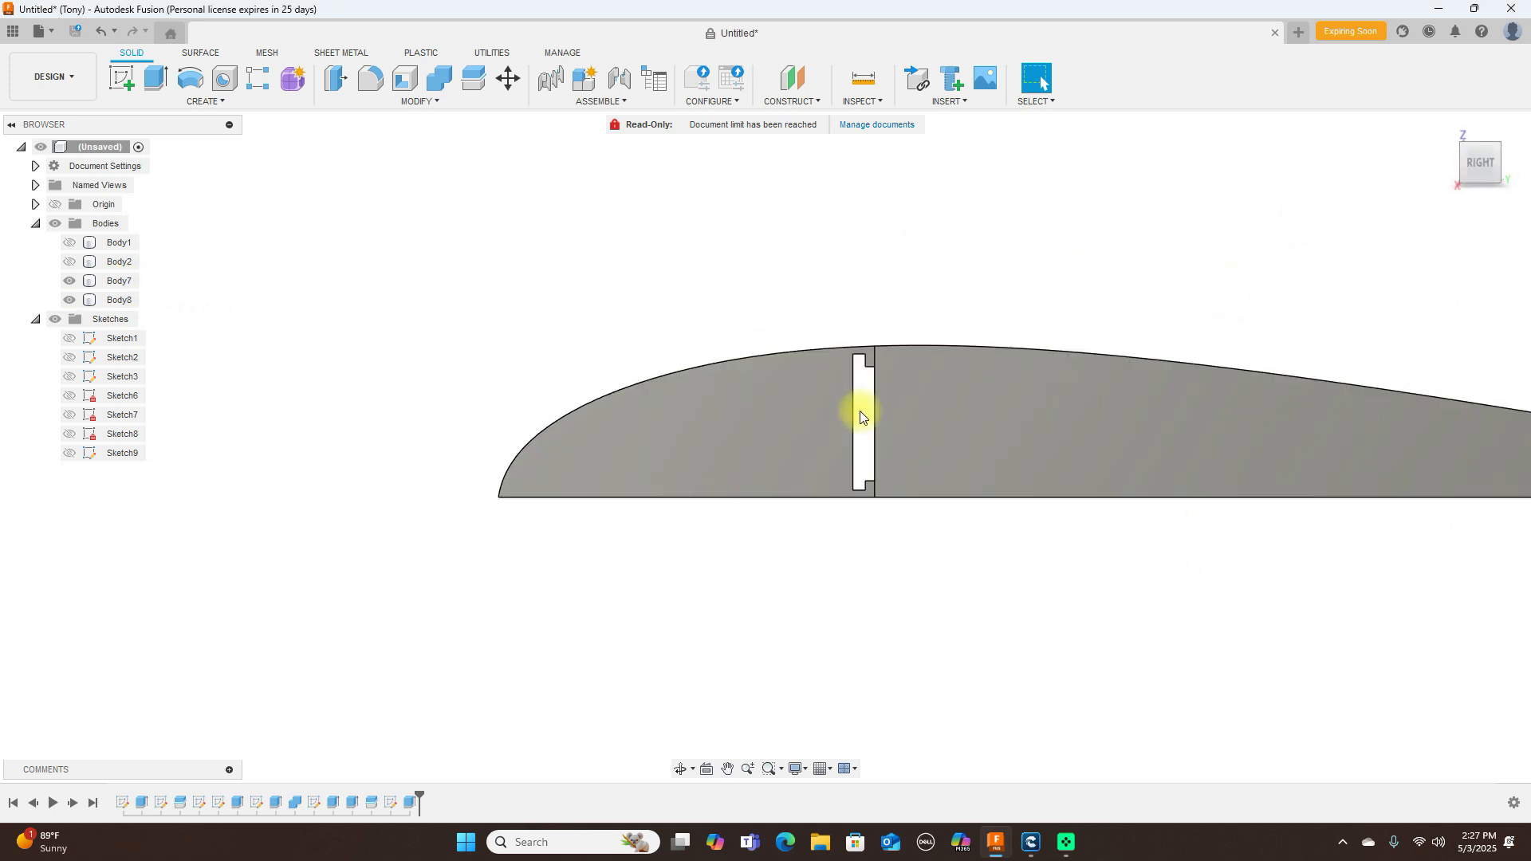
# Start a sketch on the rear body's front joint face and view the joint straight from the wing's end.
pyautogui.scroll(2, 1080, 353)
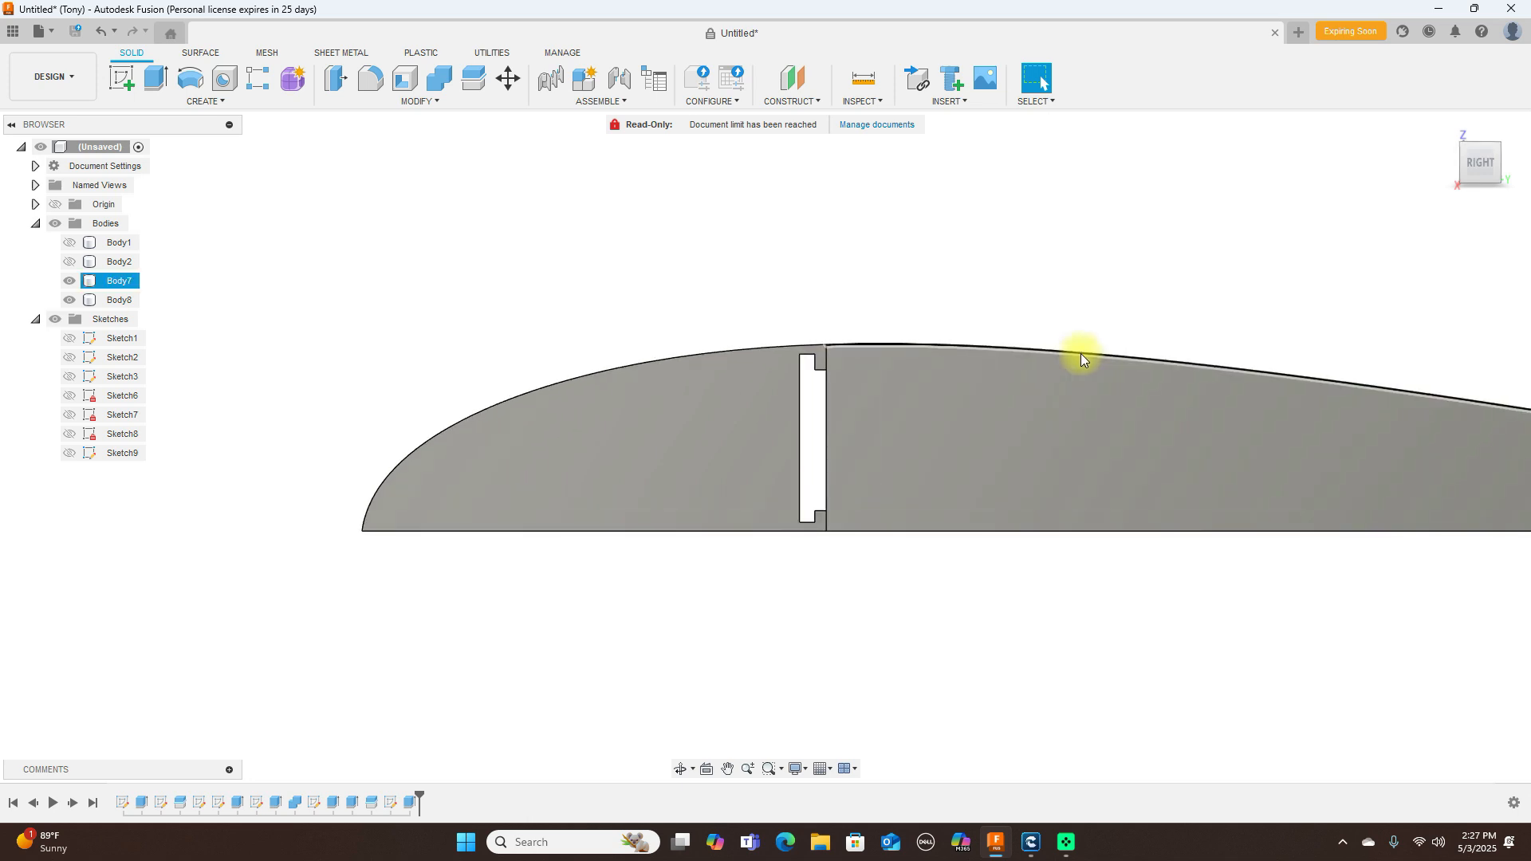
pyautogui.scroll(2, 813, 367)
pyautogui.scroll(5, 814, 371)
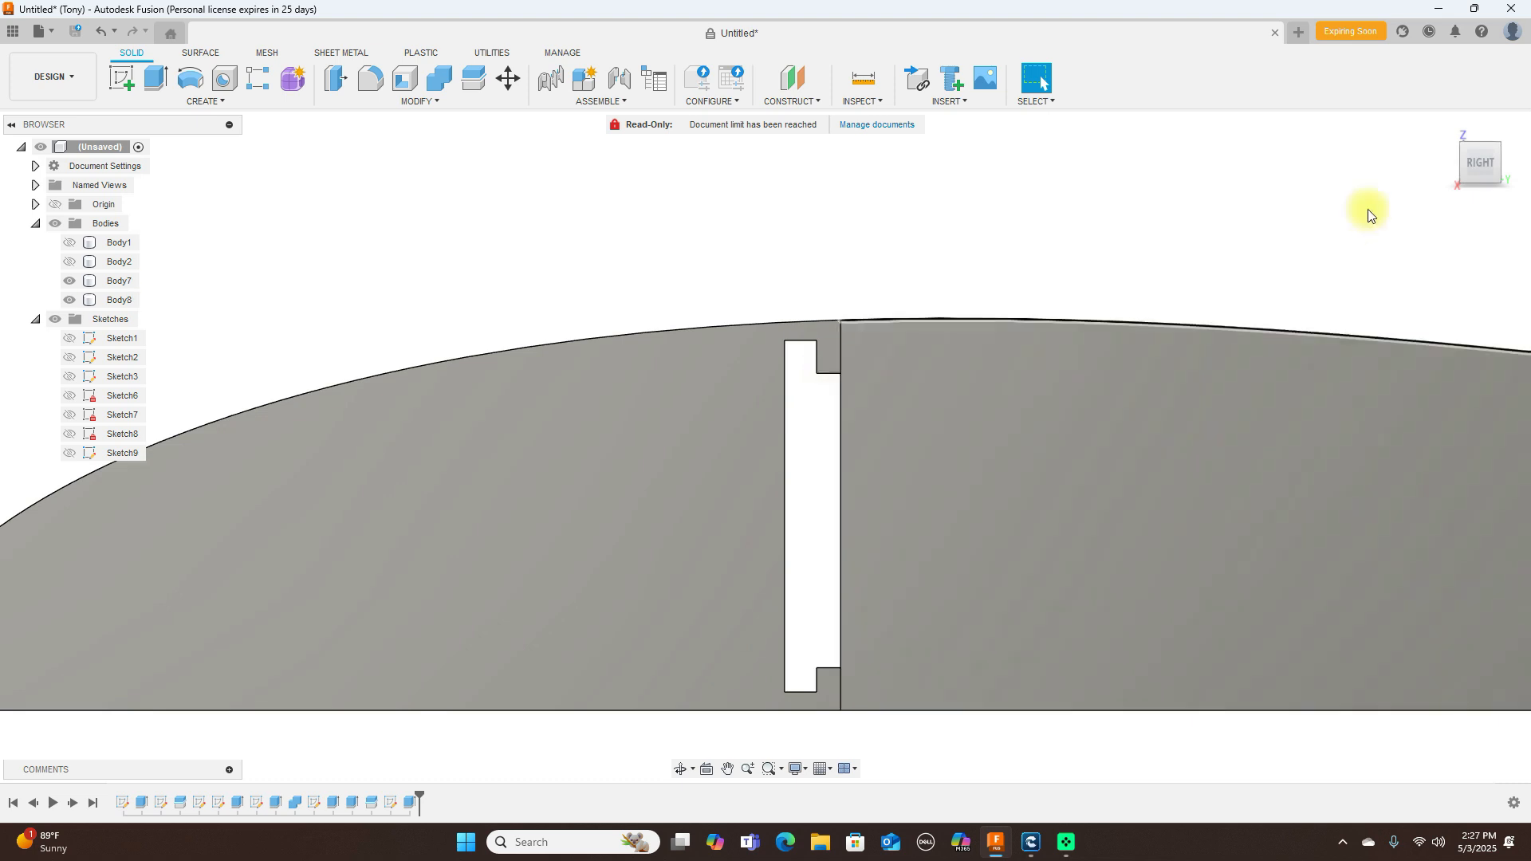
pyautogui.moveTo(1467, 167); pyautogui.dragTo(1472, 163)
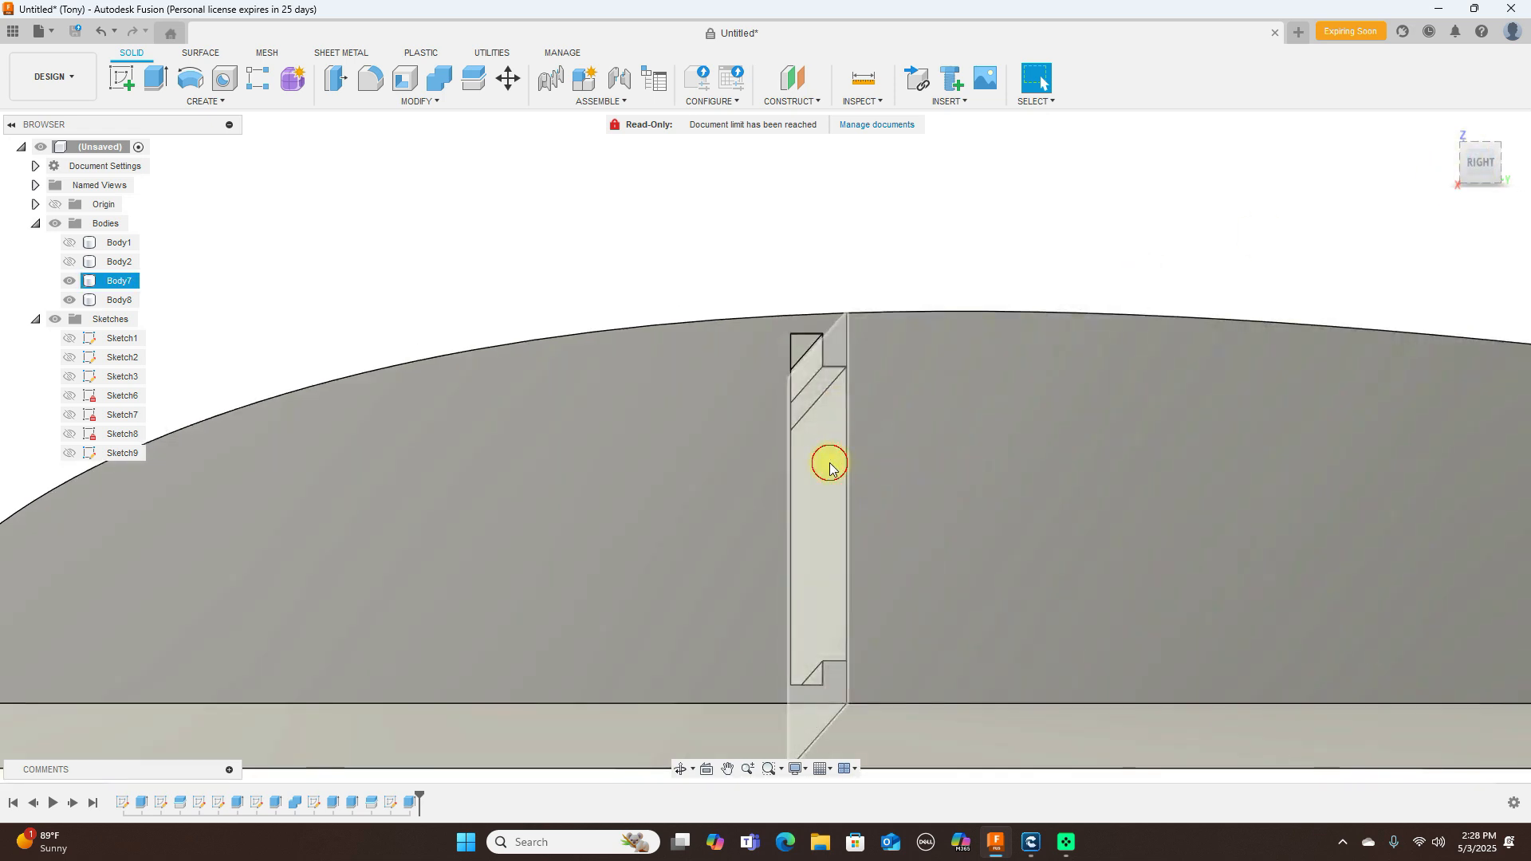
pyautogui.click(833, 456)
pyautogui.click(121, 77)
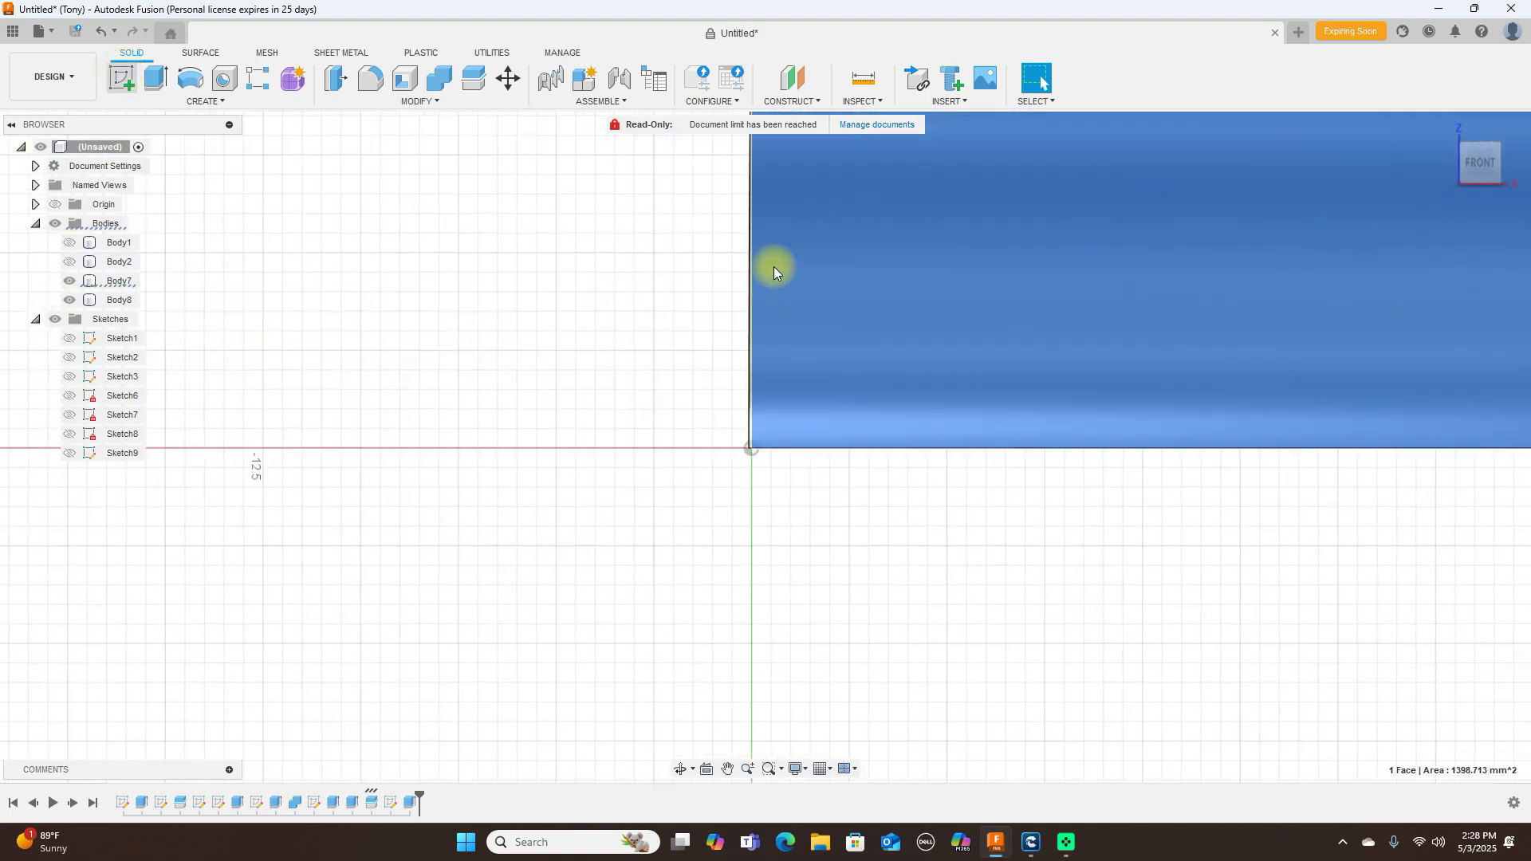
pyautogui.moveTo(1181, 411); pyautogui.dragTo(849, 504, button='middle')
pyautogui.click(1510, 170)
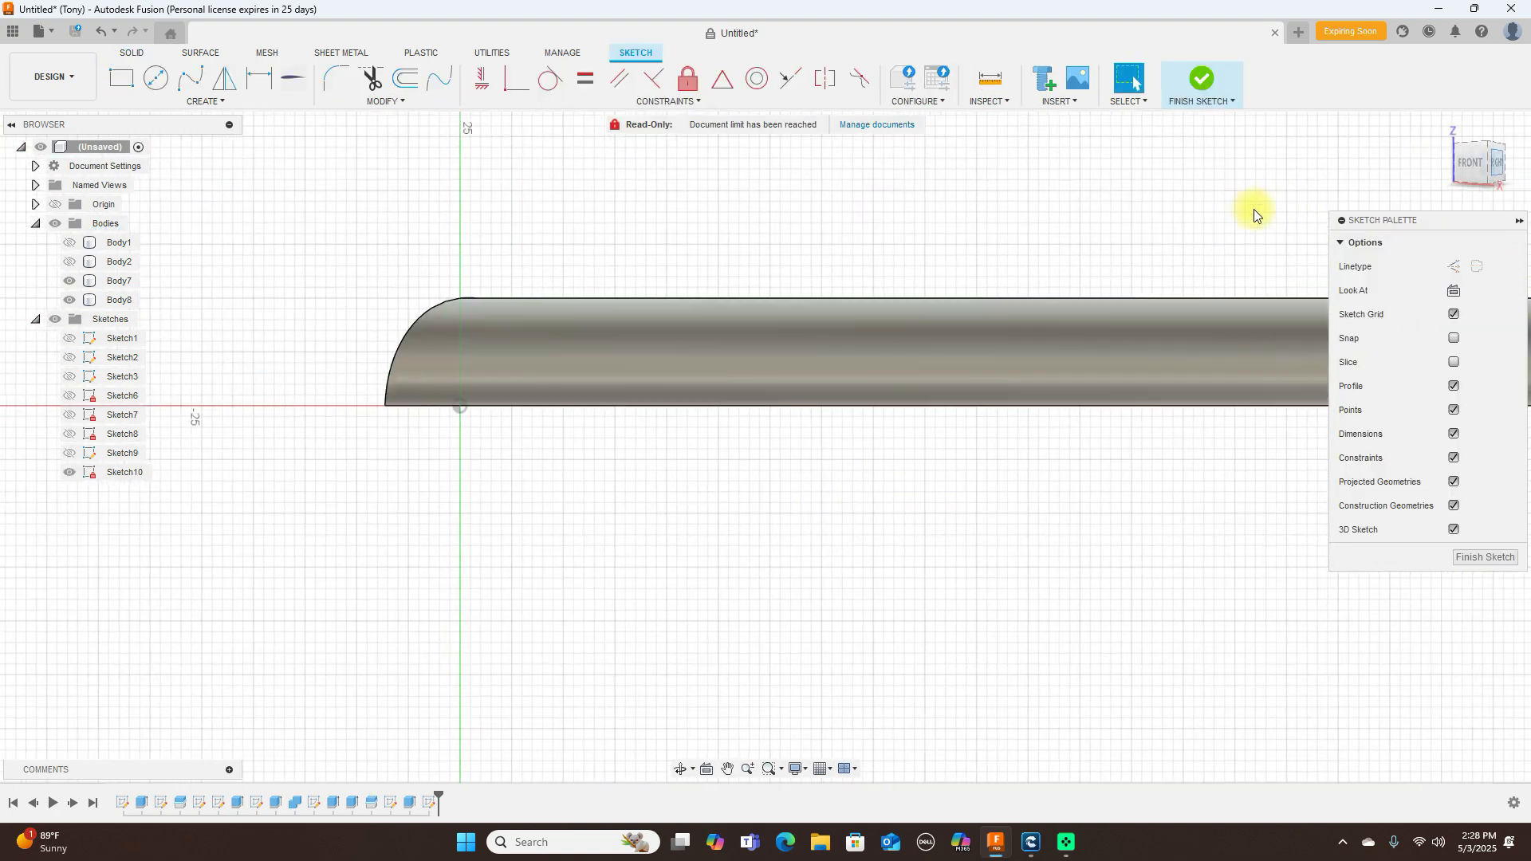
pyautogui.scroll(2, 989, 254)
pyautogui.moveTo(1523, 140)
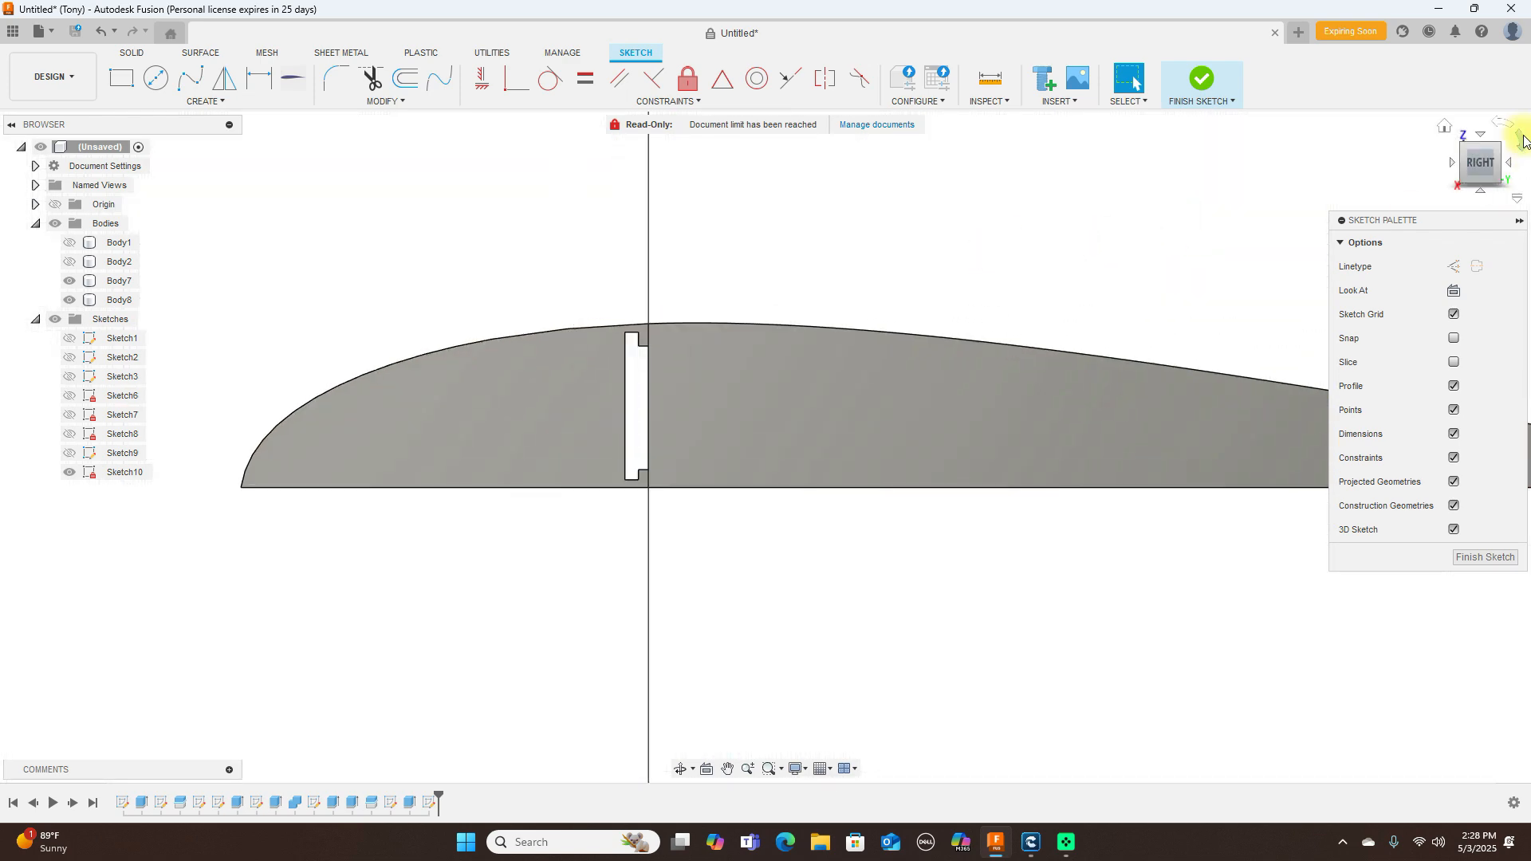
pyautogui.moveTo(1465, 169); pyautogui.dragTo(1467, 162)
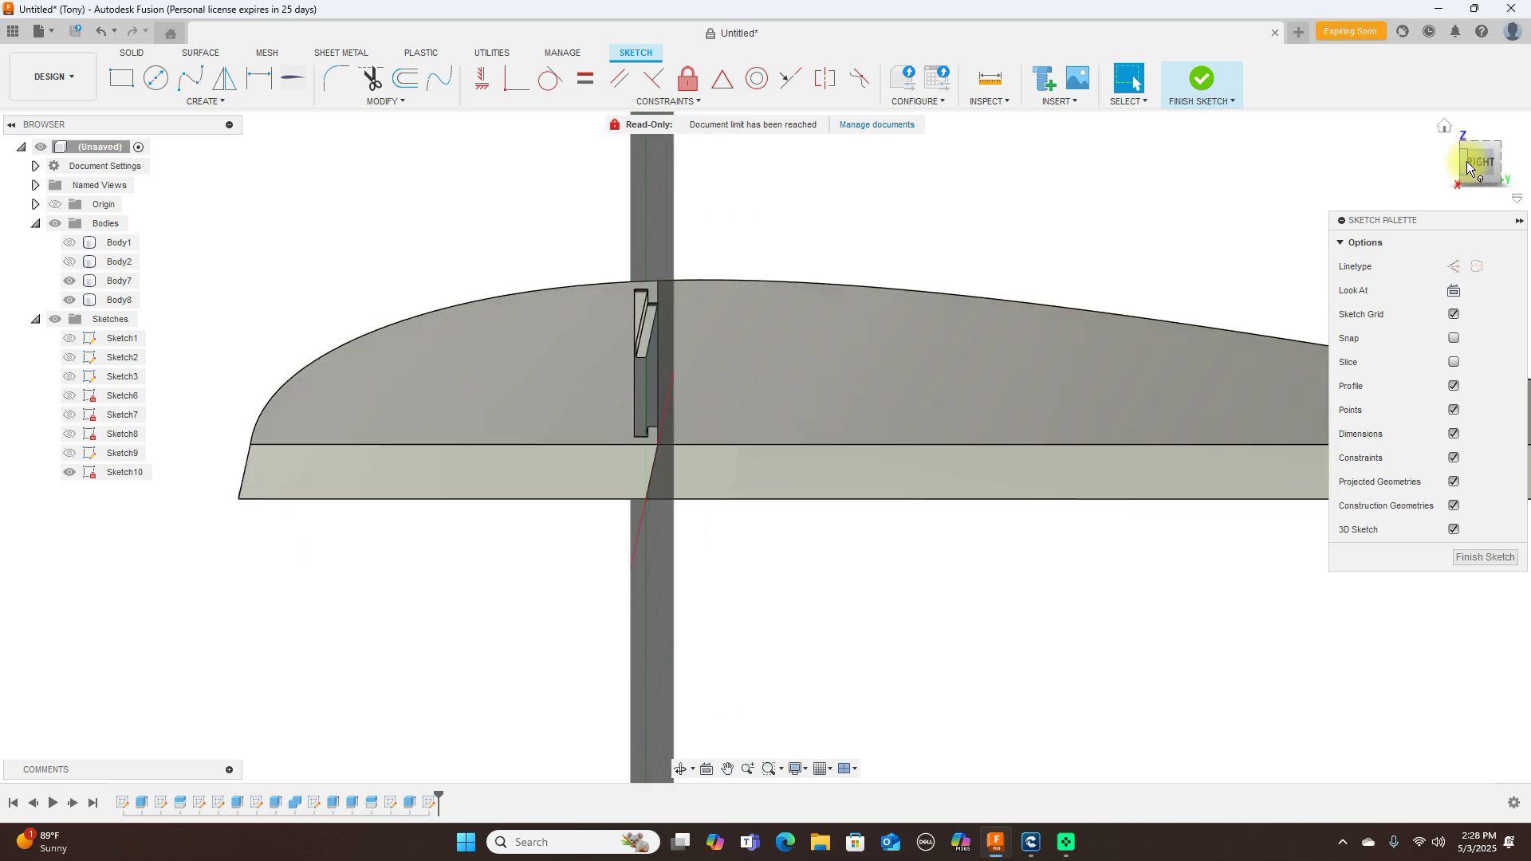
pyautogui.click(1471, 165)
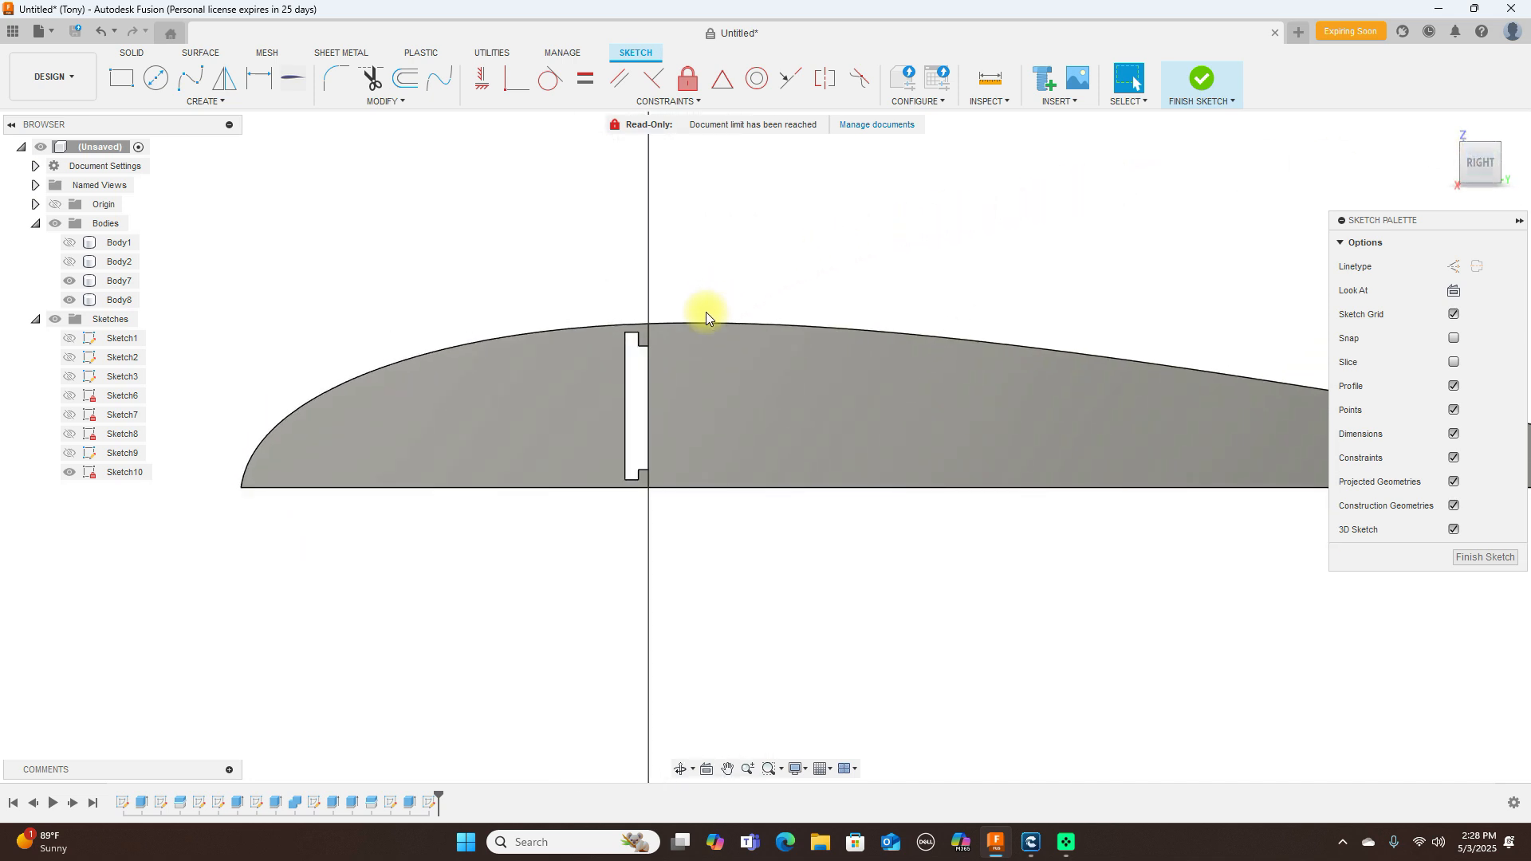
# Try to draw a line from the rear corner of the slot's upper lip in this sketch, cancelling the command.
pyautogui.scroll(5, 647, 352)
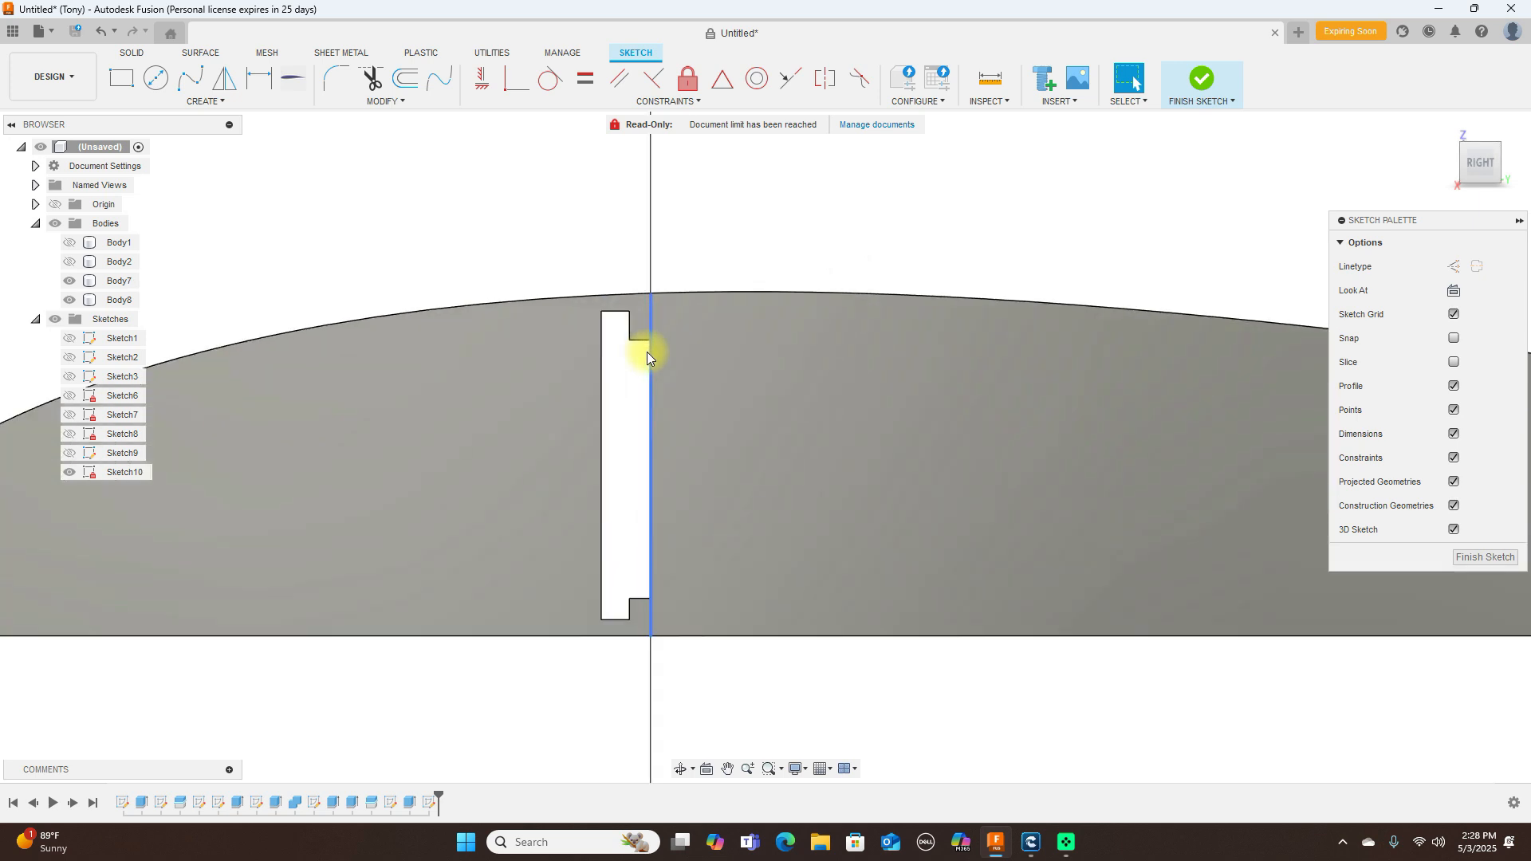
pyautogui.scroll(3, 647, 352)
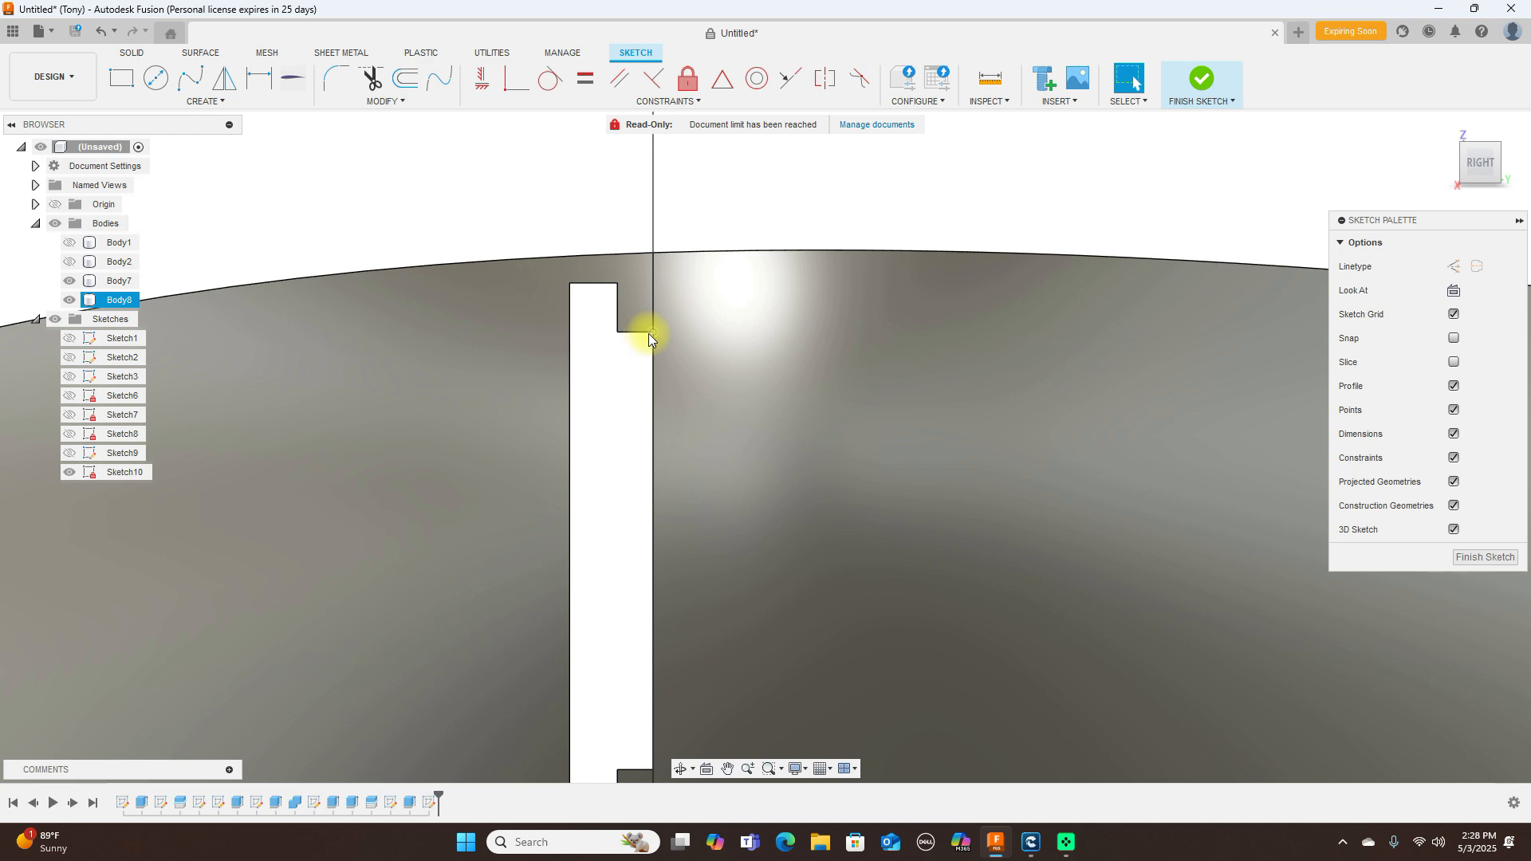
pyautogui.press('Return')
pyautogui.click(651, 333)
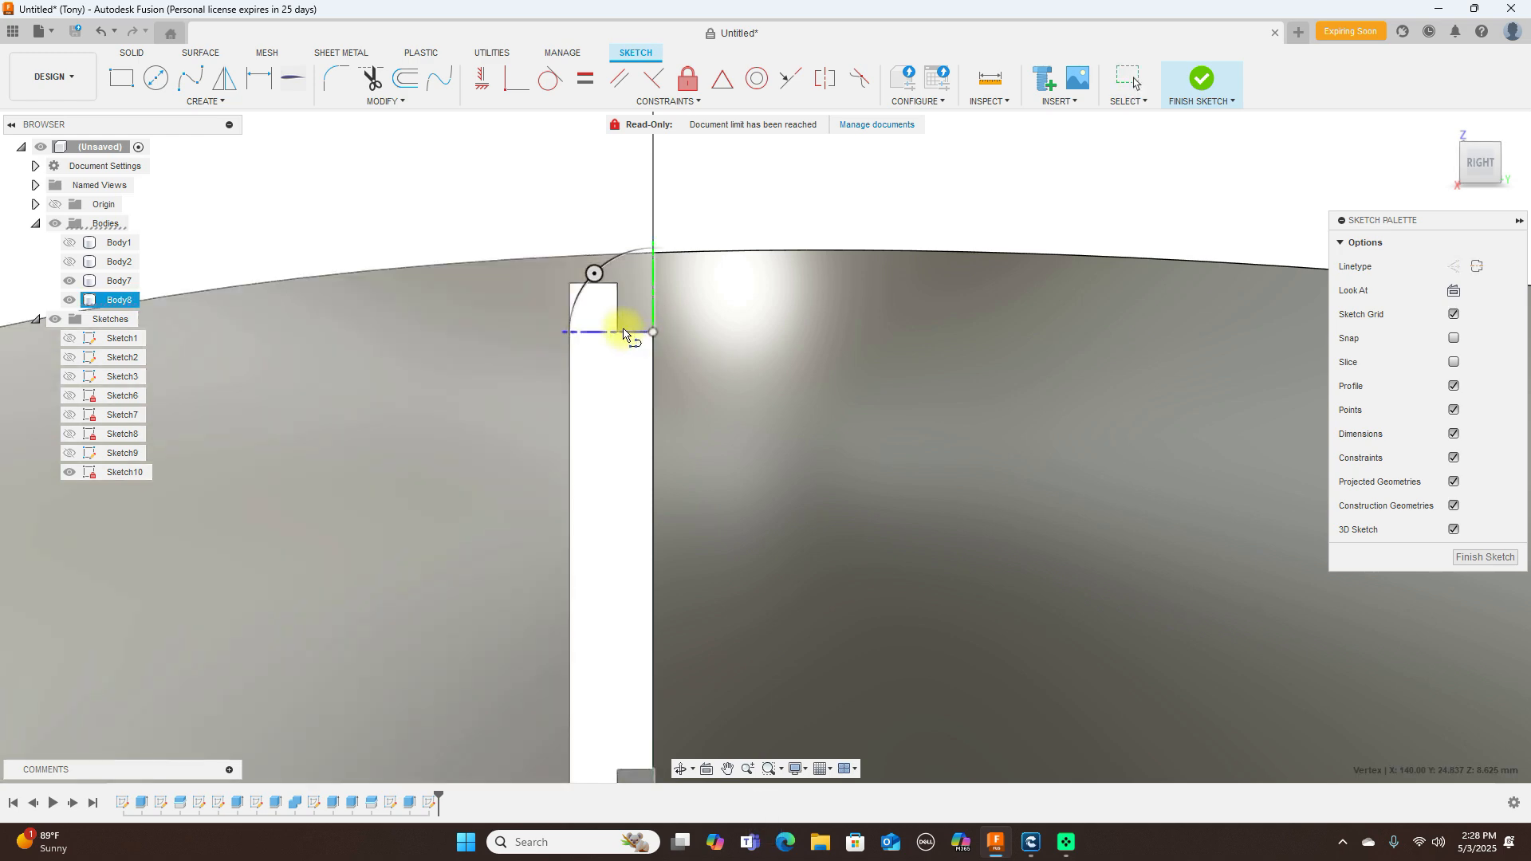
pyautogui.rightClick(619, 333)
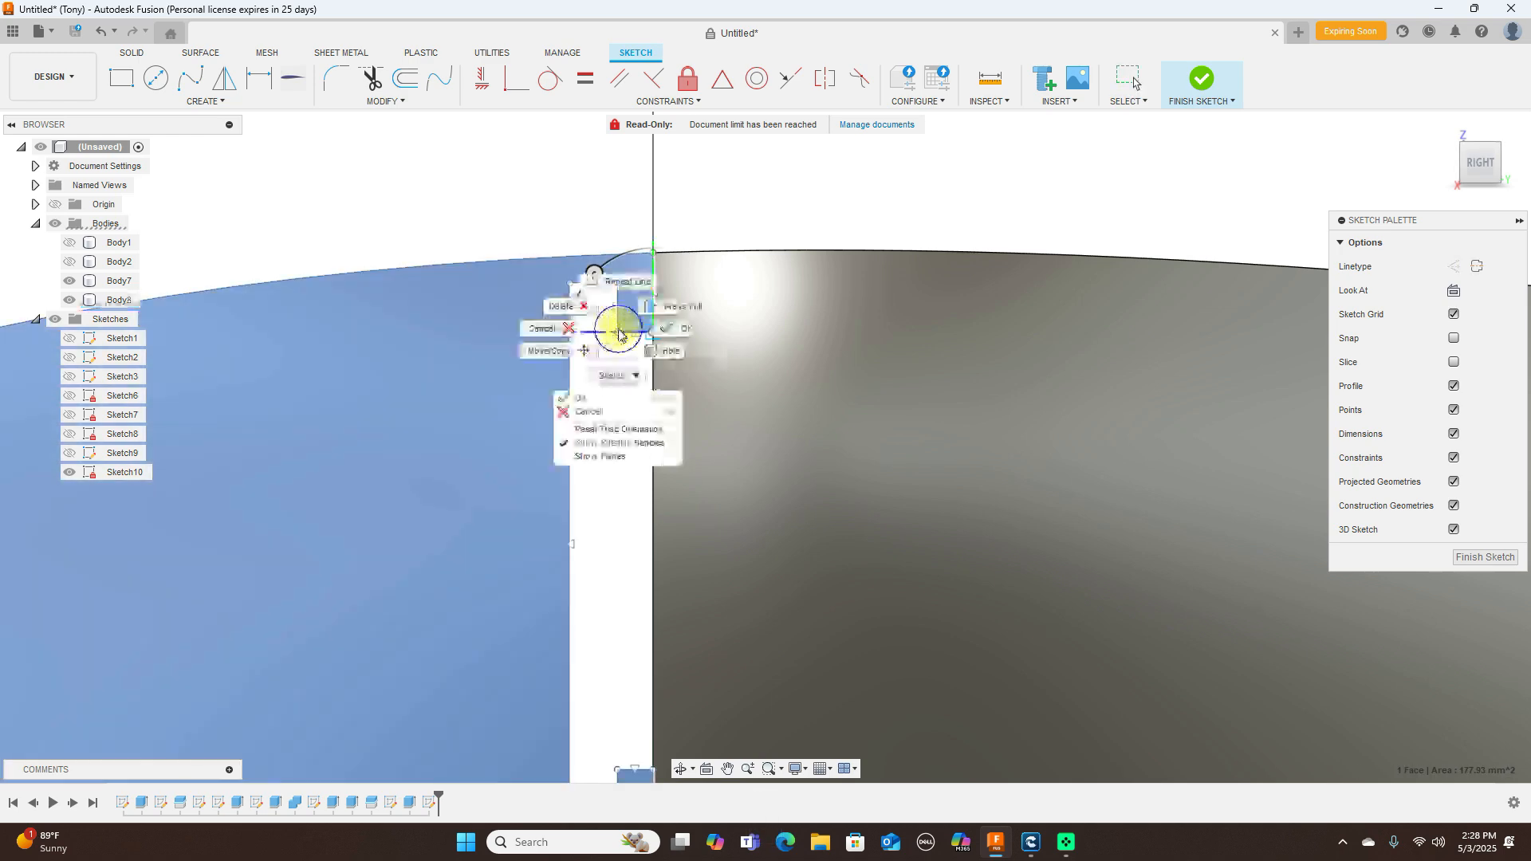
pyautogui.click(678, 306)
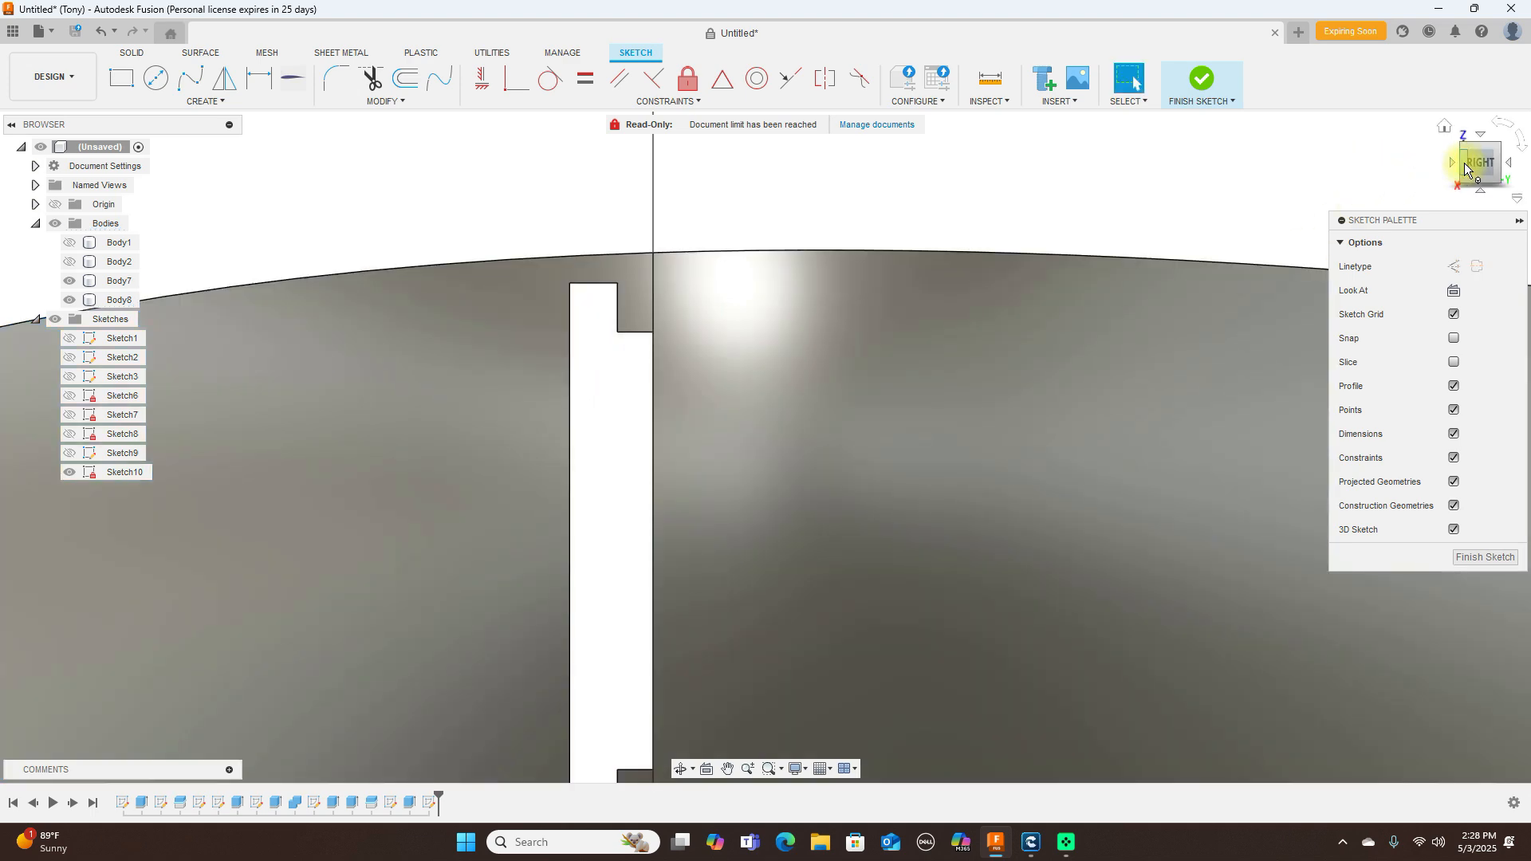
# Inspect the rear body's joint face with the nose body briefly hidden, and return to the end view.
pyautogui.moveTo(1465, 163); pyautogui.dragTo(1430, 169)
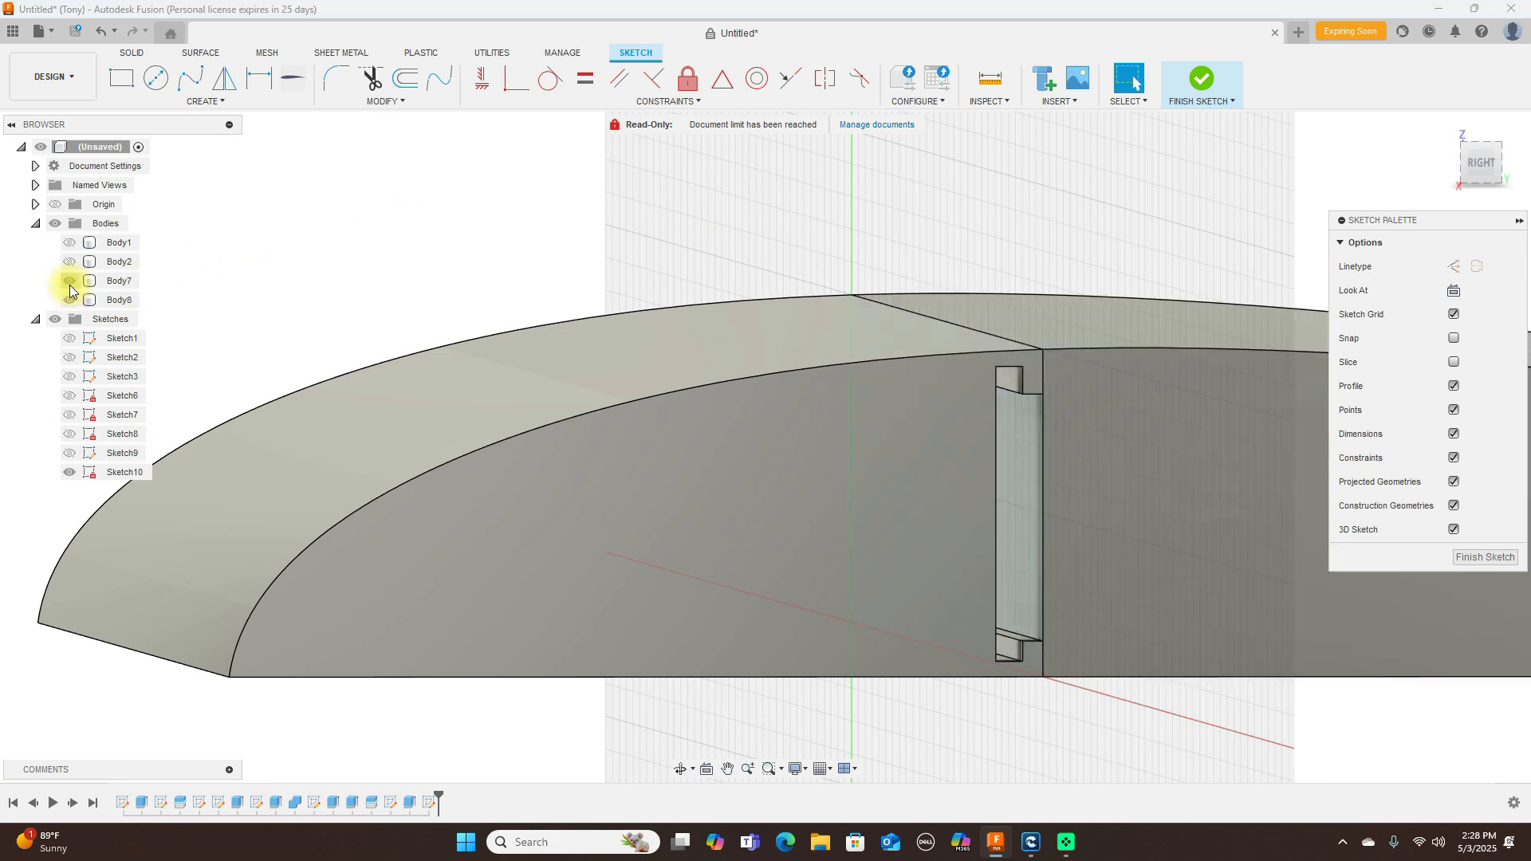
pyautogui.click(70, 300)
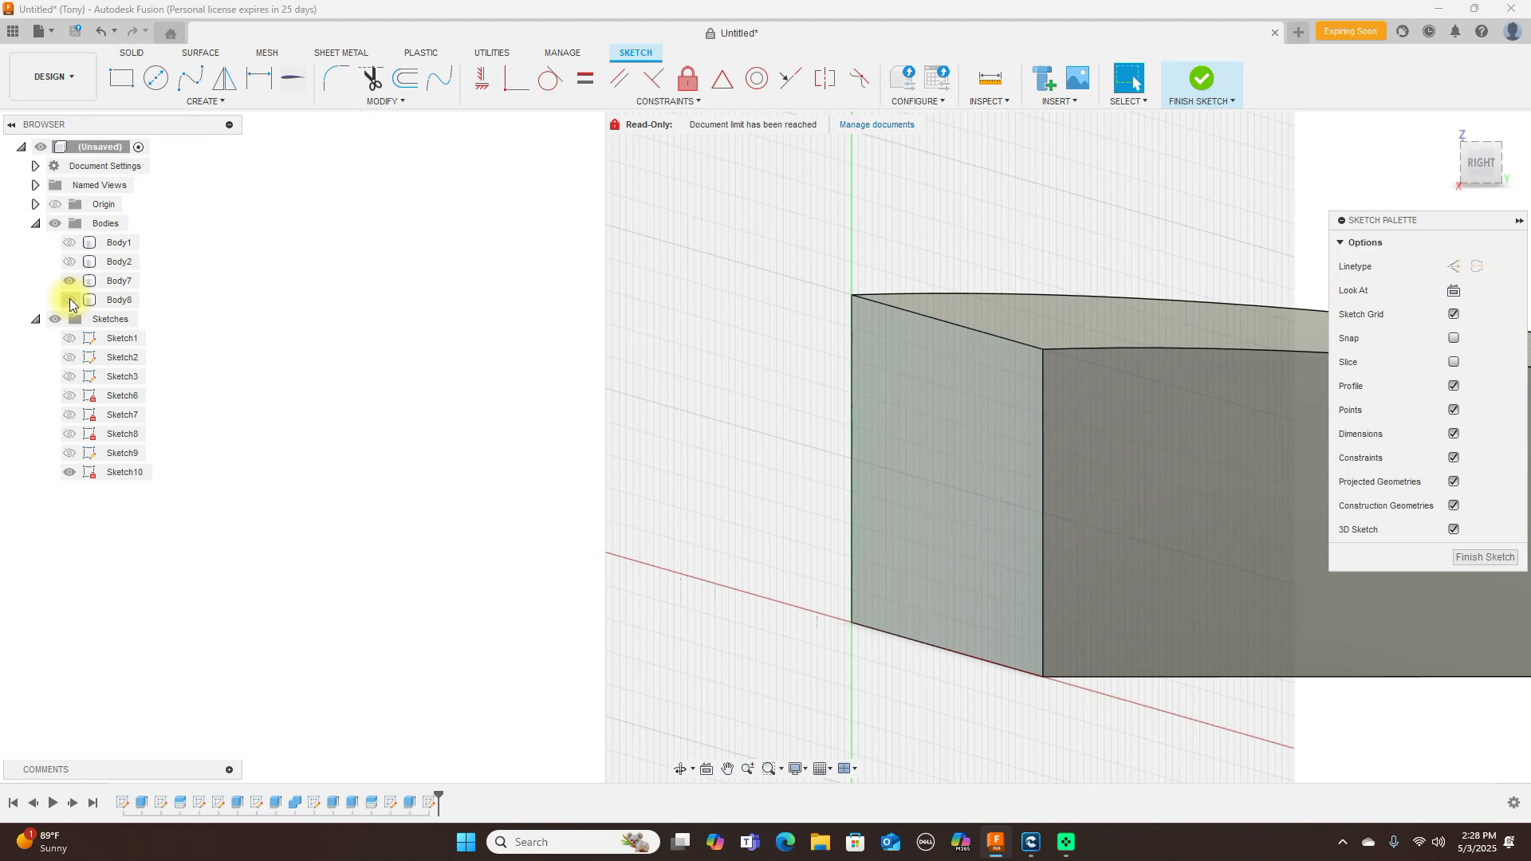
pyautogui.click(71, 301)
pyautogui.click(1270, 318)
pyautogui.press('Escape')
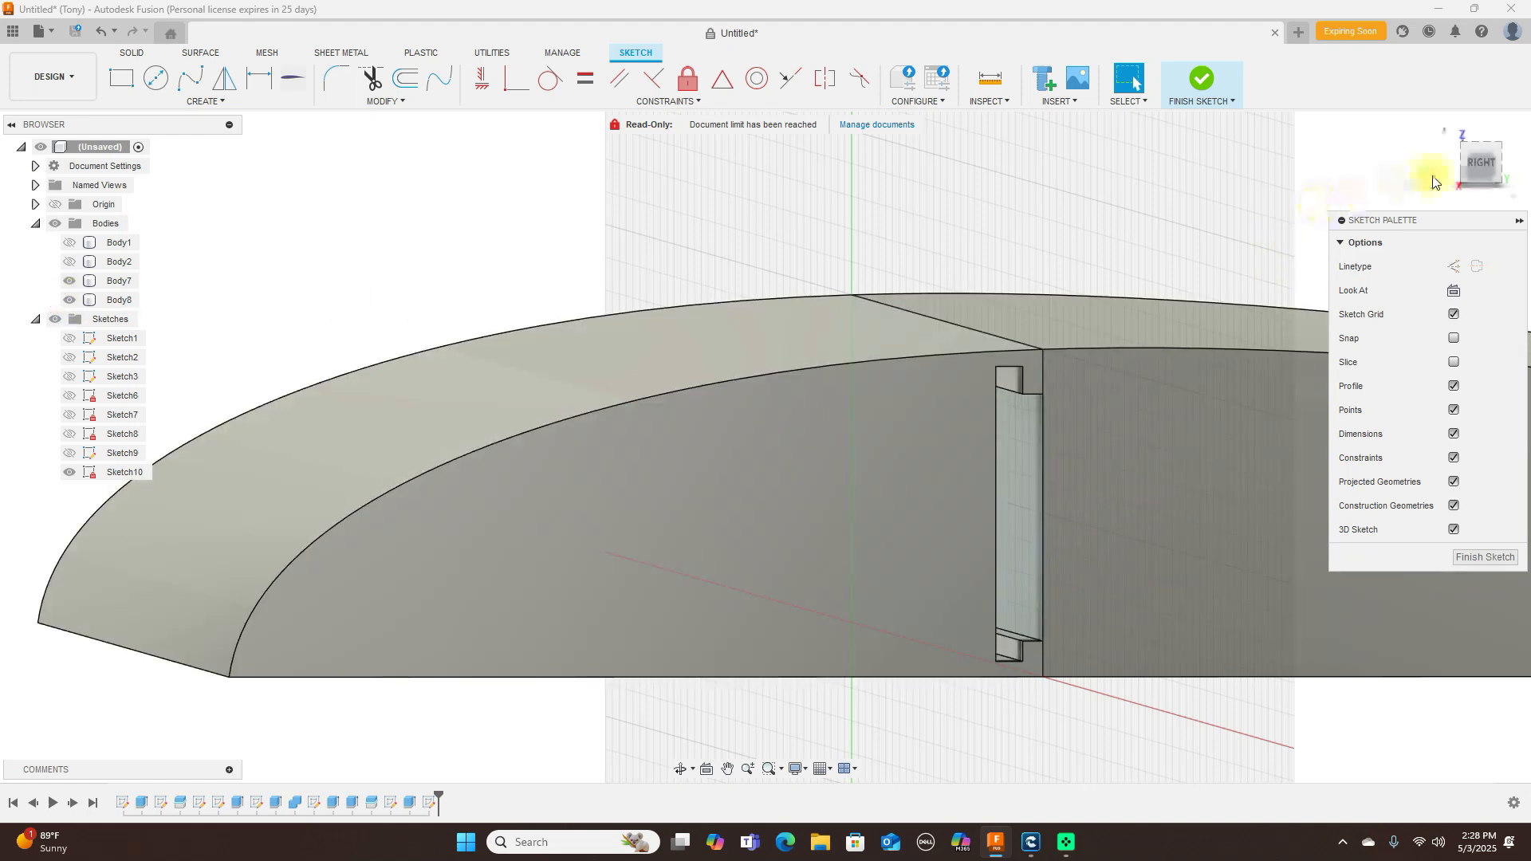
pyautogui.click(1471, 166)
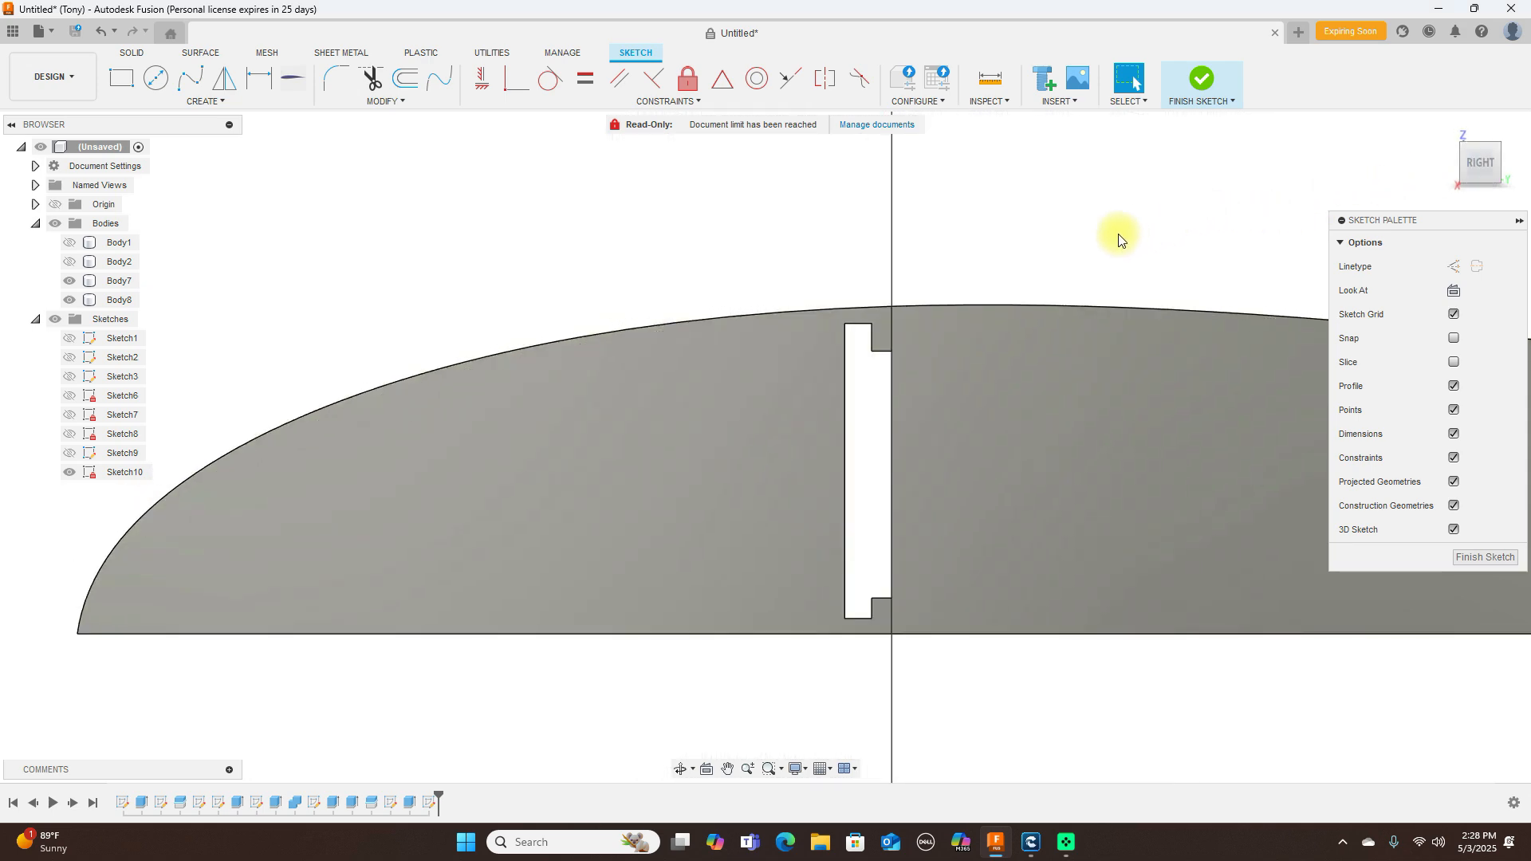
pyautogui.scroll(1, 1052, 260)
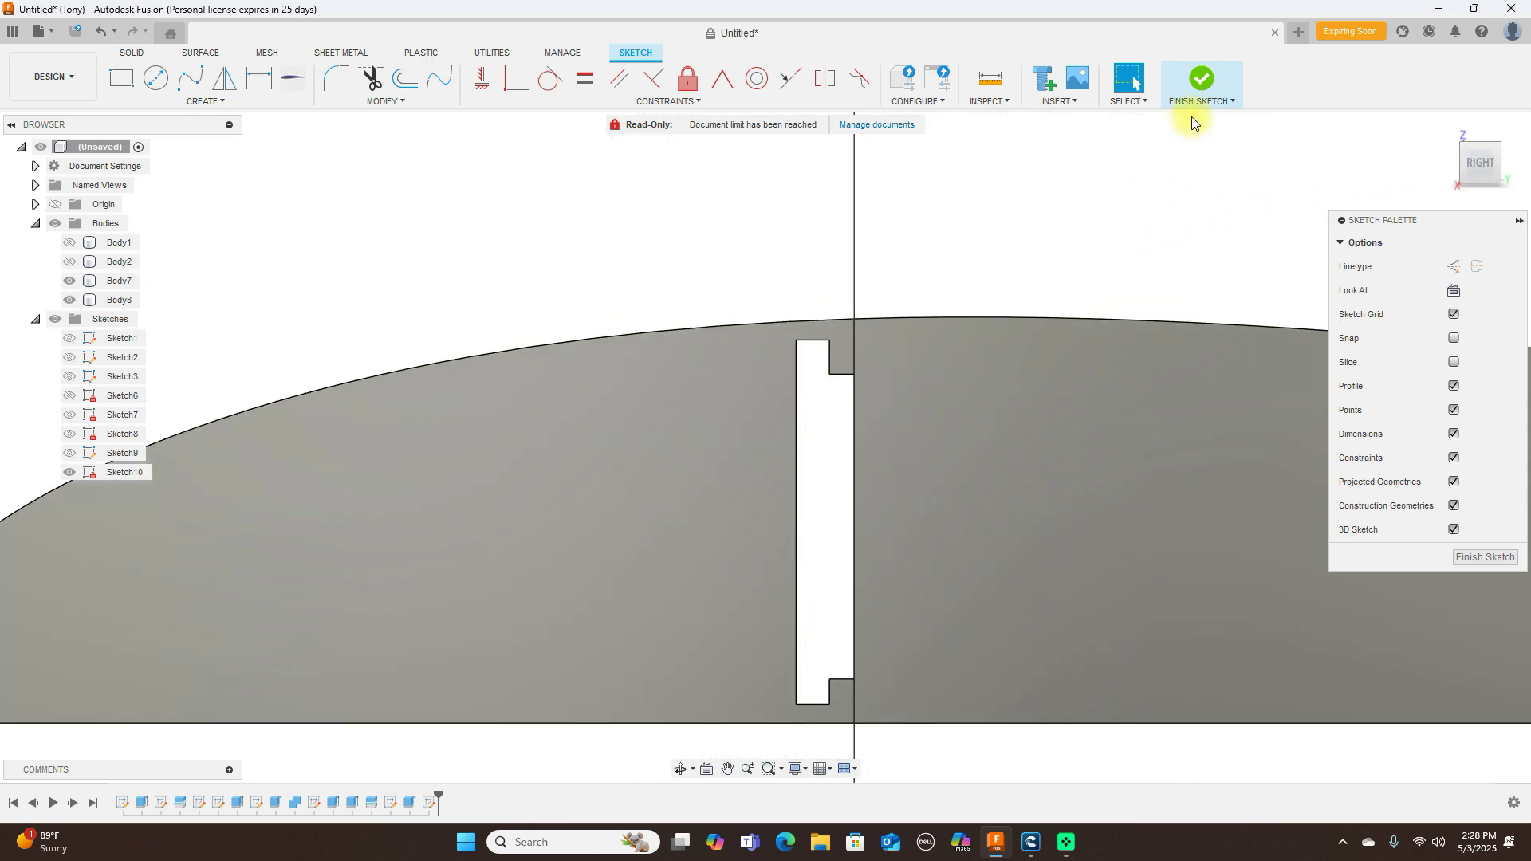
# Undo the latest visibility changes of the nose body and show it beside the rear body again.
pyautogui.rightClick(1170, 149)
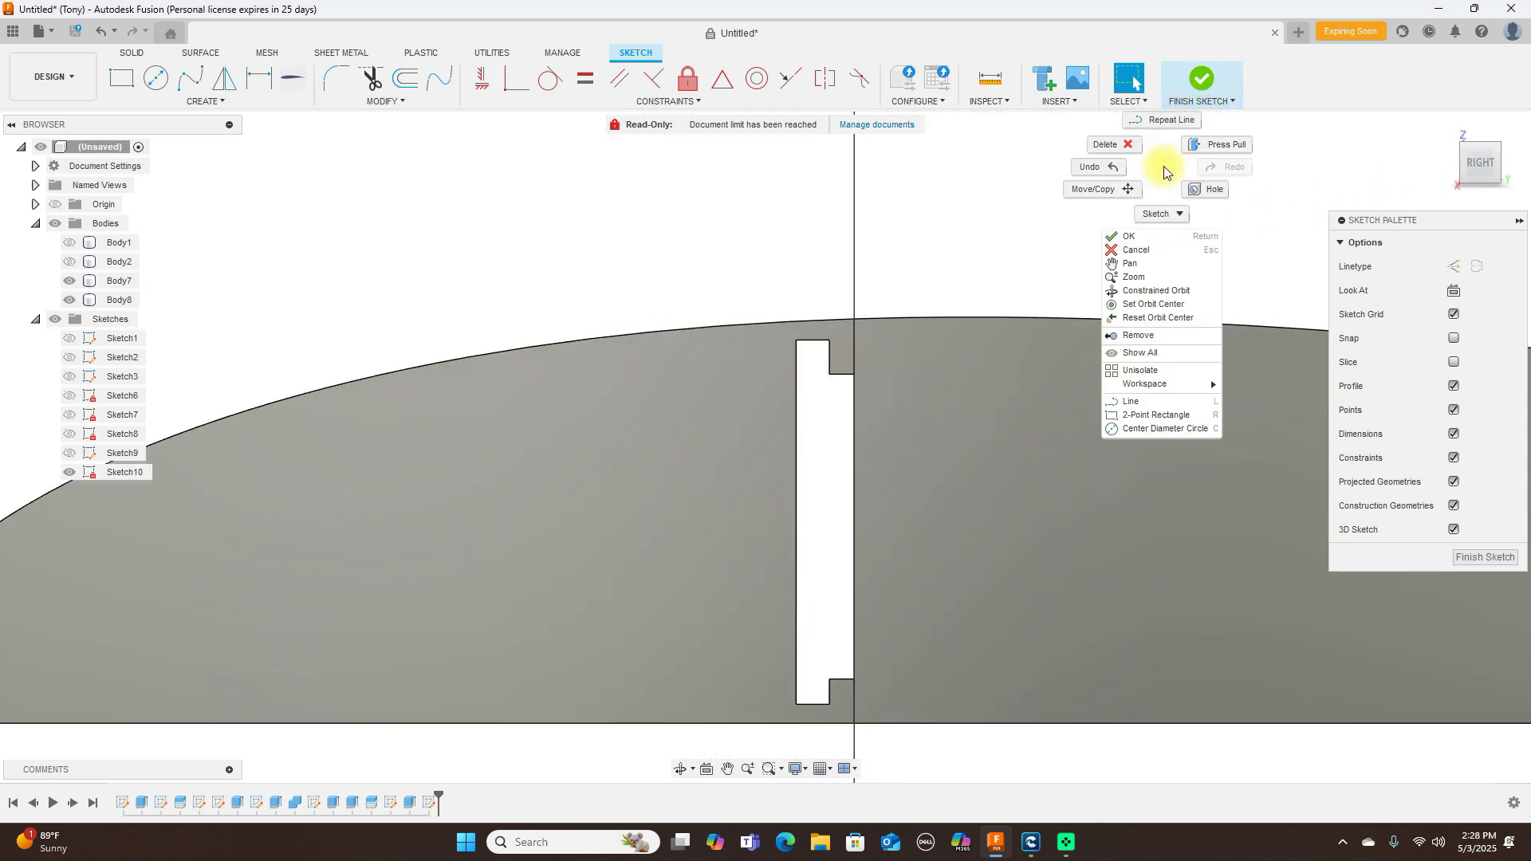
pyautogui.click(1110, 161)
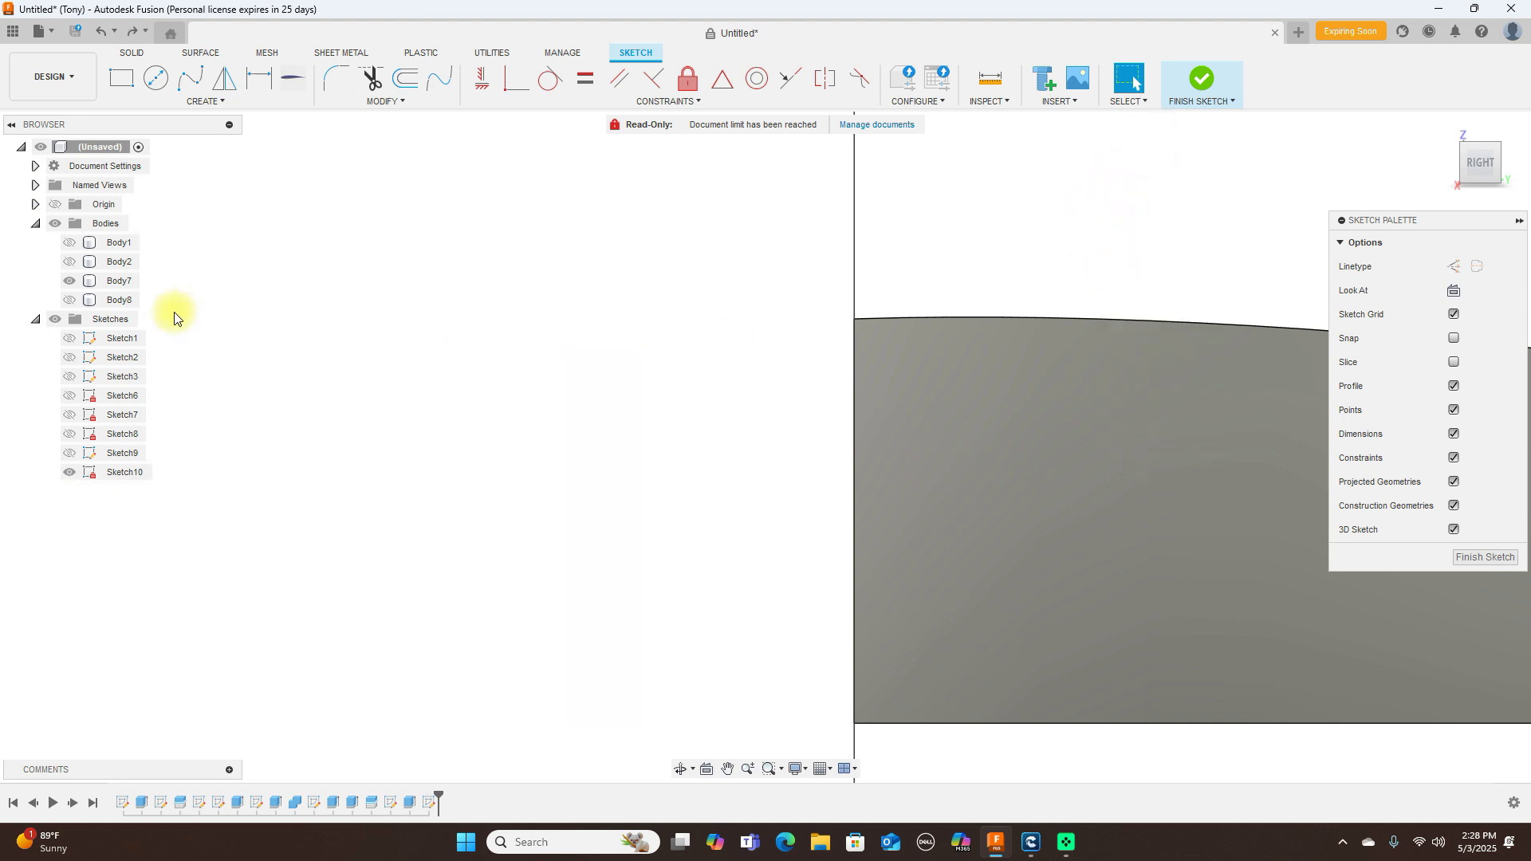
pyautogui.click(70, 299)
pyautogui.scroll(-4, 949, 394)
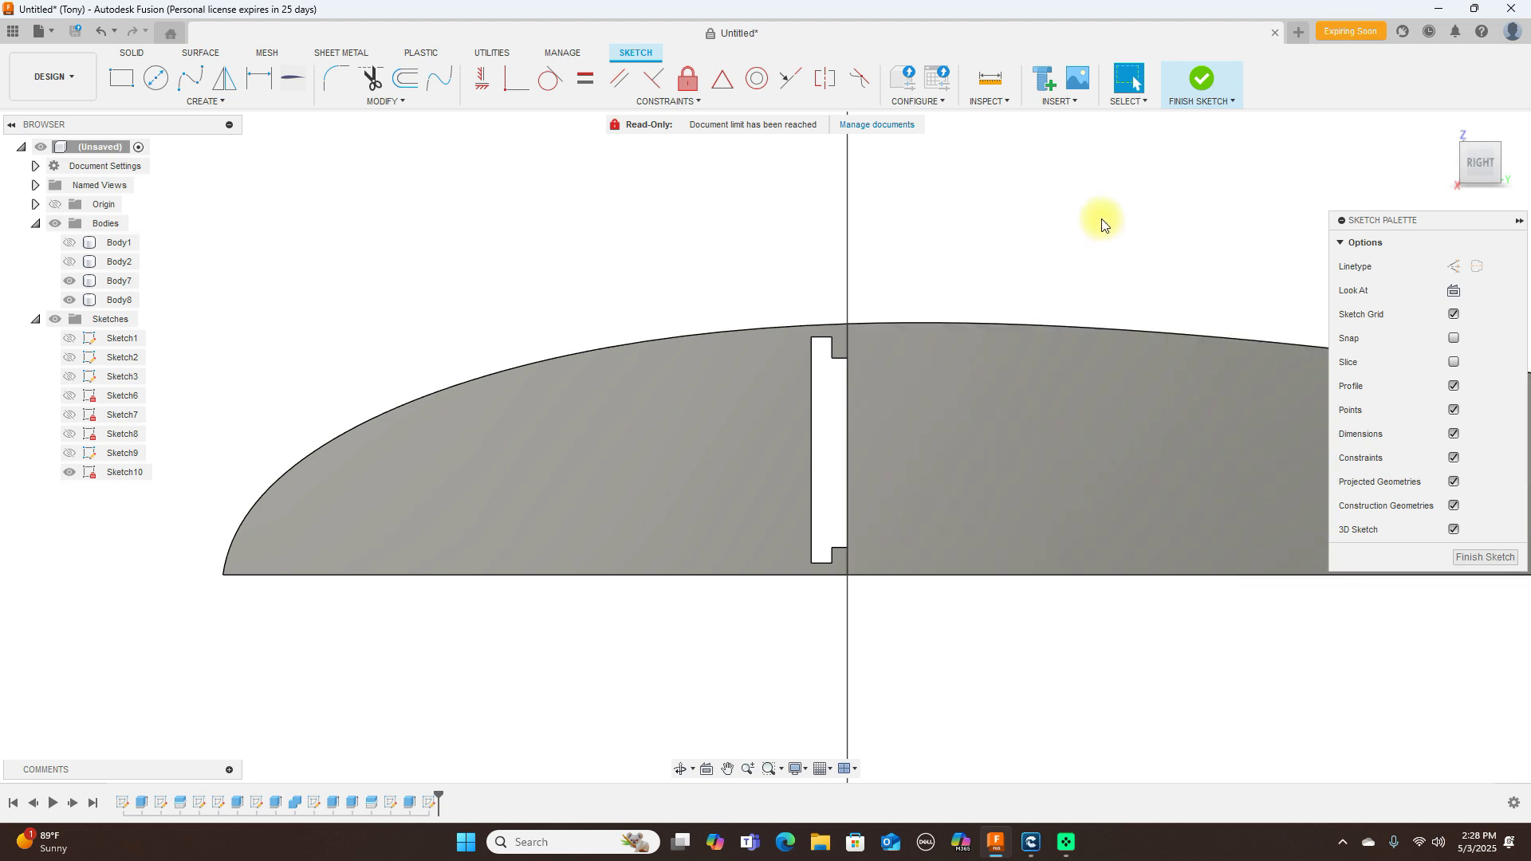
pyautogui.rightClick(1097, 212)
pyautogui.click(1043, 218)
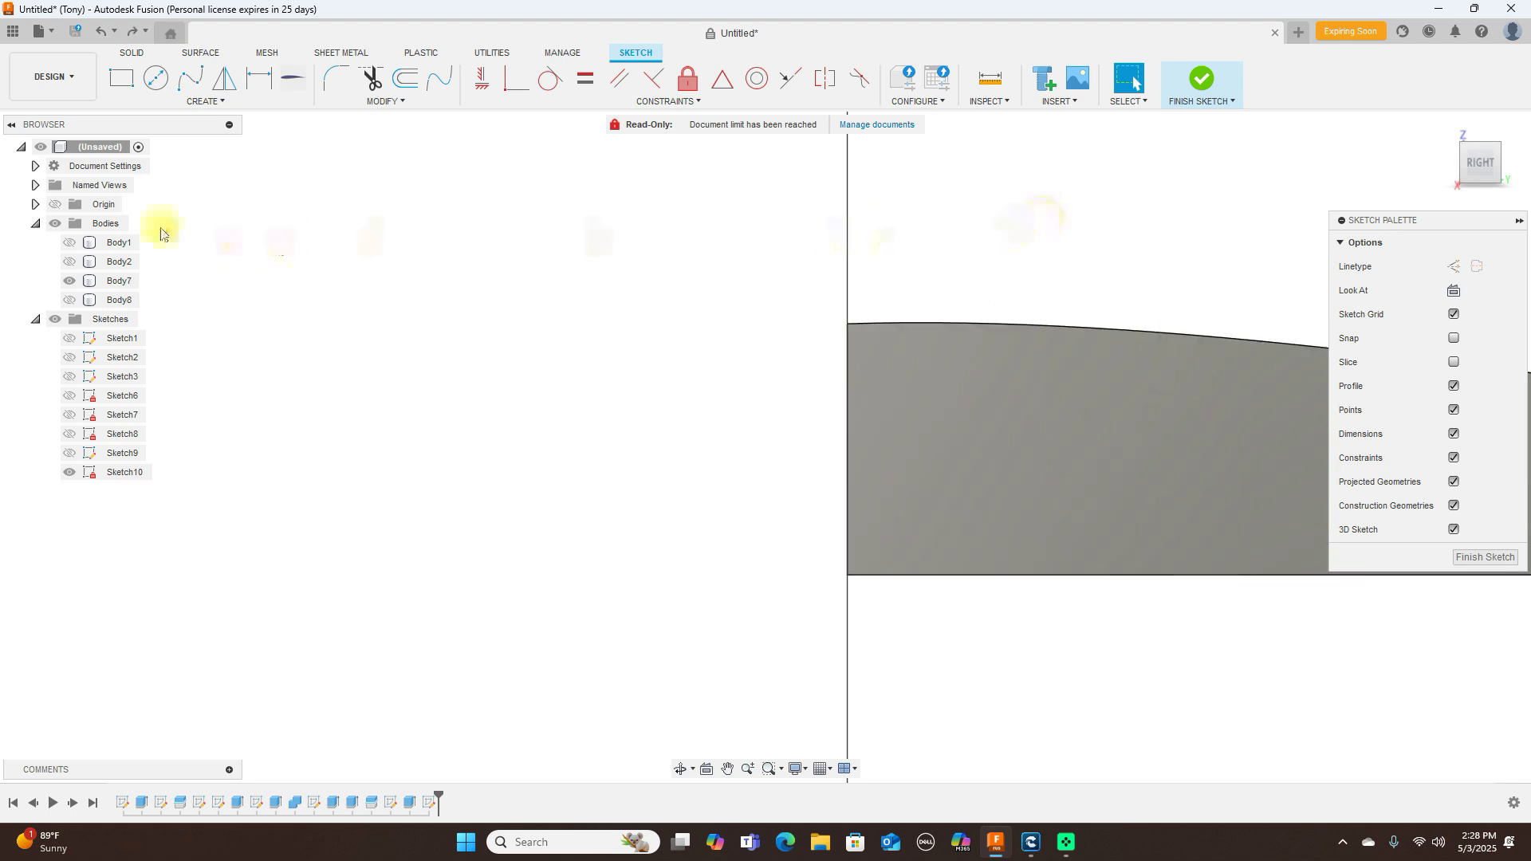
pyautogui.click(69, 299)
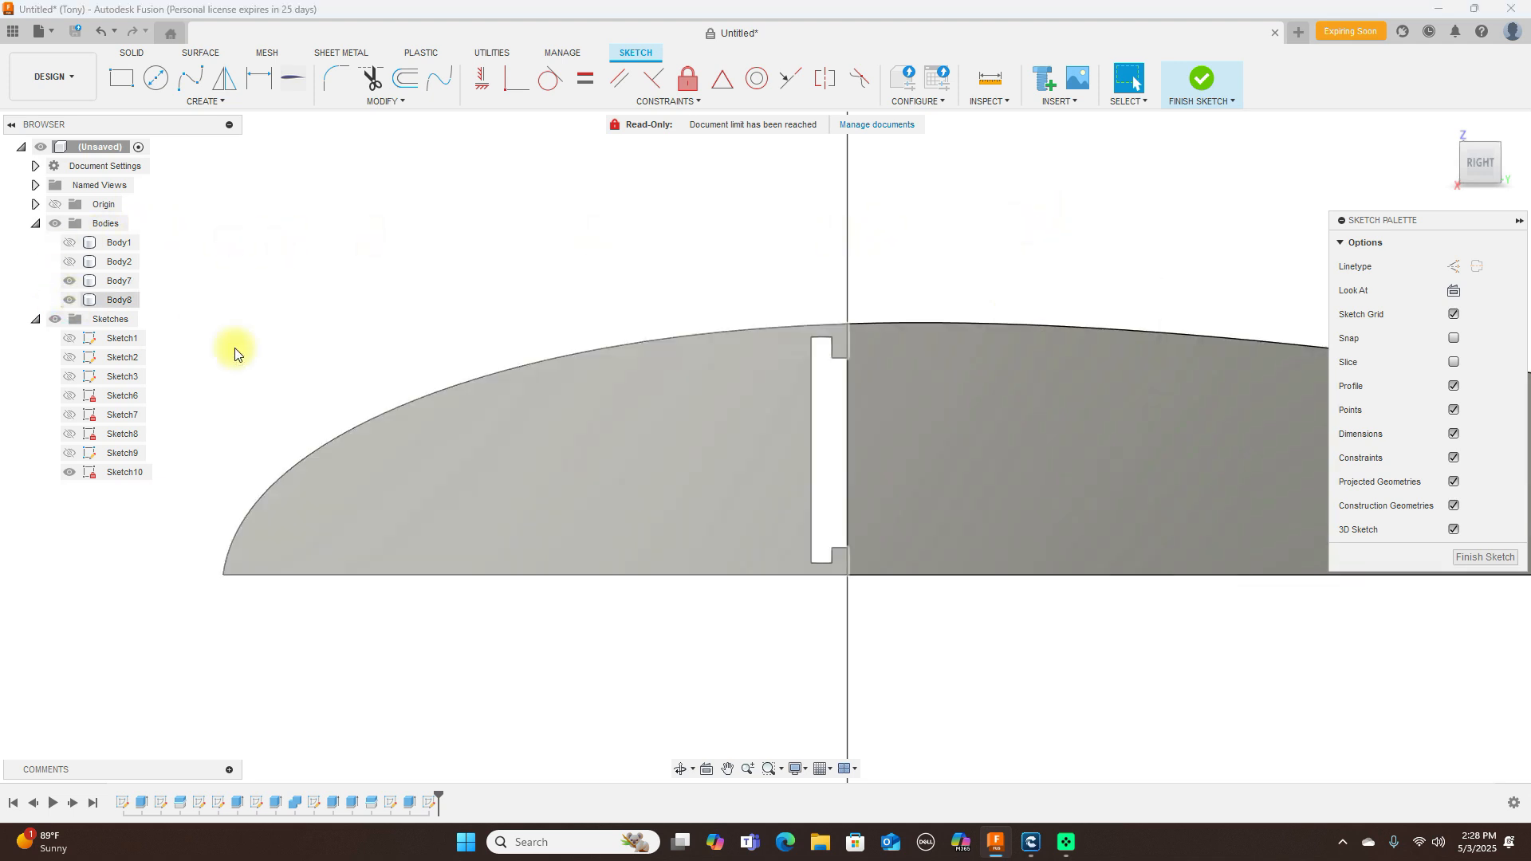
# Close the empty sketch and start a new sketch on the rear body's end face.
pyautogui.click(973, 449)
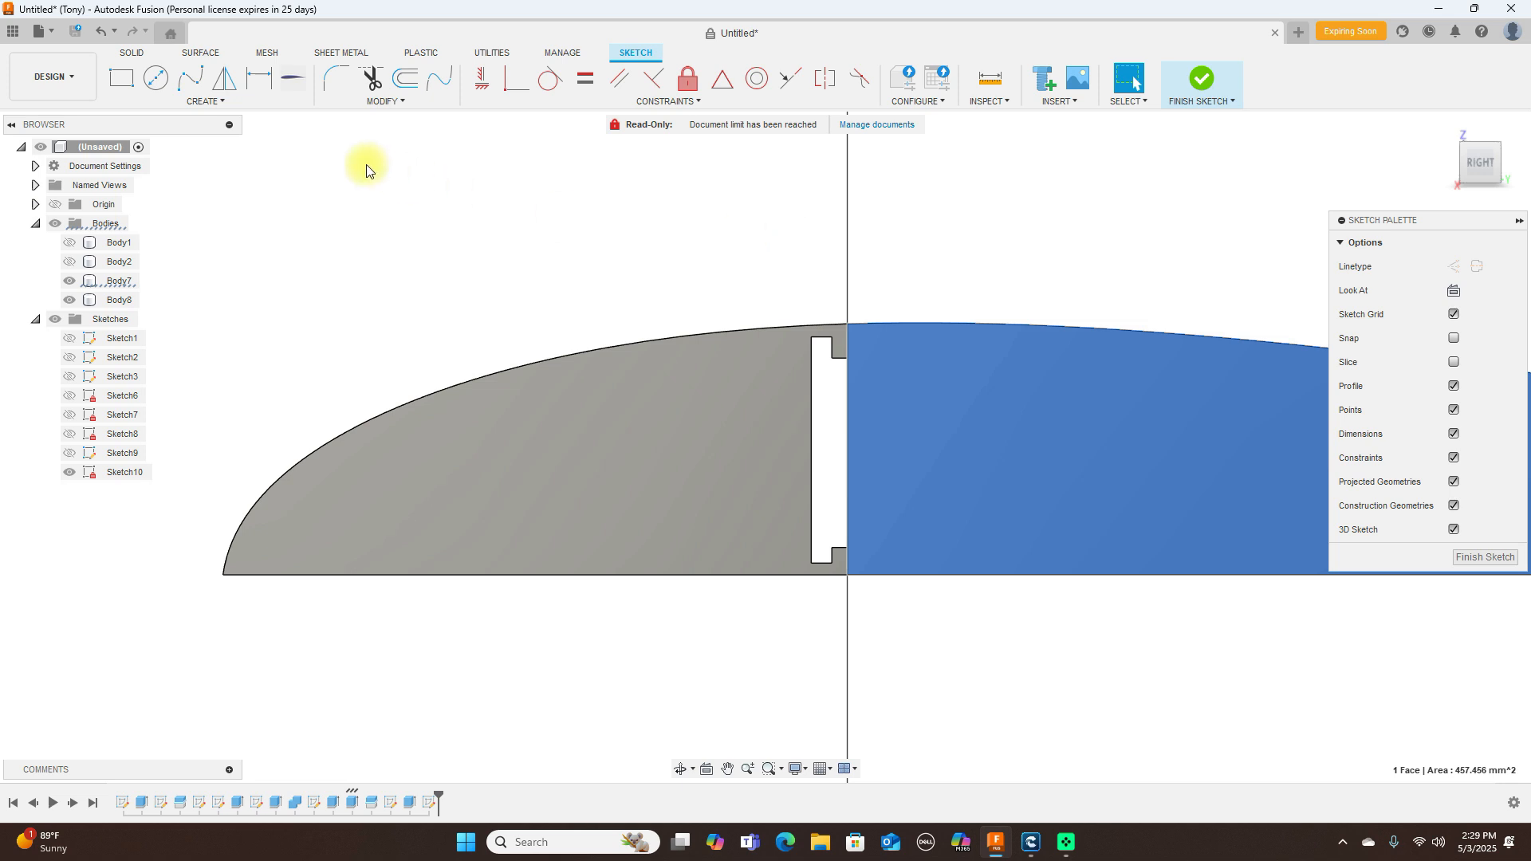
pyautogui.click(1204, 80)
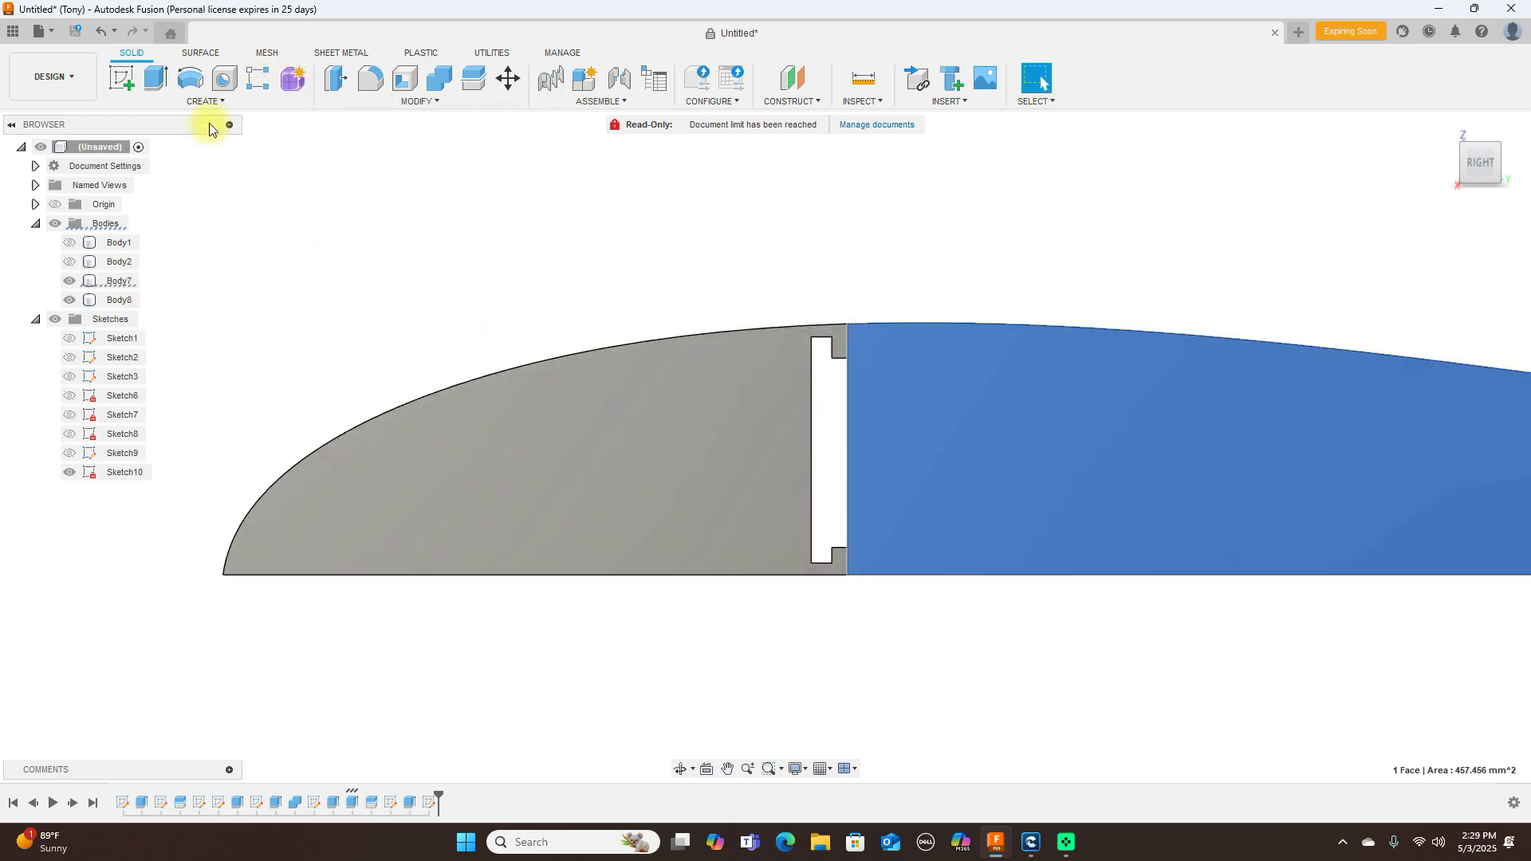
pyautogui.click(121, 78)
# Sketch a tongue profile about 0.6 mm wide with three lines from the joint edge around the gap between the slot's lips, and finish the sketch.
pyautogui.moveTo(645, 264)
pyautogui.mouseDown(button='middle')
pyautogui.moveTo(553, 287)
pyautogui.moveTo(359, 249)
pyautogui.mouseUp(button='middle')
pyautogui.scroll(4, 840, 216)
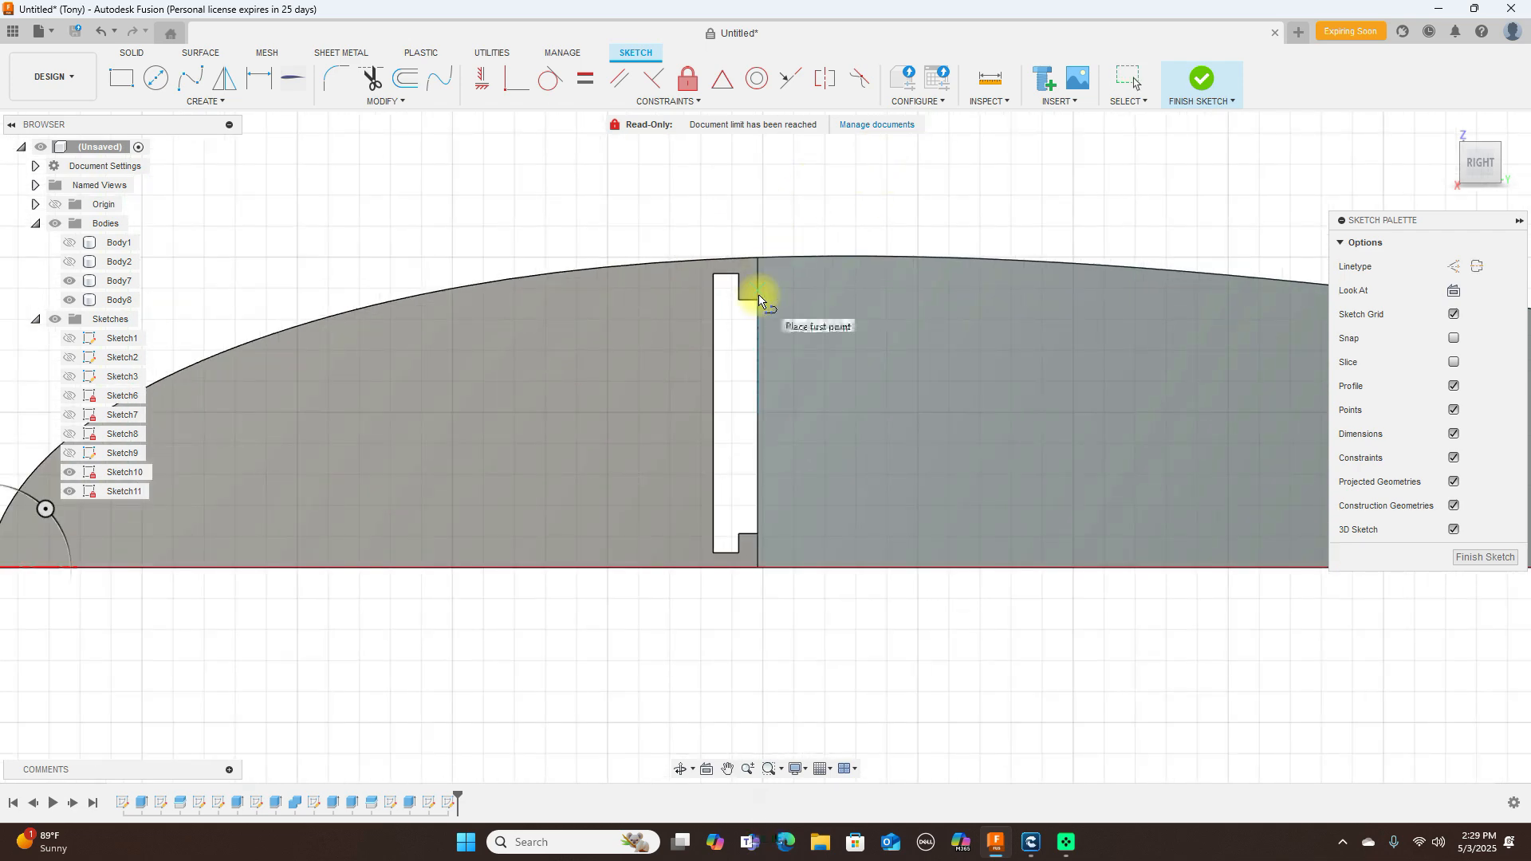
pyautogui.scroll(3, 758, 301)
pyautogui.scroll(2, 758, 303)
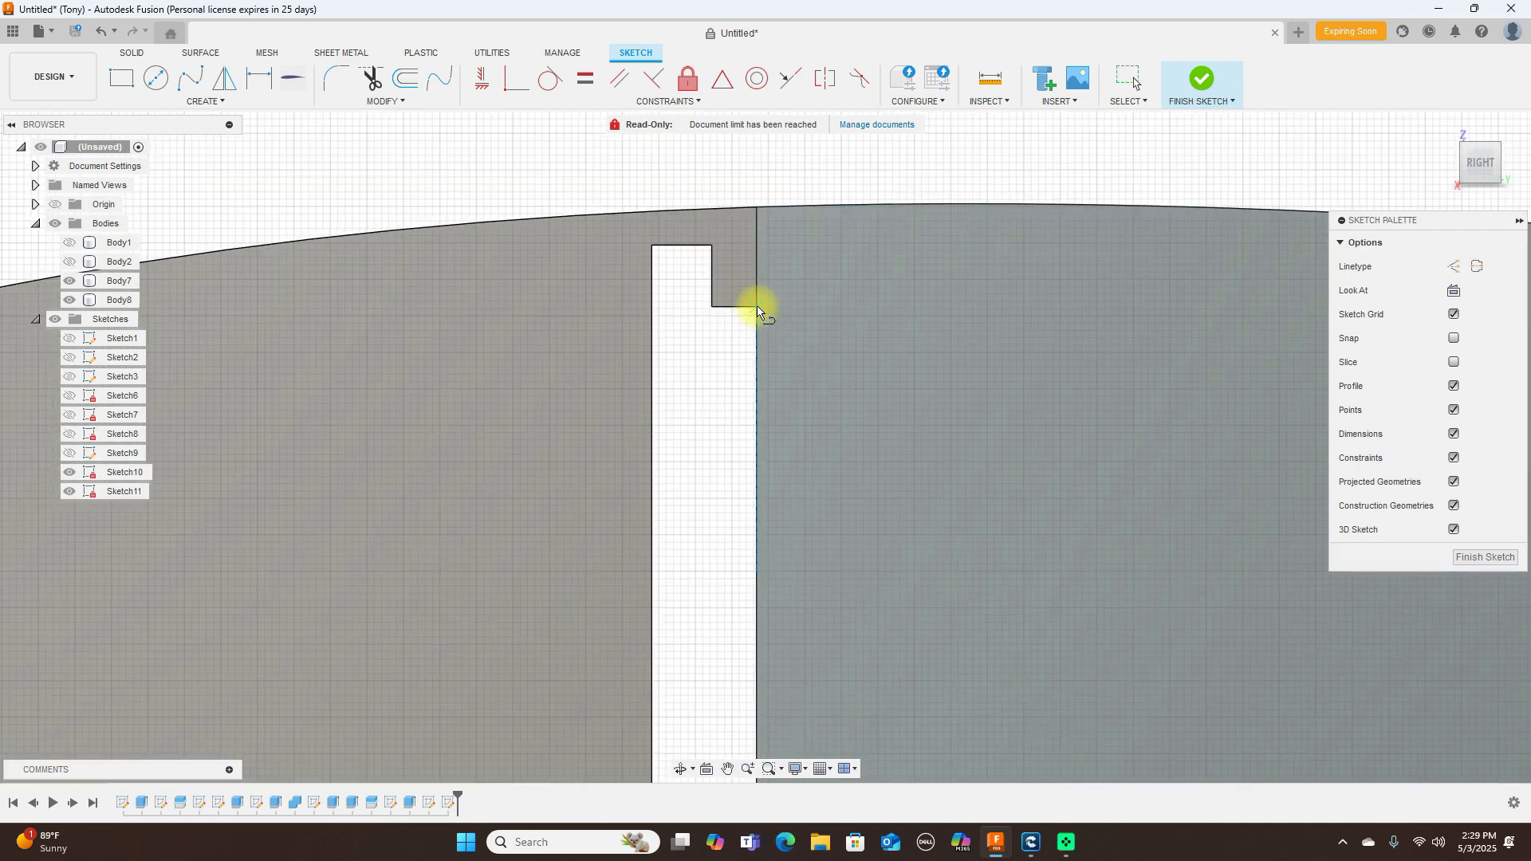
pyautogui.click(757, 307)
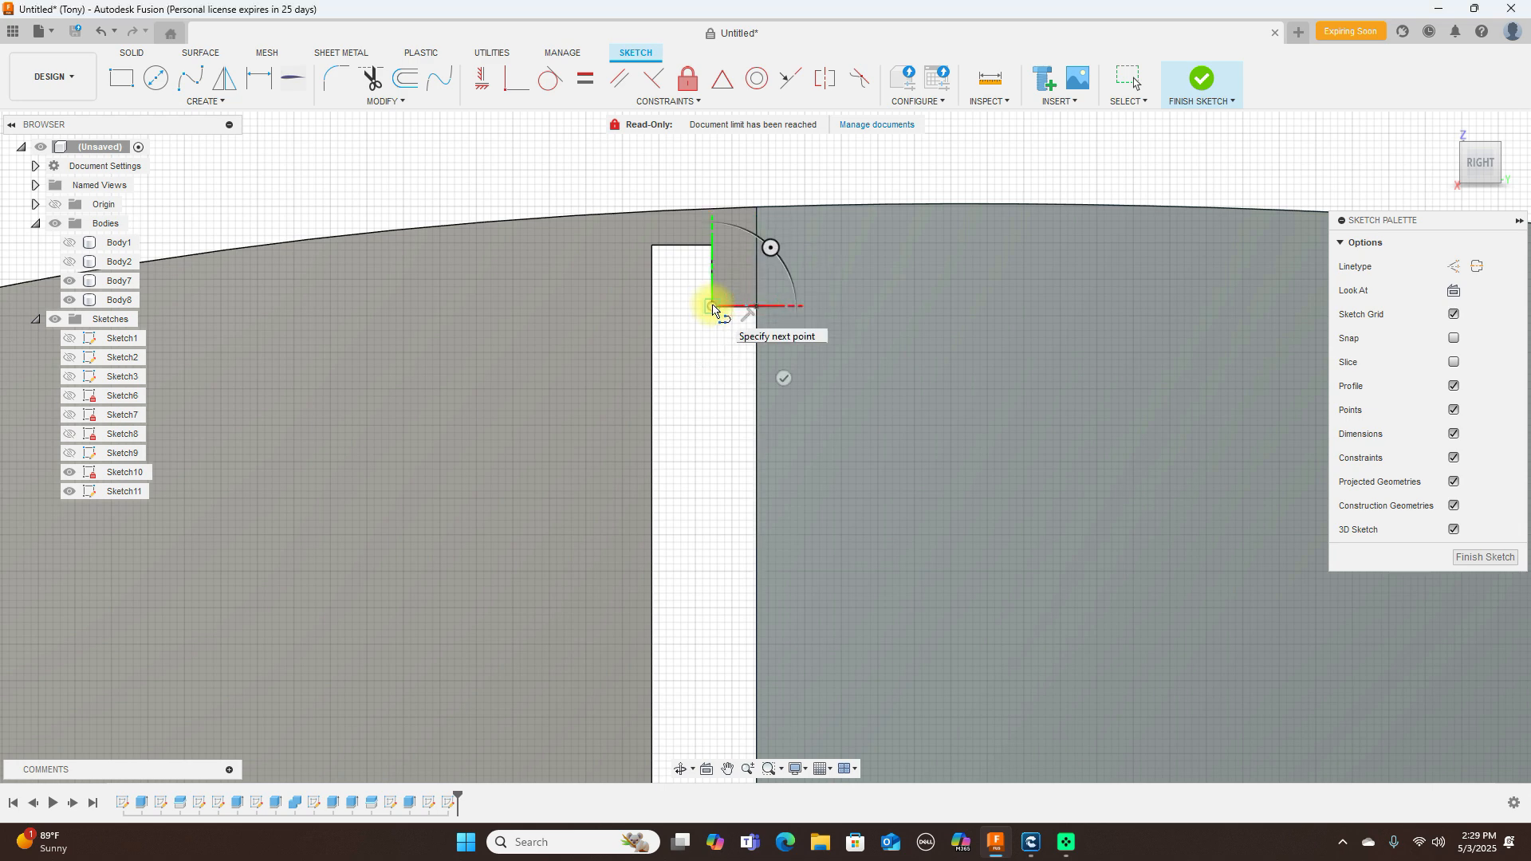
pyautogui.scroll(-2, 712, 309)
pyautogui.click(712, 307)
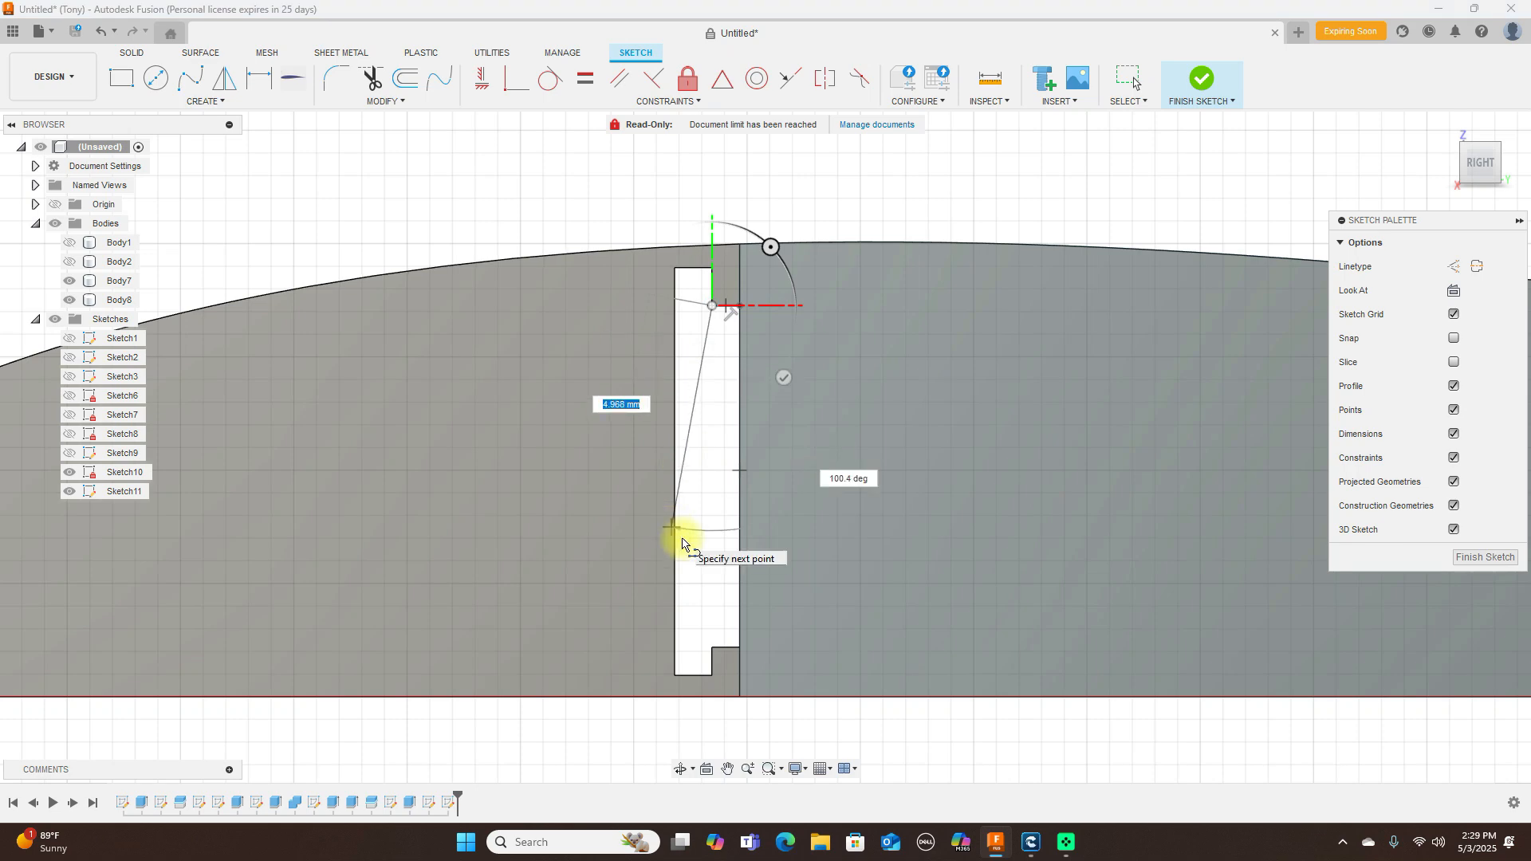
pyautogui.click(713, 648)
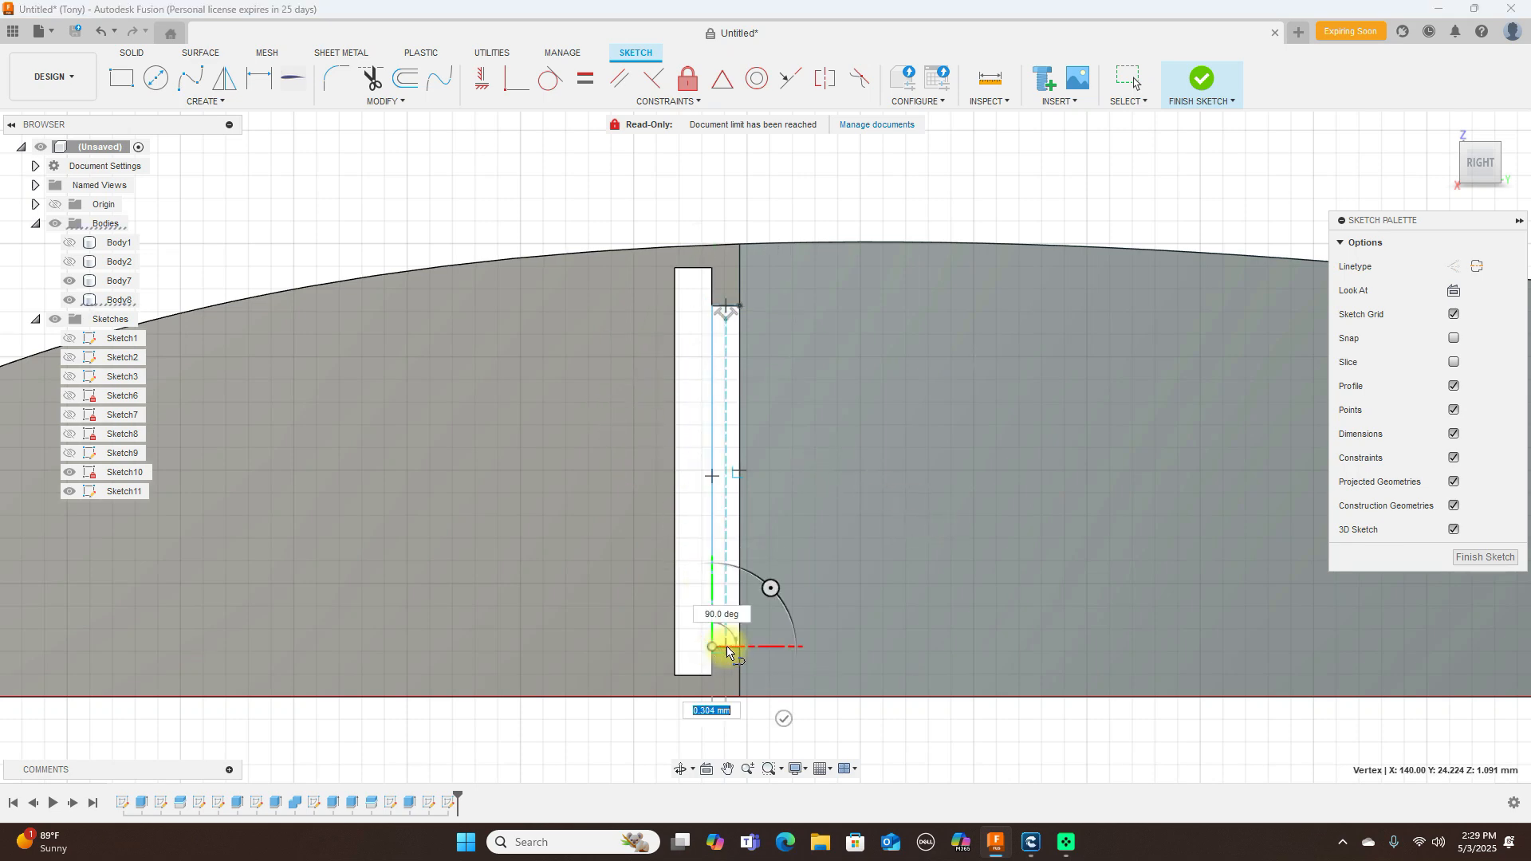
pyautogui.scroll(3, 721, 648)
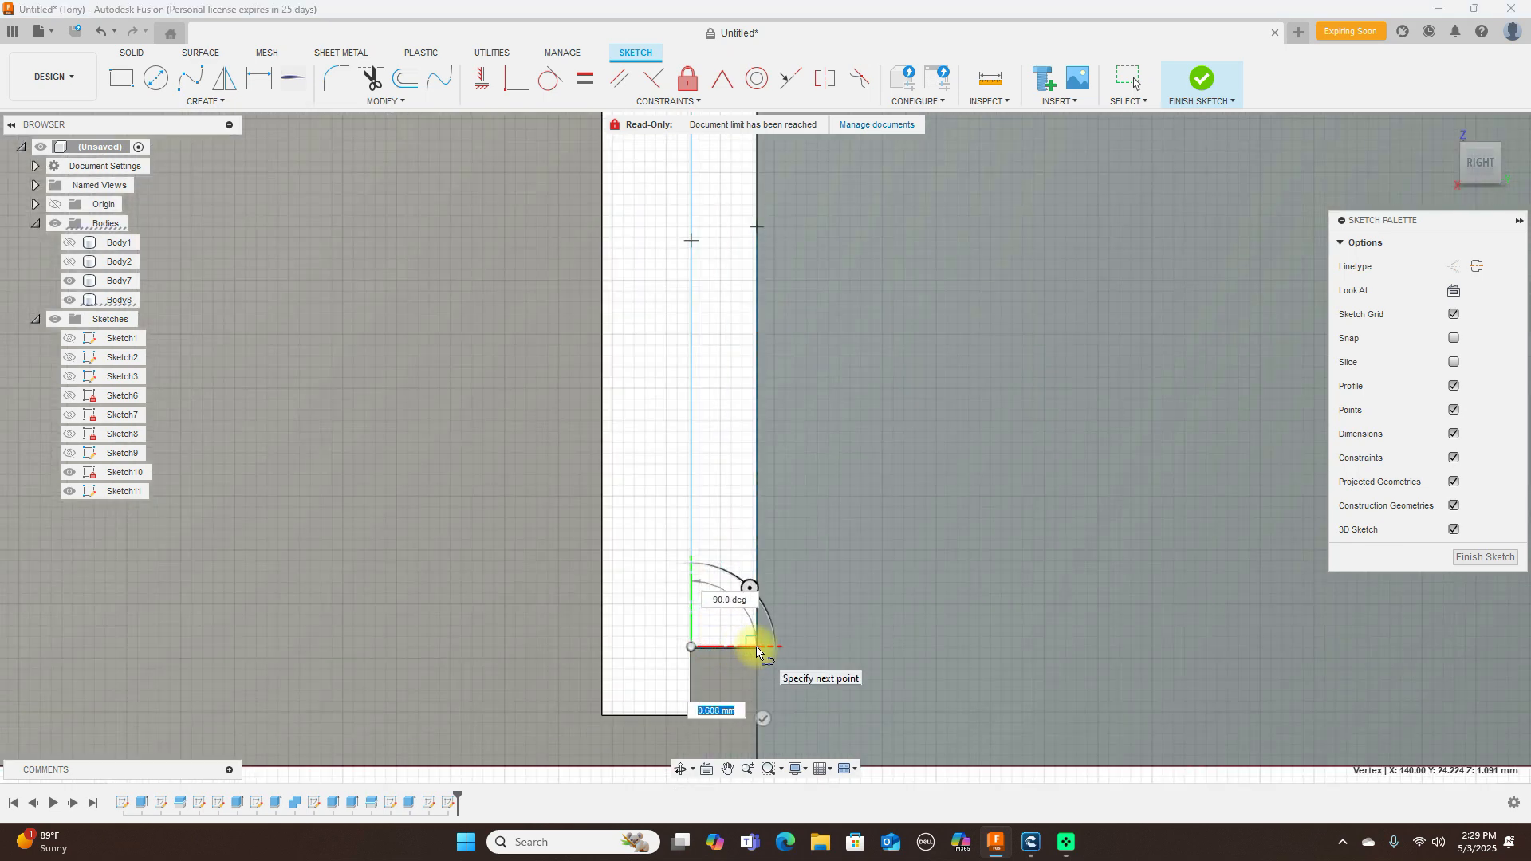
pyautogui.click(756, 648)
pyautogui.rightClick(756, 648)
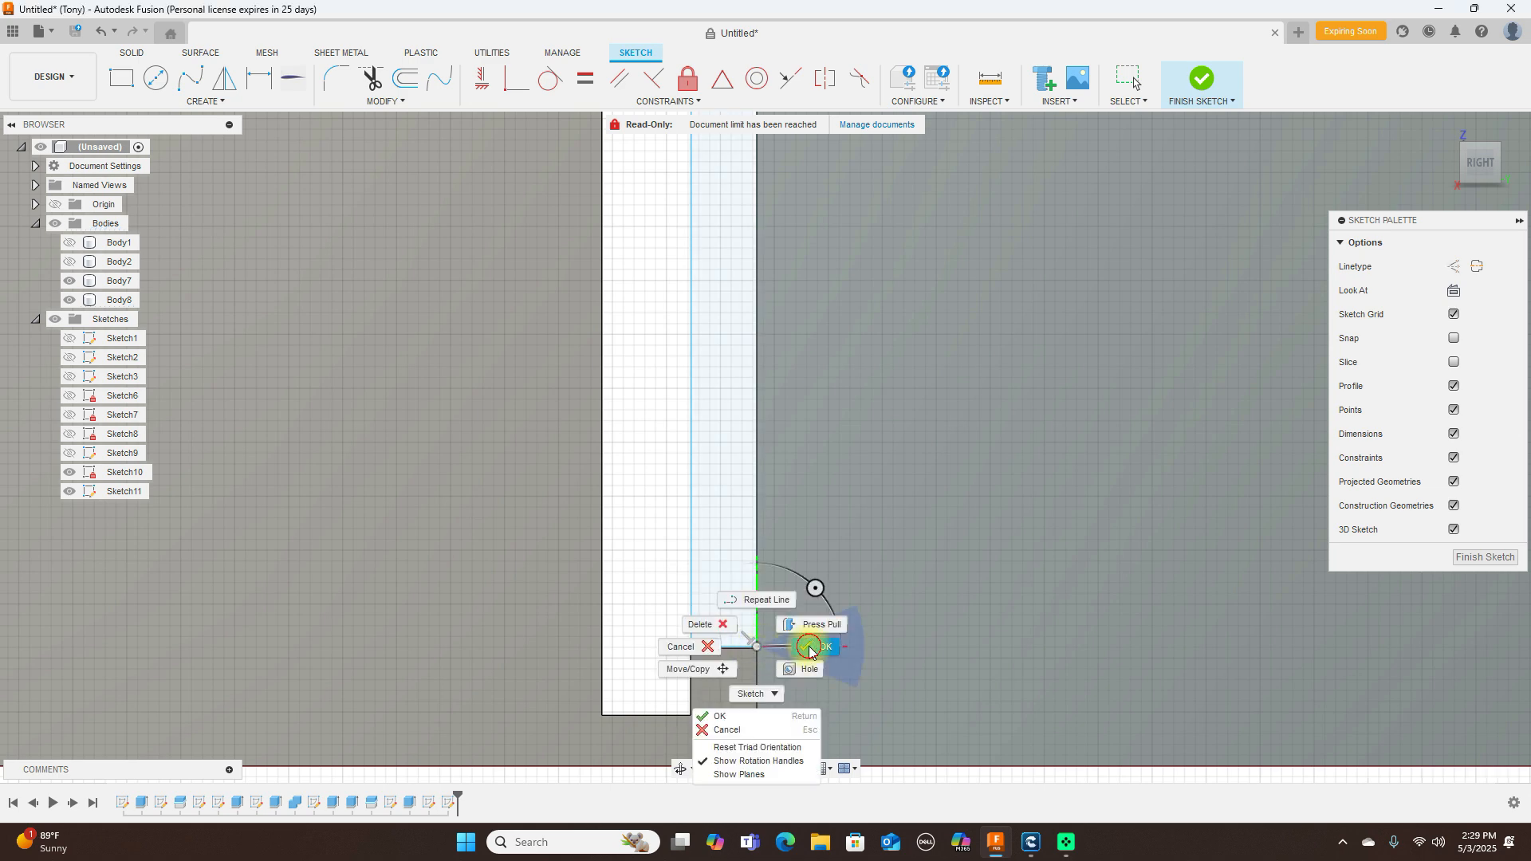
pyautogui.click(809, 648)
pyautogui.scroll(-6, 818, 644)
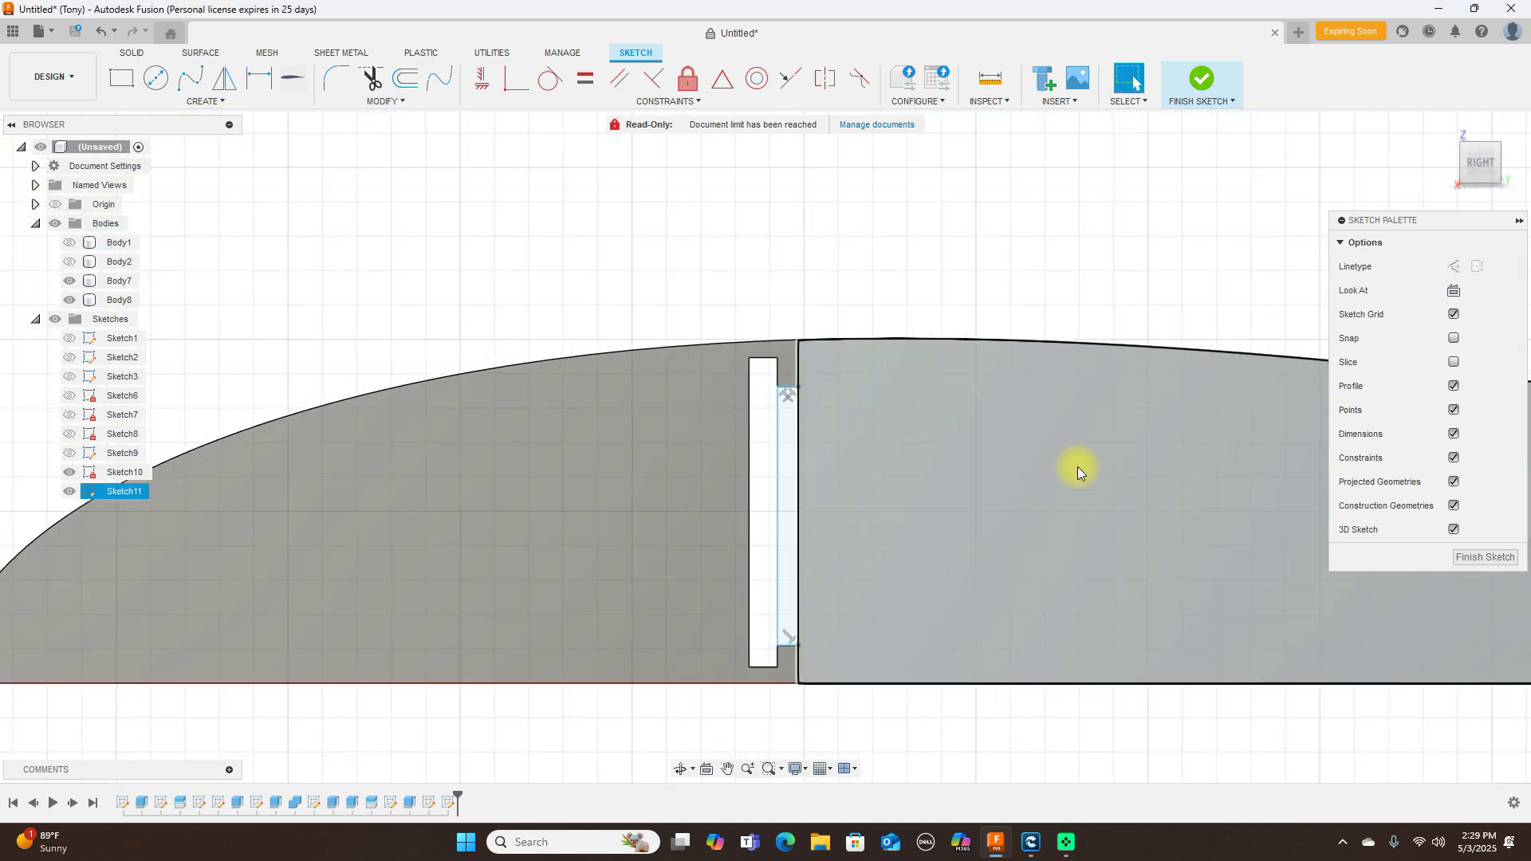
pyautogui.click(1203, 80)
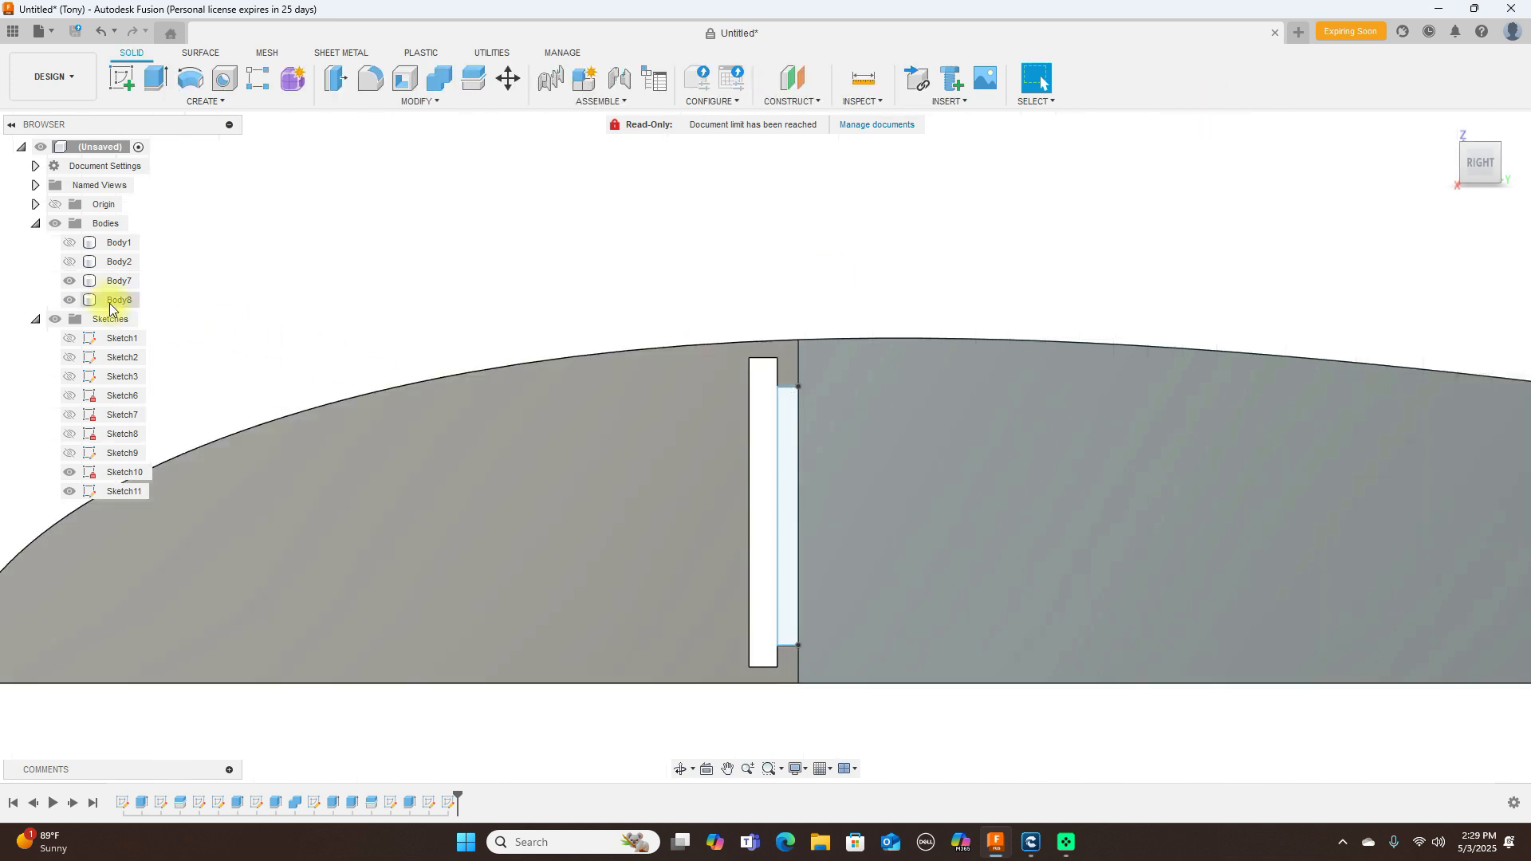
# Hide the nose body and extrude the tongue profile -140 mm along the rear body's full span, joining it to that body.
pyautogui.click(69, 300)
pyautogui.moveTo(1483, 166); pyautogui.dragTo(1512, 177)
pyautogui.press('e')
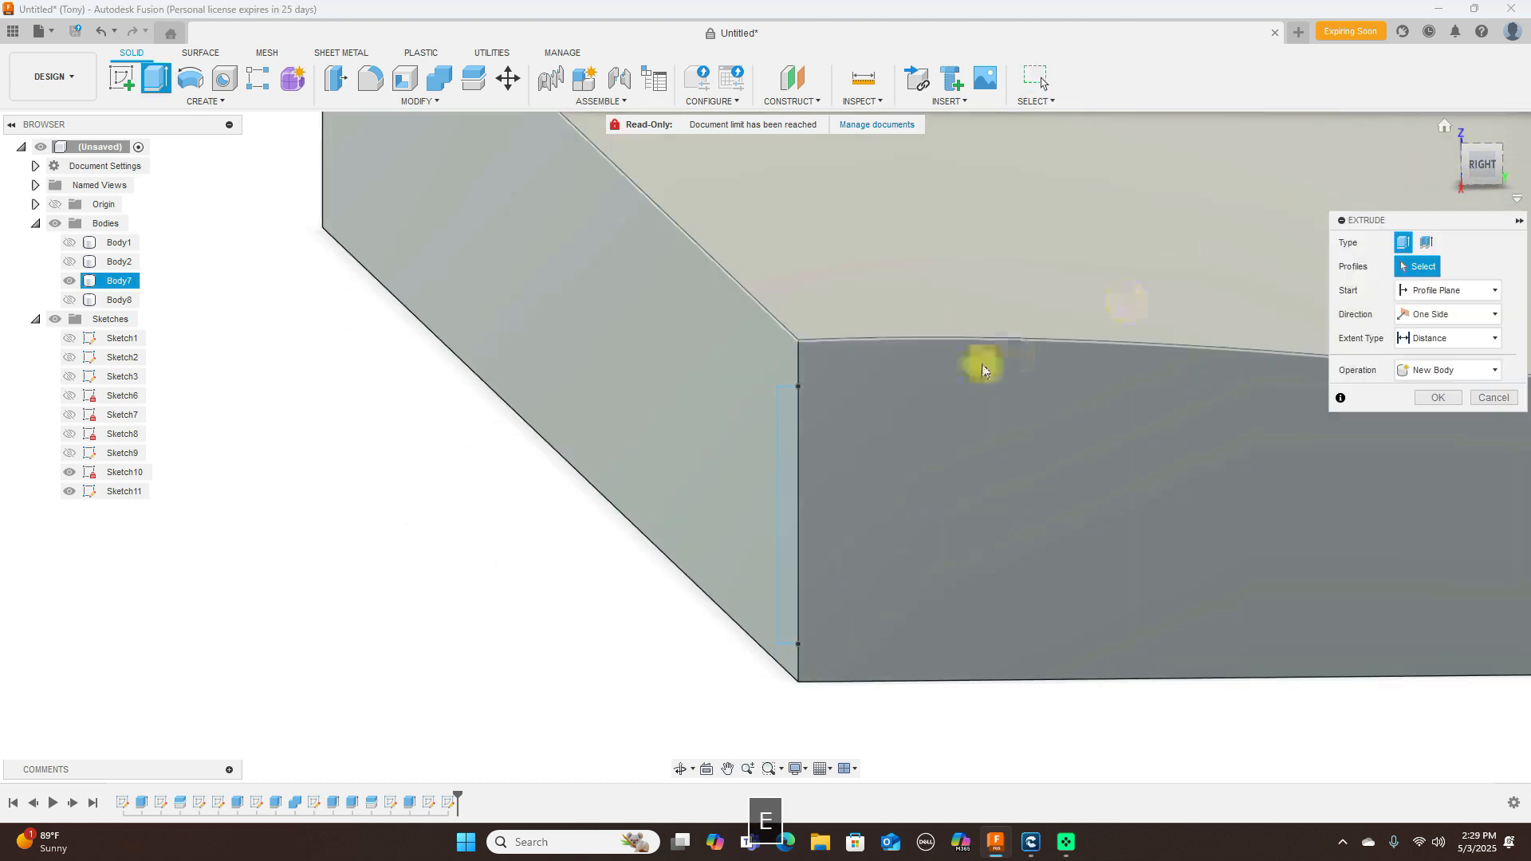
pyautogui.click(783, 493)
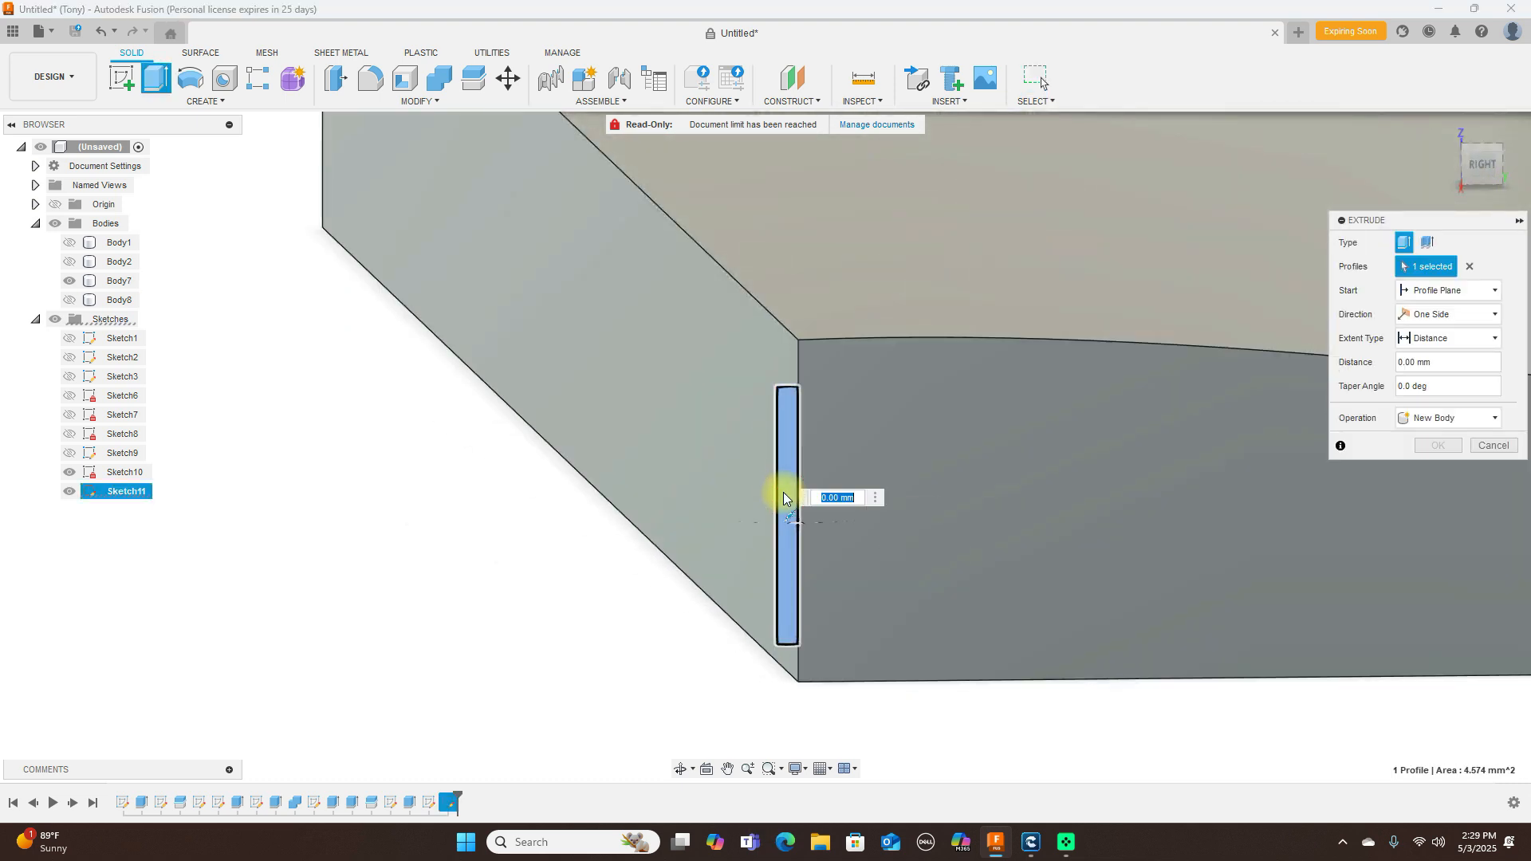
pyautogui.moveTo(783, 520); pyautogui.dragTo(431, 168)
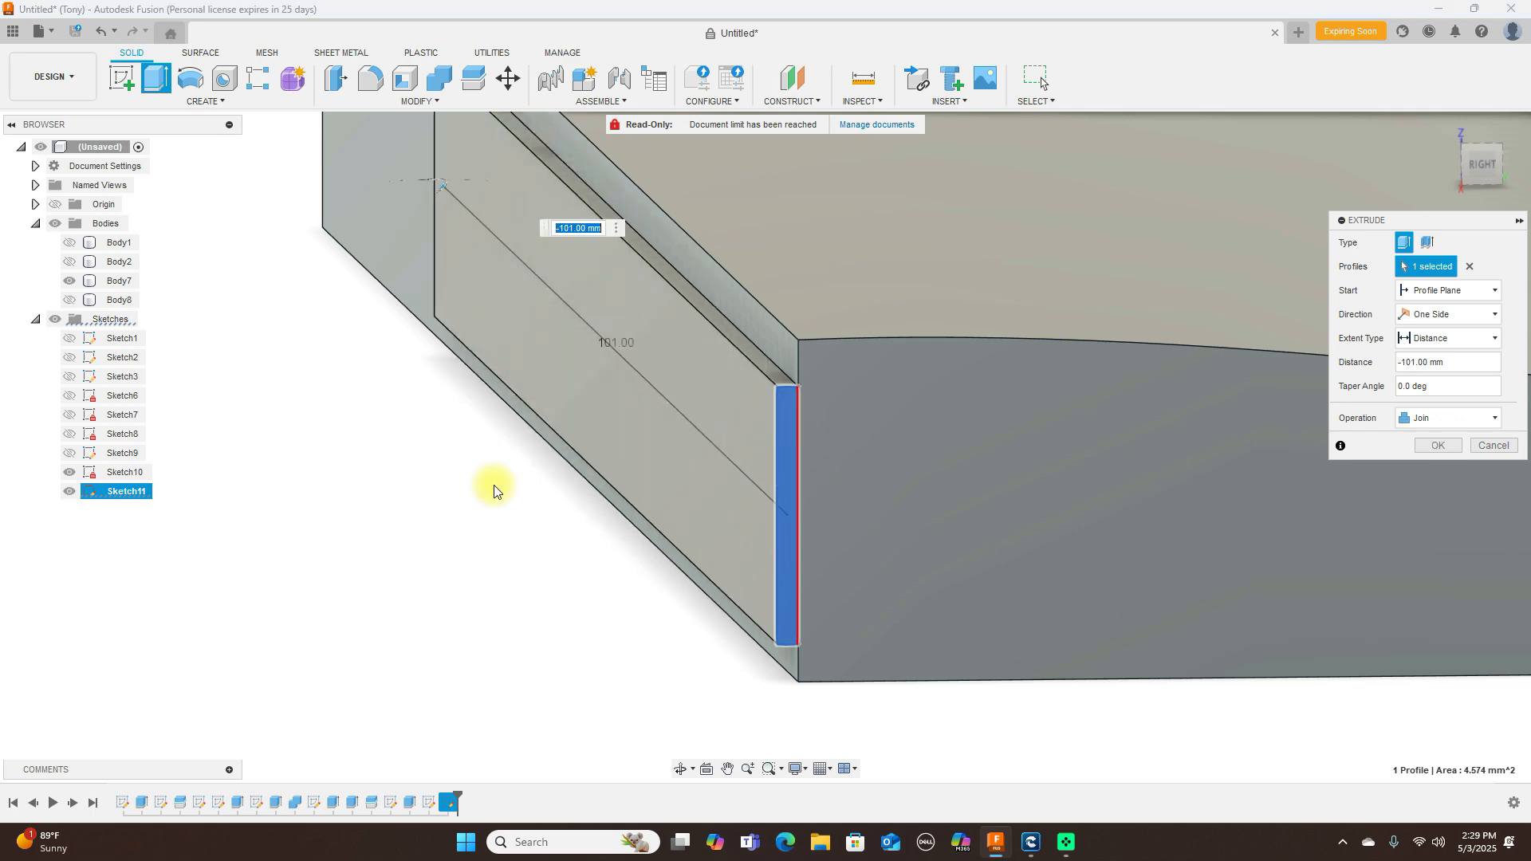
pyautogui.scroll(-3, 496, 483)
pyautogui.click(1464, 171)
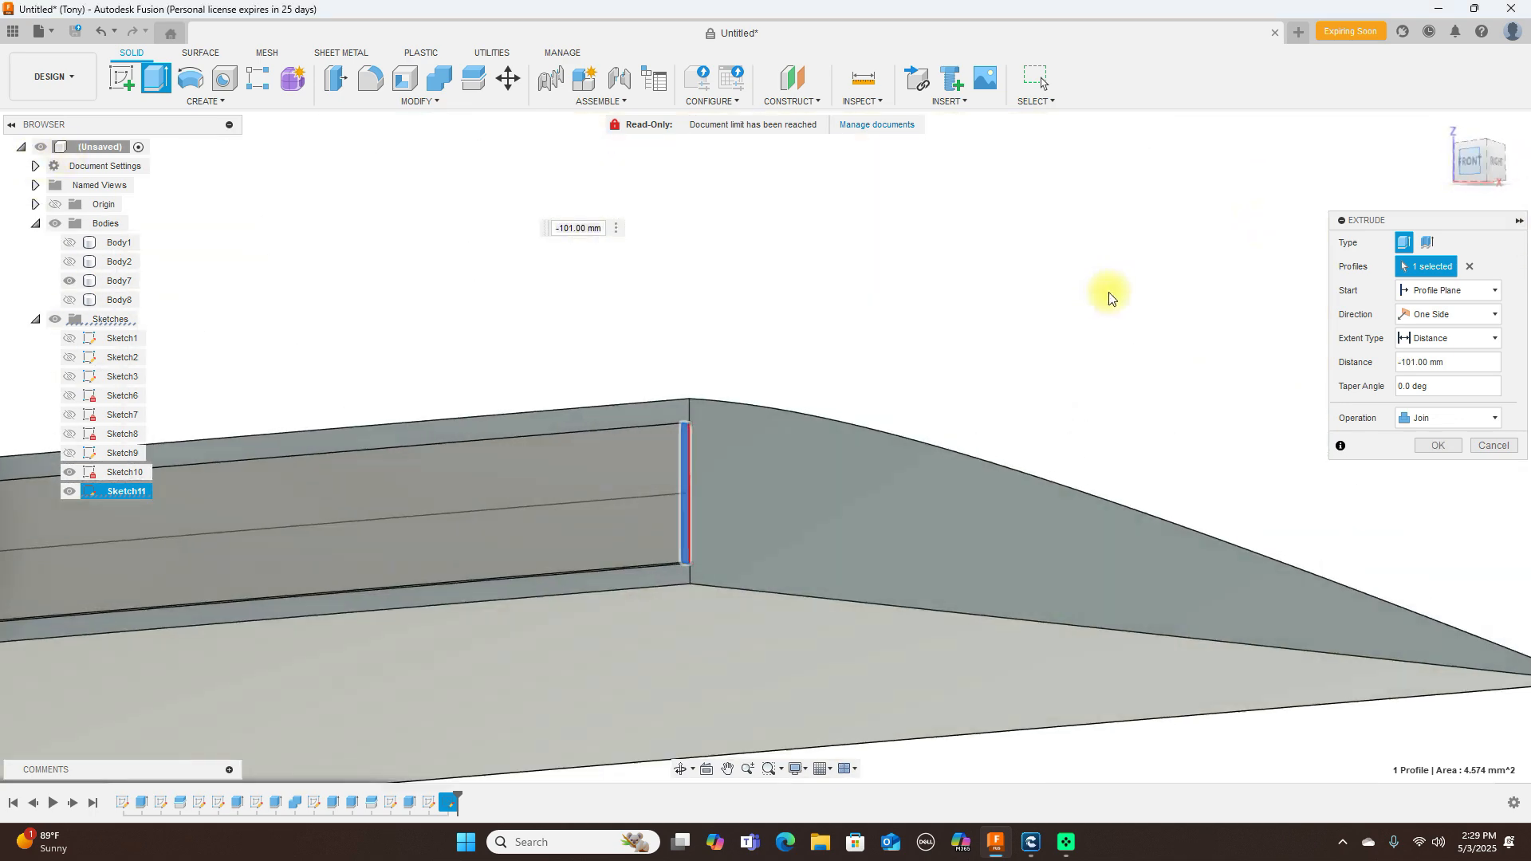
pyautogui.moveTo(854, 574); pyautogui.dragTo(988, 591, button='middle')
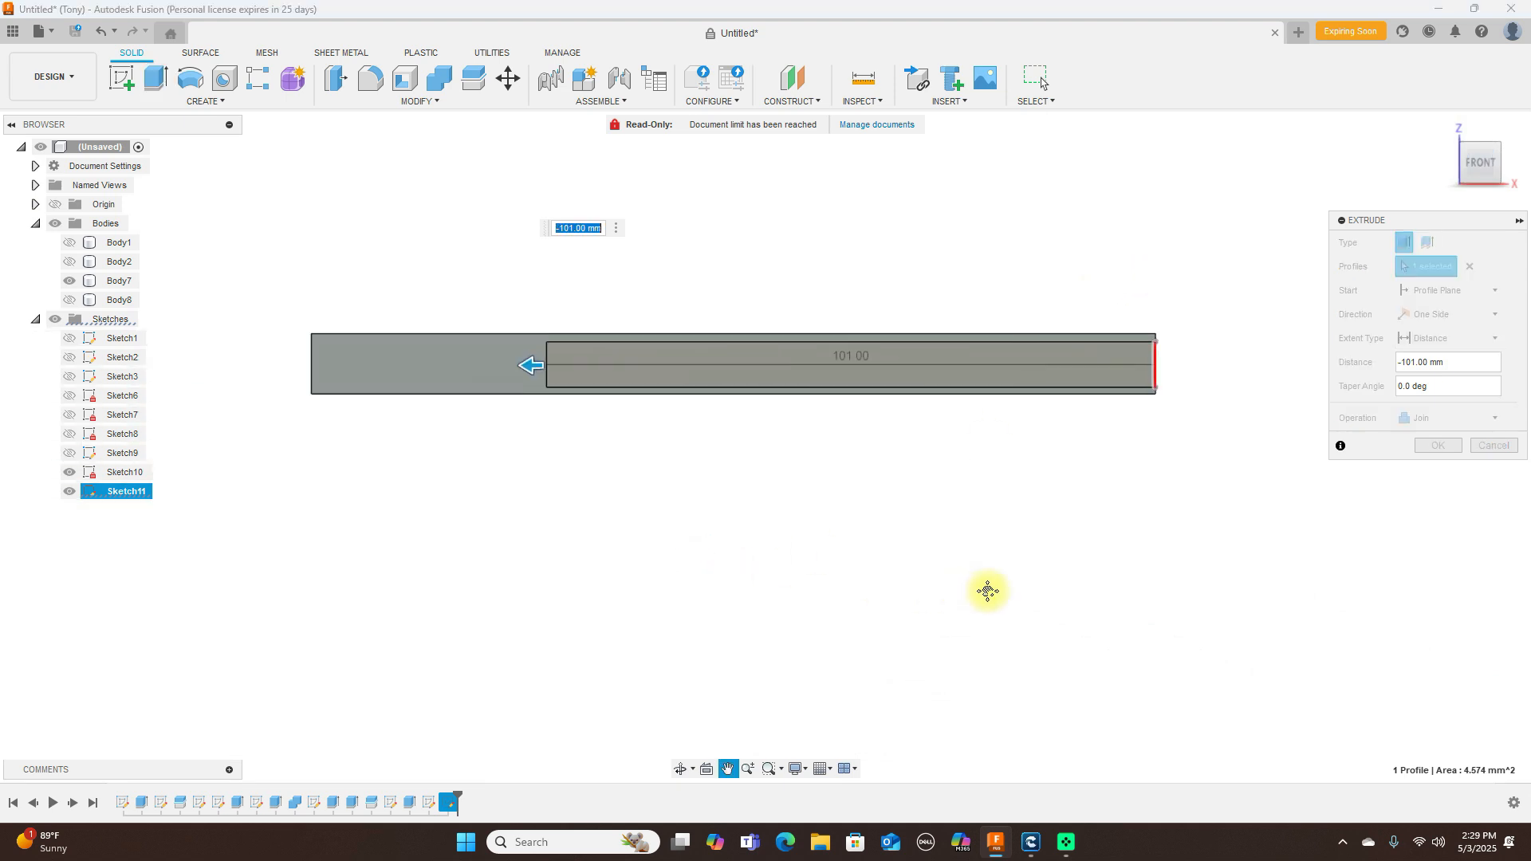
pyautogui.moveTo(705, 379); pyautogui.dragTo(456, 384)
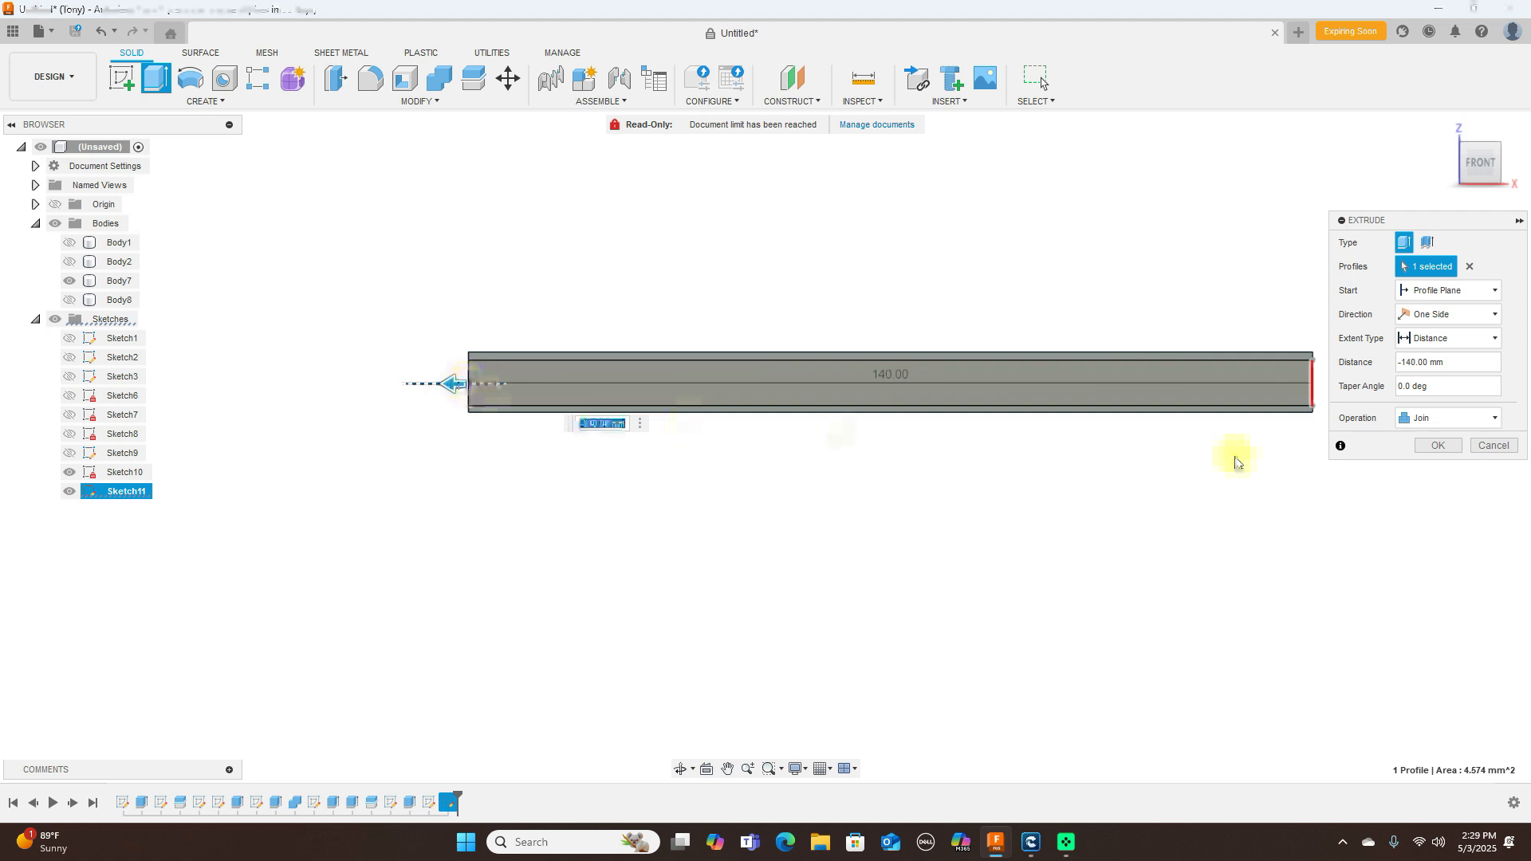
pyautogui.click(1442, 445)
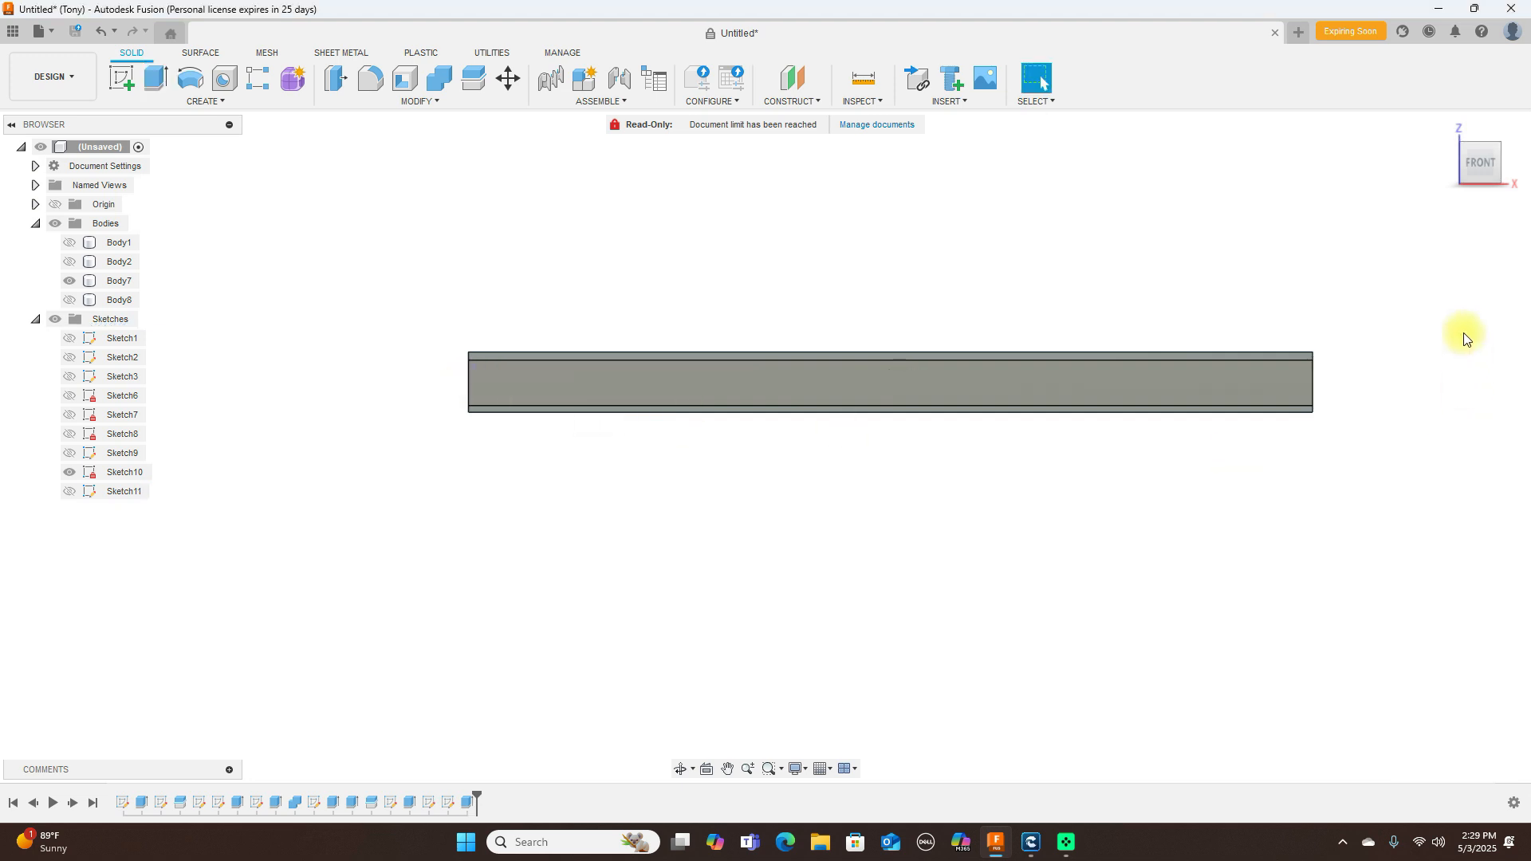
# Inspect the rear body's new tongue, show the nose body again, and examine the joint closely in the end view.
pyautogui.moveTo(1489, 165)
pyautogui.mouseDown()
pyautogui.moveTo(1308, 170)
pyautogui.moveTo(1483, 170)
pyautogui.mouseUp()
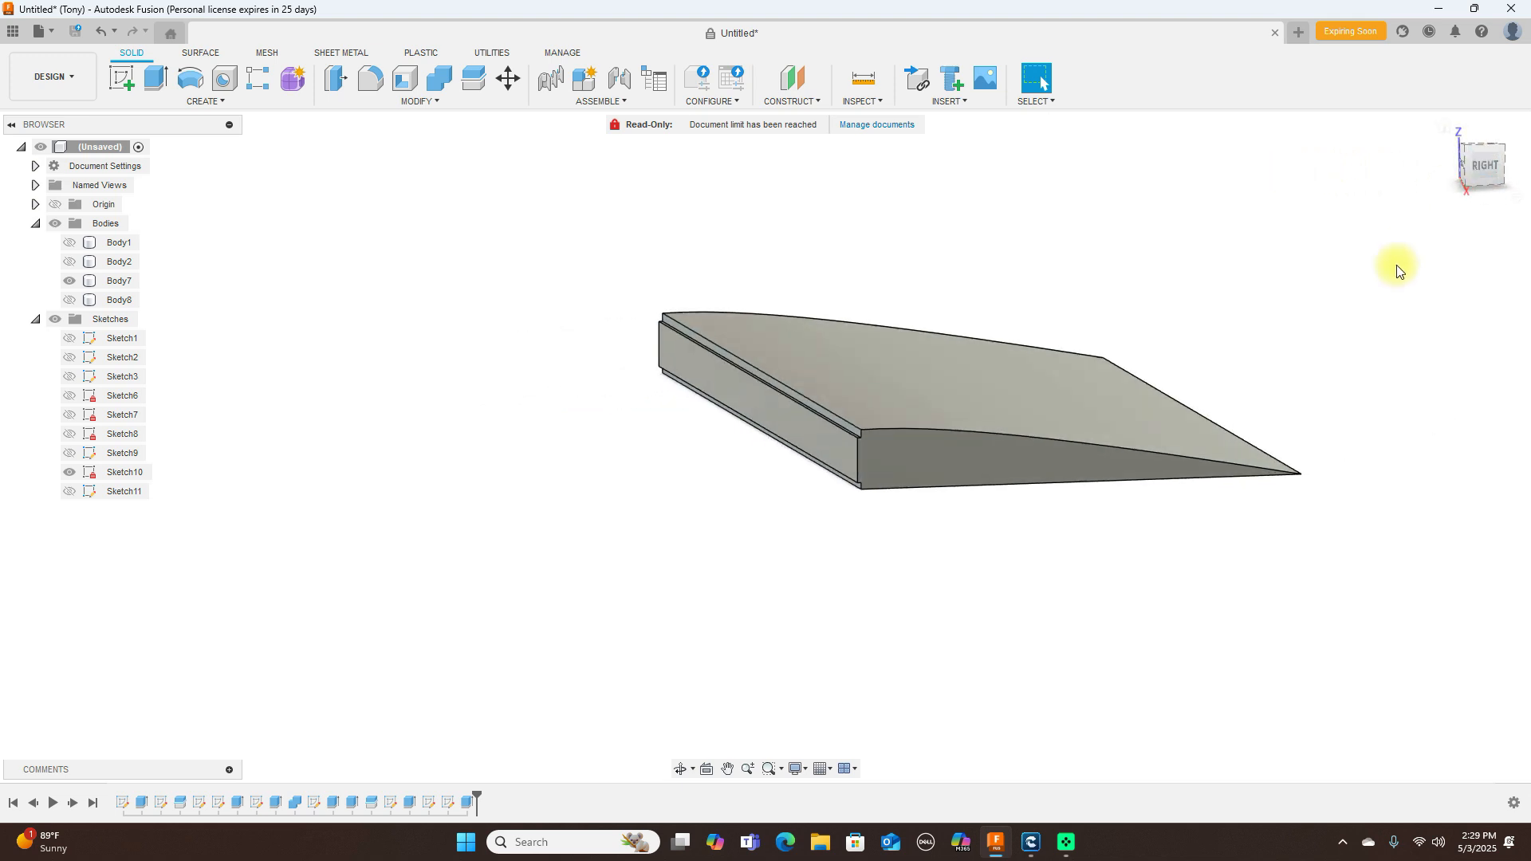
pyautogui.scroll(2, 1366, 291)
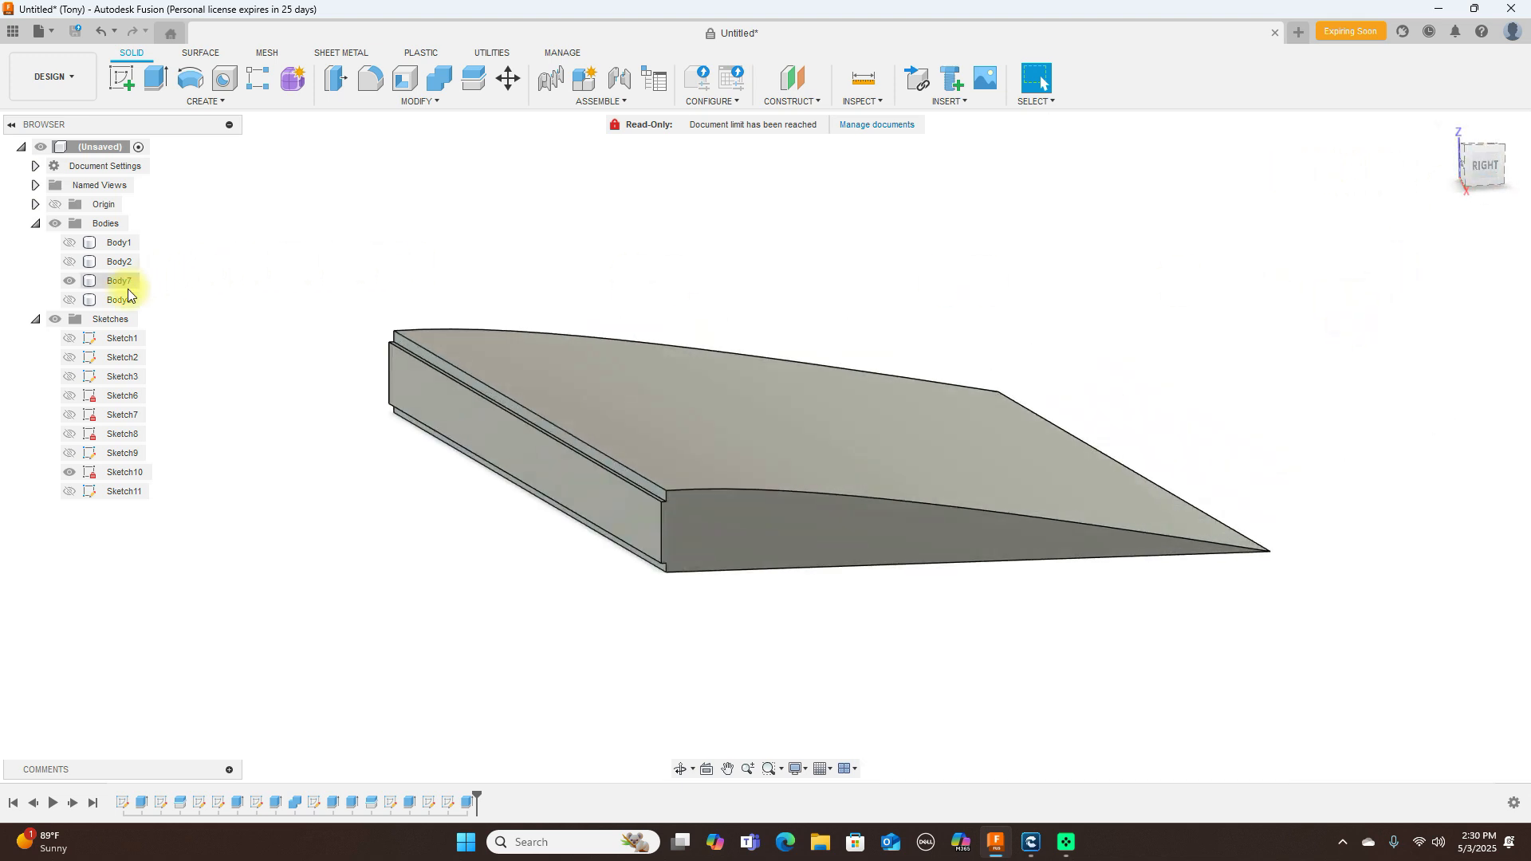
pyautogui.click(69, 300)
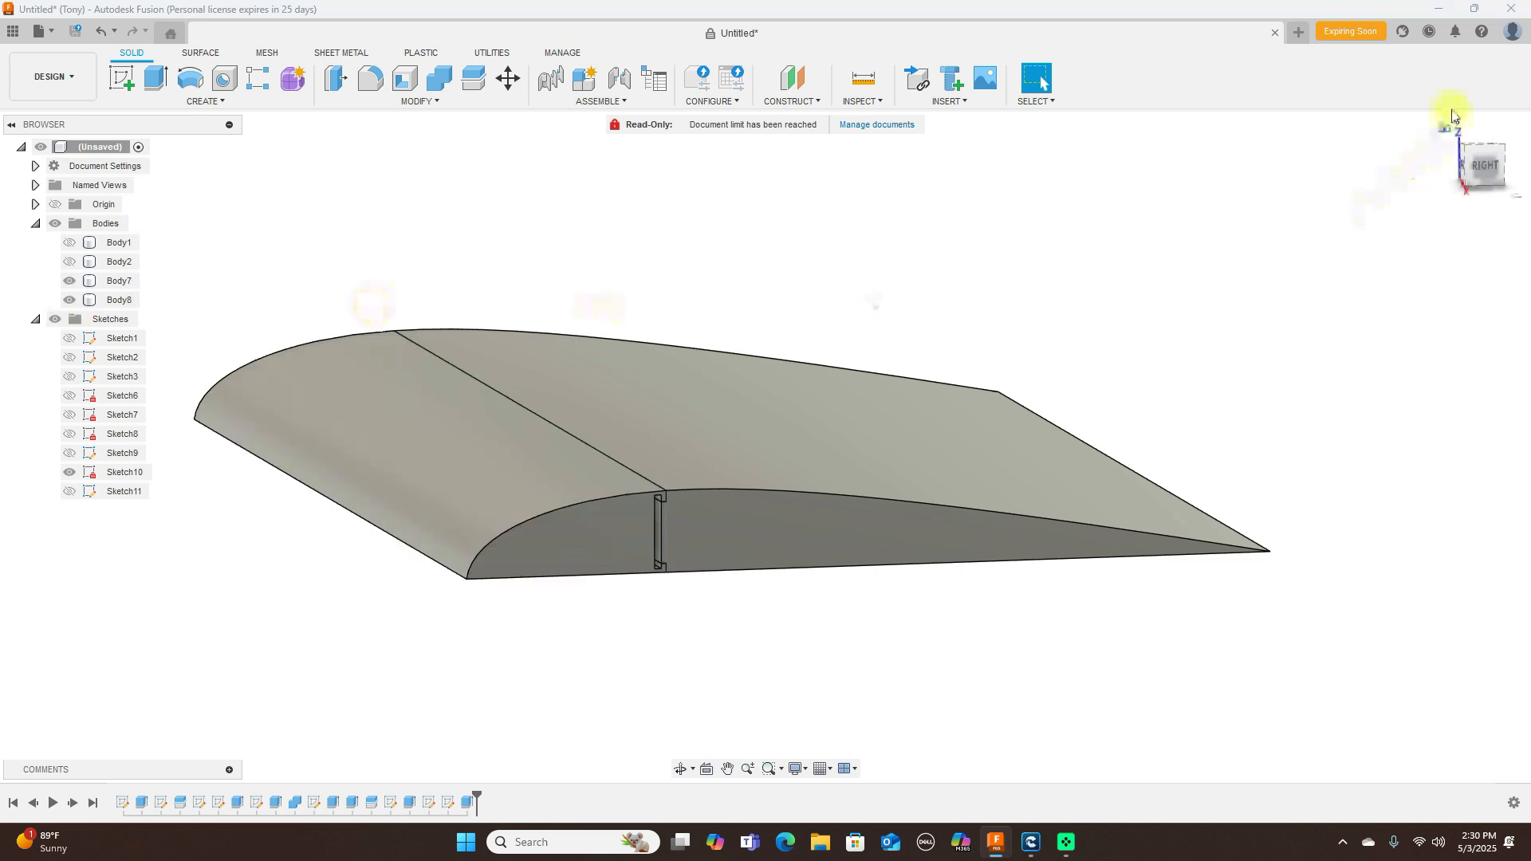
pyautogui.click(1477, 160)
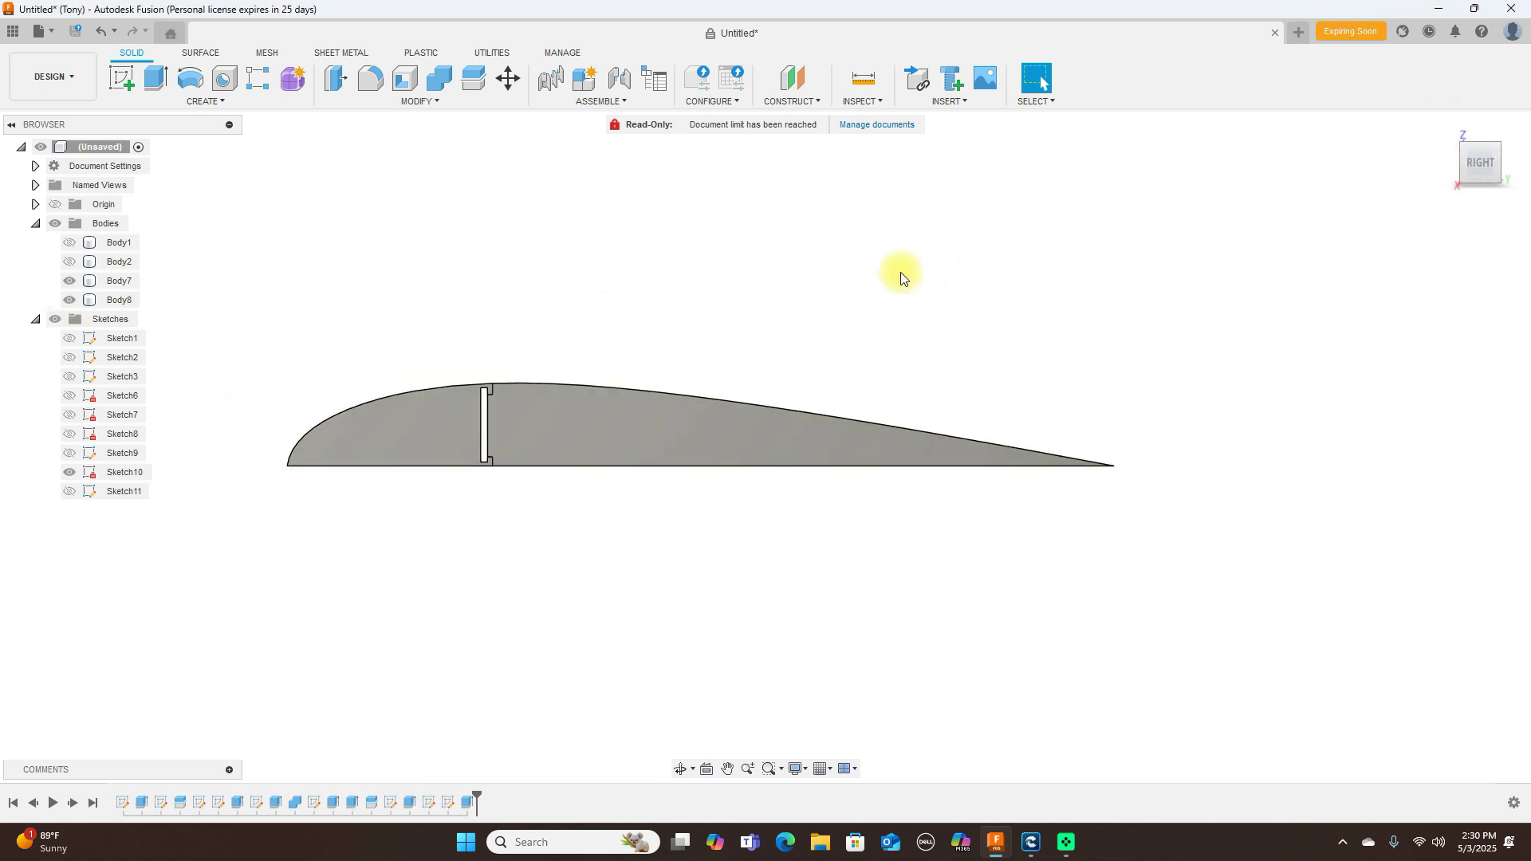
pyautogui.scroll(2, 771, 295)
pyautogui.moveTo(770, 295); pyautogui.dragTo(1036, 205, button='middle')
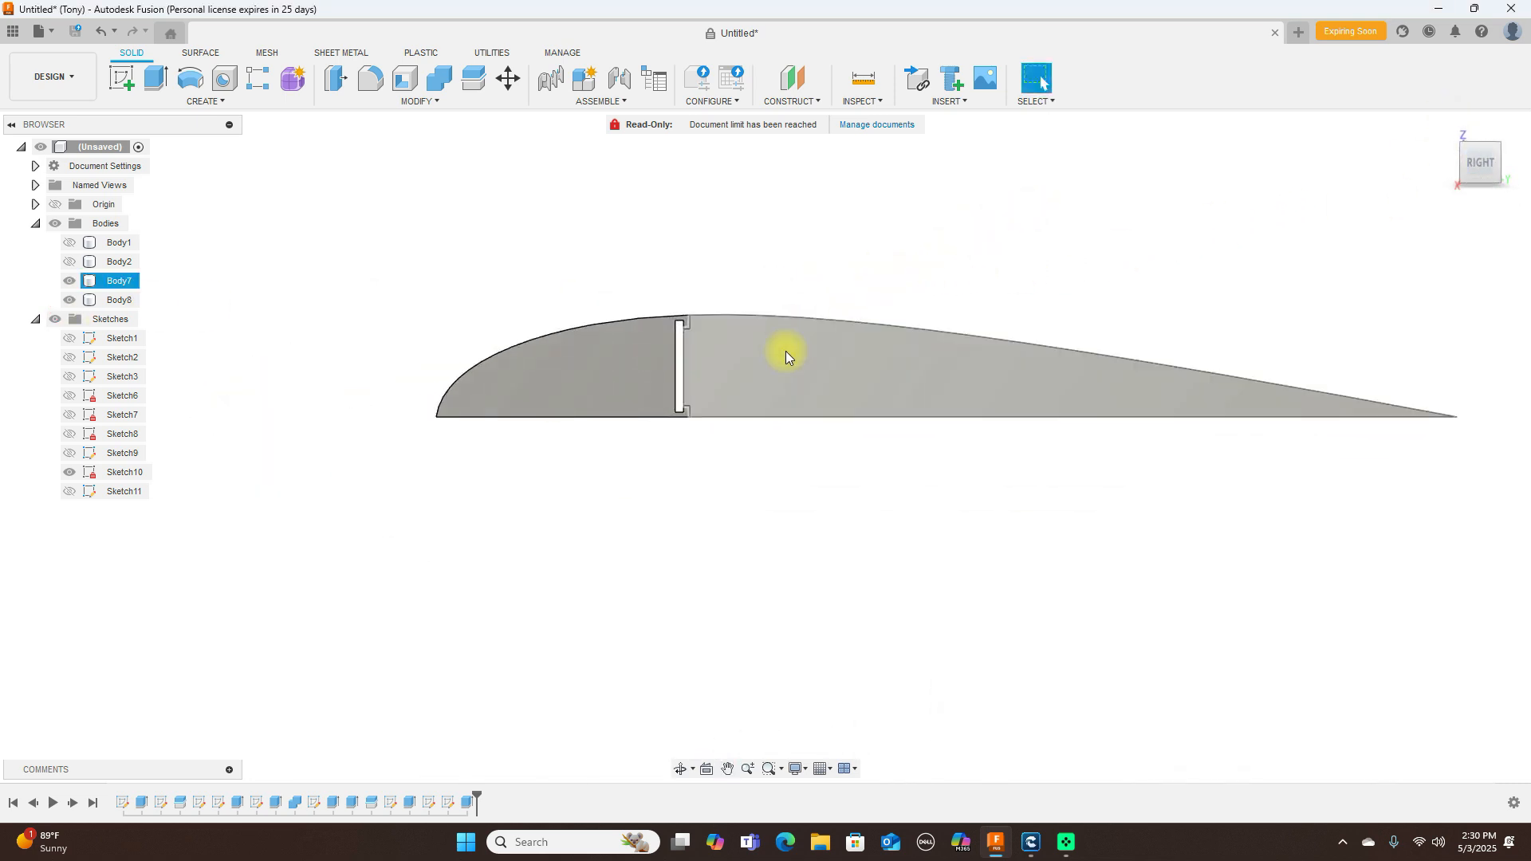
pyautogui.scroll(2, 772, 391)
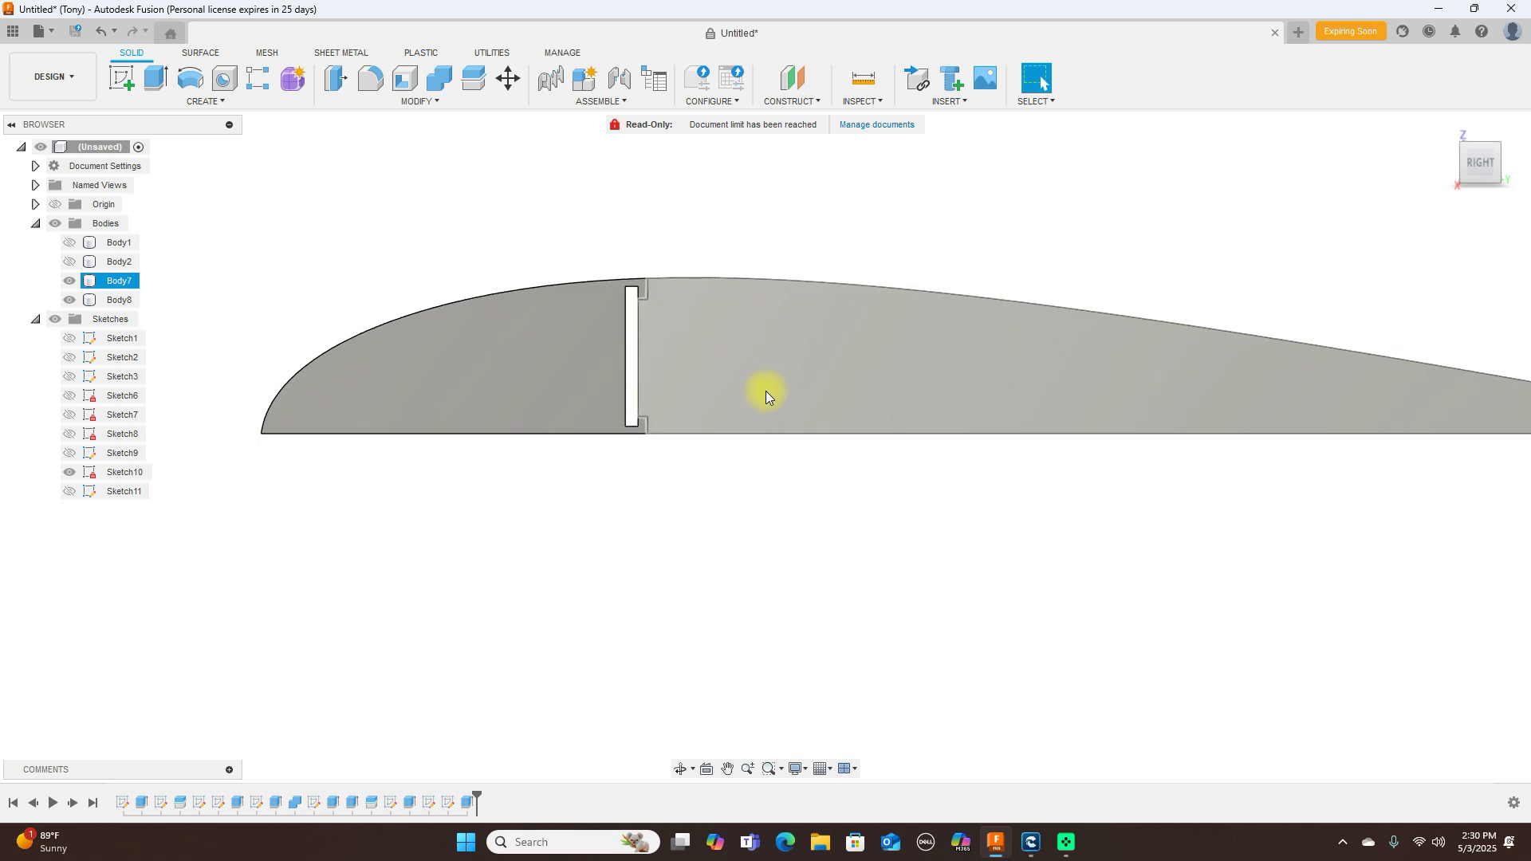
pyautogui.scroll(1, 758, 393)
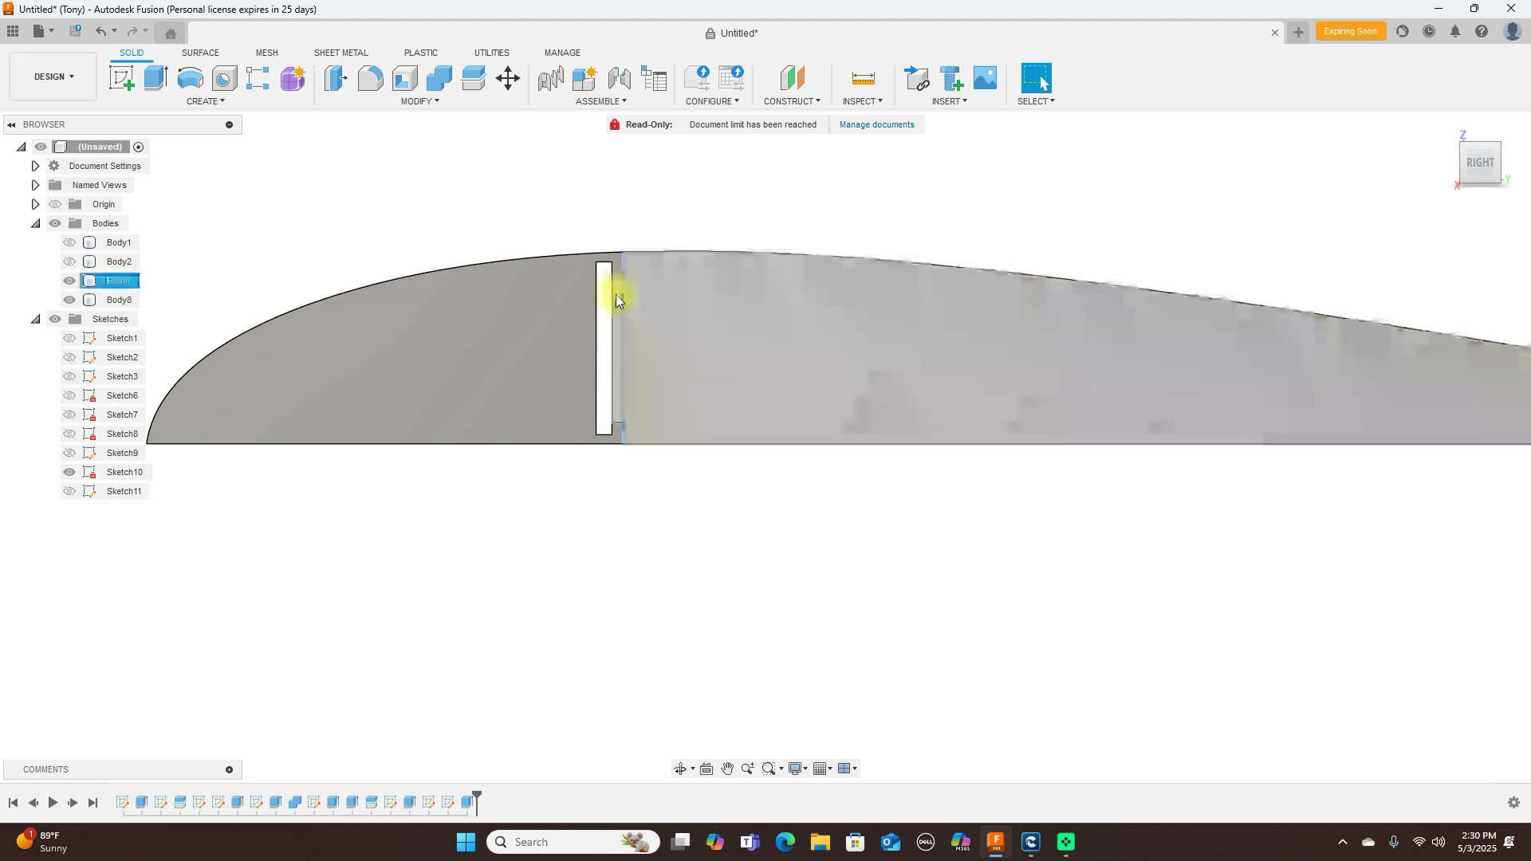
pyautogui.click(612, 271)
pyautogui.click(615, 273)
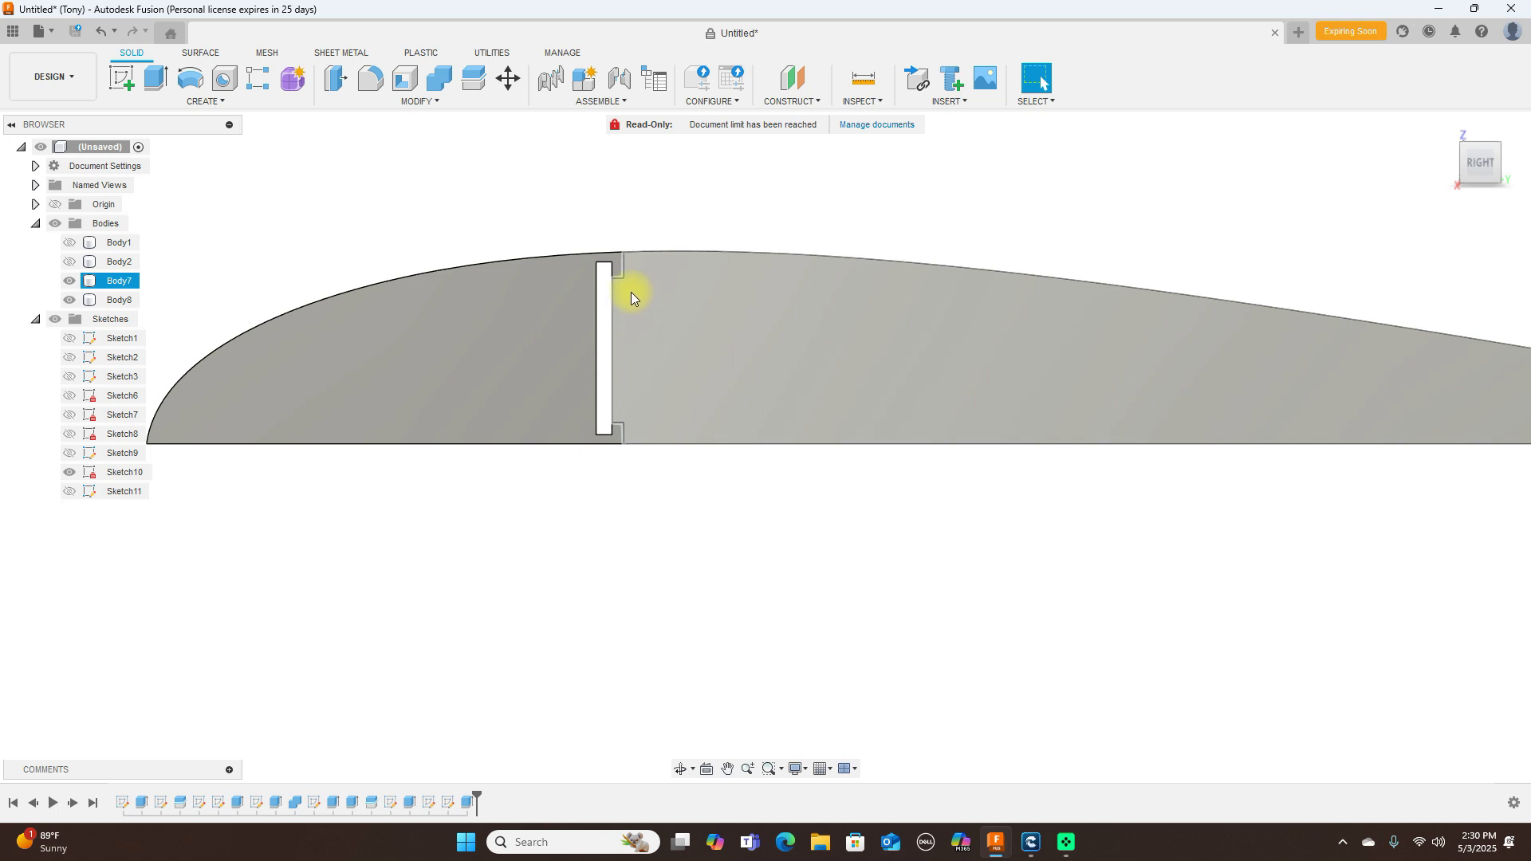
pyautogui.click(624, 325)
pyautogui.moveTo(1471, 170); pyautogui.dragTo(1404, 166)
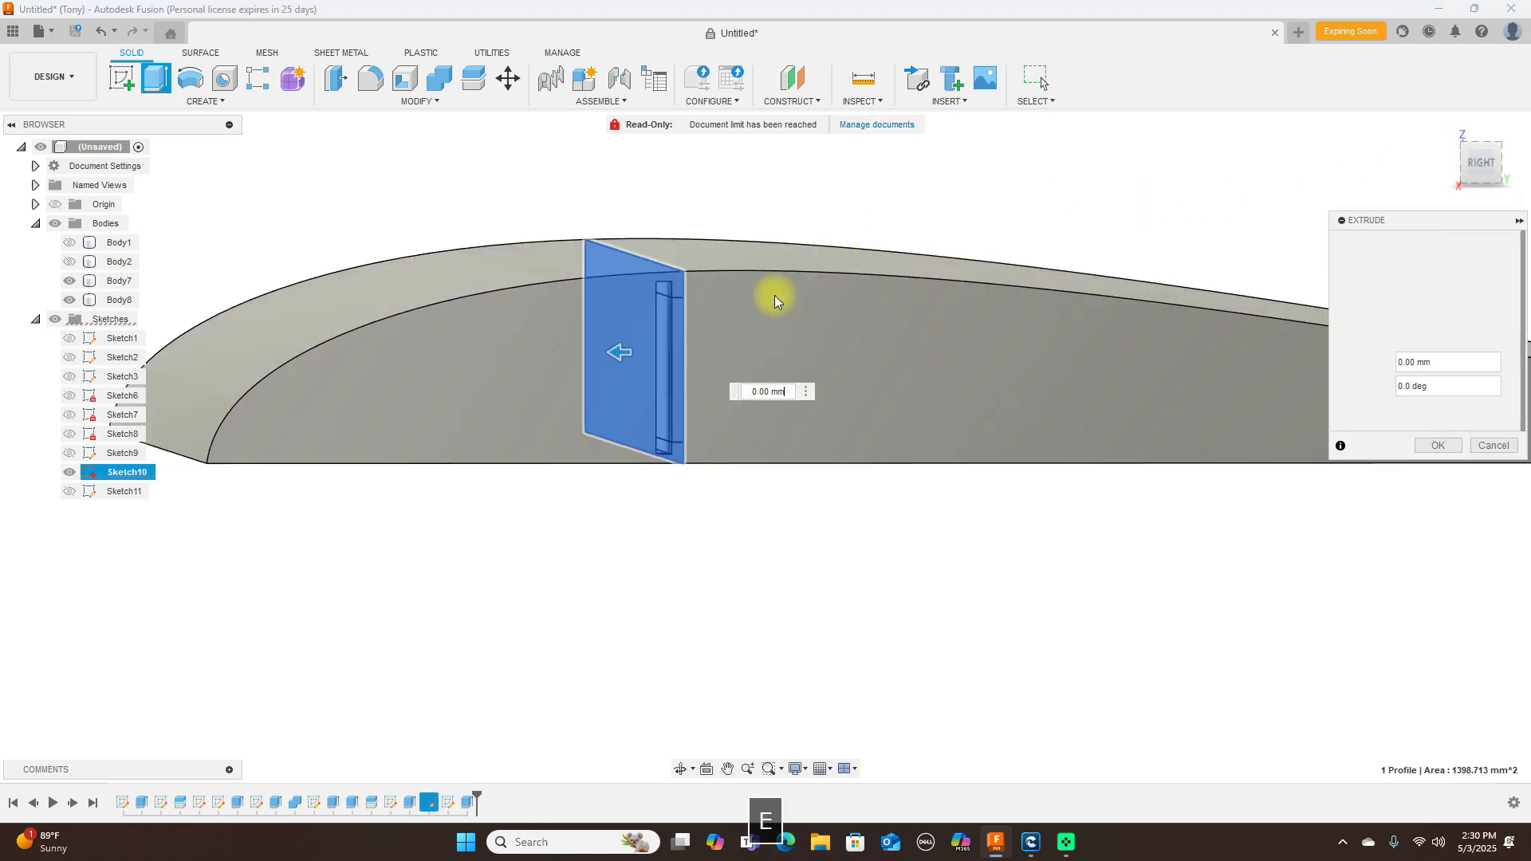
pyautogui.click(1487, 170)
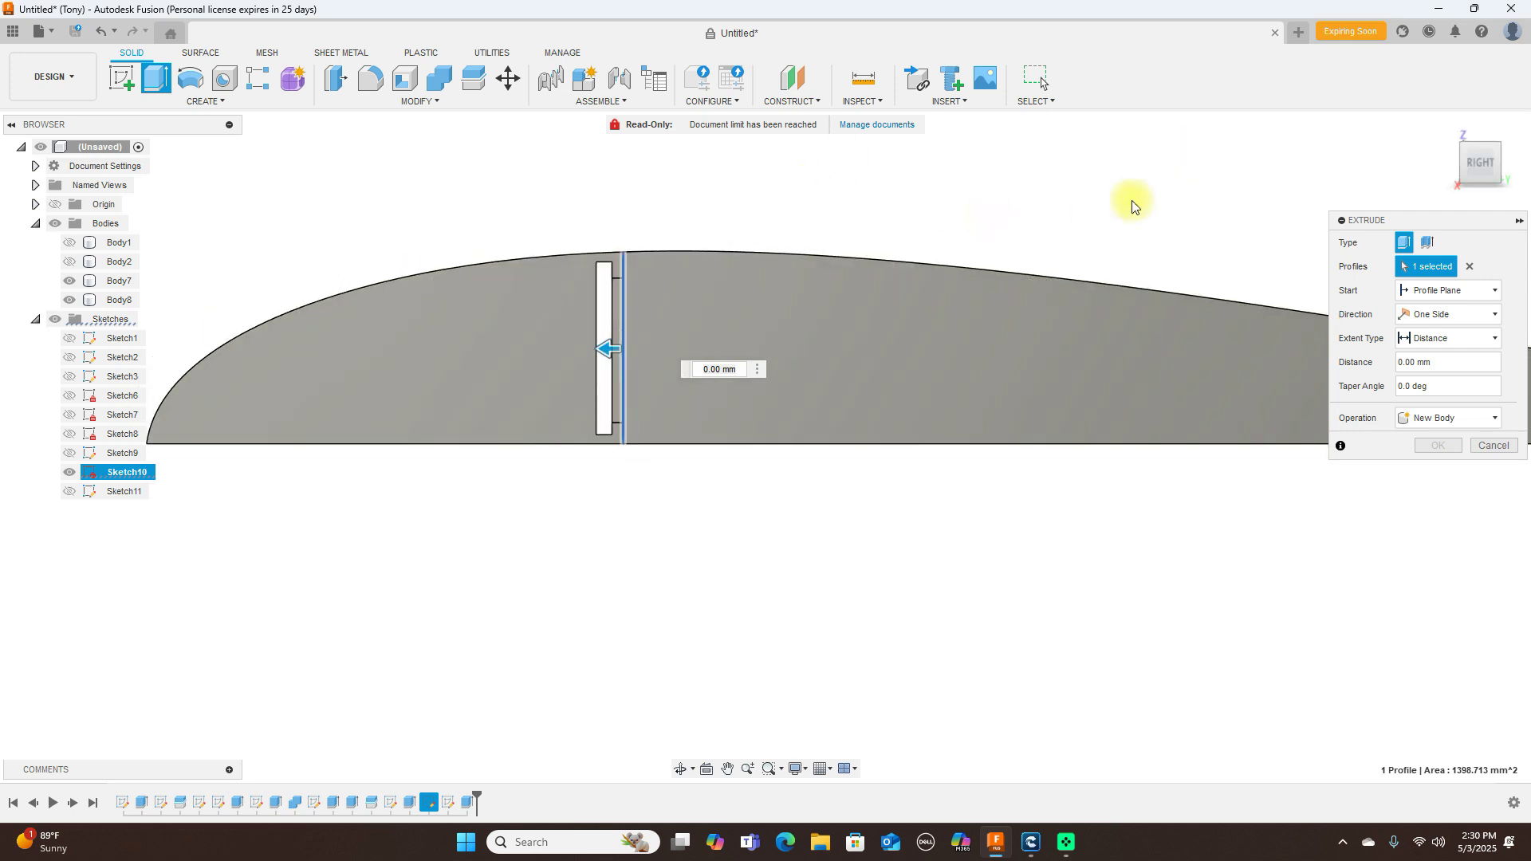
pyautogui.click(1466, 270)
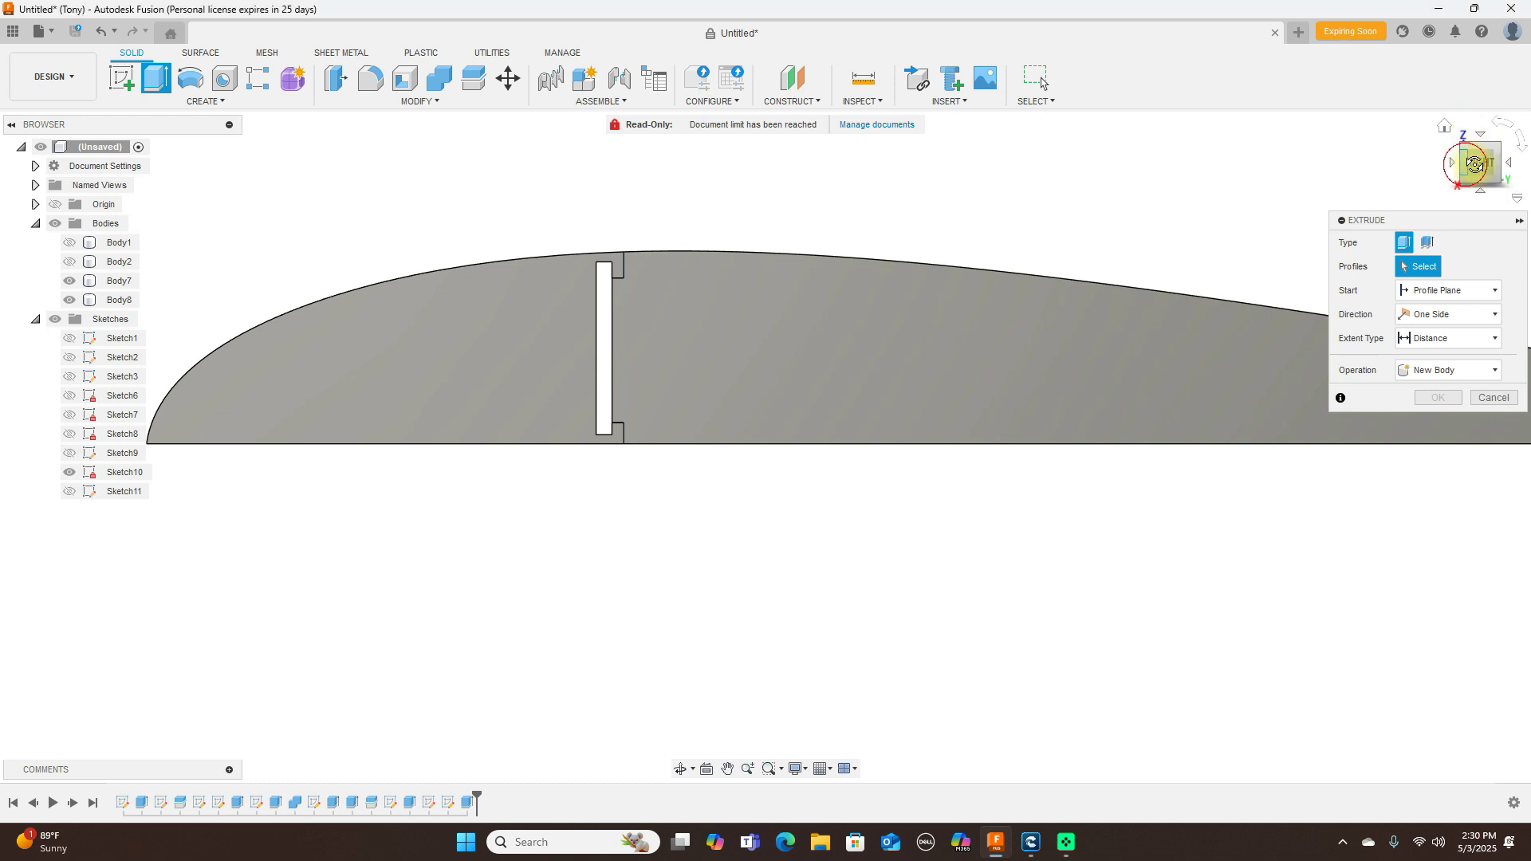
# Extrude the tongue's front face 1 mm into the nose slot as a join, and hide the nose body.
pyautogui.click(1465, 162)
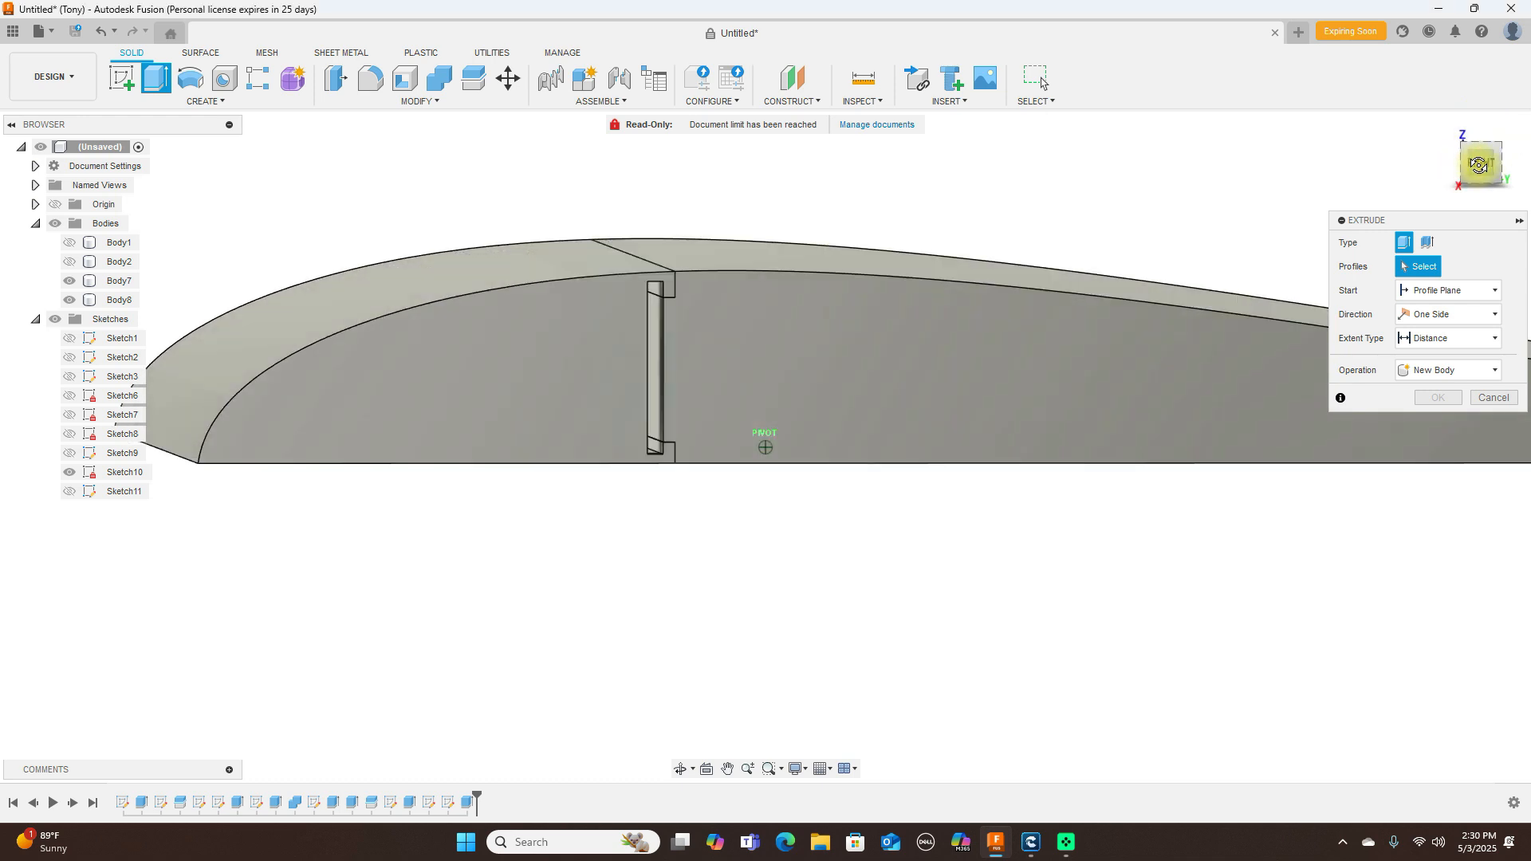
pyautogui.click(653, 326)
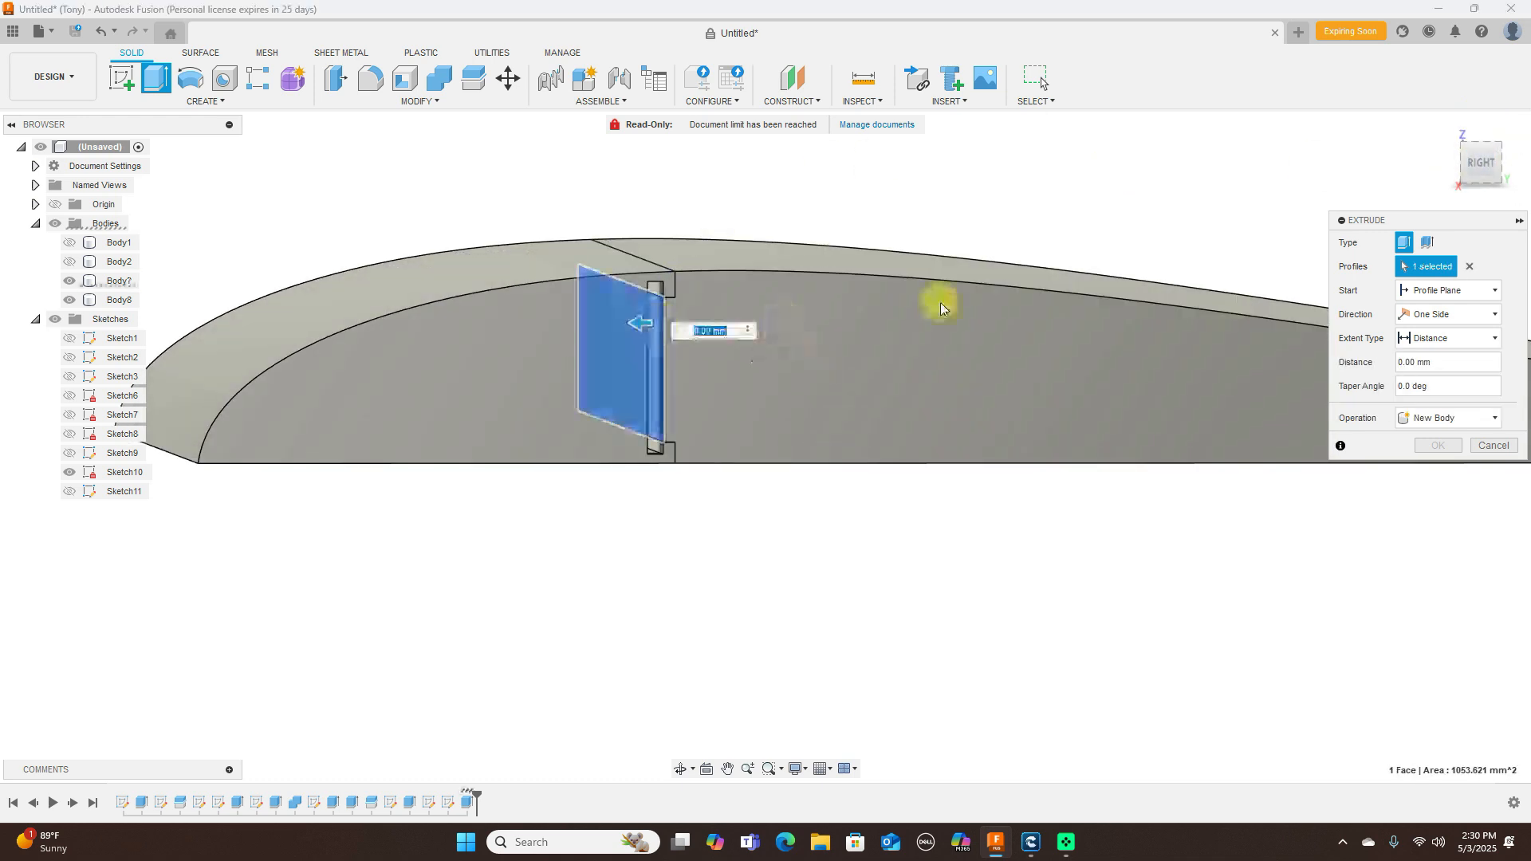
pyautogui.click(1490, 176)
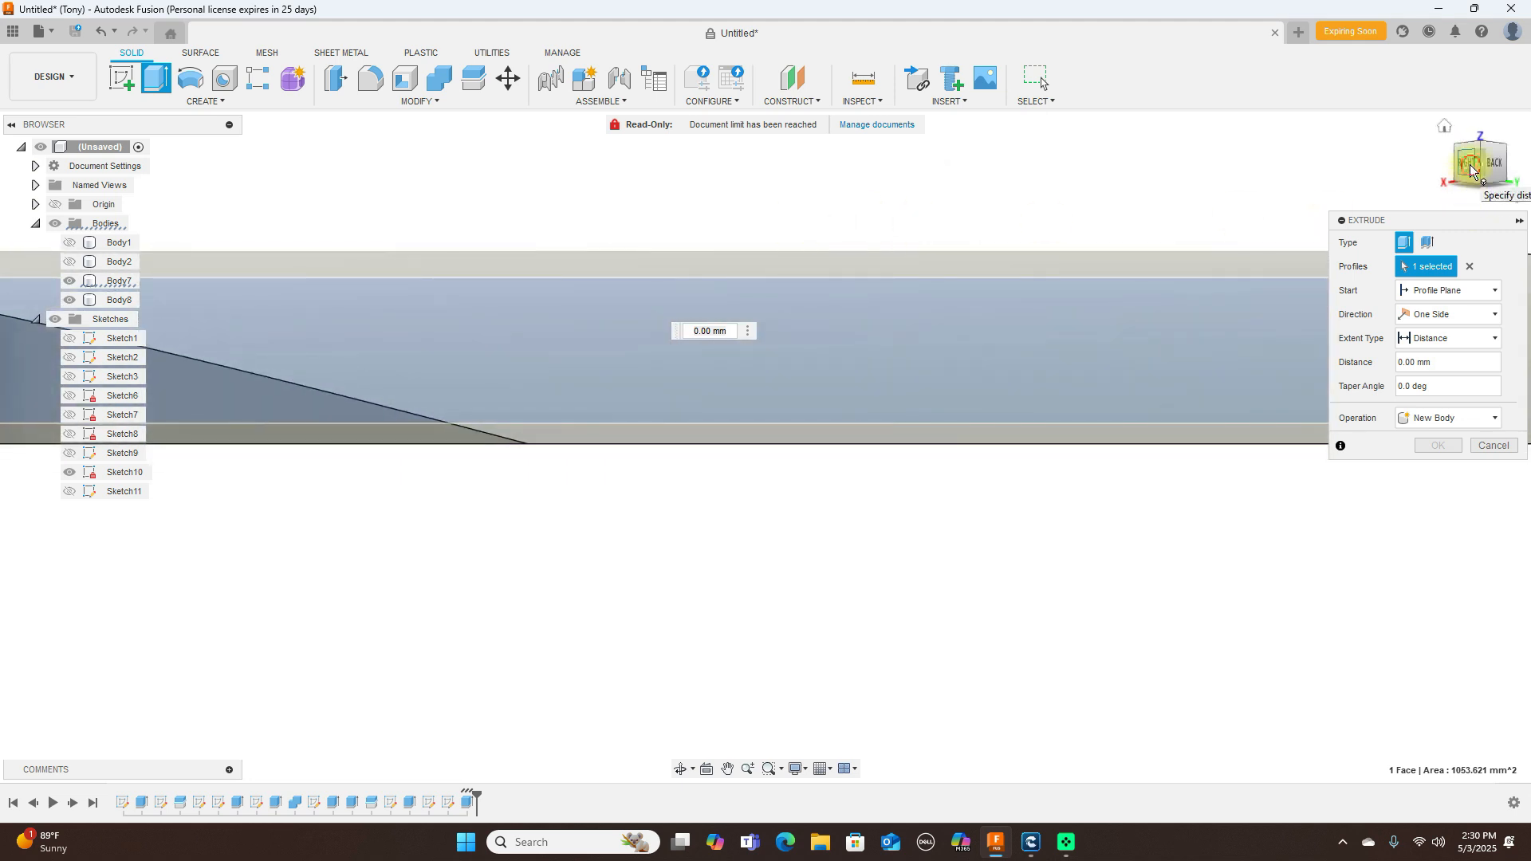
pyautogui.click(1467, 165)
pyautogui.moveTo(595, 304); pyautogui.dragTo(584, 307)
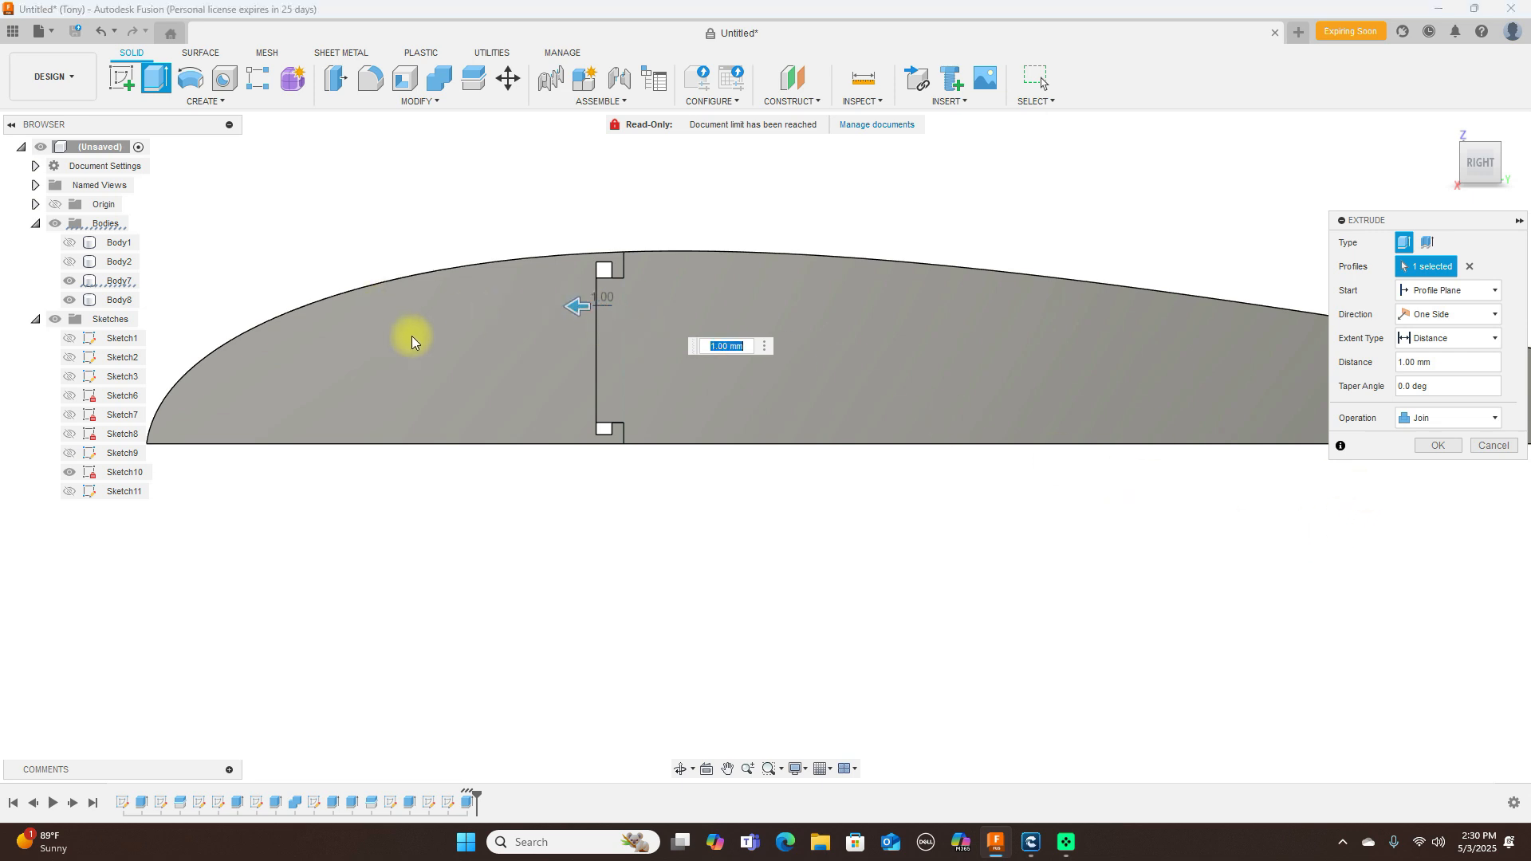
pyautogui.click(70, 301)
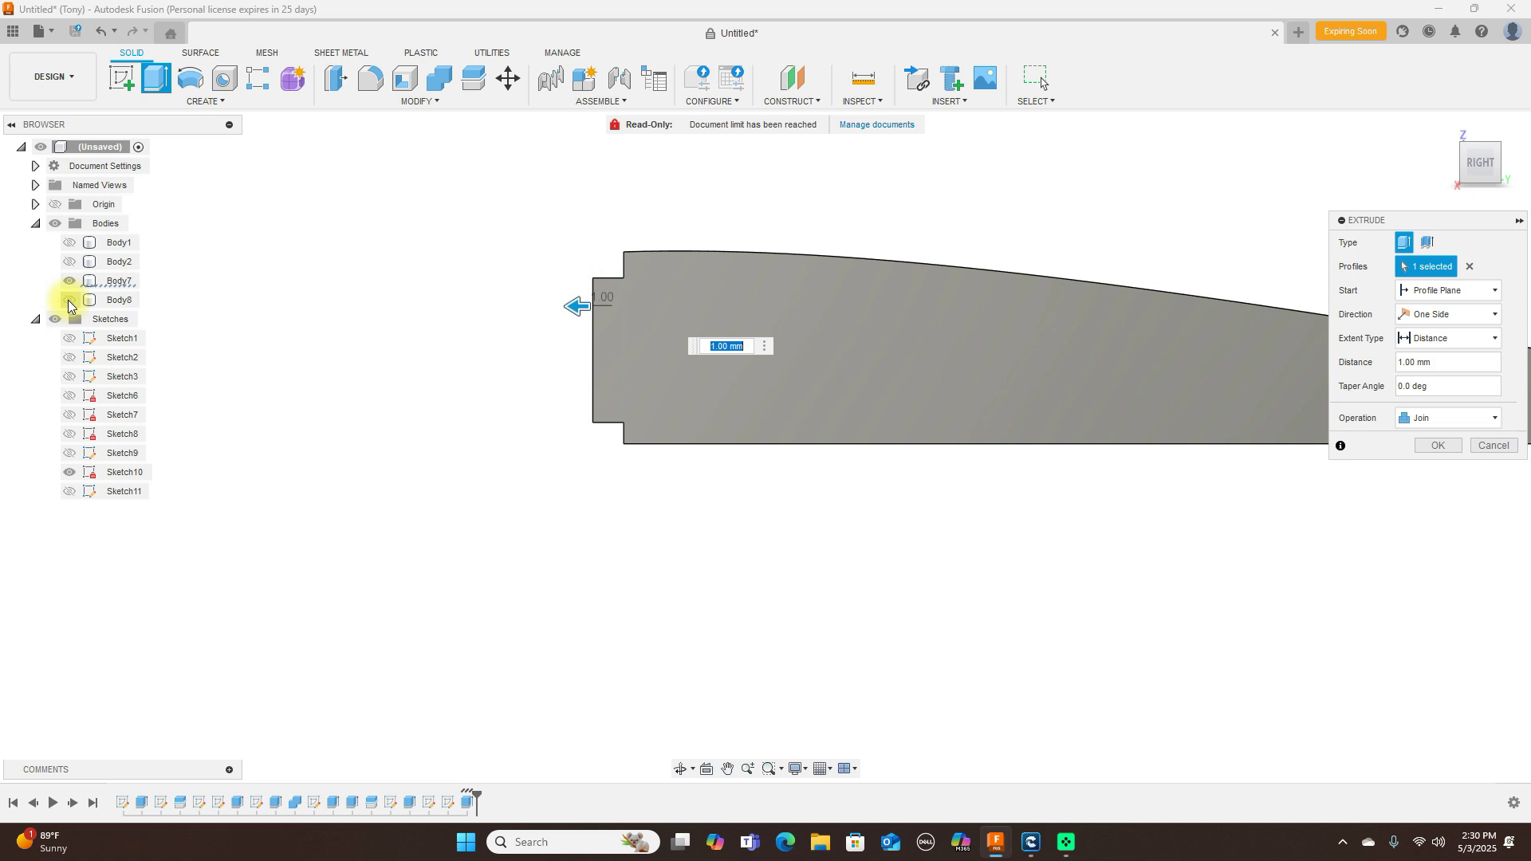
pyautogui.click(1434, 446)
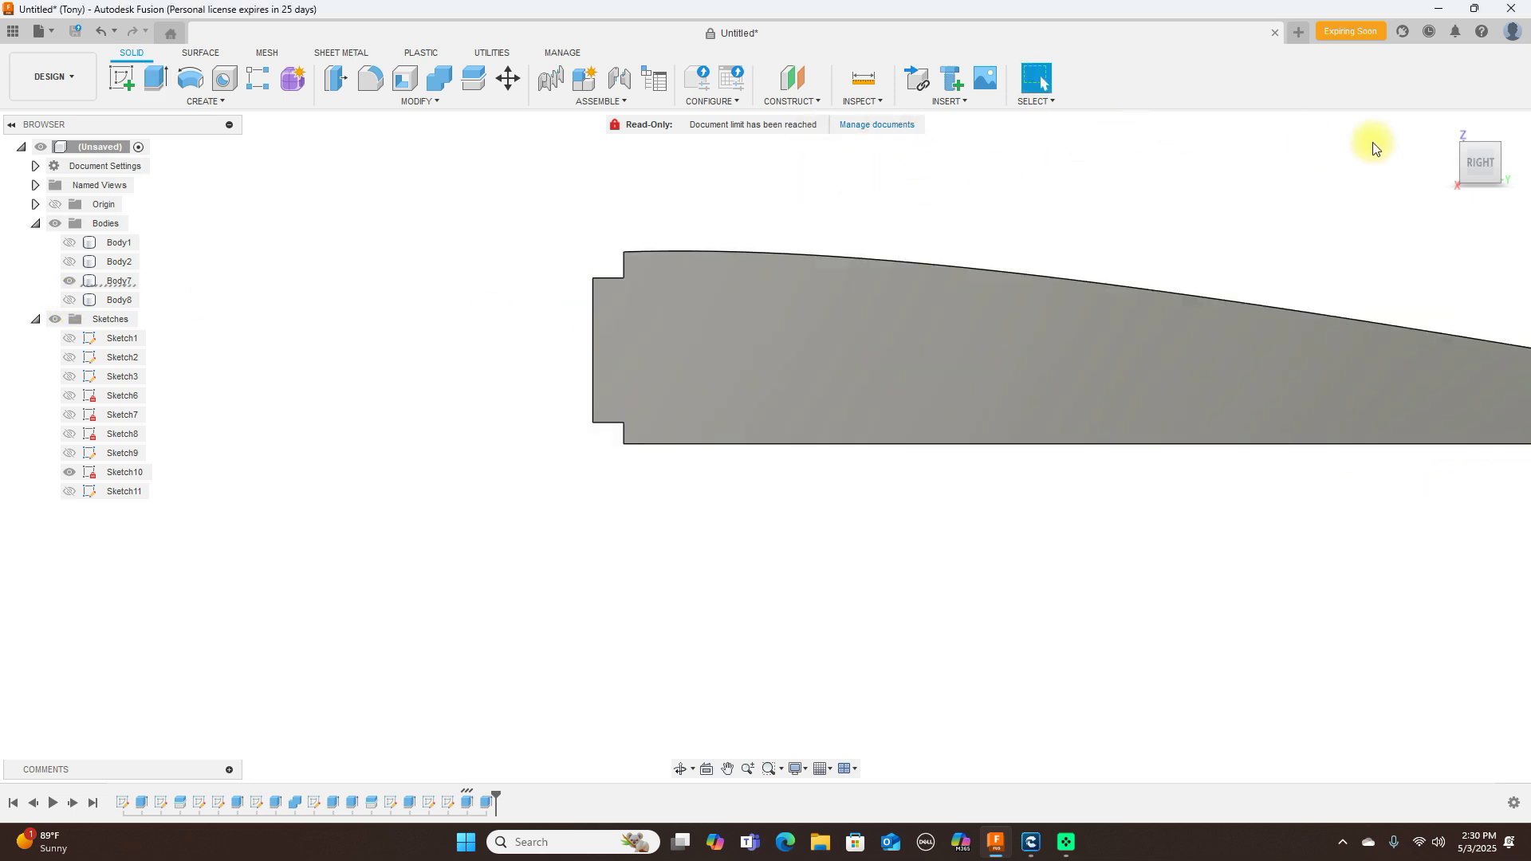
# Inspect the extended tongue at an angle and show the nose body again in the end view.
pyautogui.moveTo(1468, 162); pyautogui.dragTo(1476, 162)
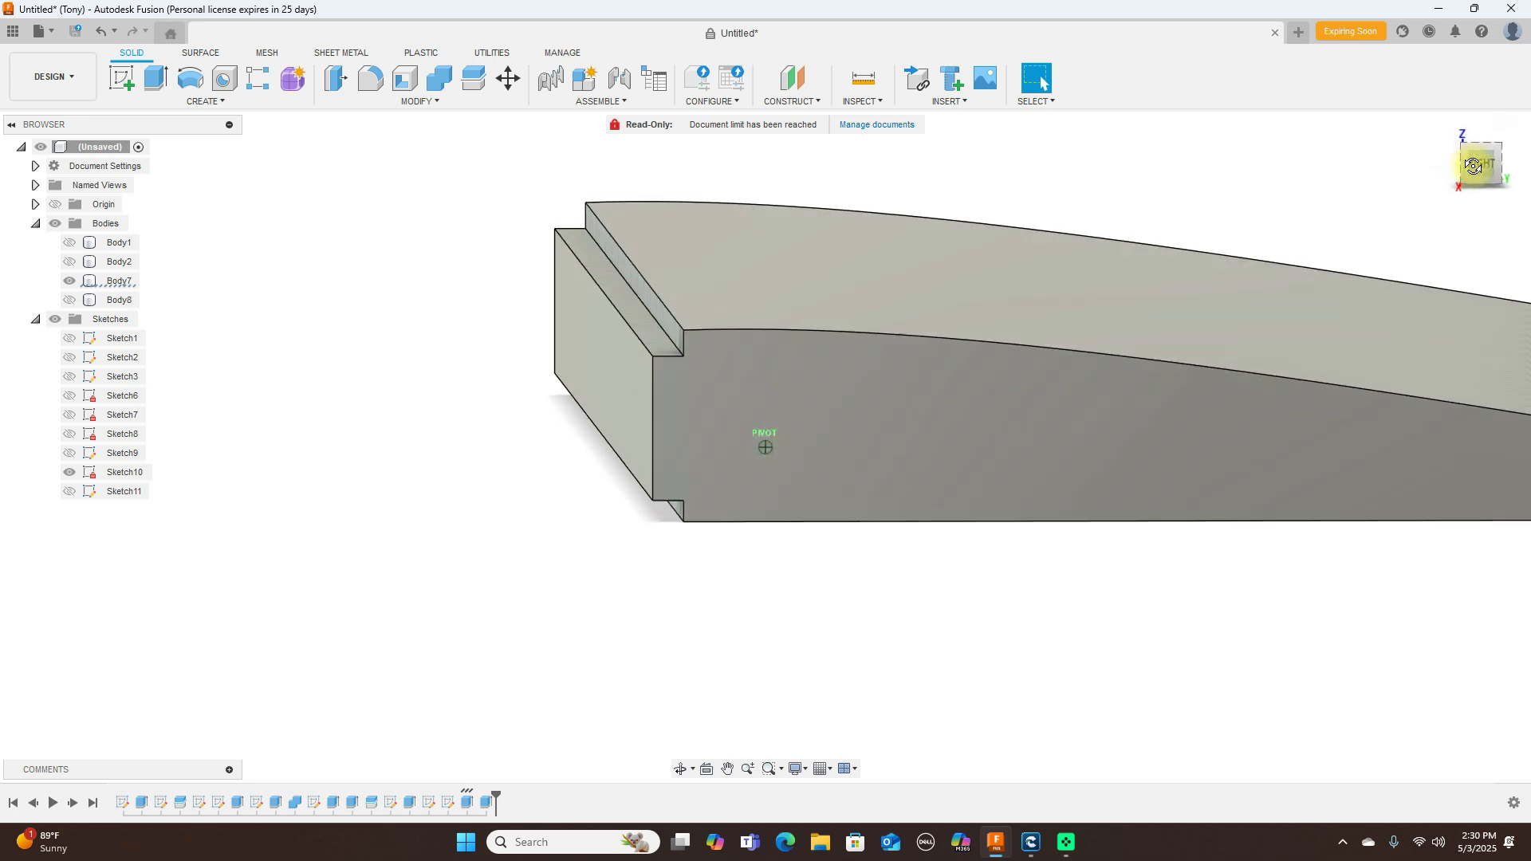
pyautogui.click(70, 299)
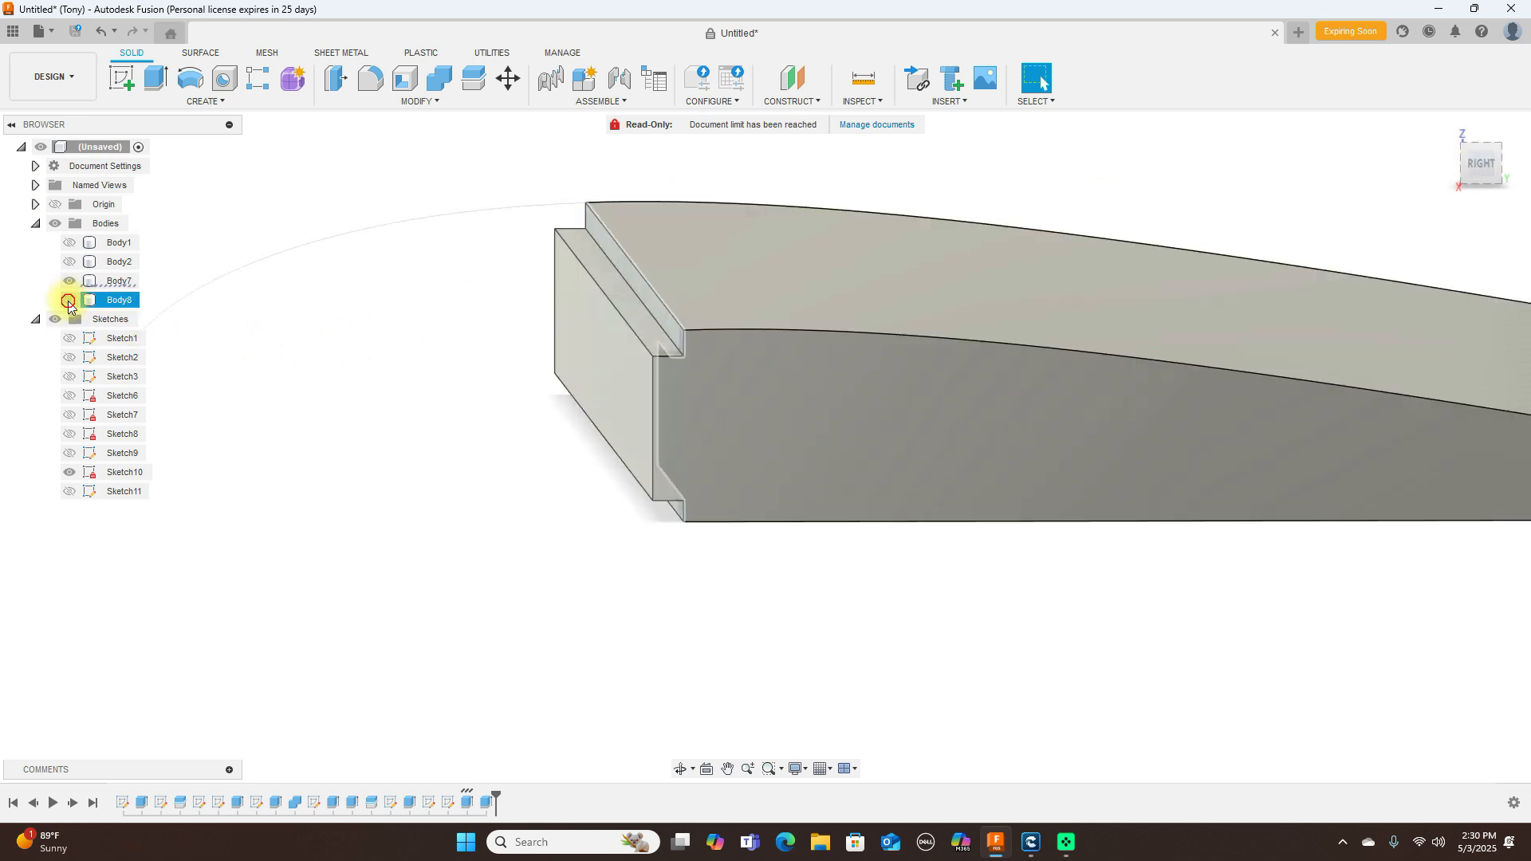
pyautogui.click(1487, 166)
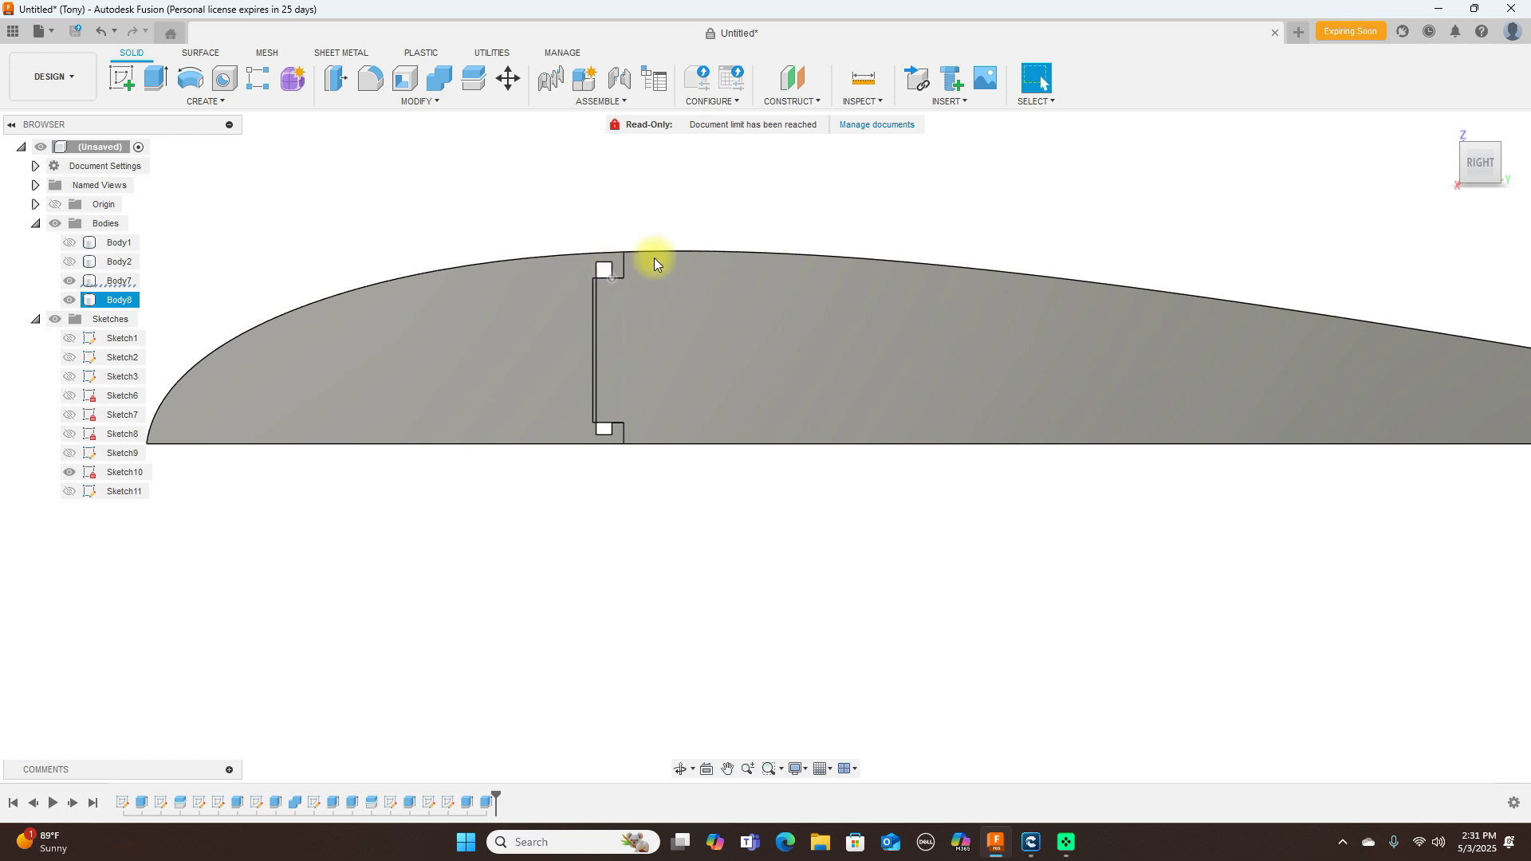
# Examine the fit of the tongue in the nose slot and the joint line along the span from several angles.
pyautogui.moveTo(1490, 165)
pyautogui.moveTo(1490, 166); pyautogui.dragTo(966, 430)
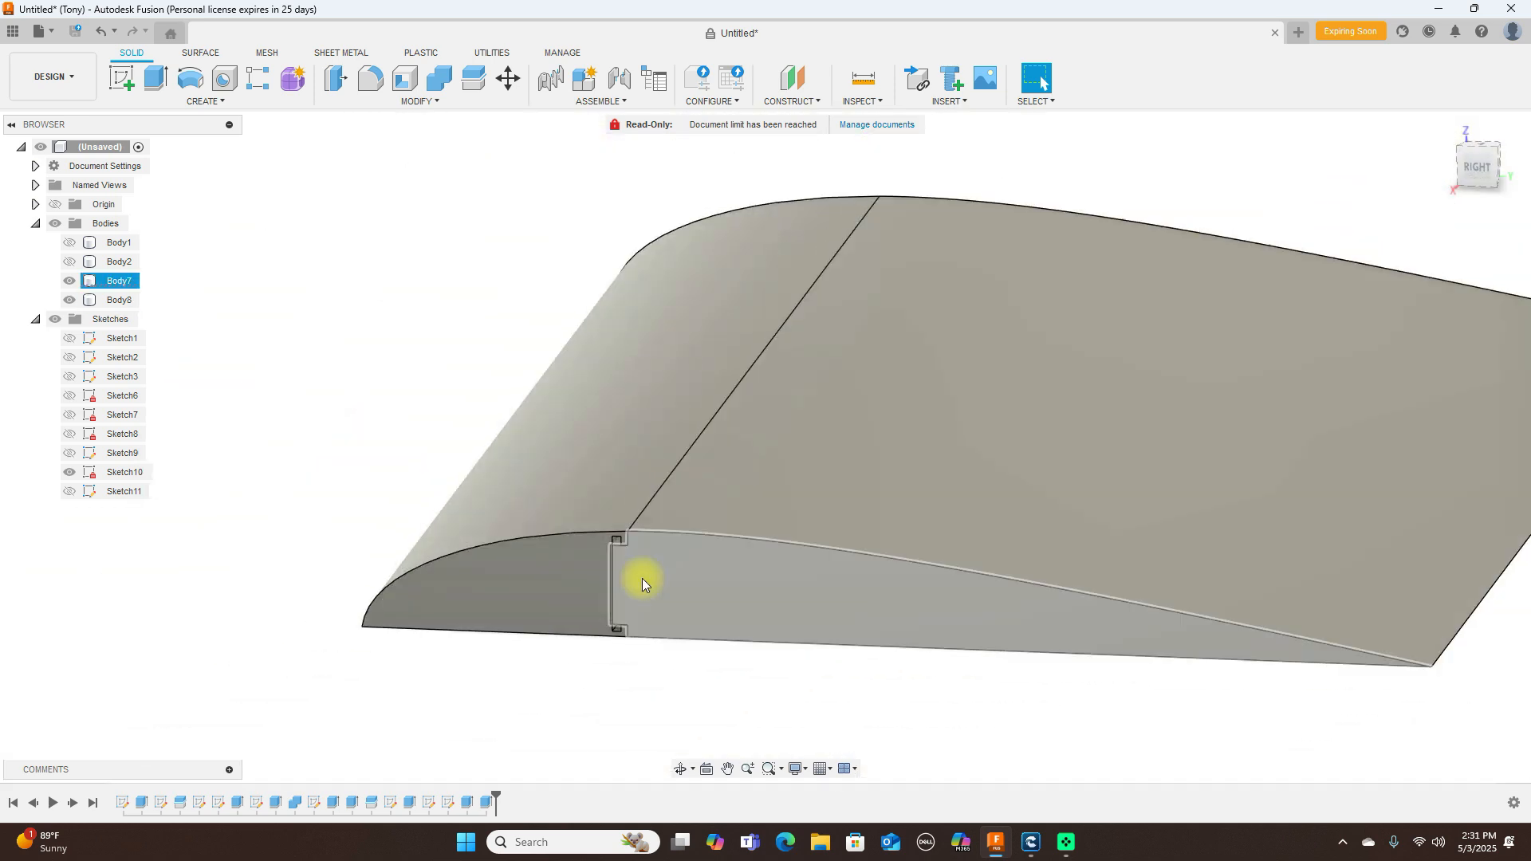
pyautogui.scroll(2, 643, 577)
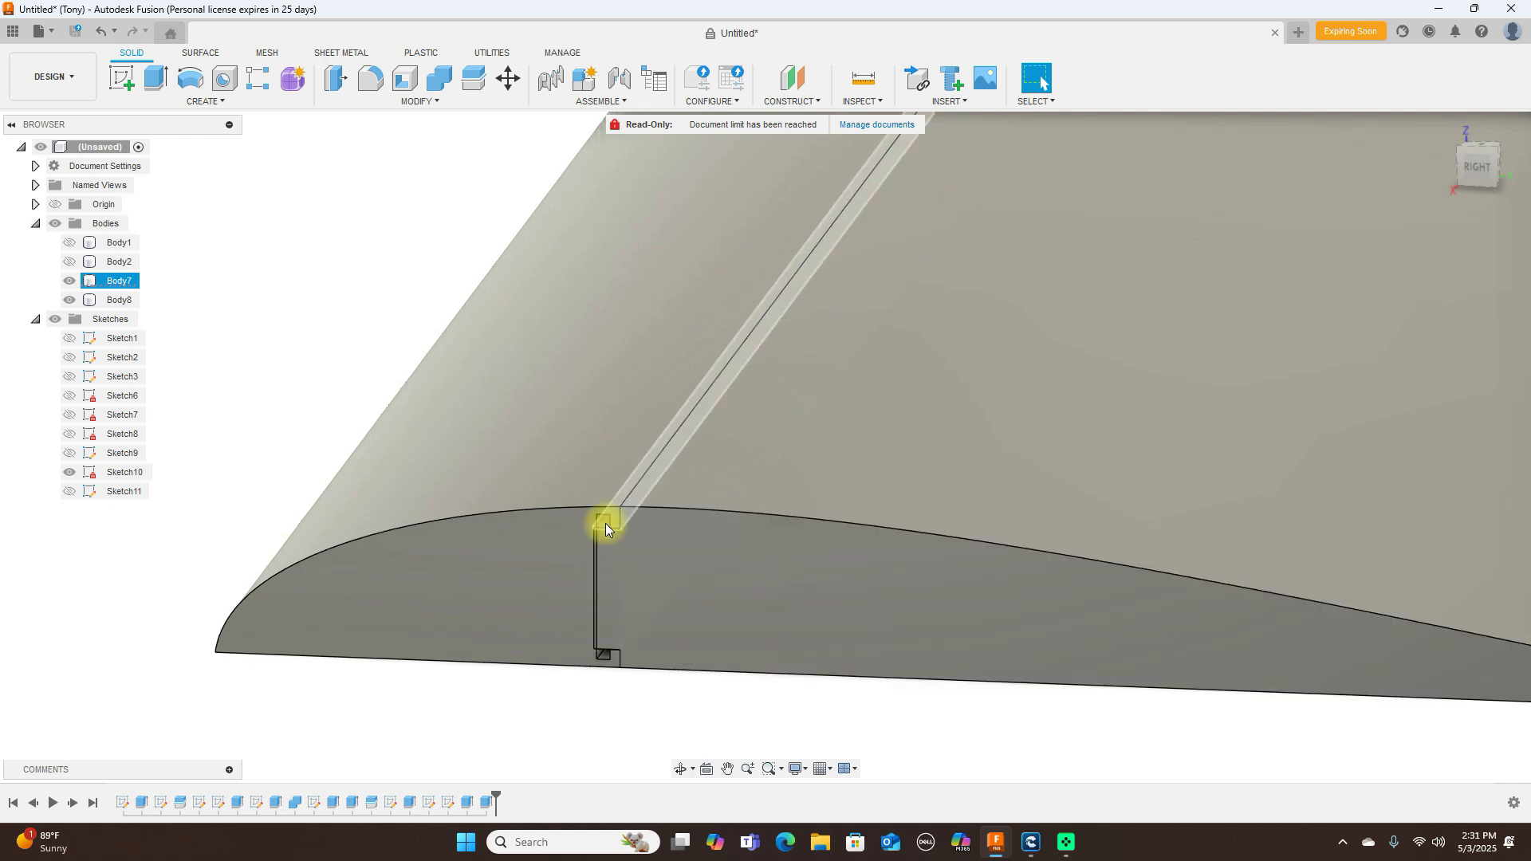
pyautogui.scroll(-3, 605, 523)
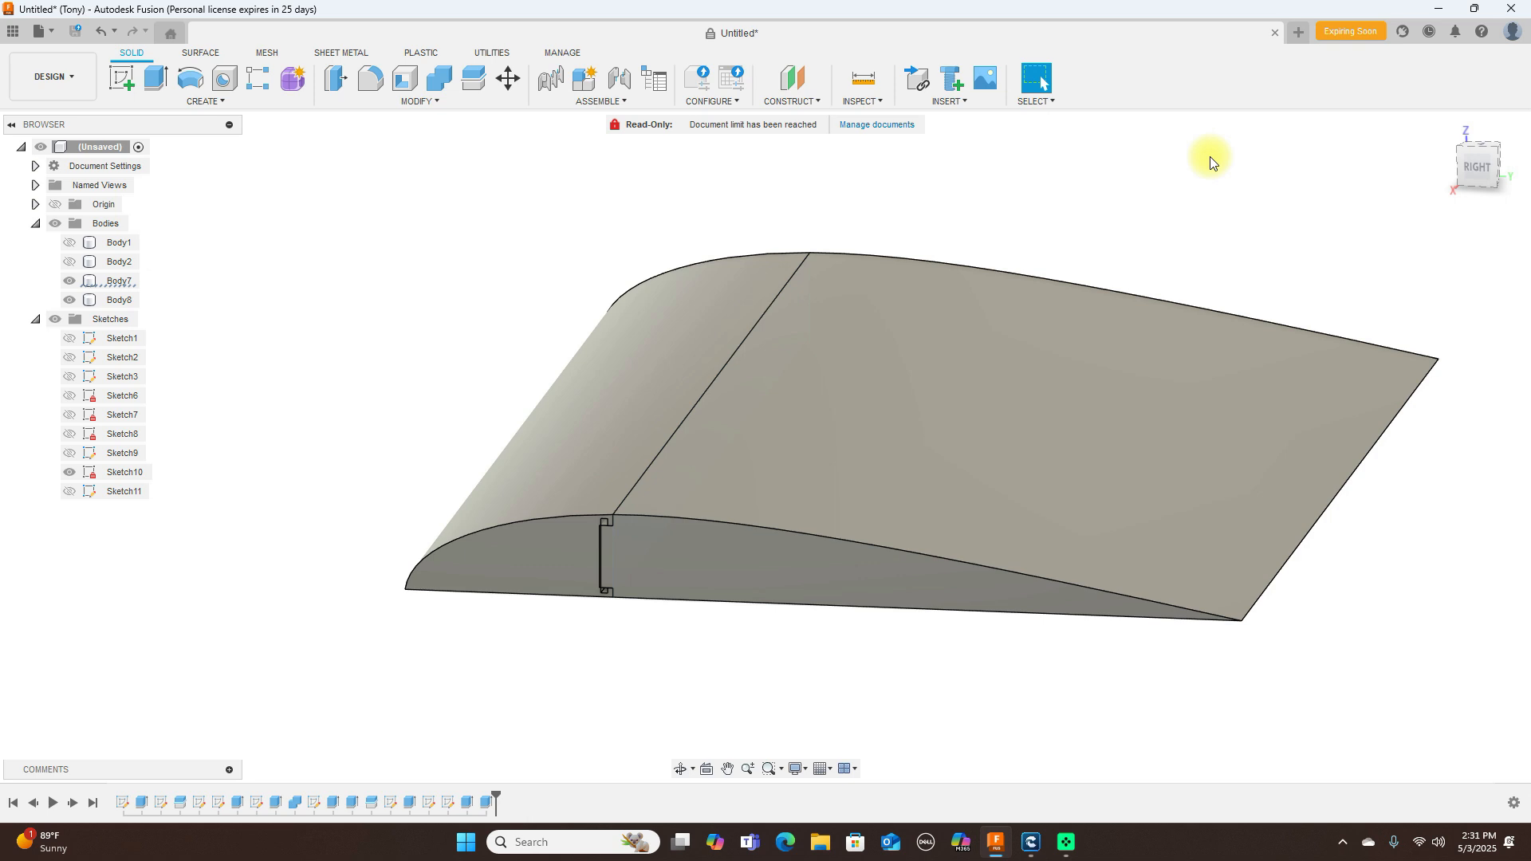
pyautogui.click(807, 354)
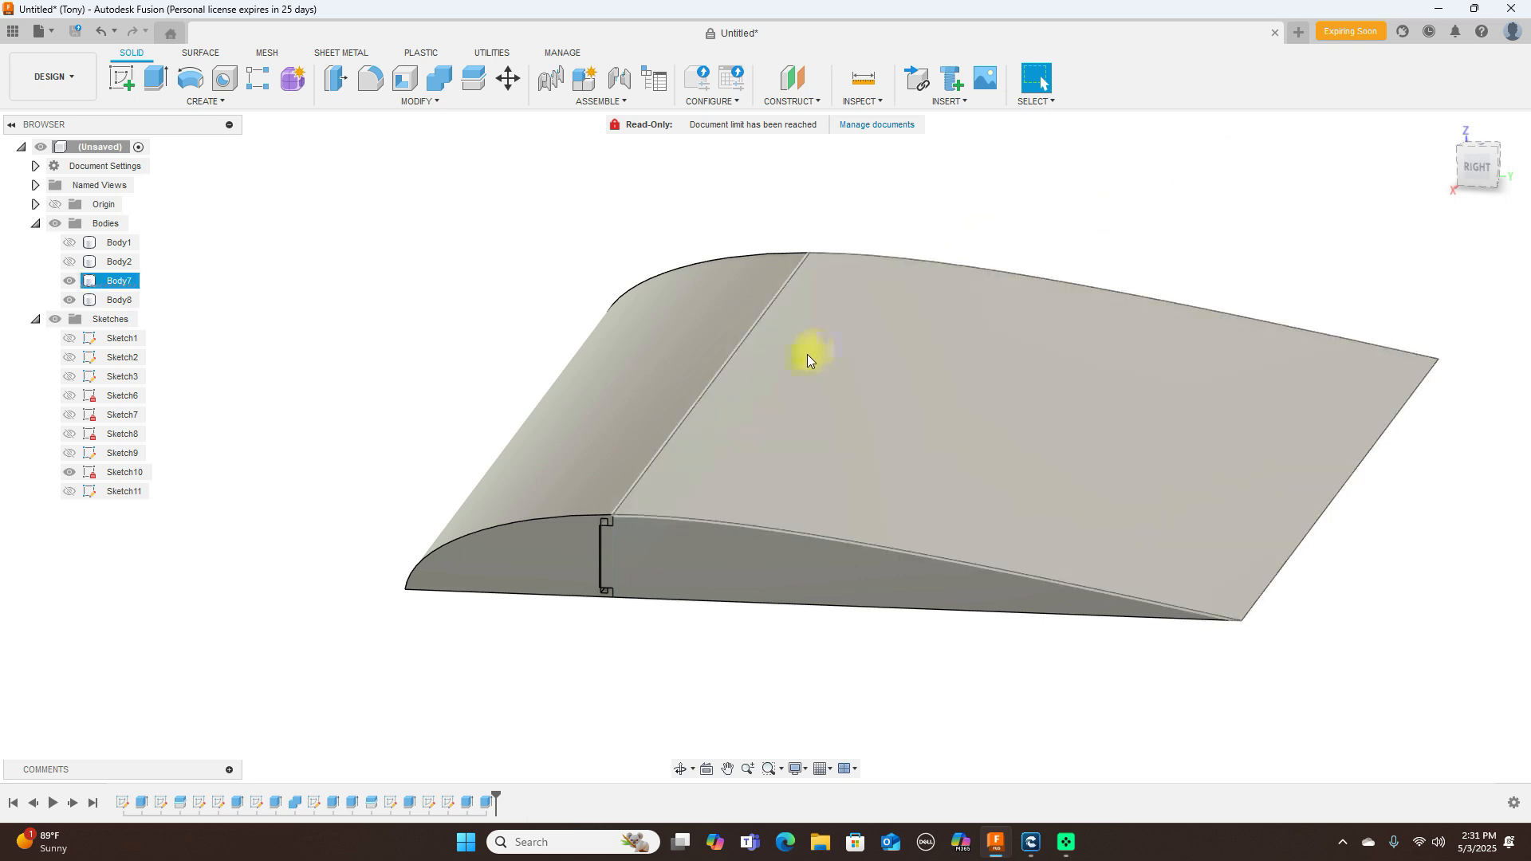
pyautogui.scroll(2, 807, 354)
pyautogui.scroll(-1, 807, 354)
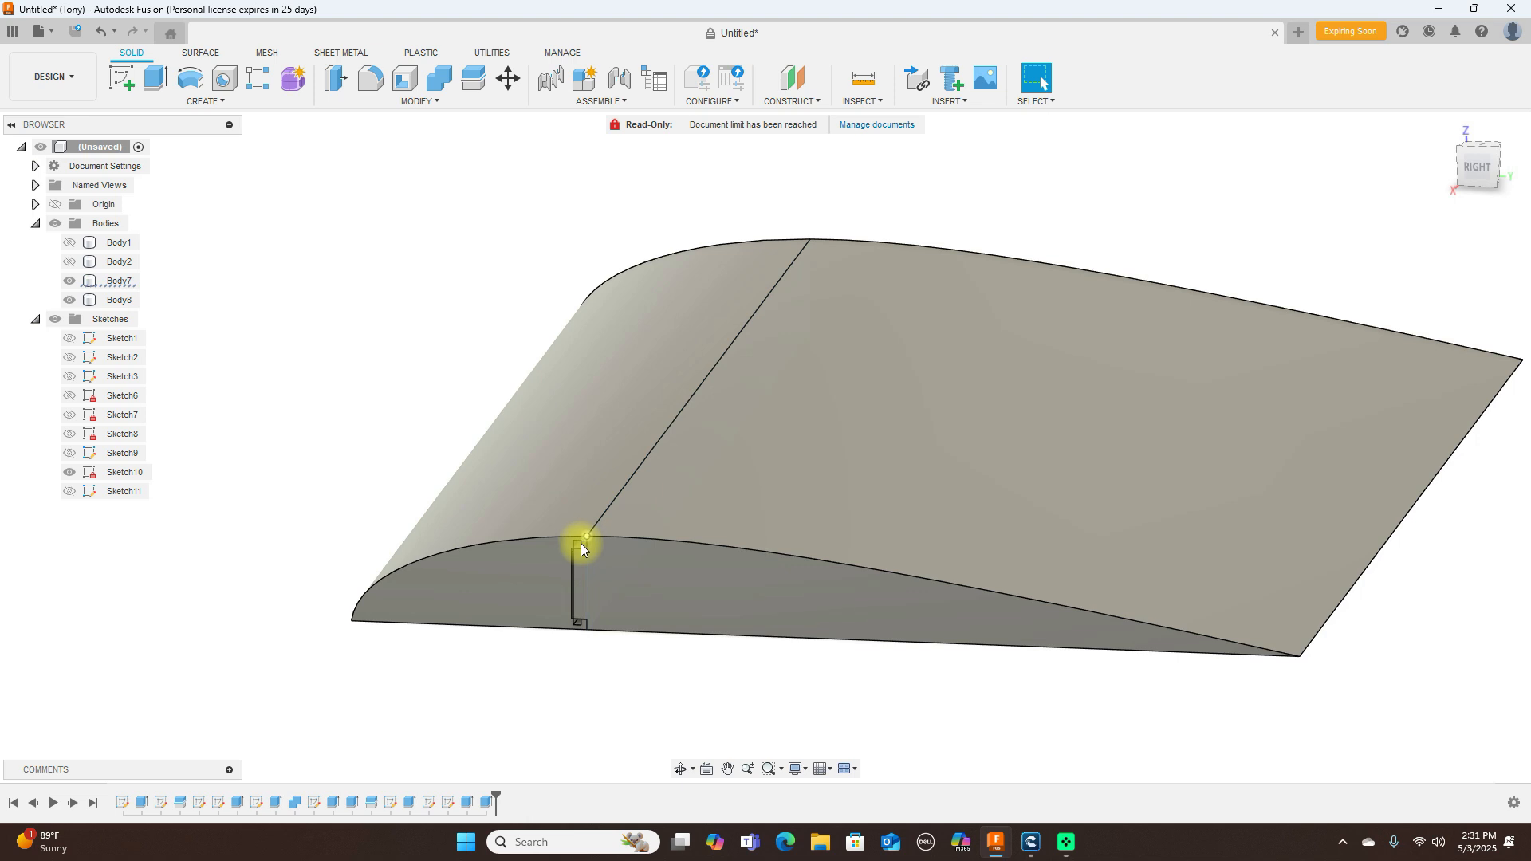
pyautogui.scroll(2, 574, 549)
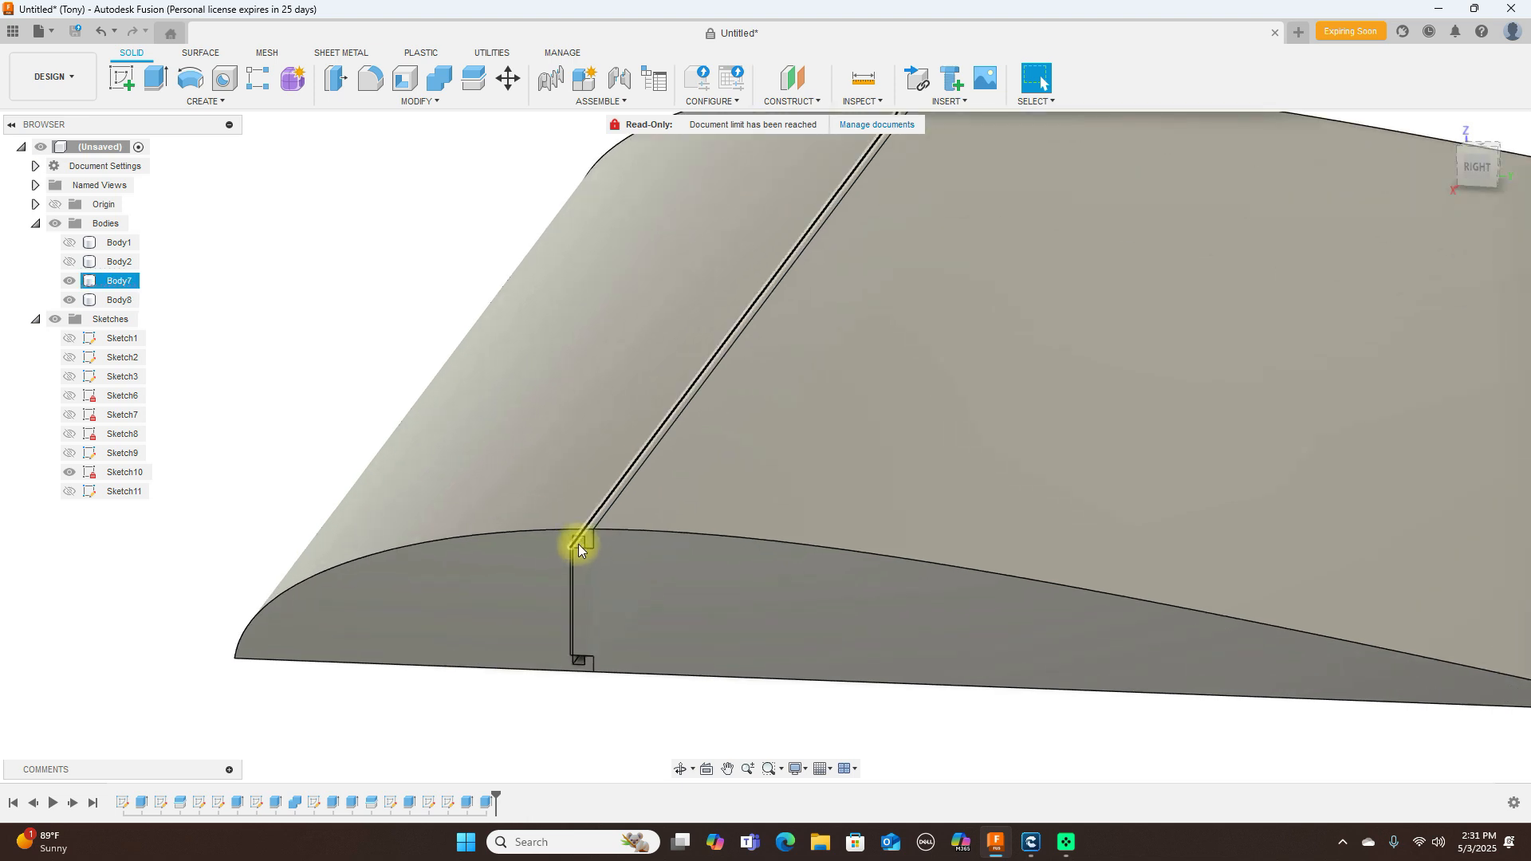
pyautogui.scroll(-4, 882, 338)
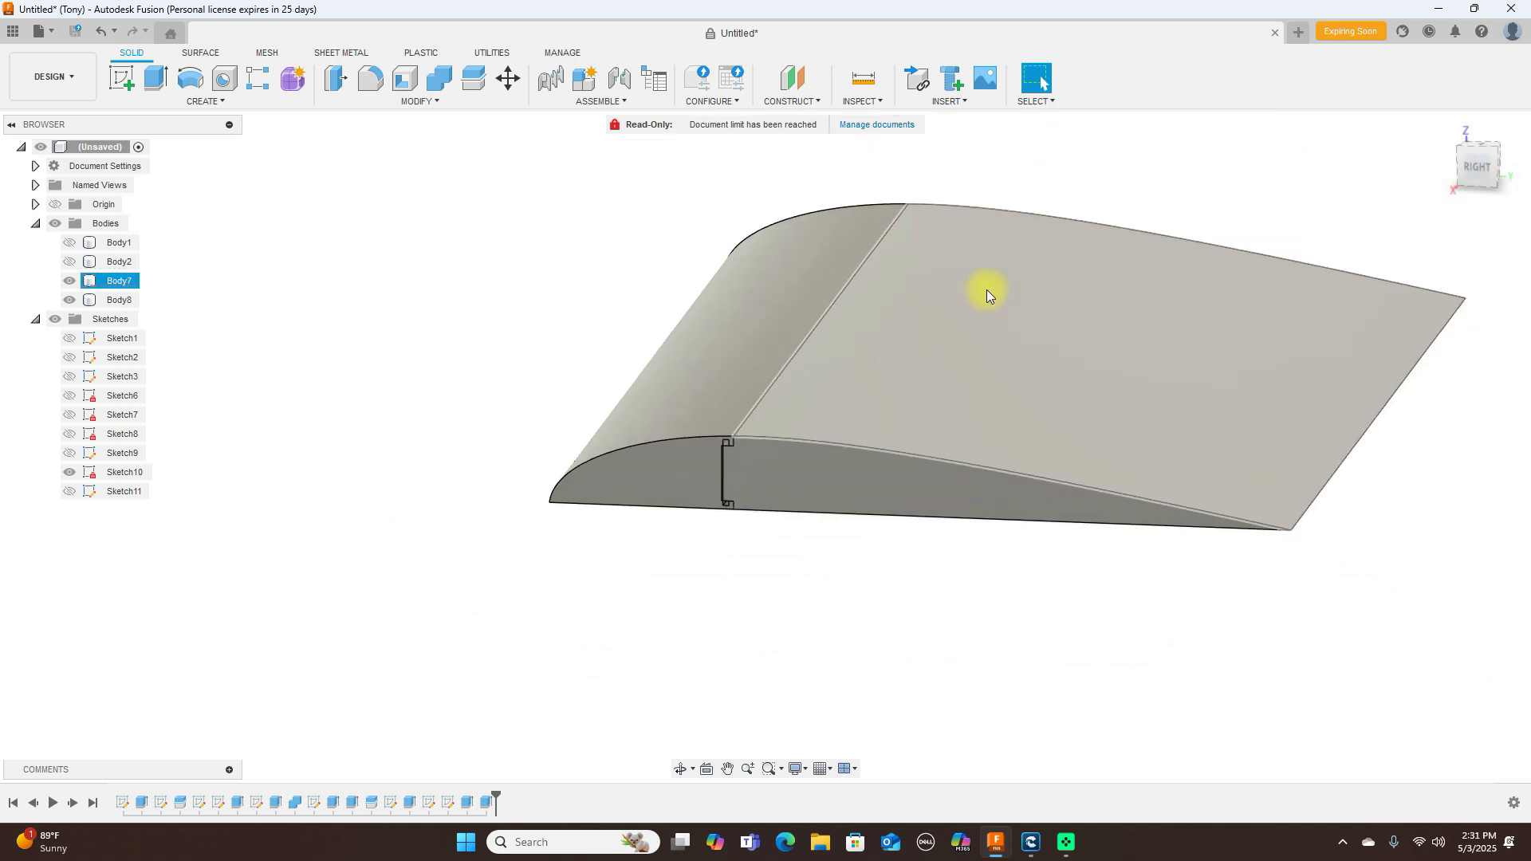
pyautogui.moveTo(1483, 175)
pyautogui.mouseDown()
pyautogui.moveTo(1292, 198)
pyautogui.moveTo(1025, 154)
pyautogui.moveTo(1394, 150)
pyautogui.moveTo(1491, 172)
pyautogui.mouseUp()
pyautogui.moveTo(1385, 222); pyautogui.dragTo(1327, 264, button='middle')
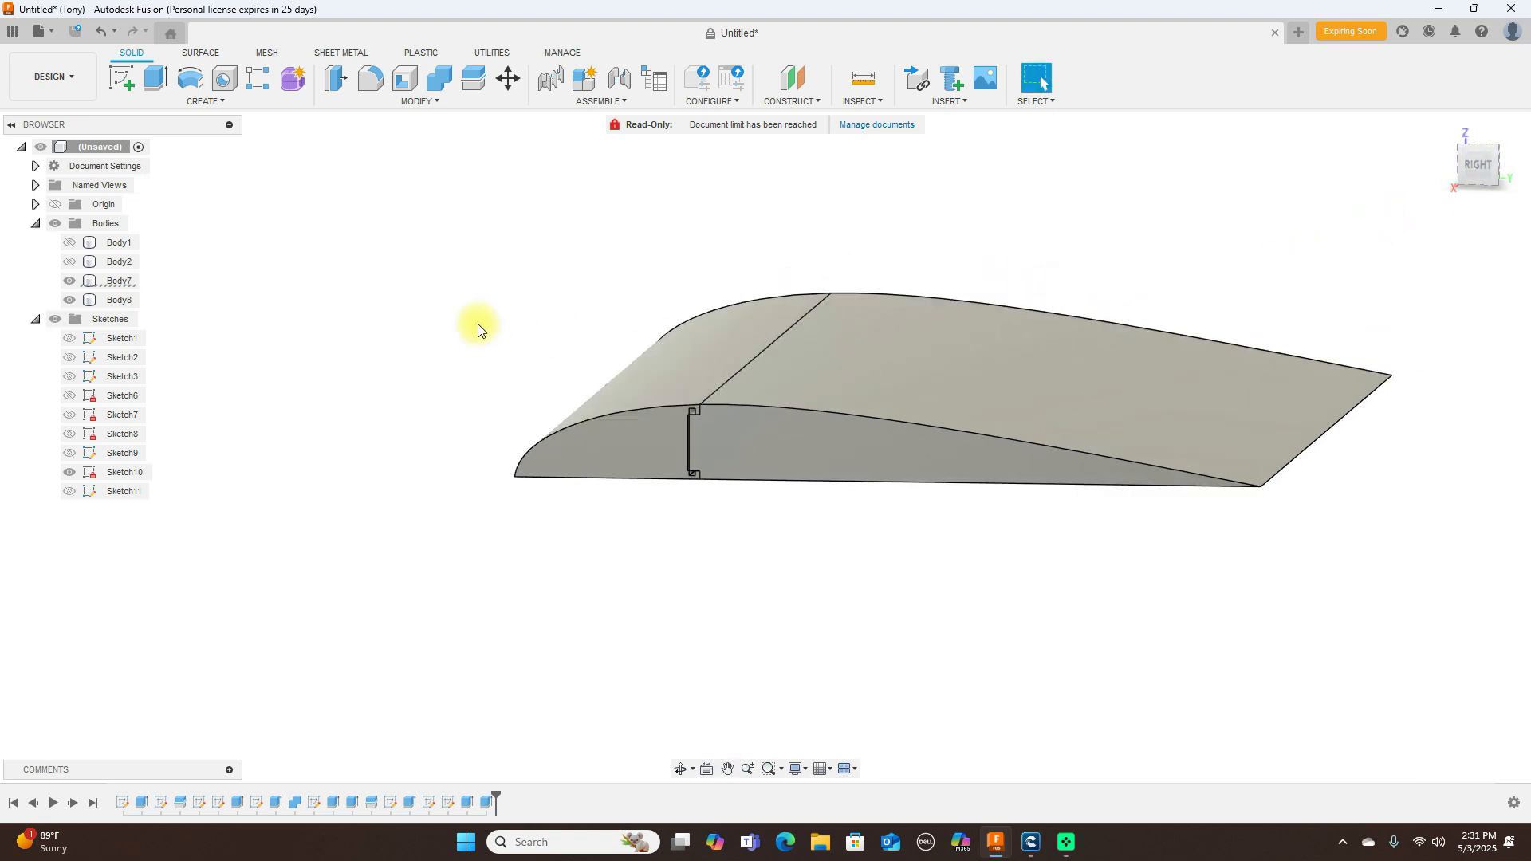
# Hide Body7 and Body8, show the original Body1 and Body2 instead, and view their hinge joint from the end and at an angle.
pyautogui.click(70, 300)
pyautogui.click(69, 281)
pyautogui.click(69, 263)
pyautogui.click(70, 242)
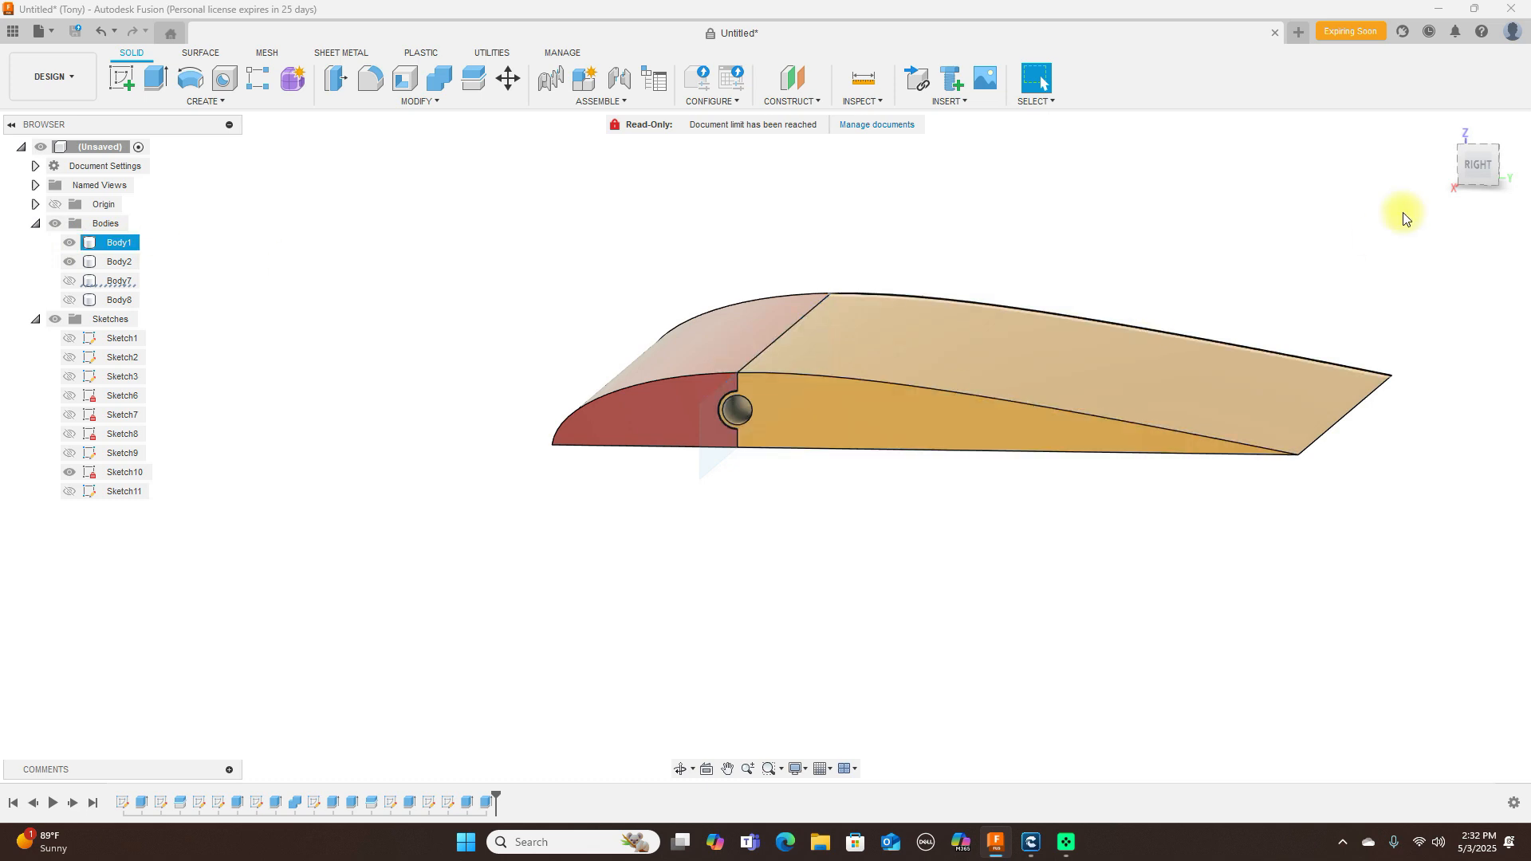
pyautogui.click(1470, 168)
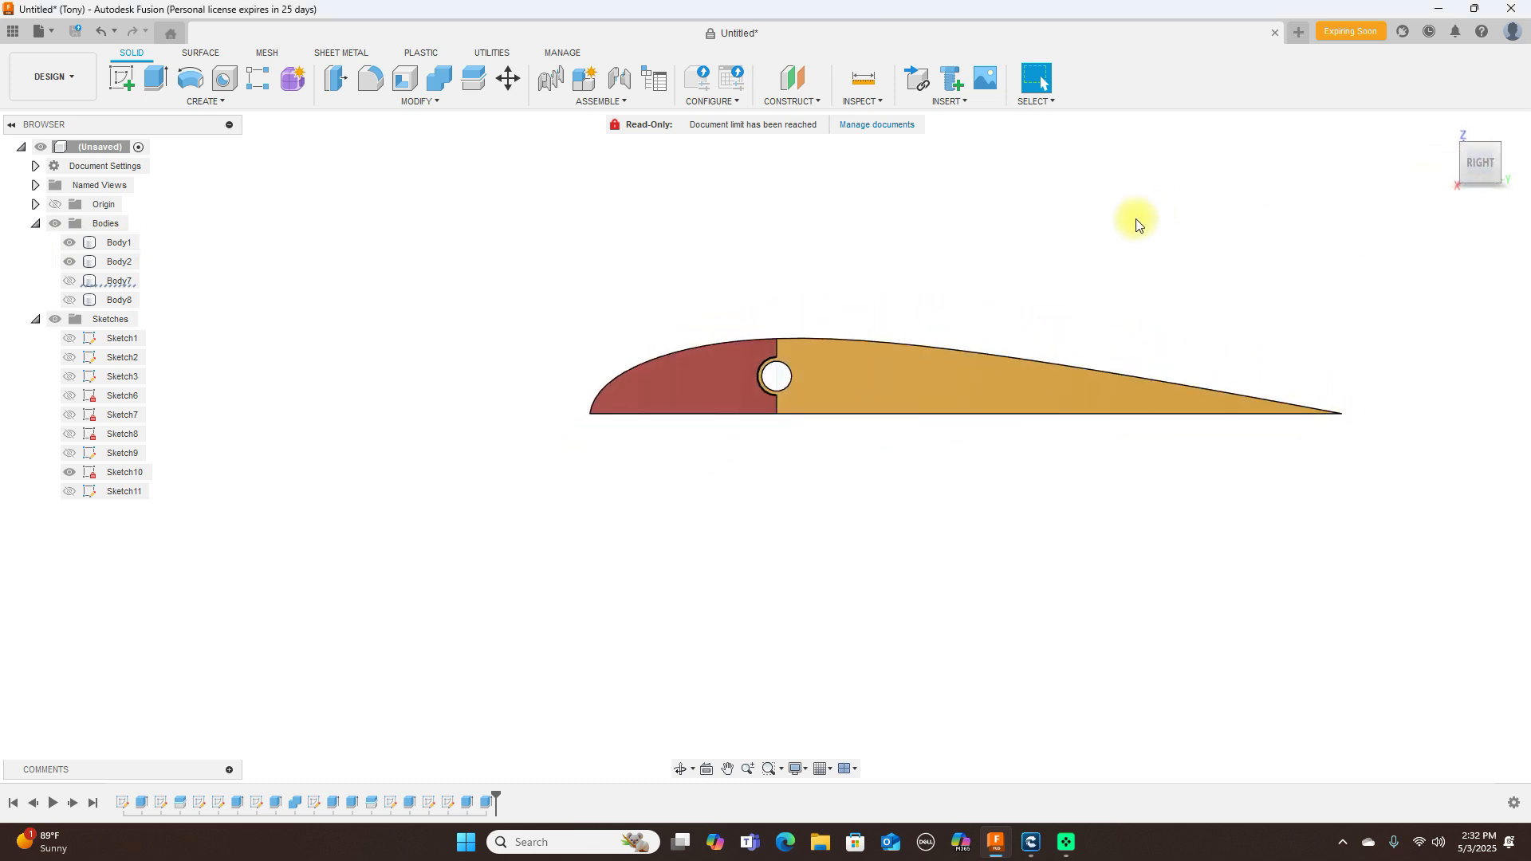
pyautogui.moveTo(1497, 149); pyautogui.dragTo(1501, 247)
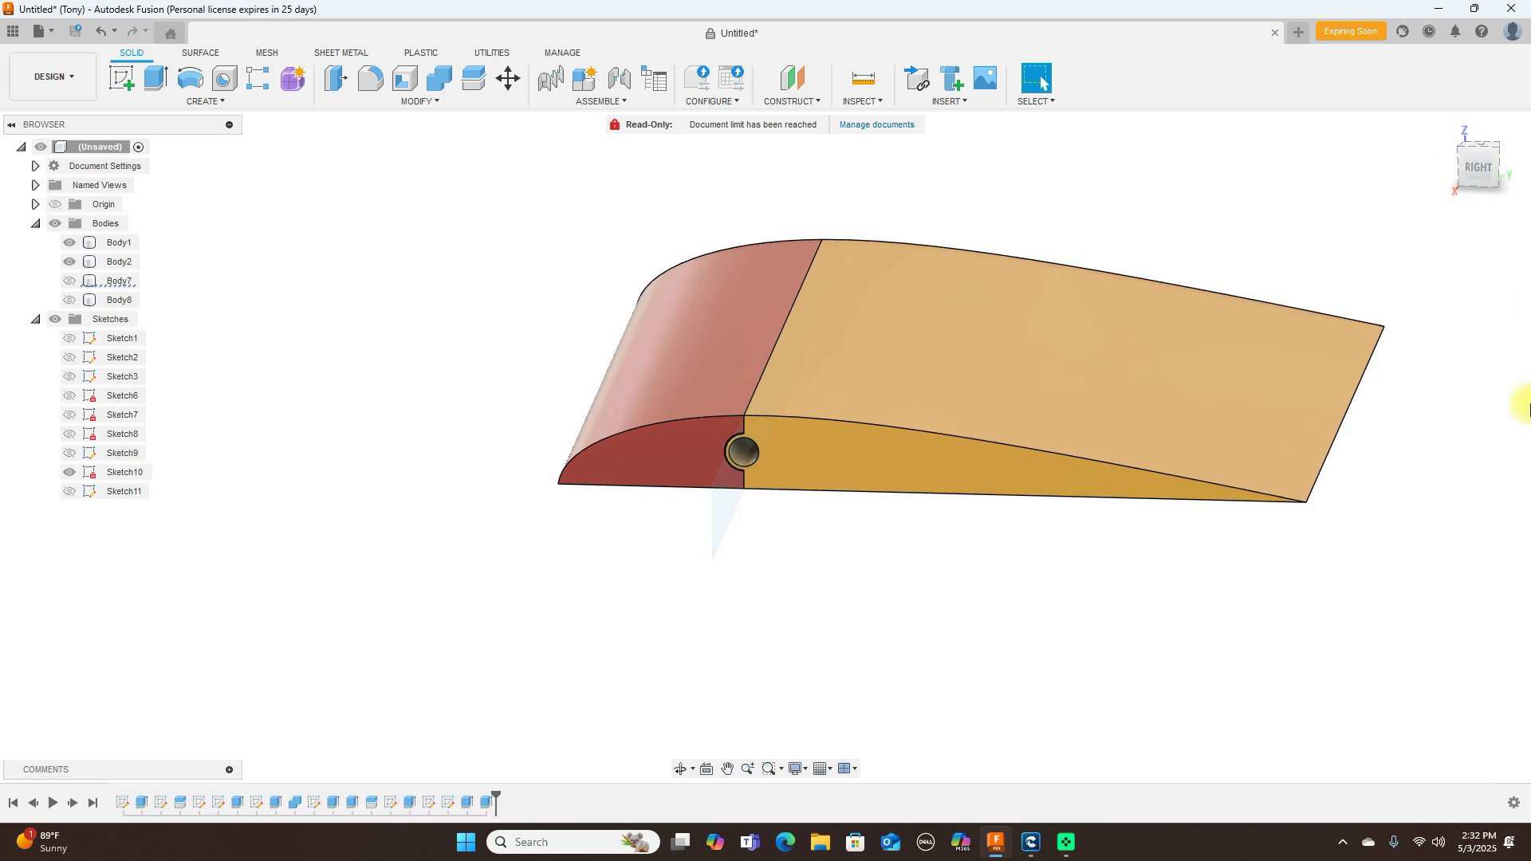